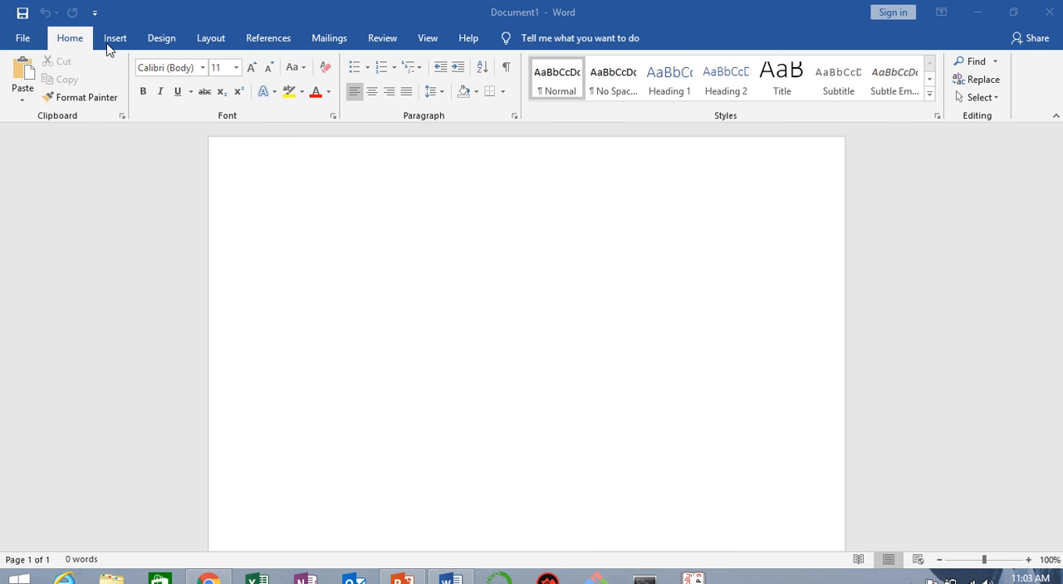
click(163, 41)
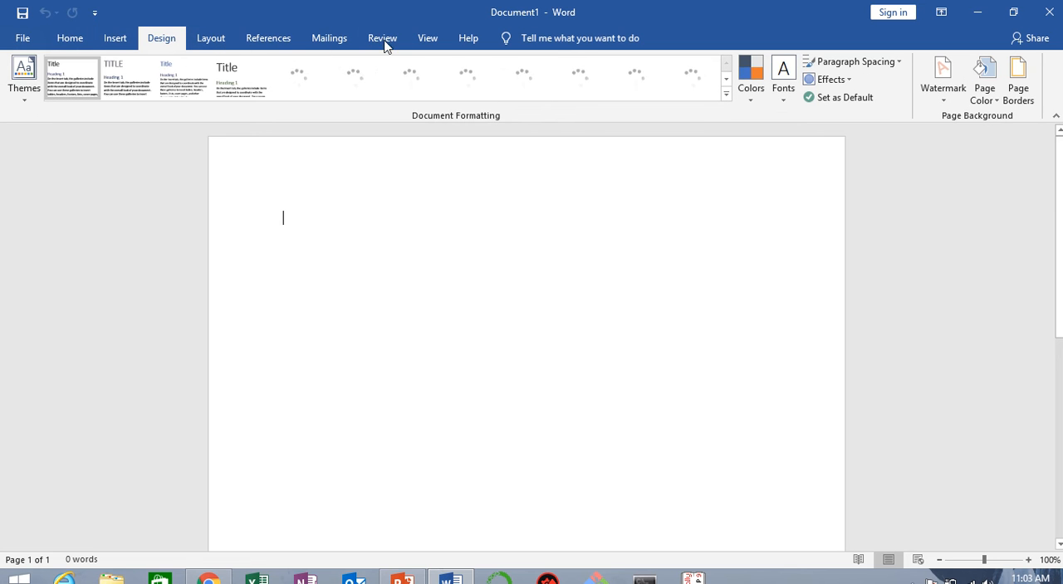
click(72, 40)
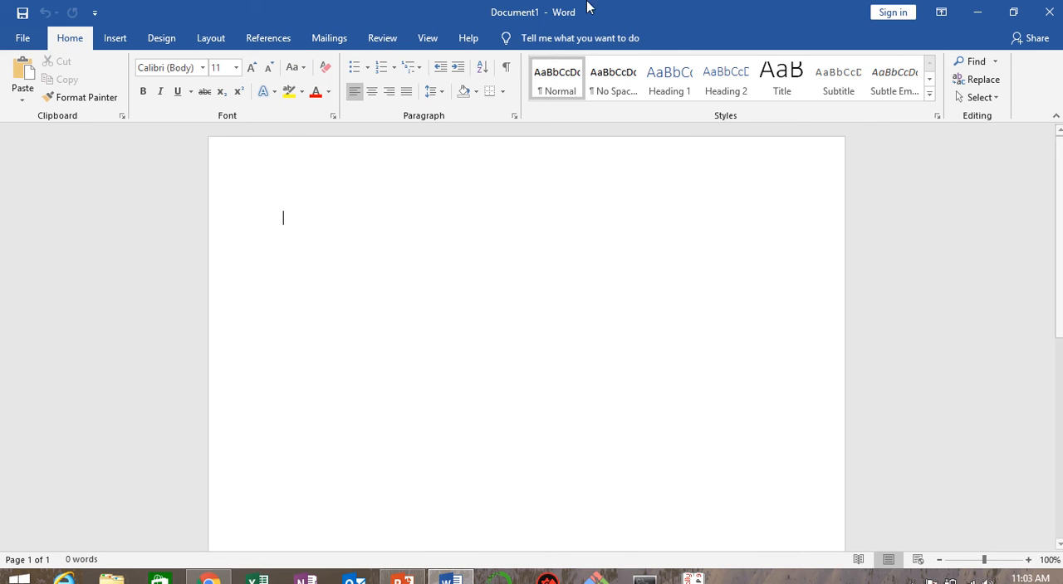
mouse_move(551, 3)
click(434, 37)
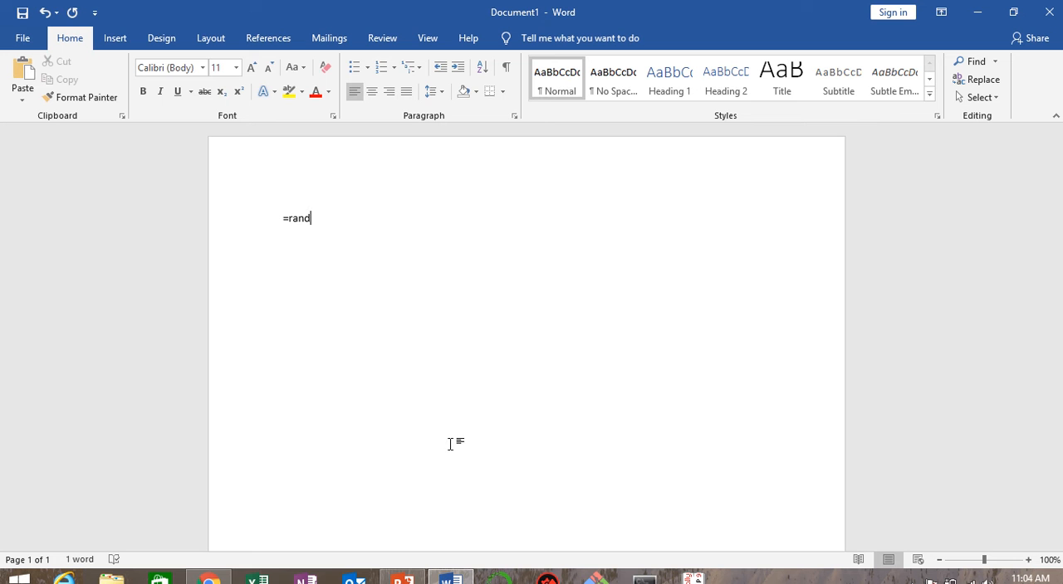
Step: Generate eight paragraphs of sample text in the blank document with =rand(8)
text(()
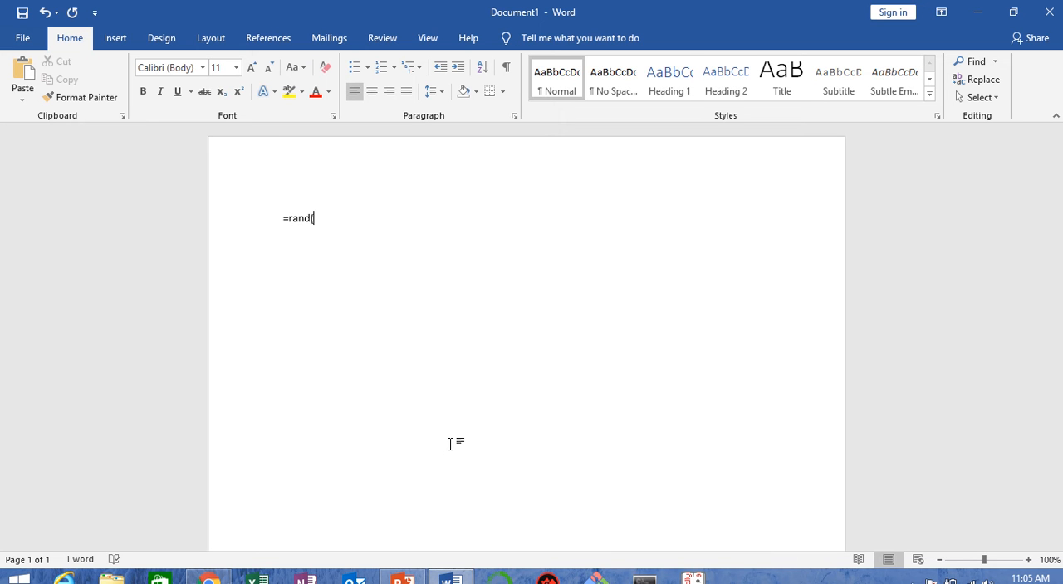
text(8))
key(Return)
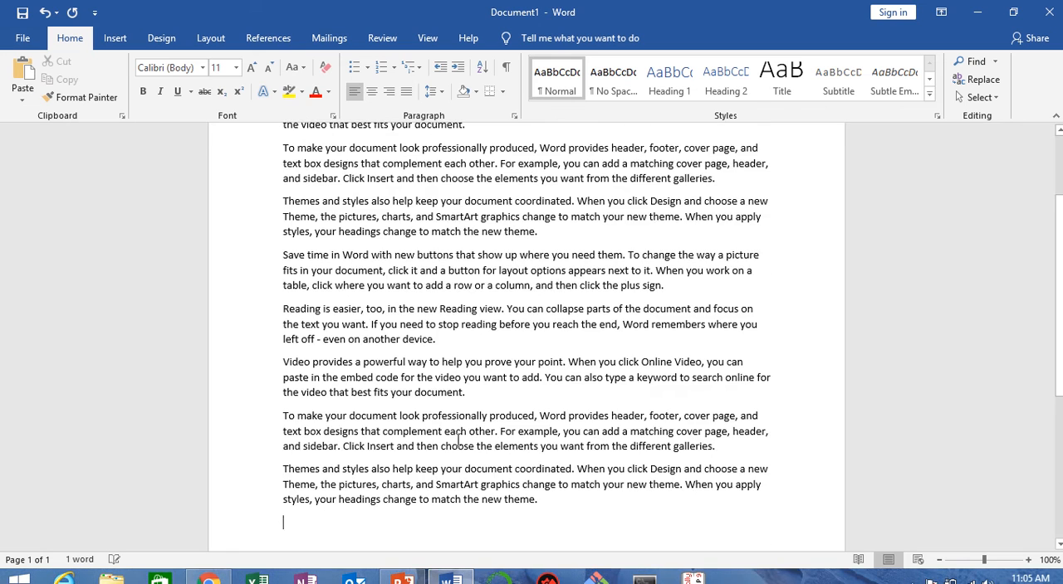
scroll(457, 440, up, 3)
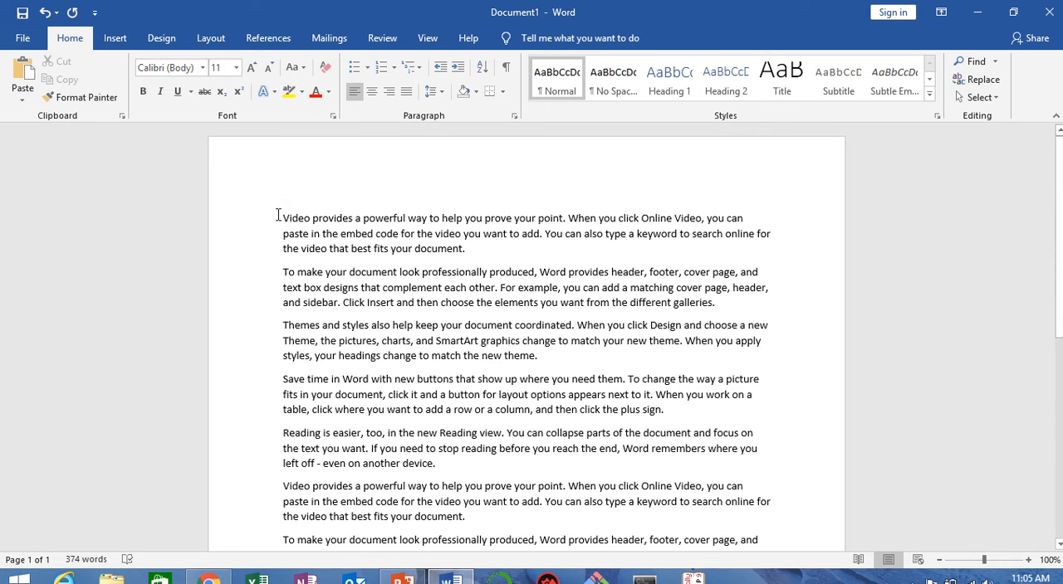
scroll(329, 355, down, 4)
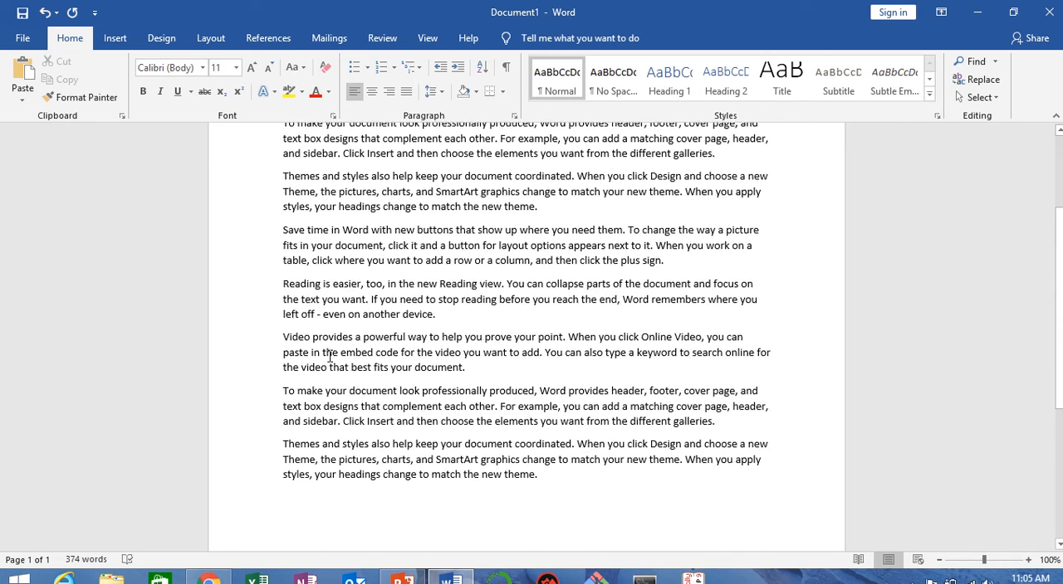
scroll(375, 311, up, 4)
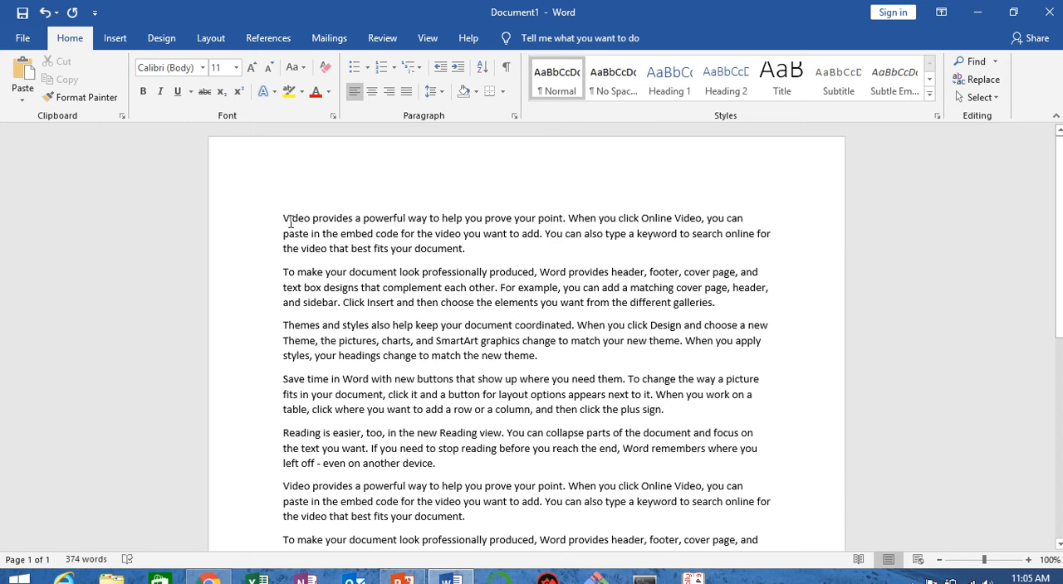
Step: Copy the opening "Video provides" paragraph, paste it at the end of the document, and undo the paste
drag(283, 219, 482, 253)
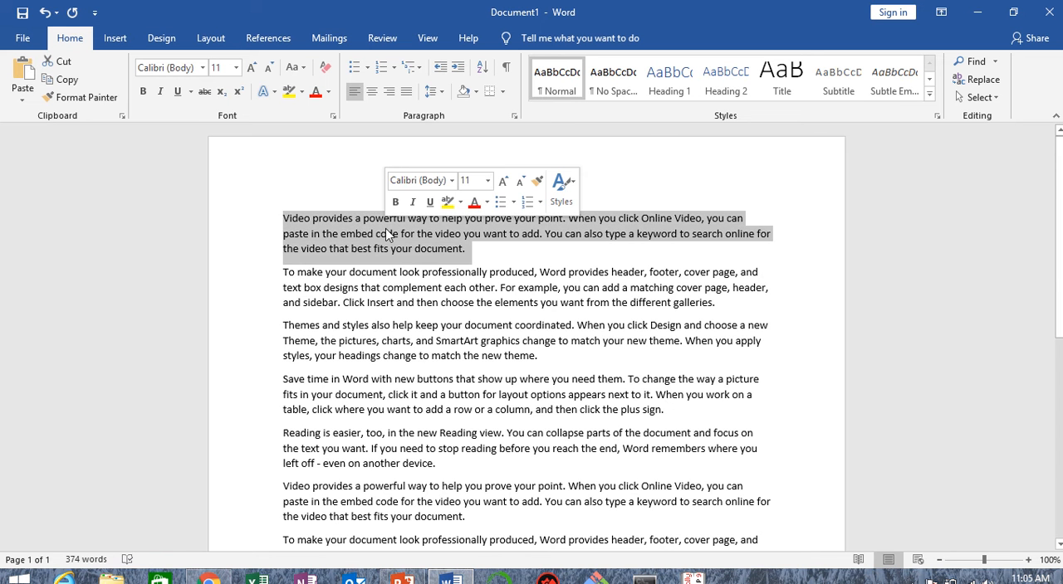
scroll(353, 384, down, 6)
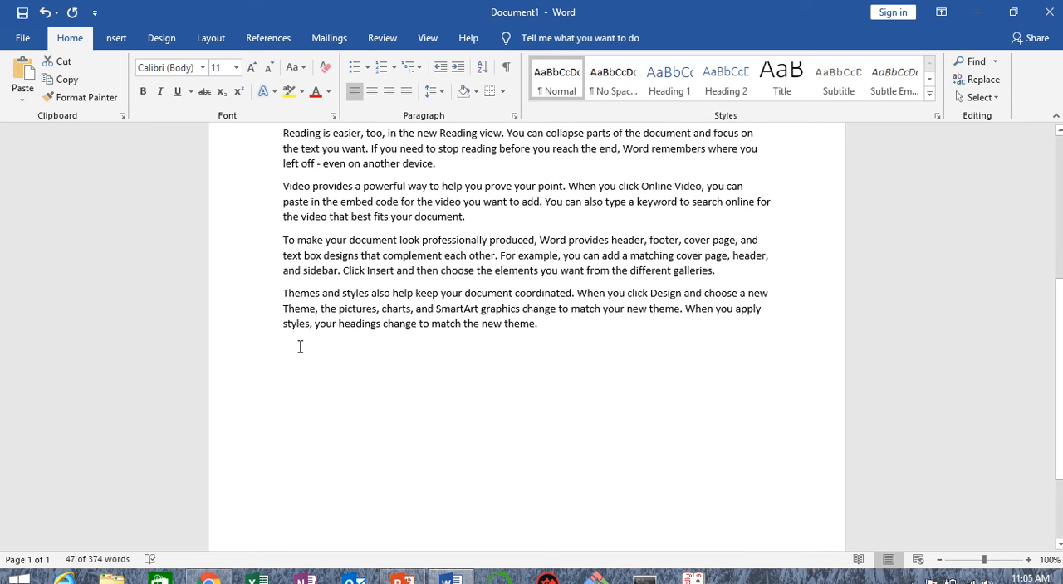
click(292, 348)
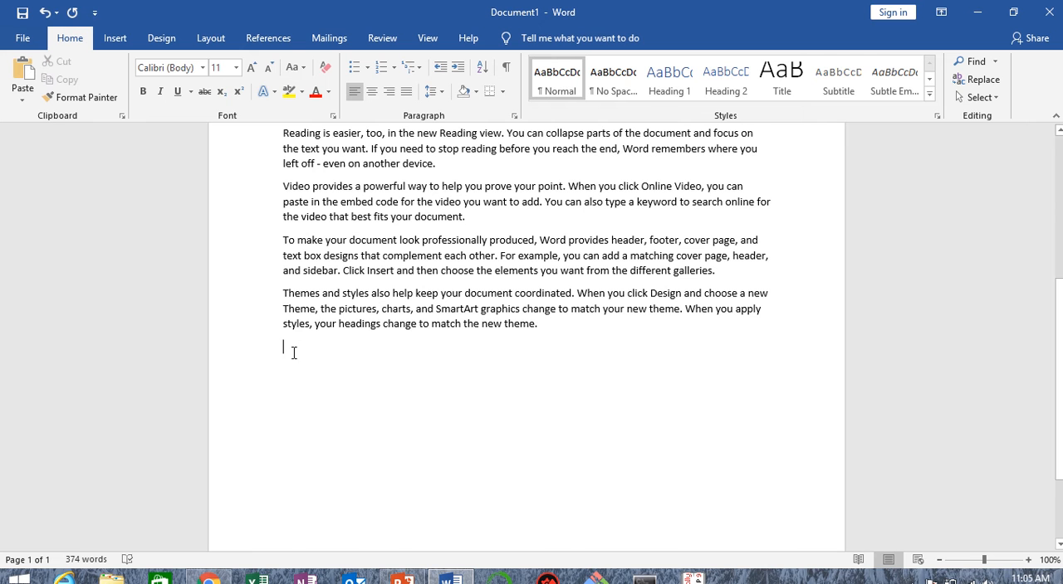
scroll(256, 268, up, 6)
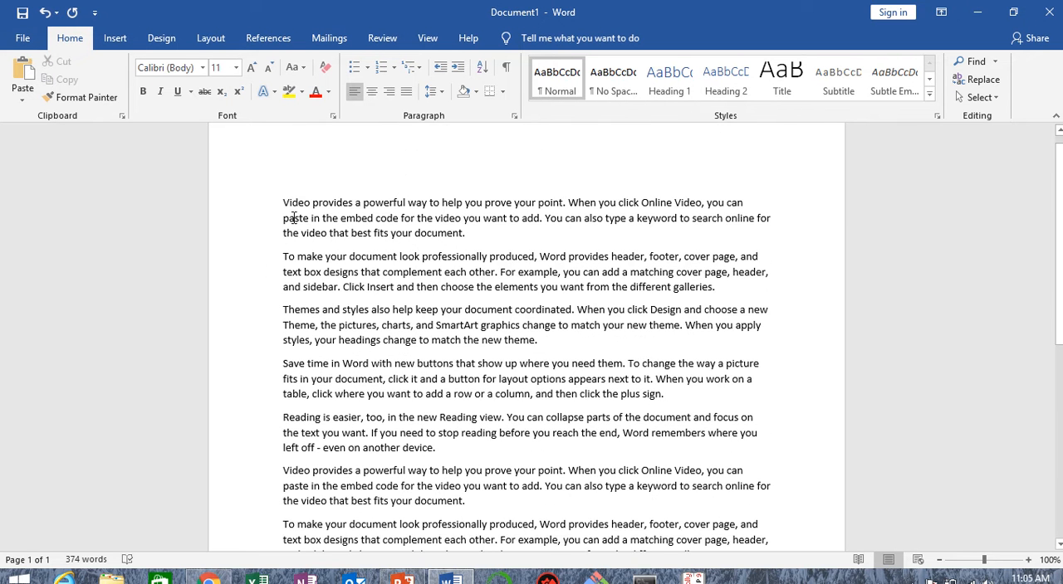
drag(282, 218, 487, 245)
key(ctrl+c)
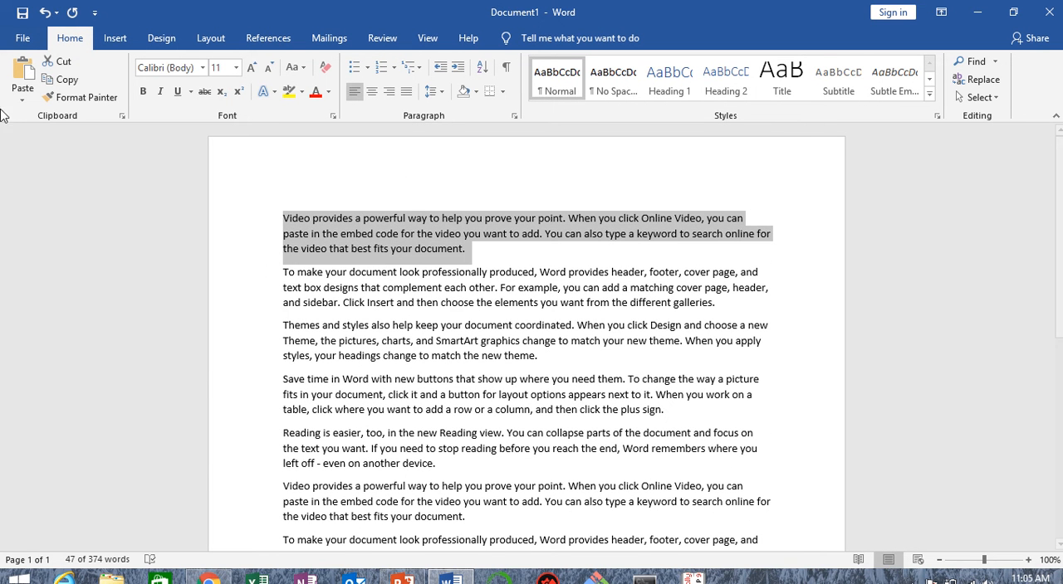
click(71, 82)
scroll(287, 395, down, 5)
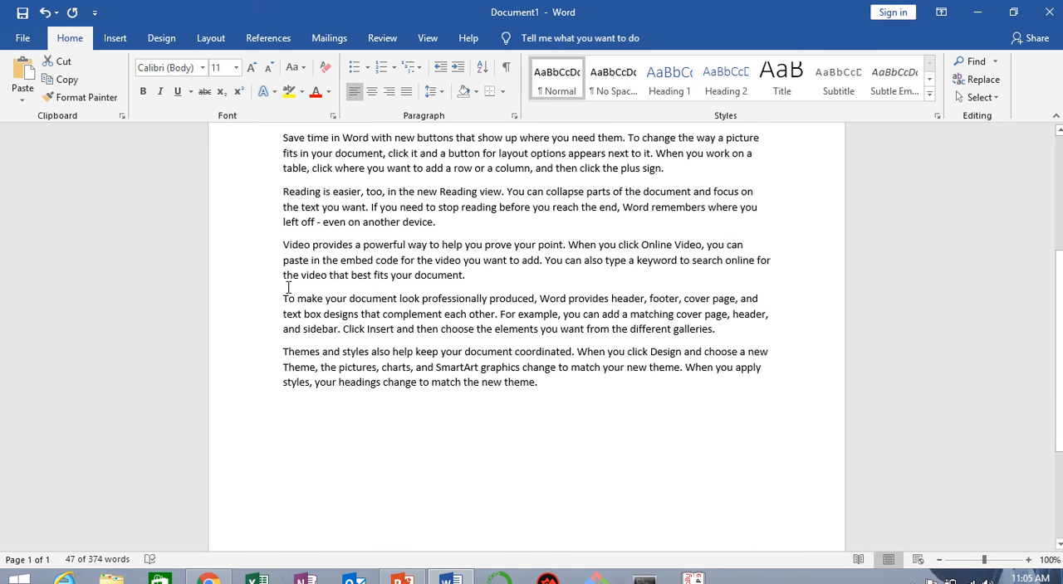
click(286, 391)
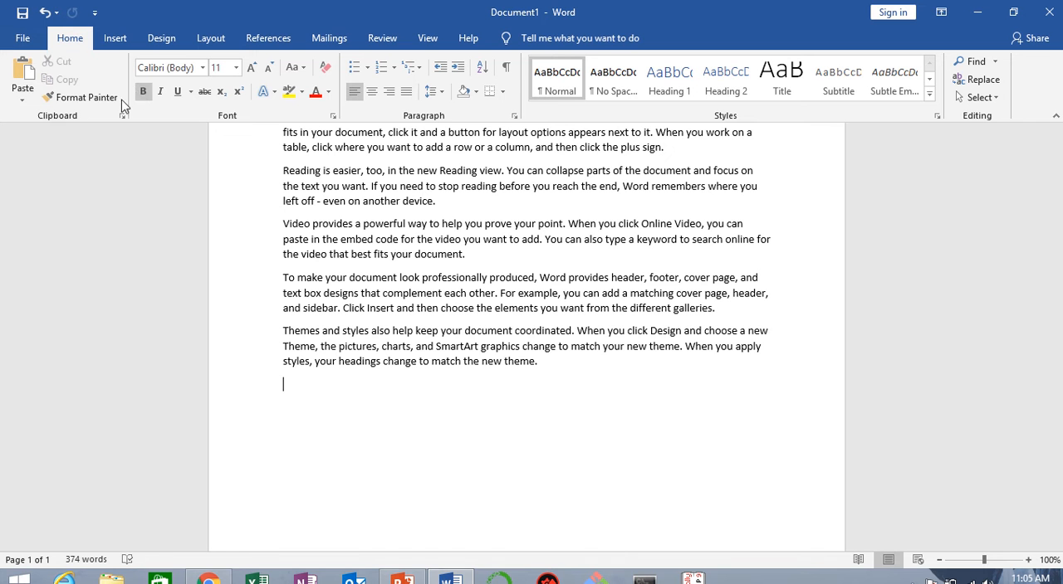
click(24, 71)
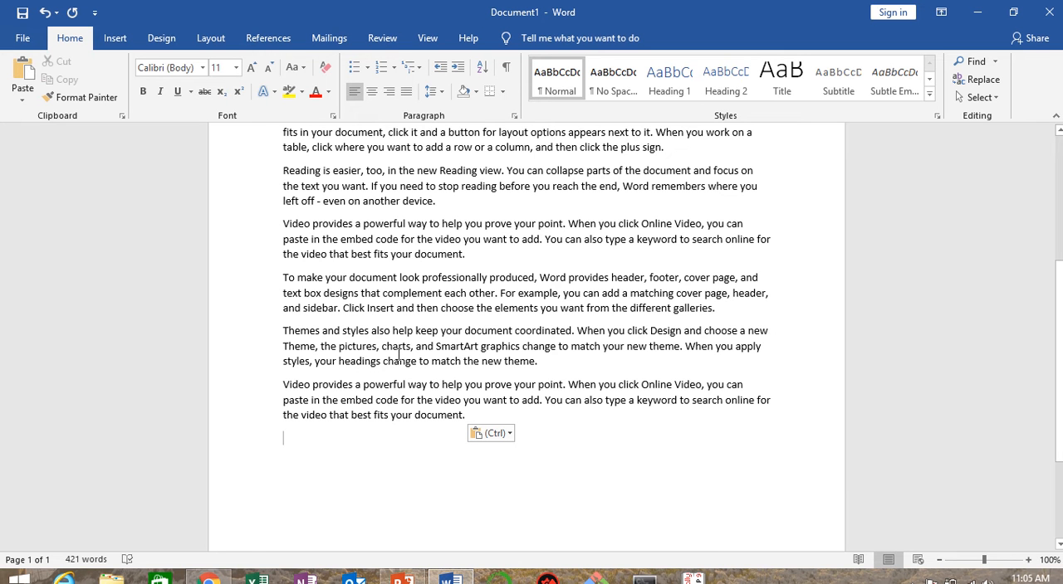
key(ctrl+z)
Step: Move the opening "Video provides" paragraph to the end of the document by cutting and pasting it
scroll(291, 229, up, 5)
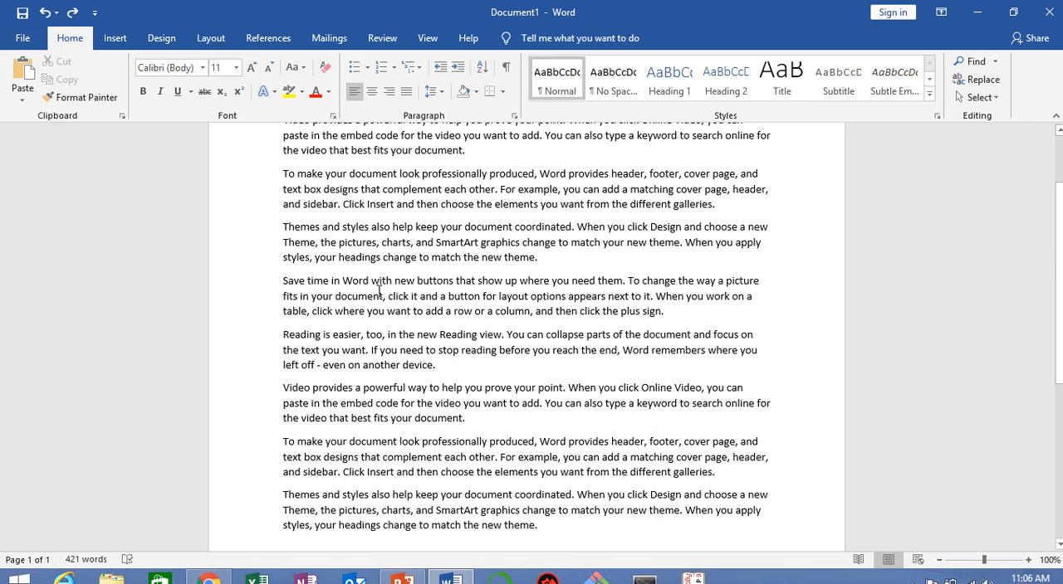
drag(283, 219, 486, 252)
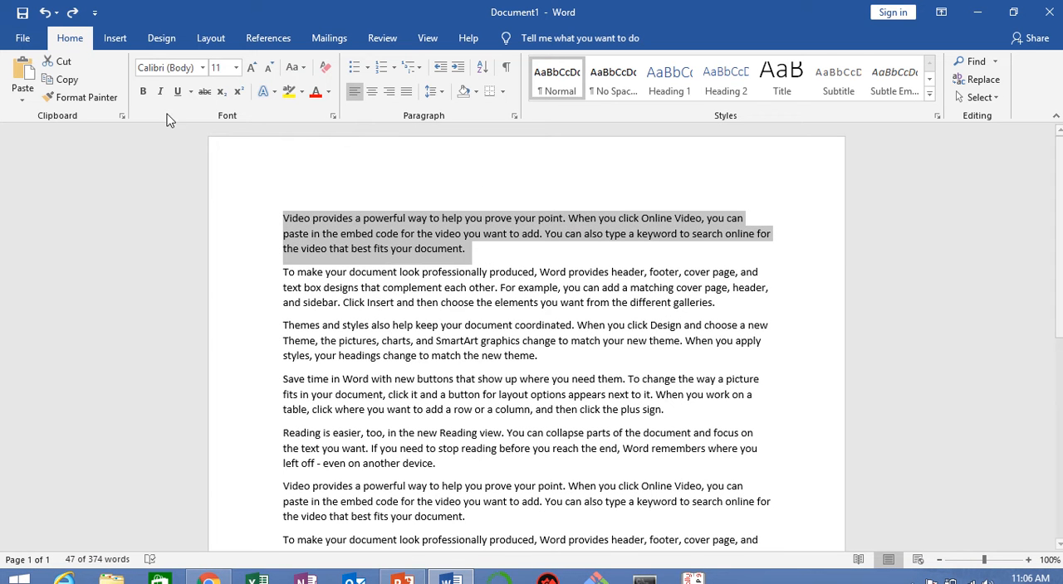
click(65, 62)
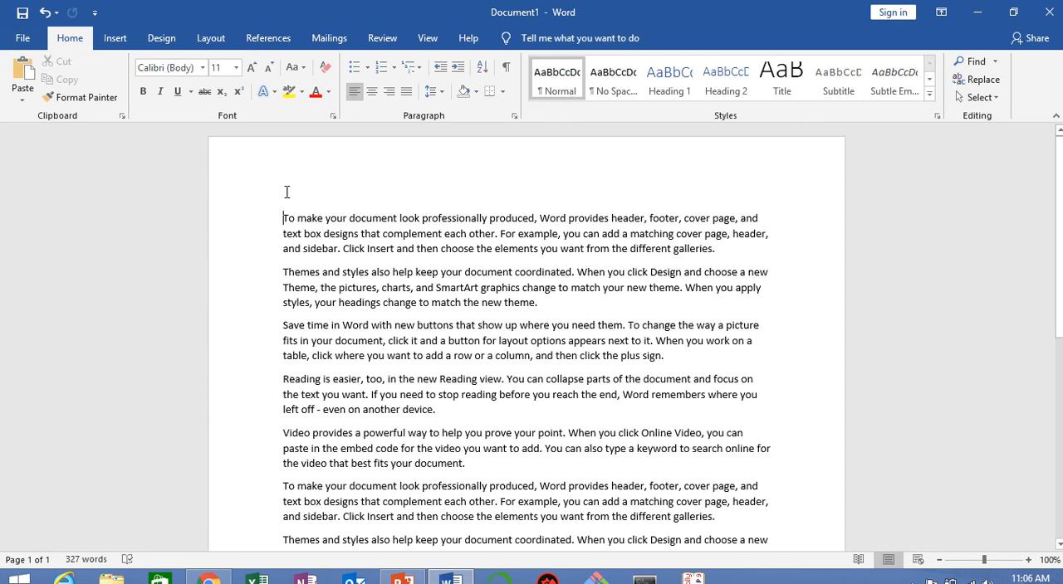
scroll(304, 230, down, 4)
scroll(304, 230, down, 1)
click(295, 371)
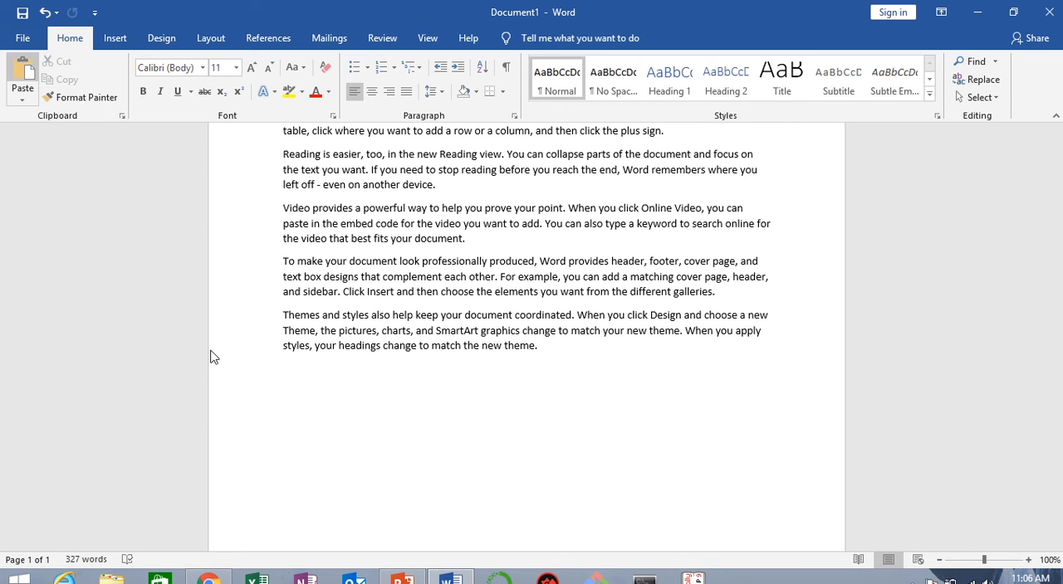
key(ctrl+v)
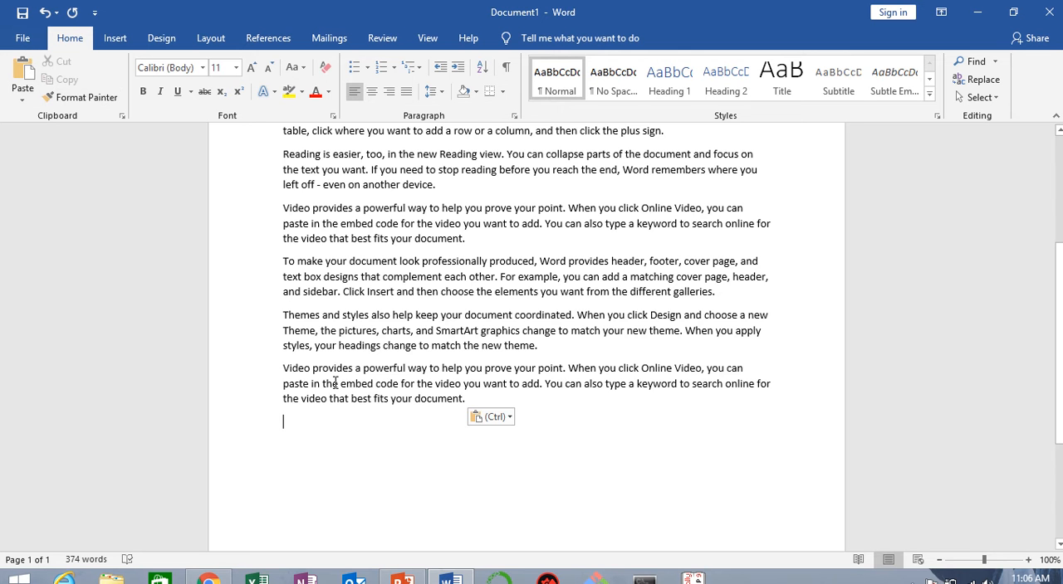
Step: Set the first paragraph, "To make your document look professionally produced", to Times New Roman at size 20
scroll(335, 382, up, 5)
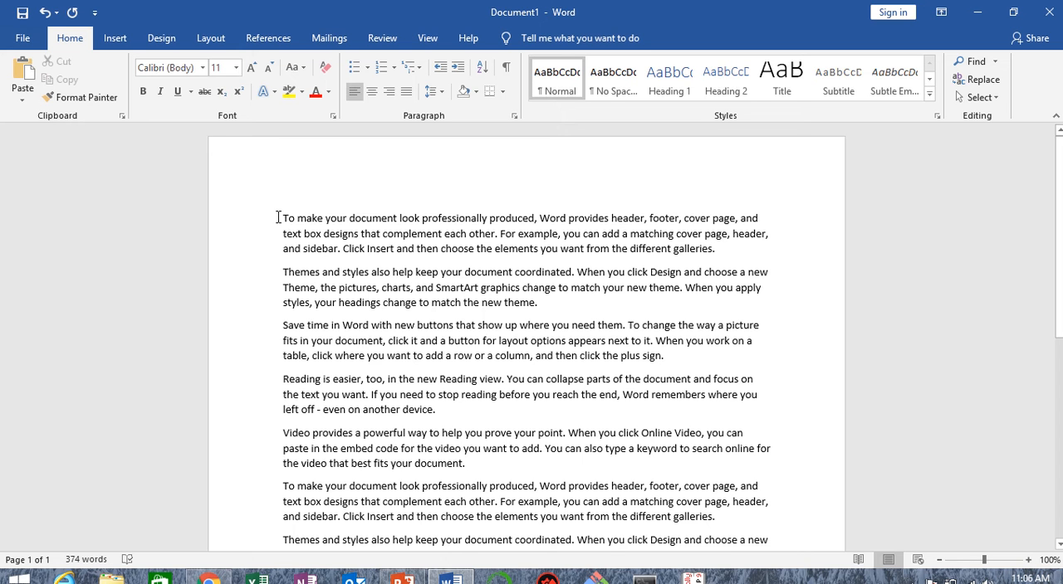
drag(284, 218, 756, 249)
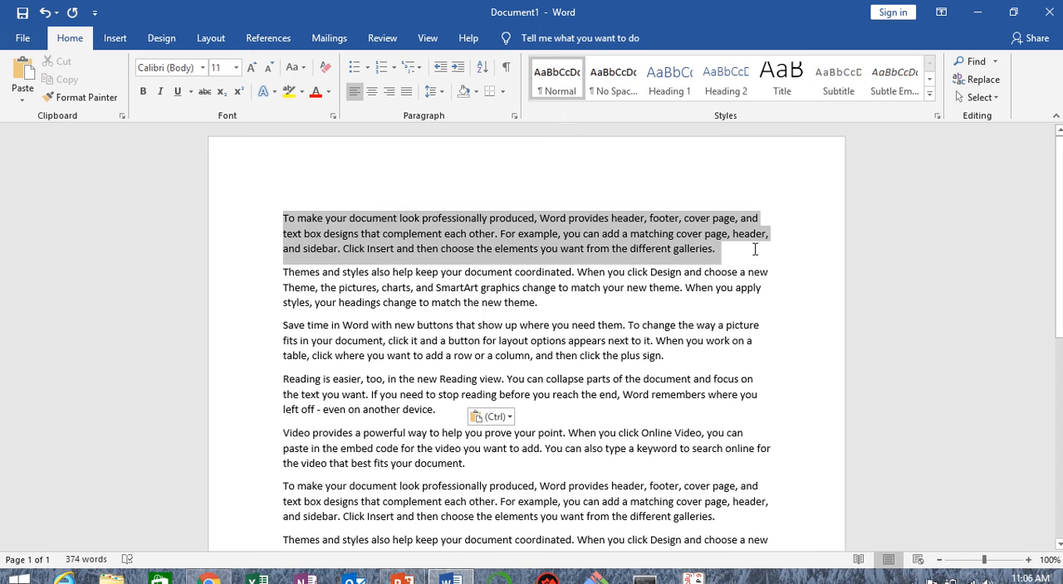
click(203, 67)
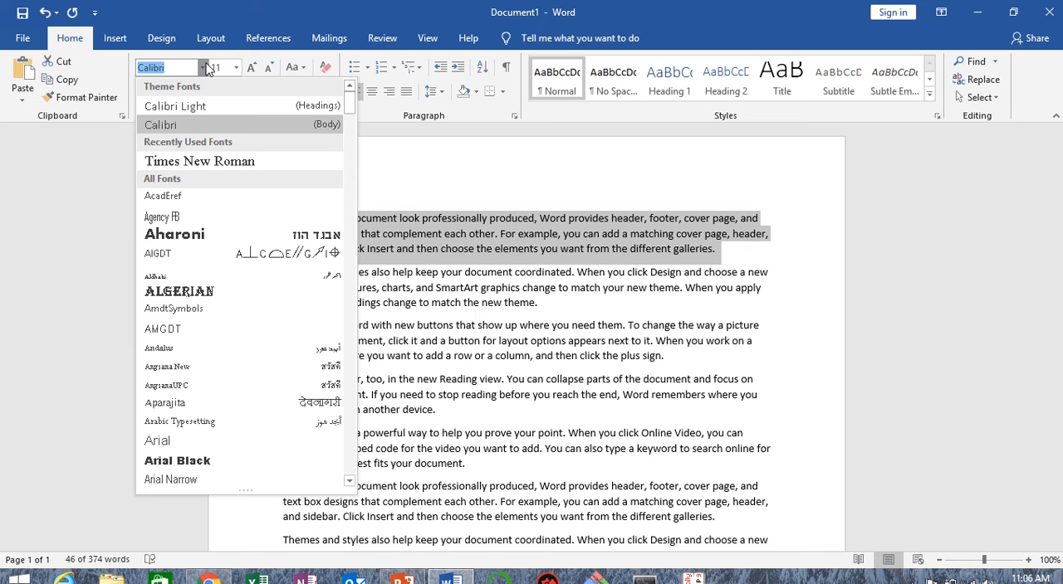
click(201, 163)
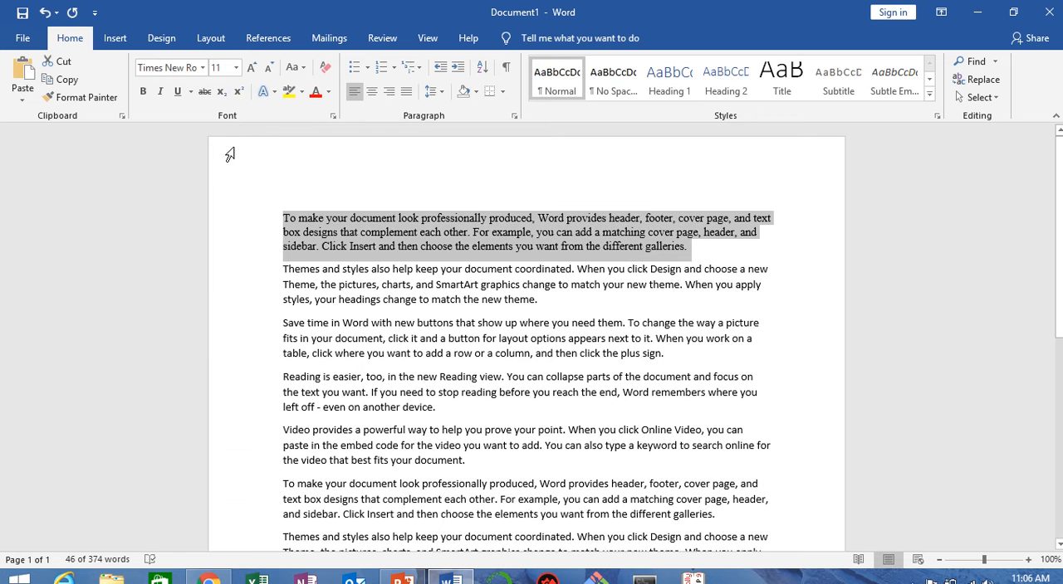
click(237, 67)
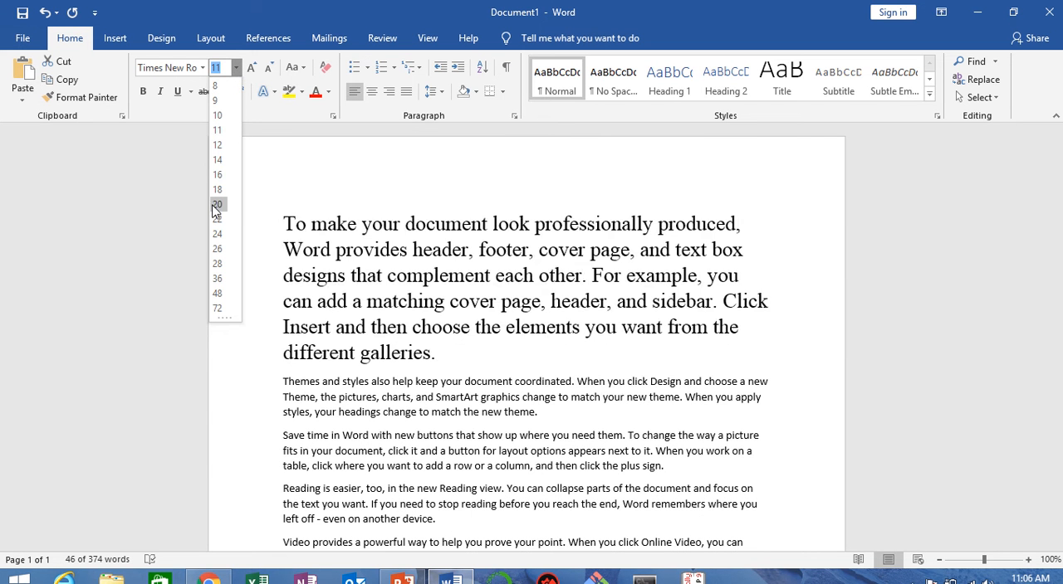
click(217, 205)
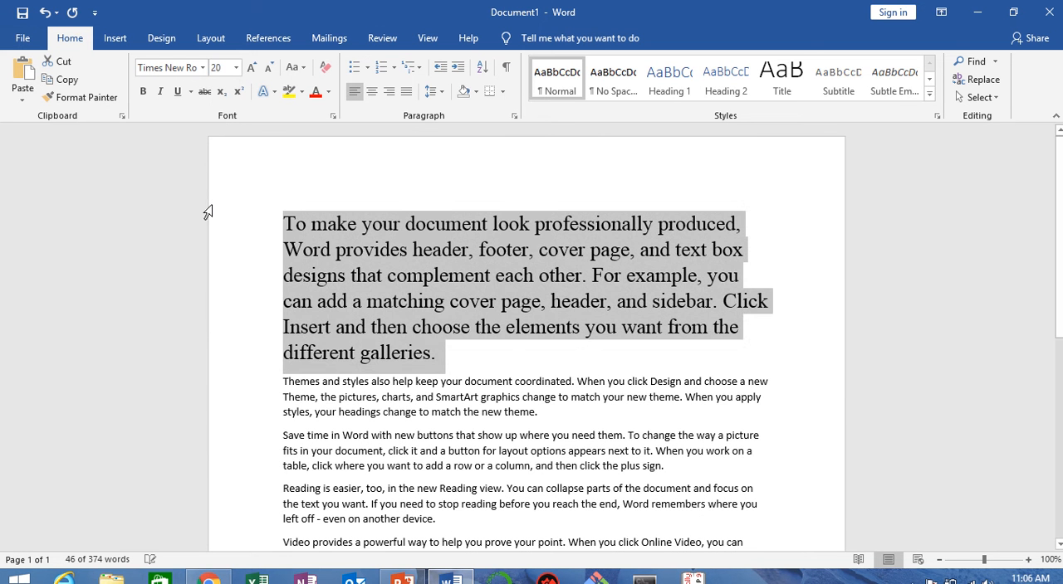
Step: Apply bold, italic and underline to the selected first paragraph
click(143, 93)
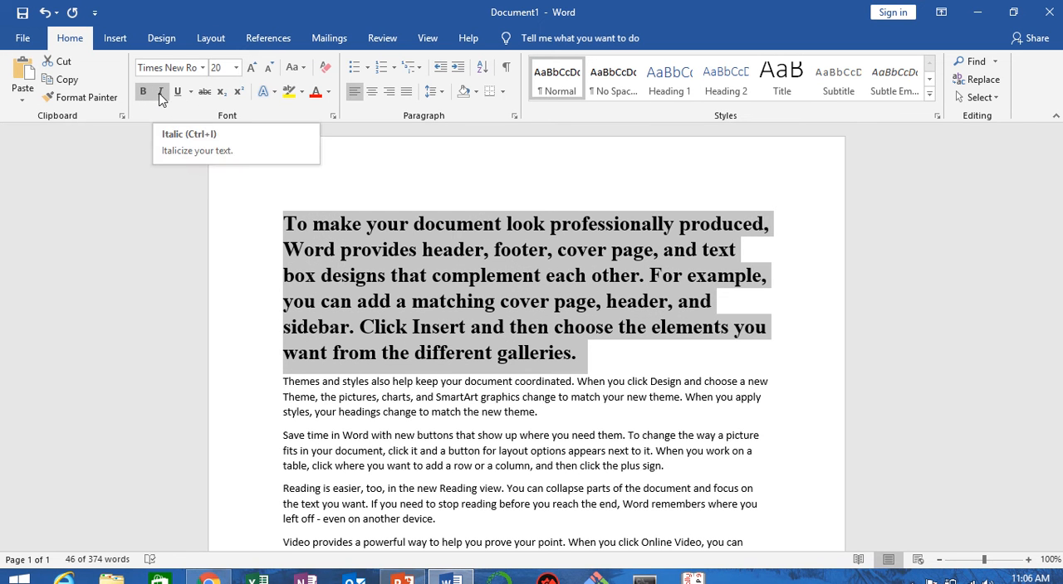
click(161, 93)
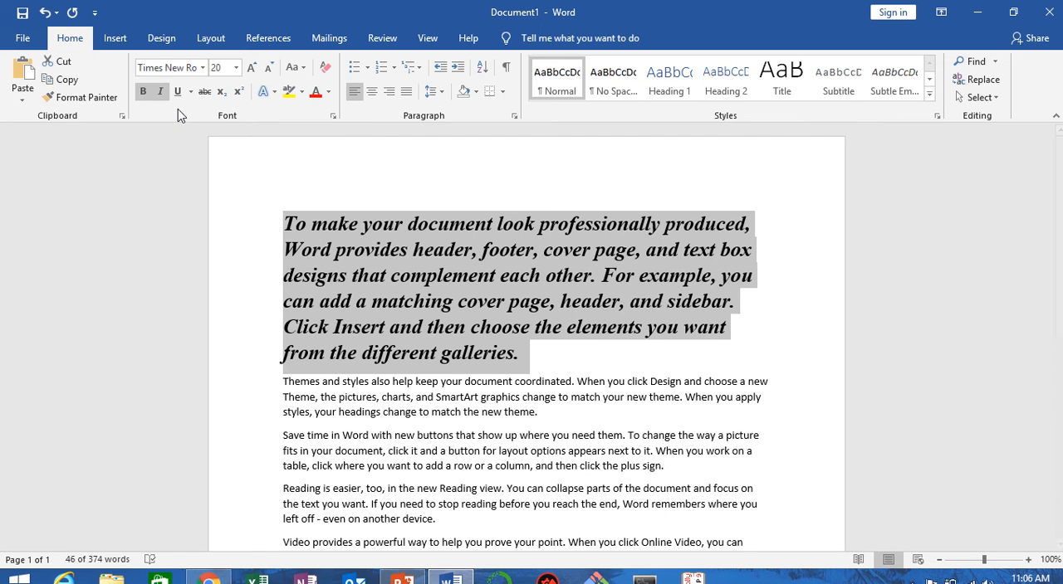
click(178, 92)
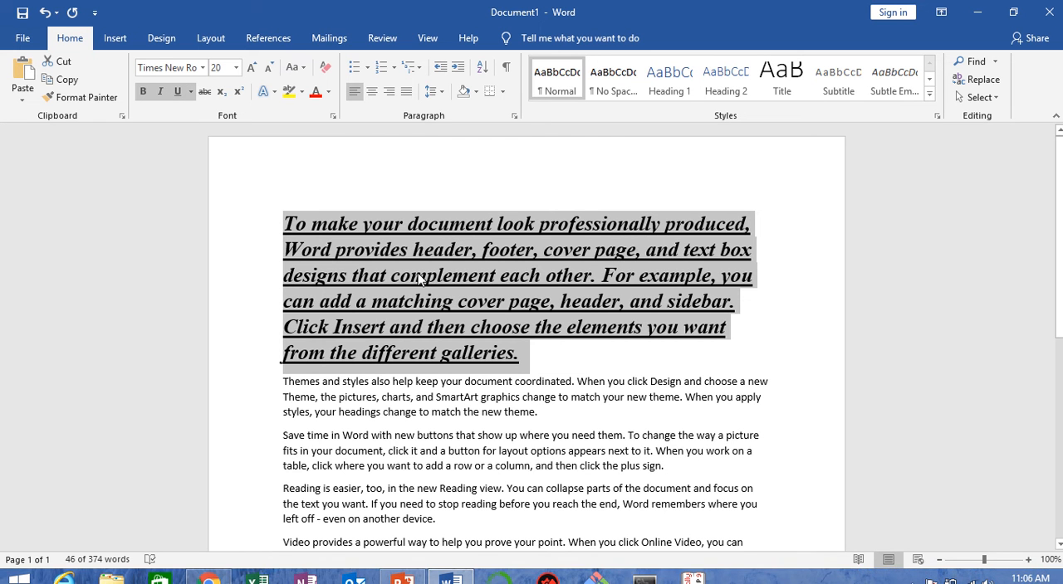
Step: Change the first paragraph's underline color to the standard light blue and deselect the text
click(191, 92)
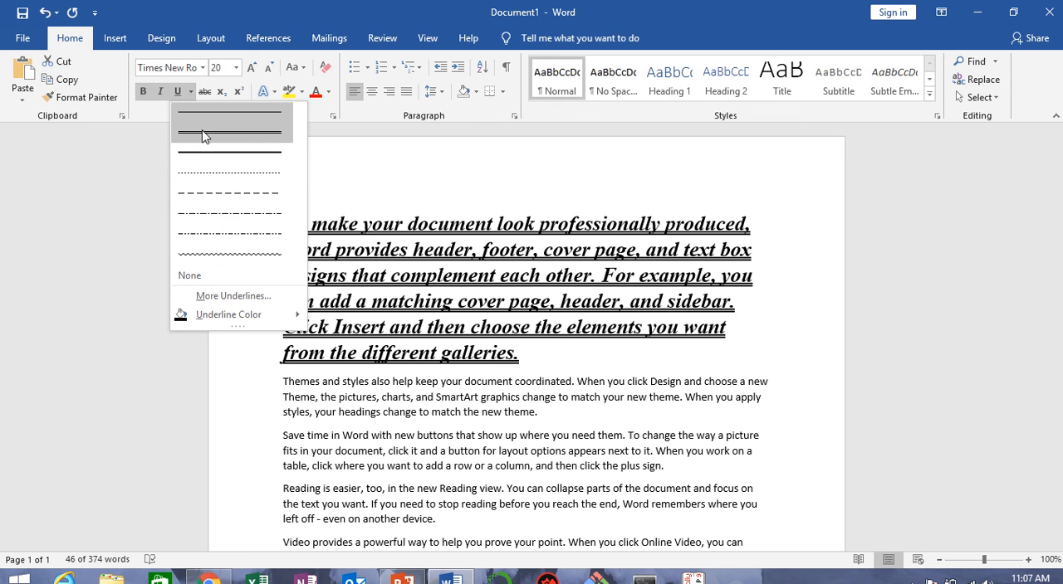
mouse_move(205, 319)
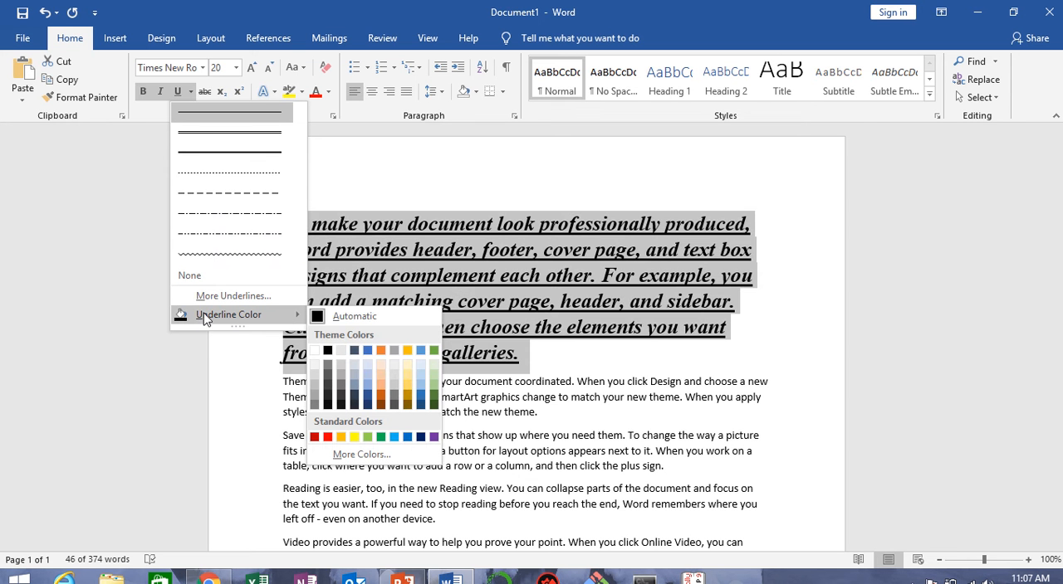
click(394, 438)
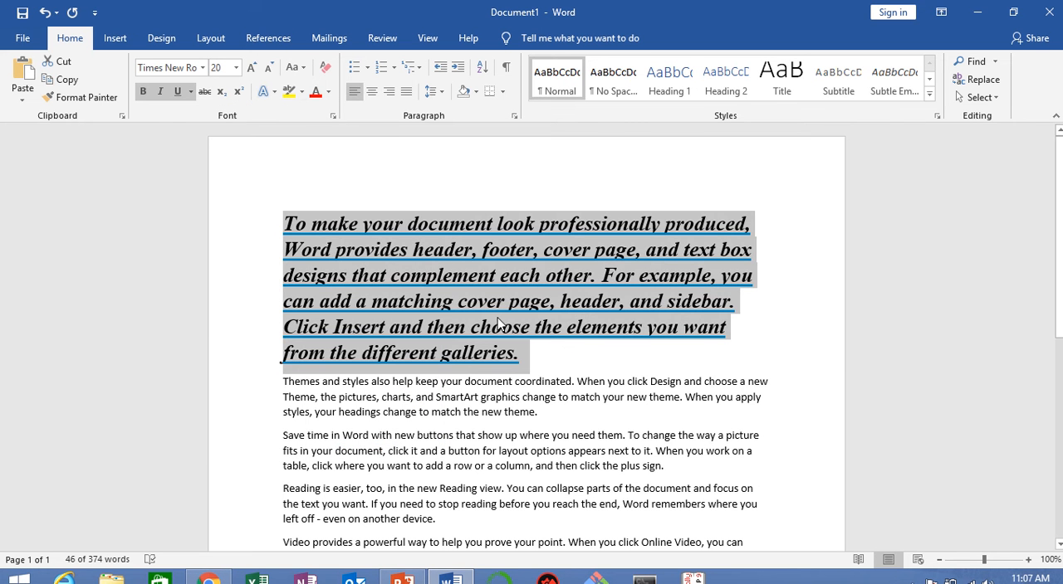
click(808, 336)
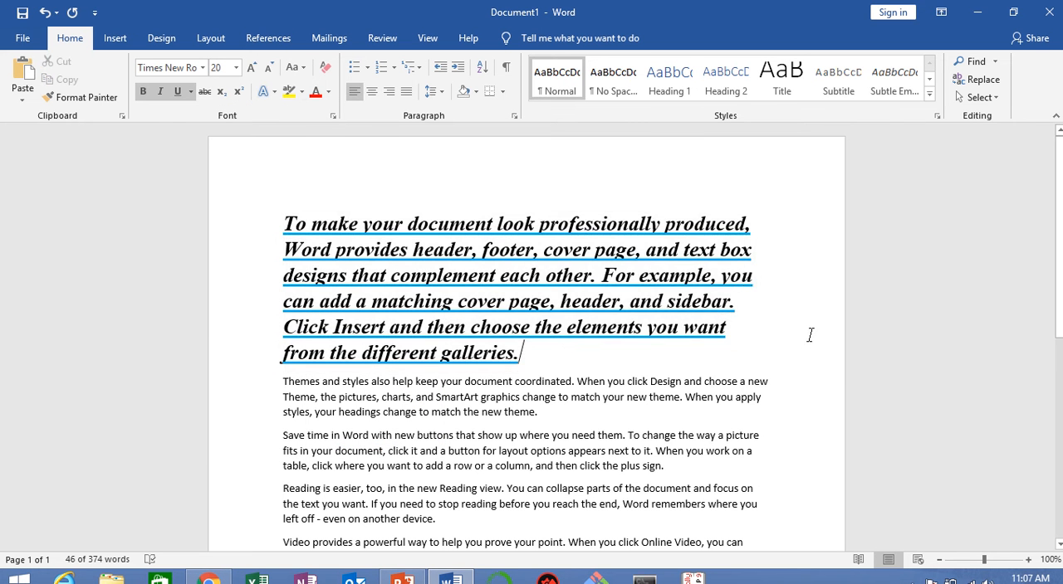
scroll(806, 335, down, 1)
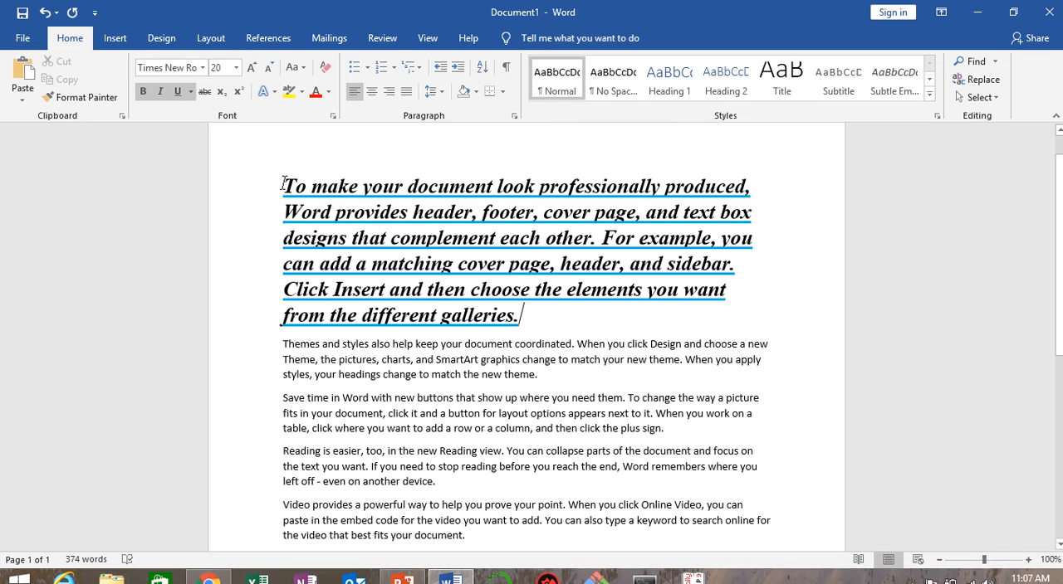
Step: Try copying the first paragraph's formatting onto the "Themes and styles" paragraph with Format Painter and undo the change
drag(282, 179, 554, 308)
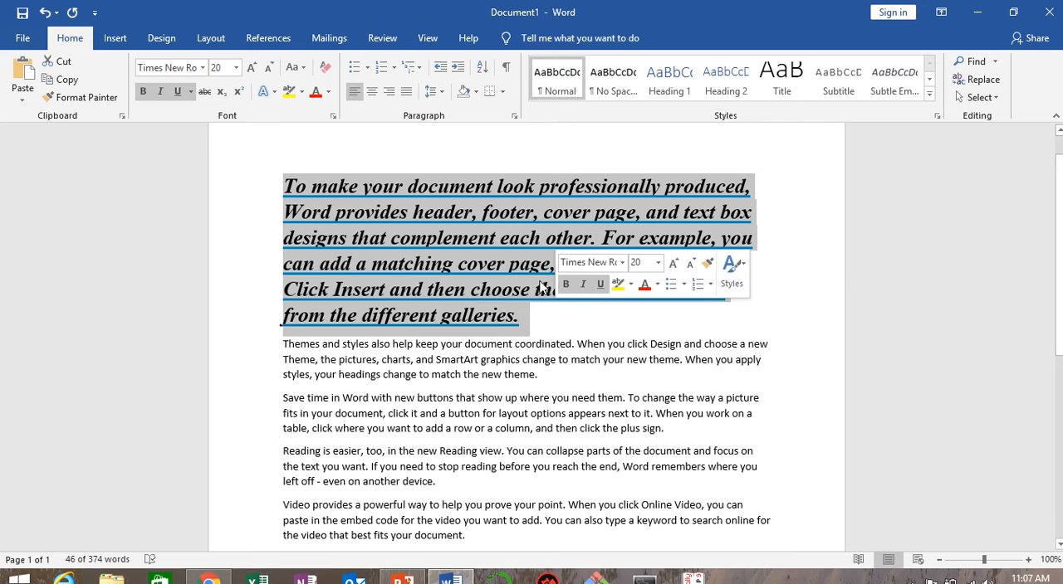
click(73, 98)
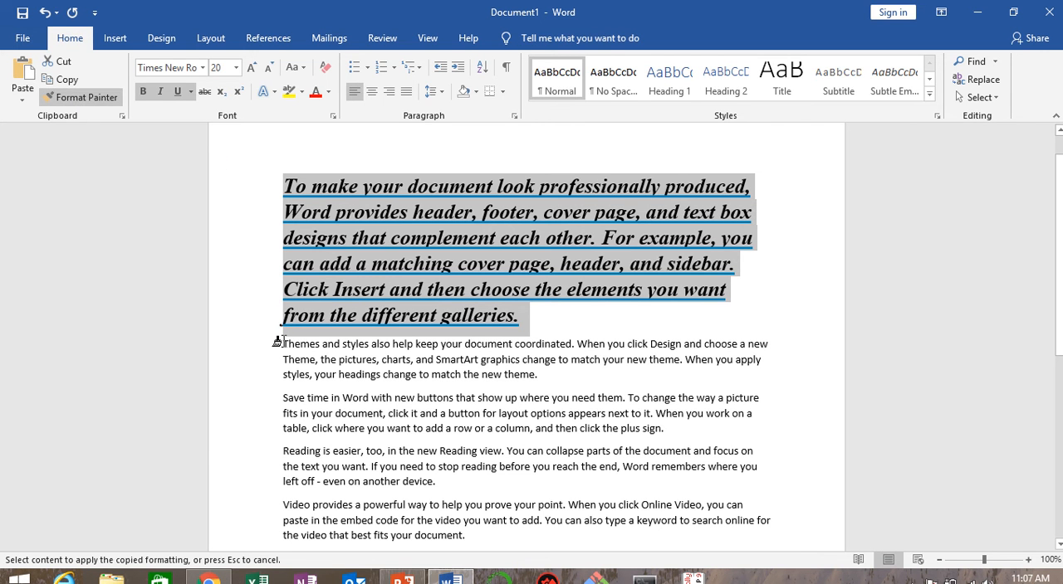
mouse_move(280, 342)
mouse_down()
mouse_move(411, 381)
mouse_move(550, 390)
mouse_up()
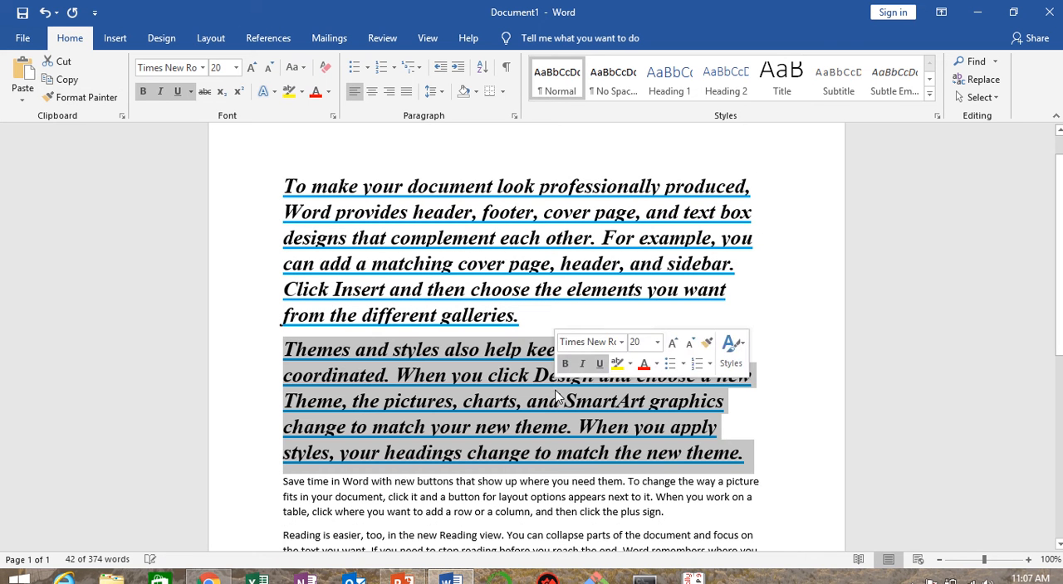
click(653, 308)
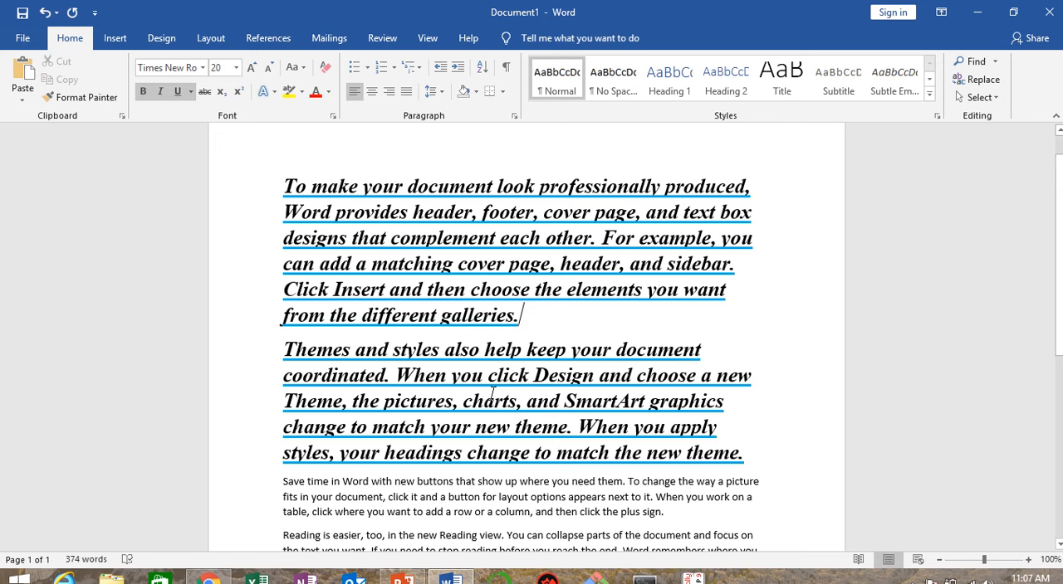
key(ctrl+z)
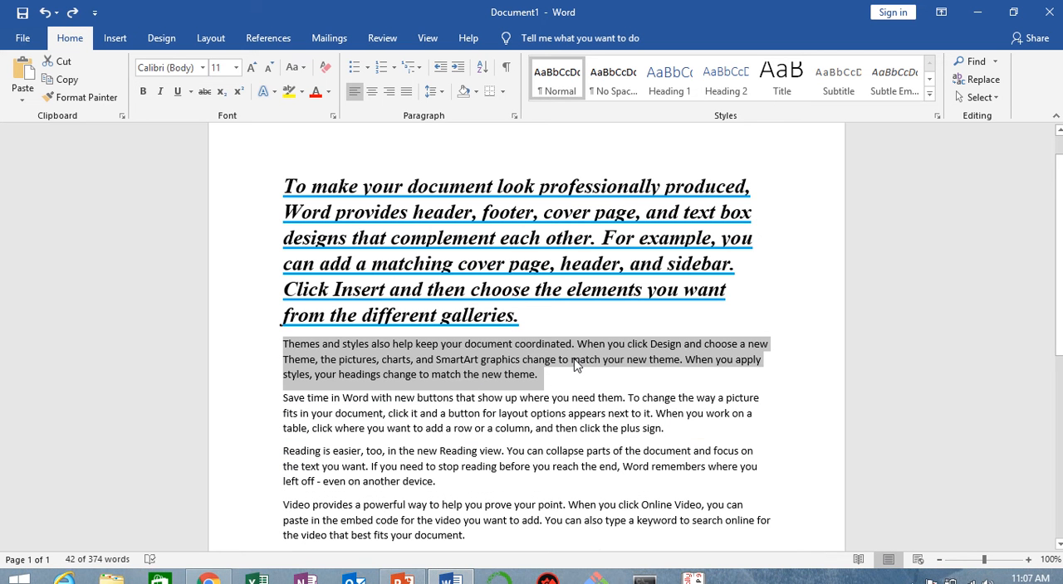
click(539, 374)
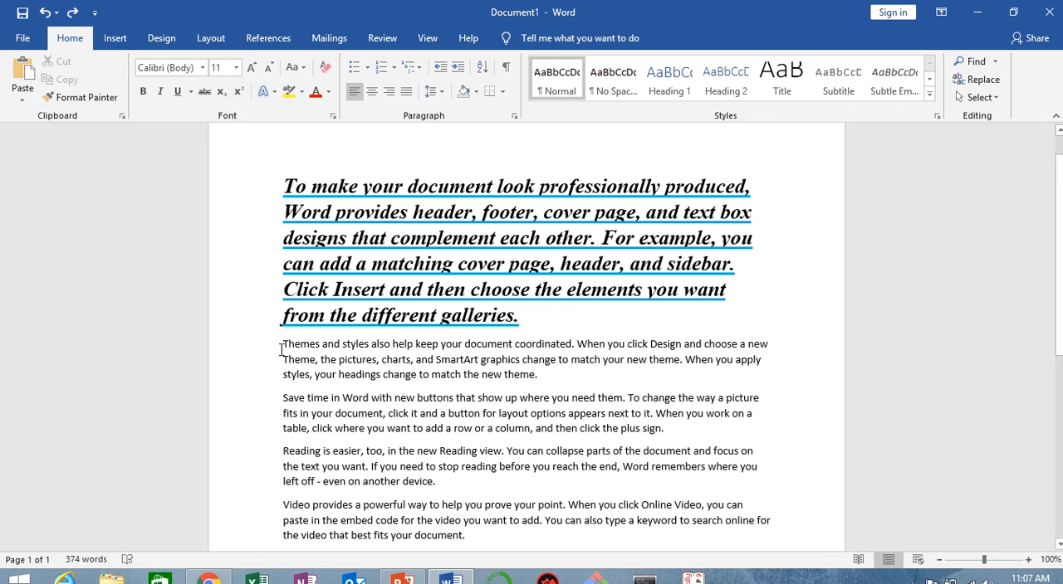
Step: Grow the "Themes and styles" paragraph's font to size 20, shrink it to 14 and deselect the text
drag(283, 344, 605, 384)
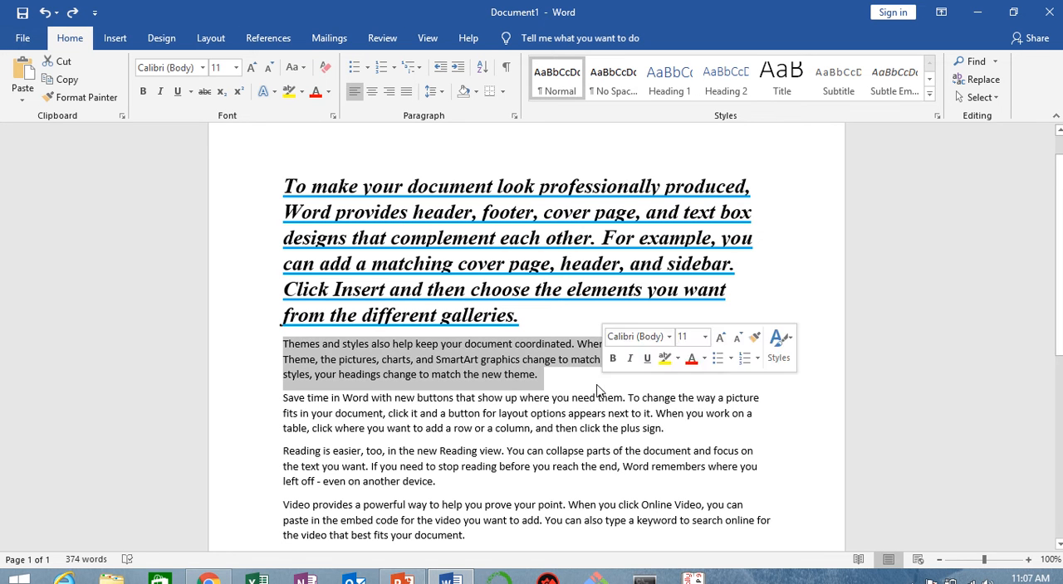
click(253, 68)
click(253, 68)
click(252, 68)
click(252, 68)
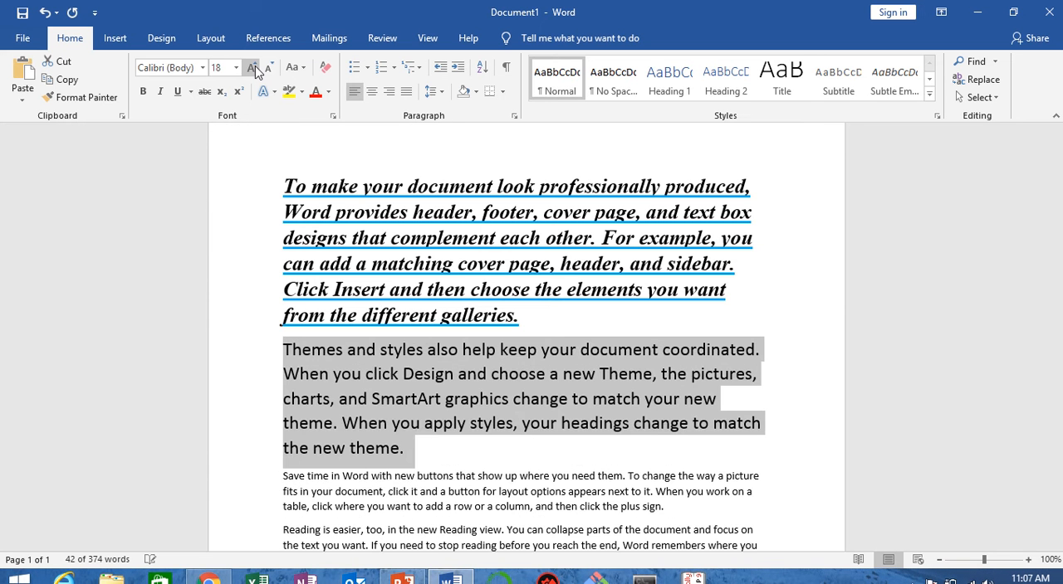
click(253, 68)
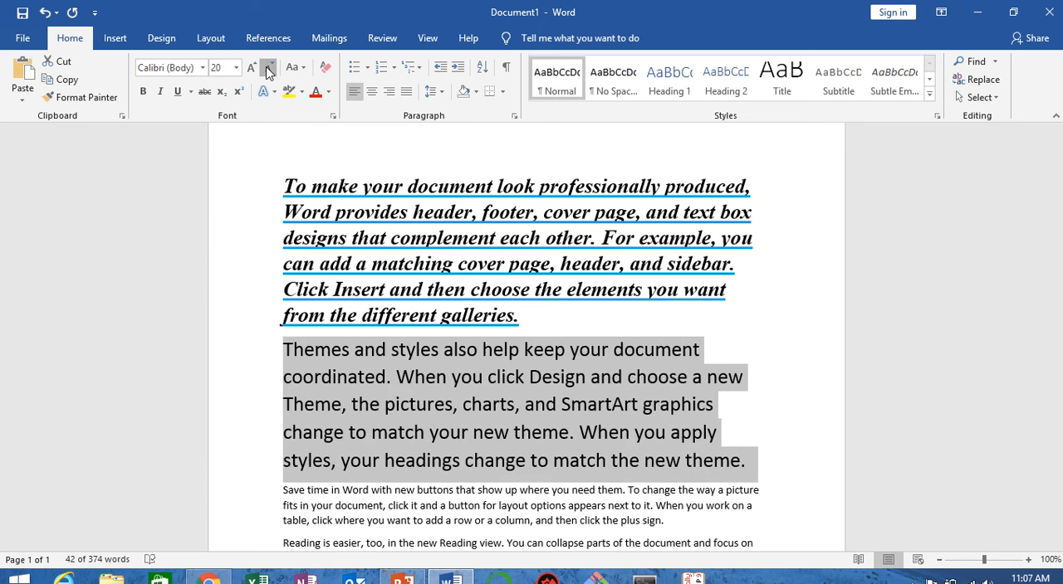
click(268, 68)
click(268, 67)
click(269, 68)
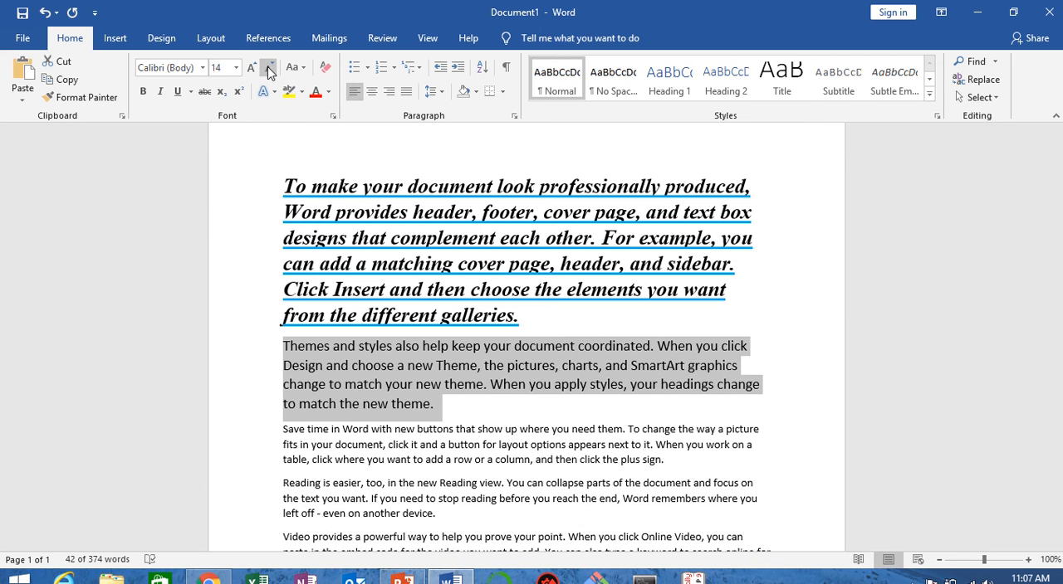
click(361, 374)
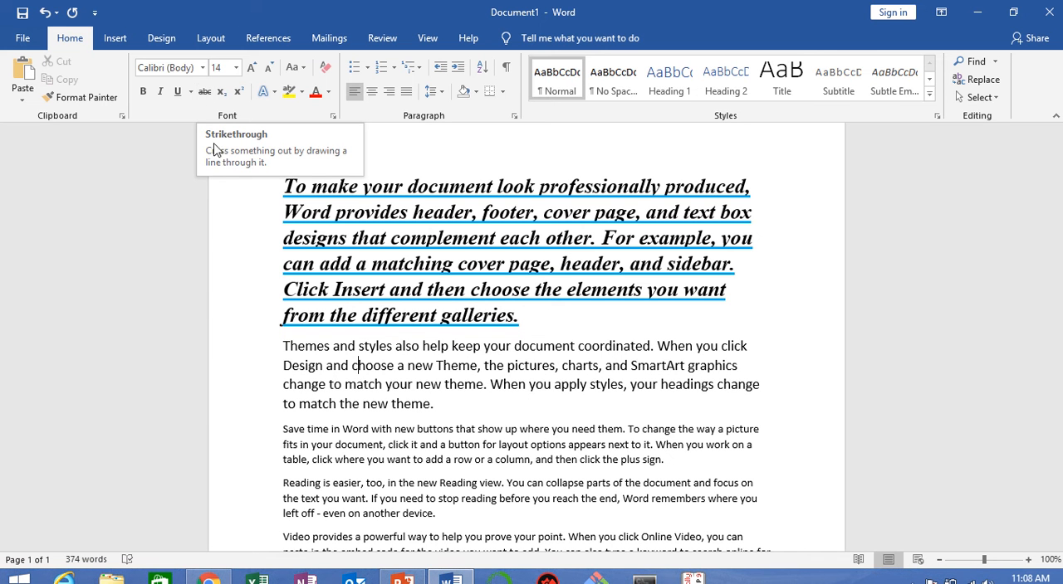
Step: Apply strikethrough to the whole "Save time in Word" paragraph and deselect it
scroll(442, 356, down, 1)
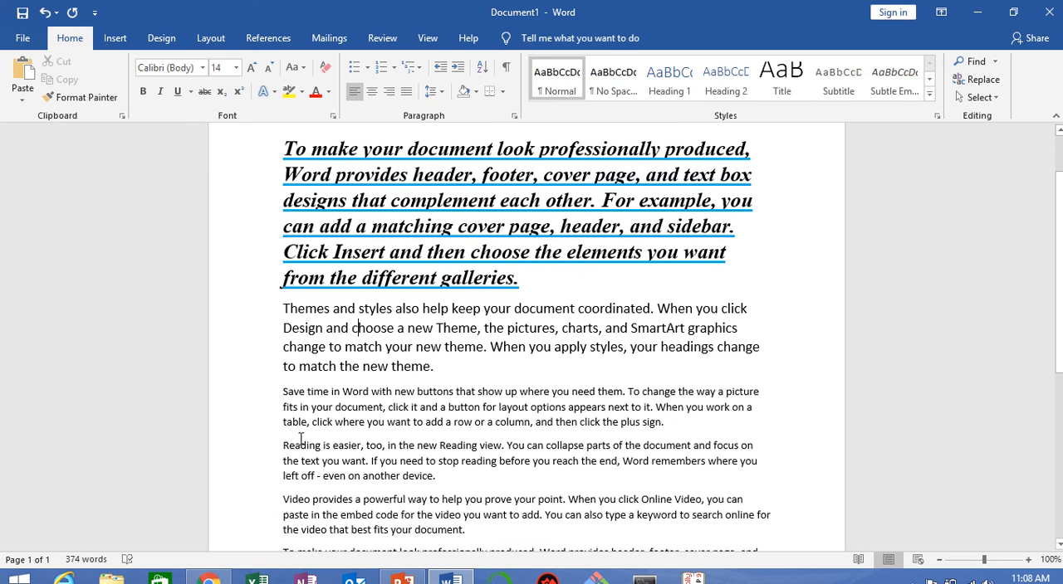
scroll(301, 439, down, 1)
drag(284, 355, 669, 387)
mouse_move(449, 579)
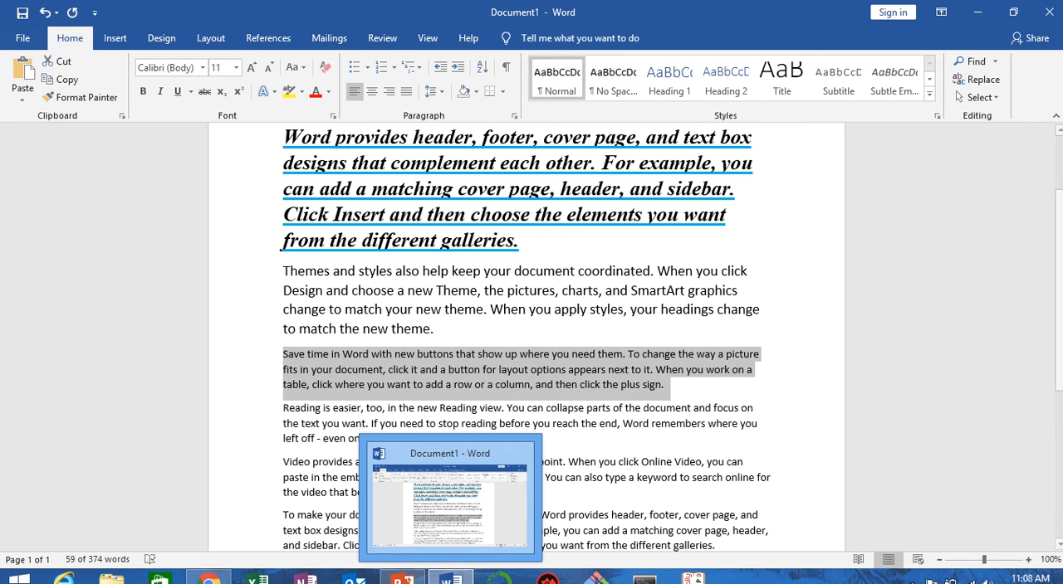
click(205, 92)
click(698, 382)
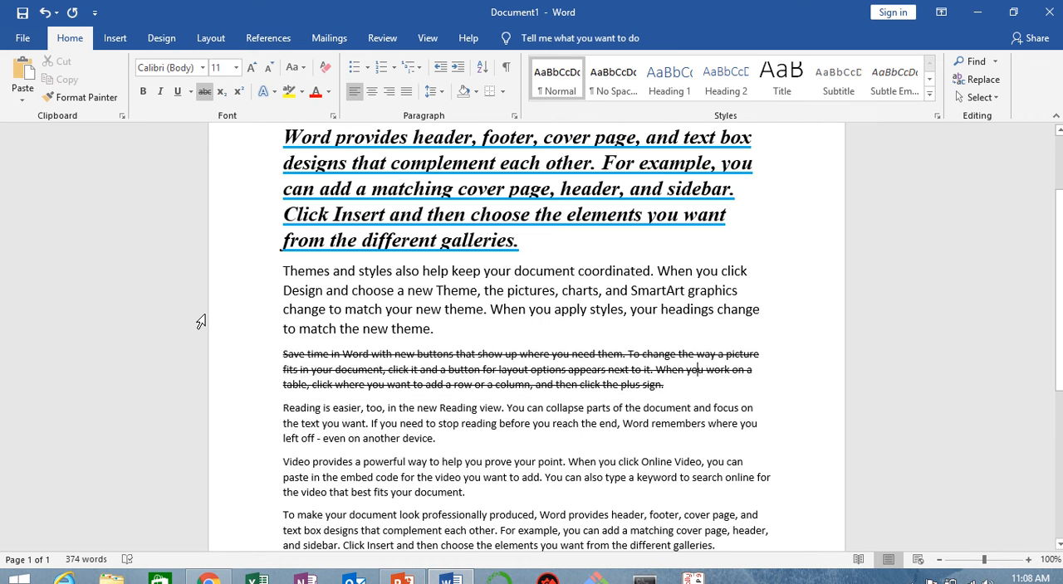
Step: Increase the font size of the "Save time in Word" paragraph to 14
drag(283, 354, 674, 387)
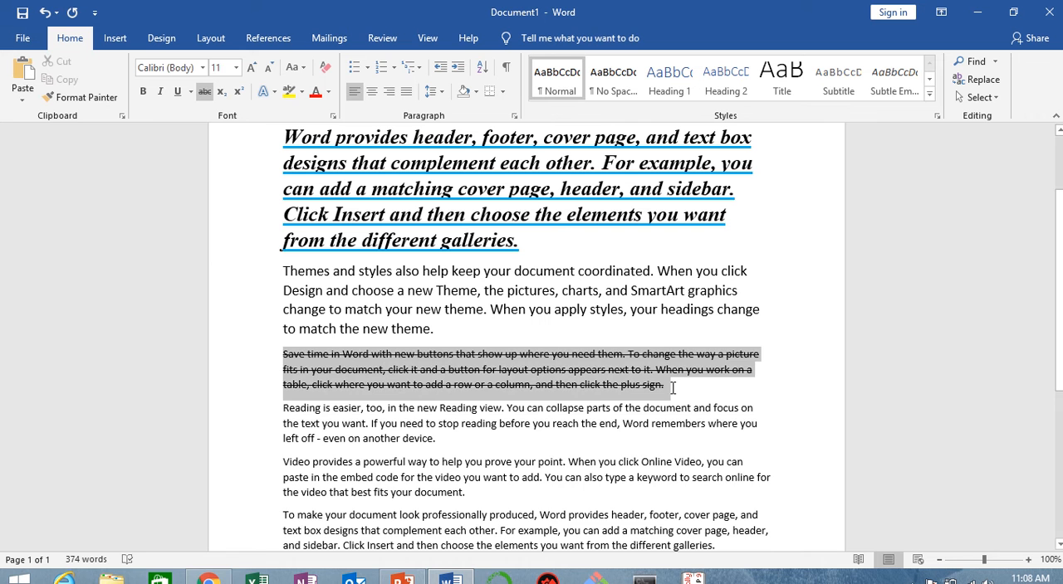
click(250, 67)
click(250, 67)
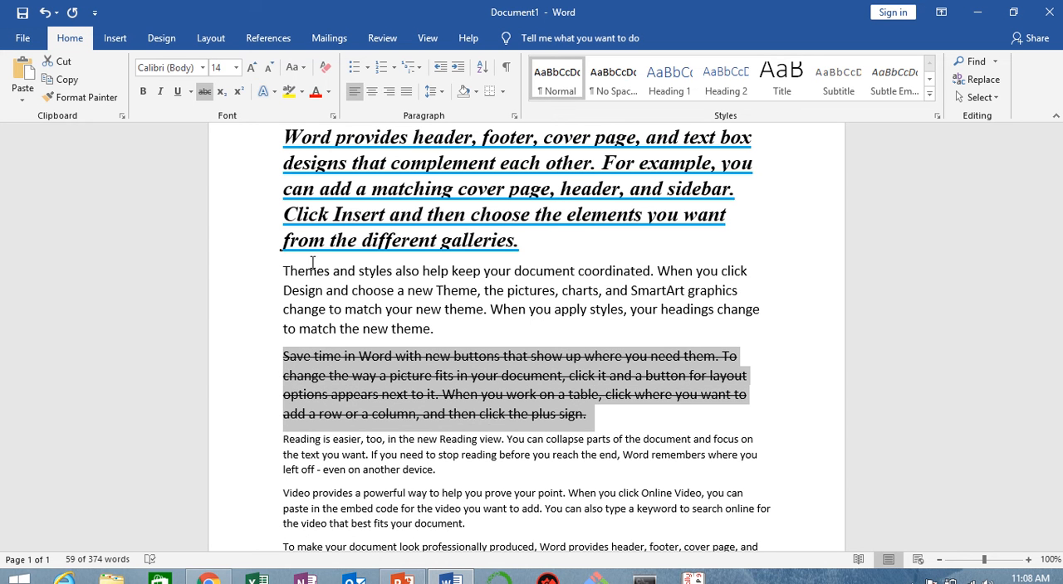
click(628, 422)
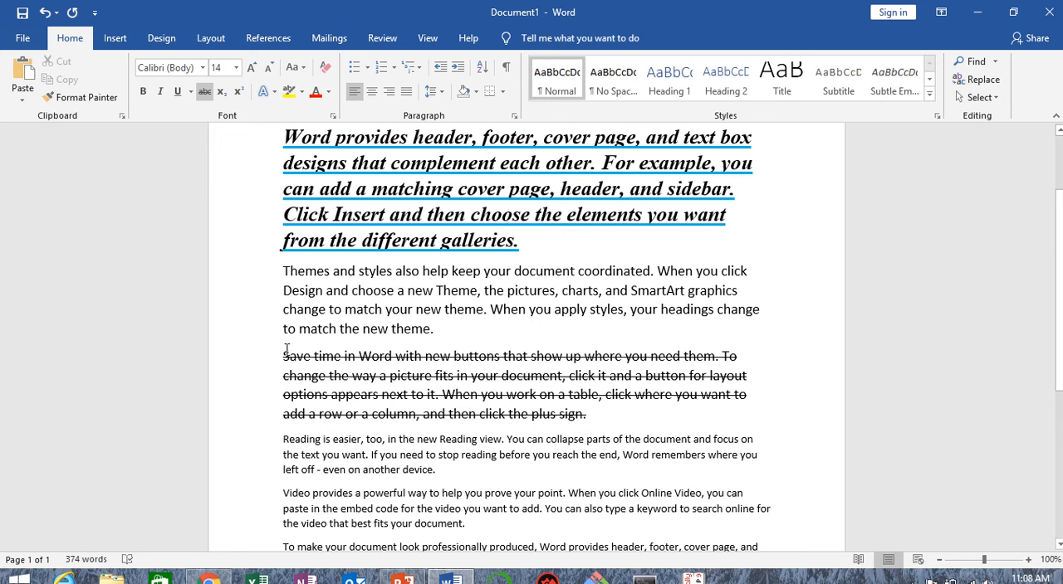
Step: Remove the strikethrough from the "Save time in Word" paragraph
drag(286, 348, 505, 415)
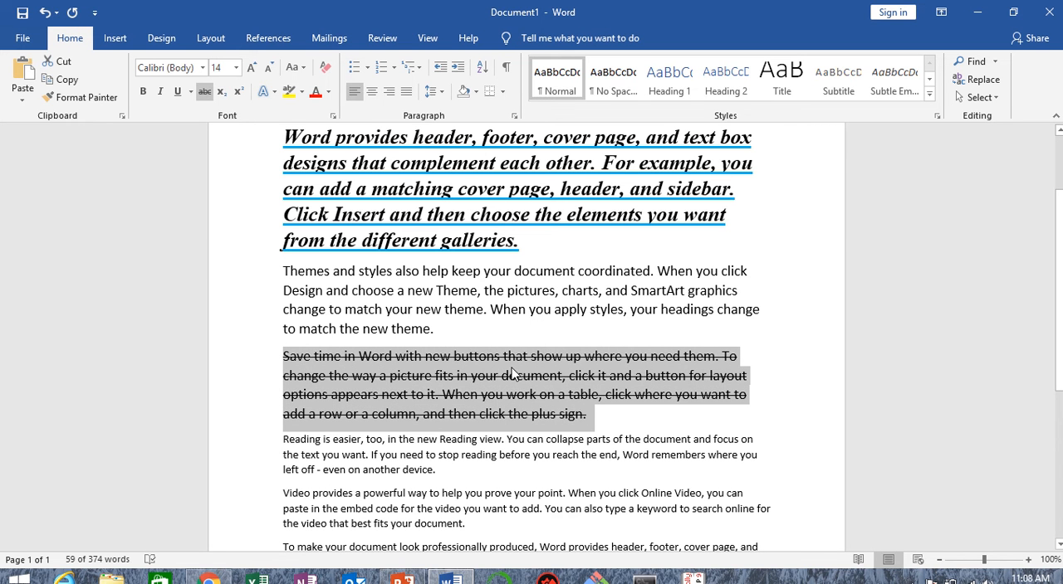
click(202, 95)
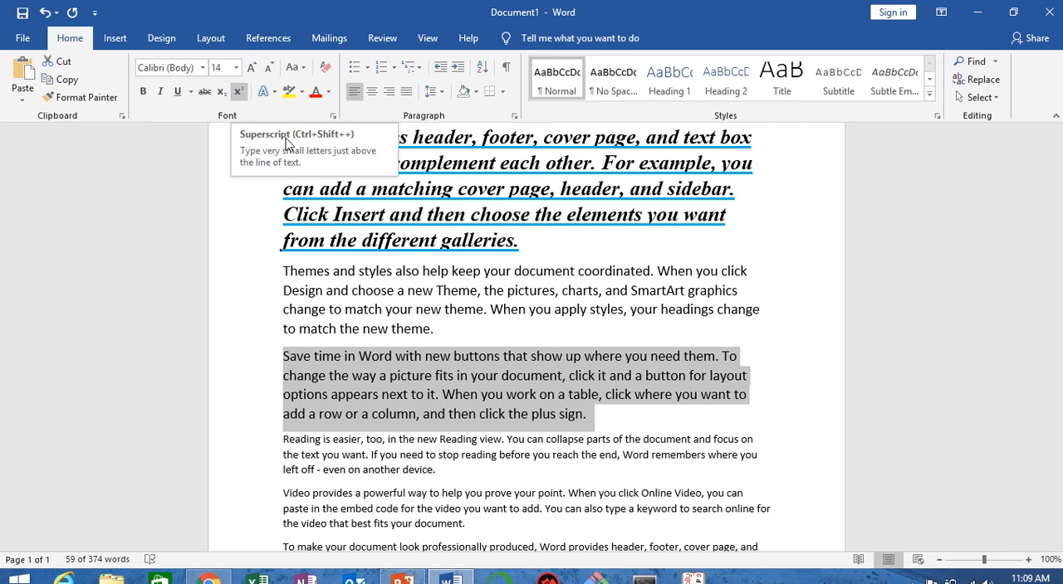
Step: Enter "X2" and "H2O" on two separate lines at the end of the document
scroll(475, 354, down, 6)
click(323, 421)
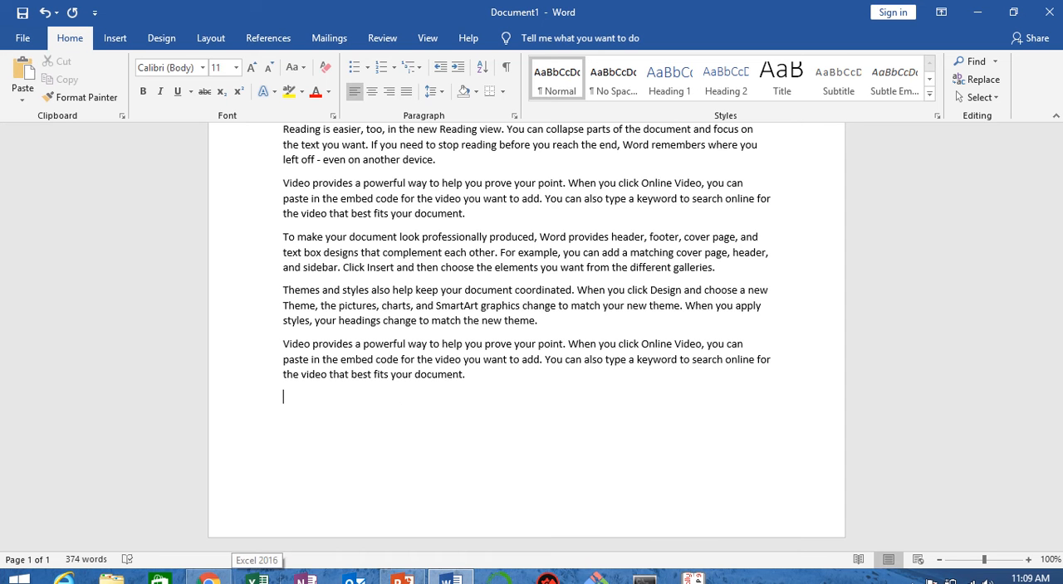
text(x)
text(2O)
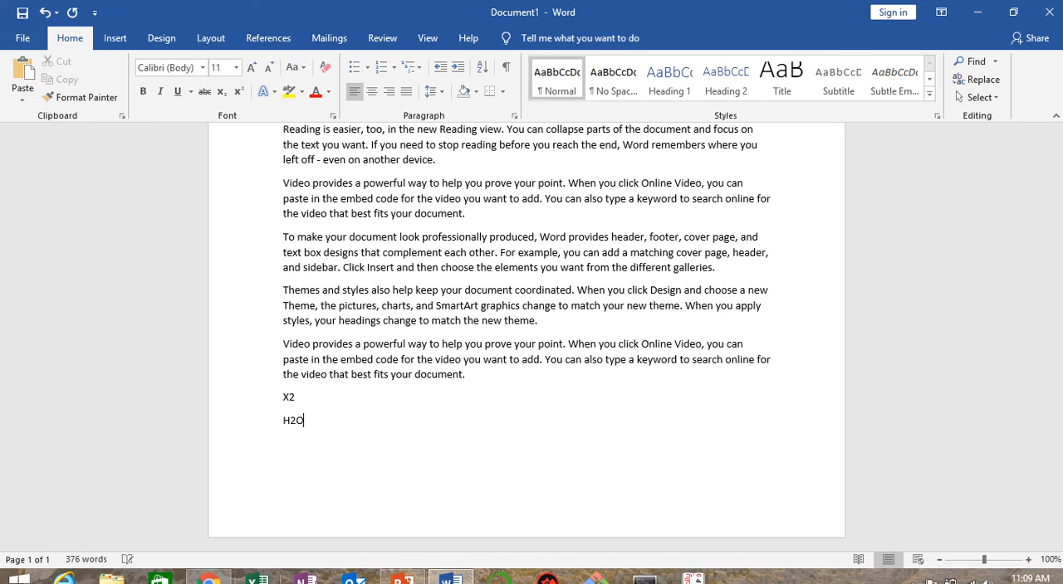
Step: Enlarge the "X2" and "H2O" lines to font size 20 and deselect them
drag(283, 375, 309, 423)
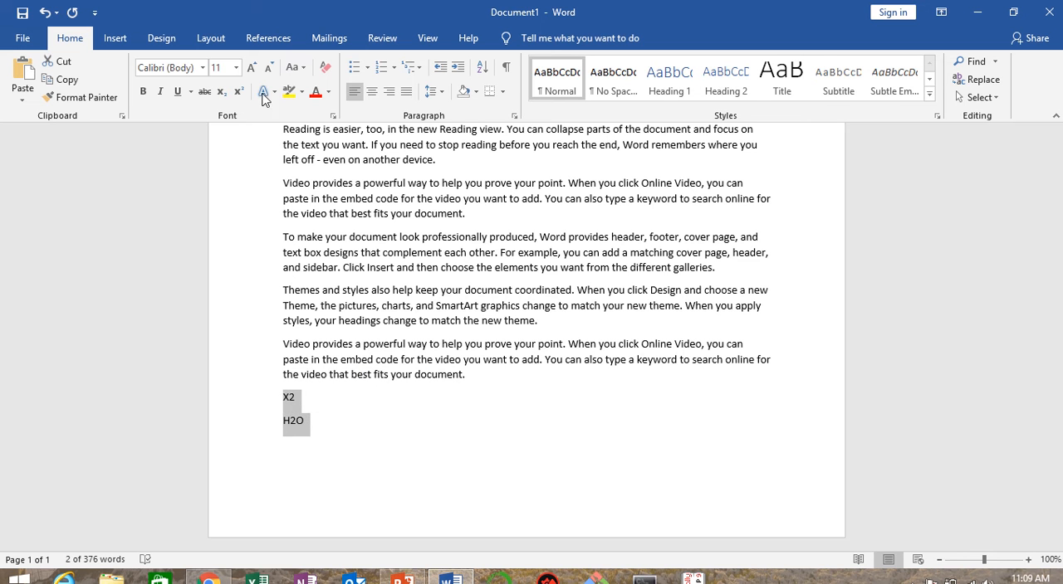
click(253, 67)
click(253, 67)
click(254, 67)
click(253, 67)
click(253, 68)
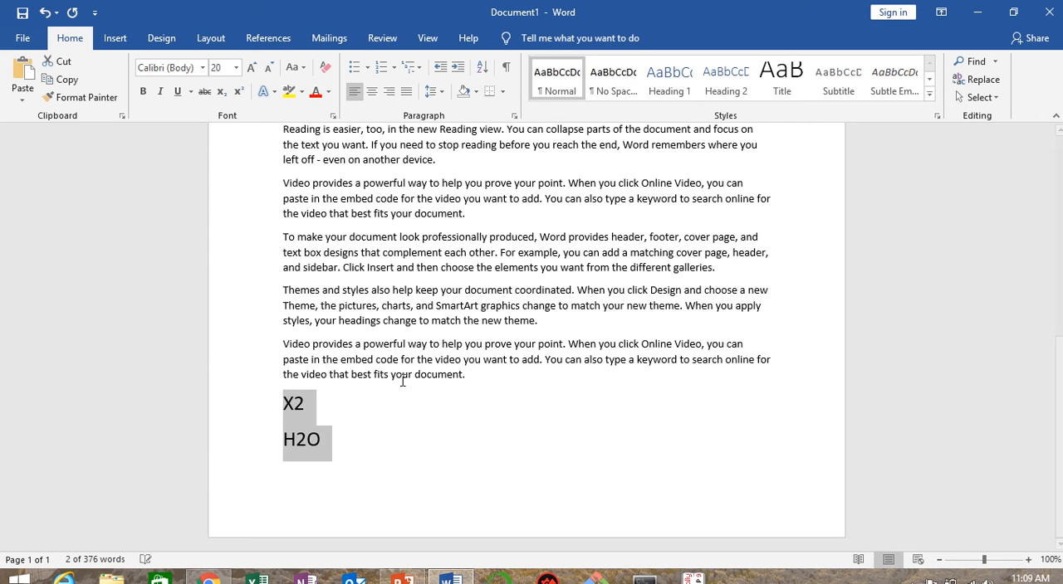
click(486, 467)
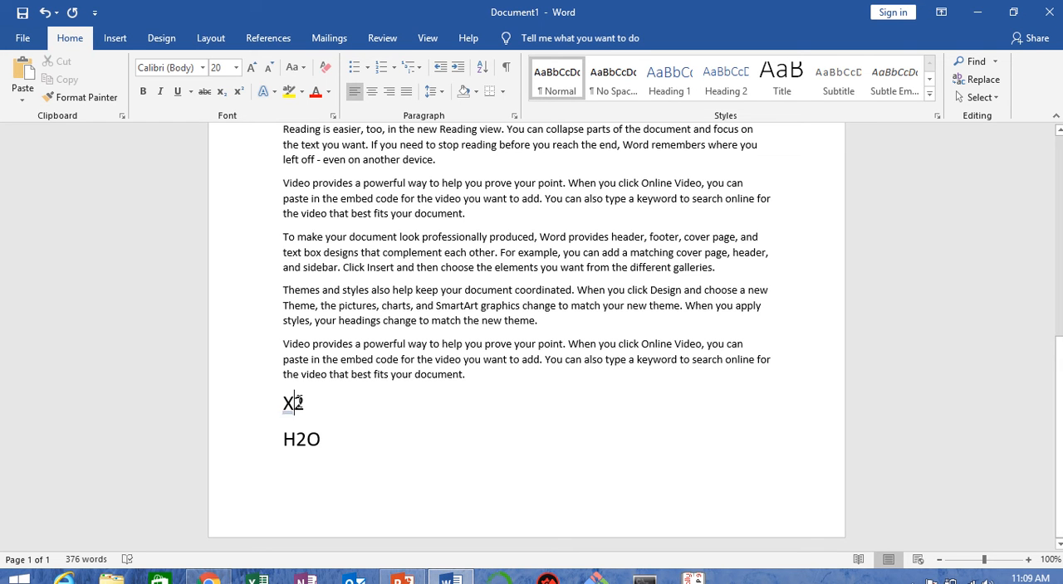
Step: Format the 2 in "X2" as superscript
drag(295, 403, 305, 403)
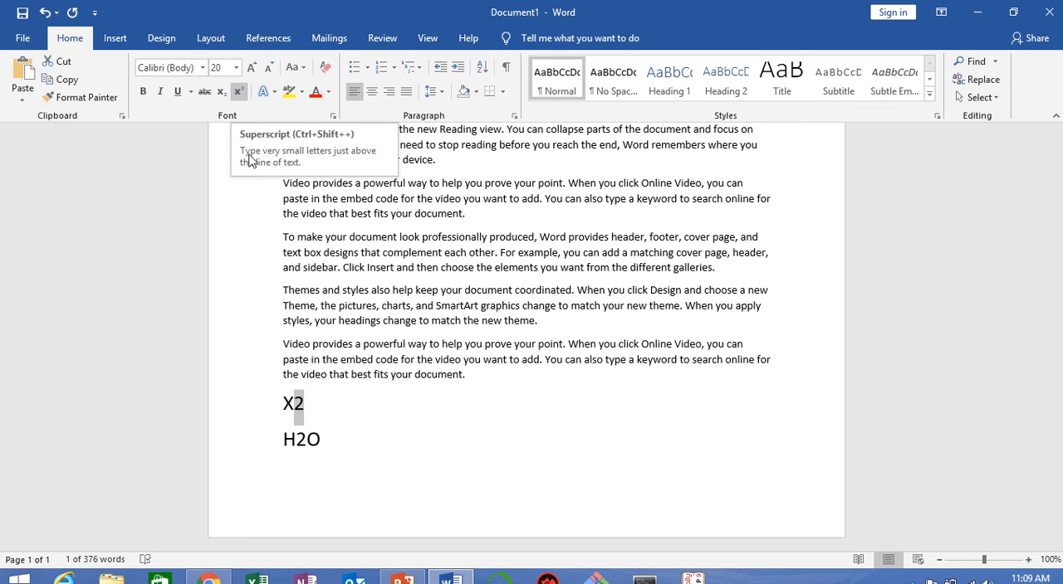
click(239, 91)
click(405, 455)
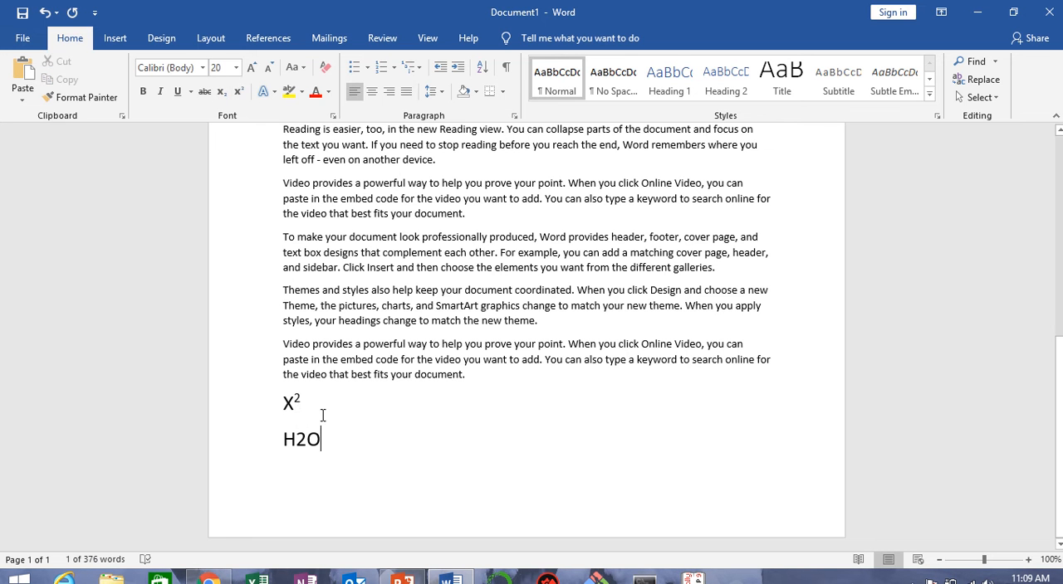
drag(285, 405, 309, 404)
click(395, 460)
Step: Format the 2 in "H2O" as subscript
drag(296, 441, 305, 440)
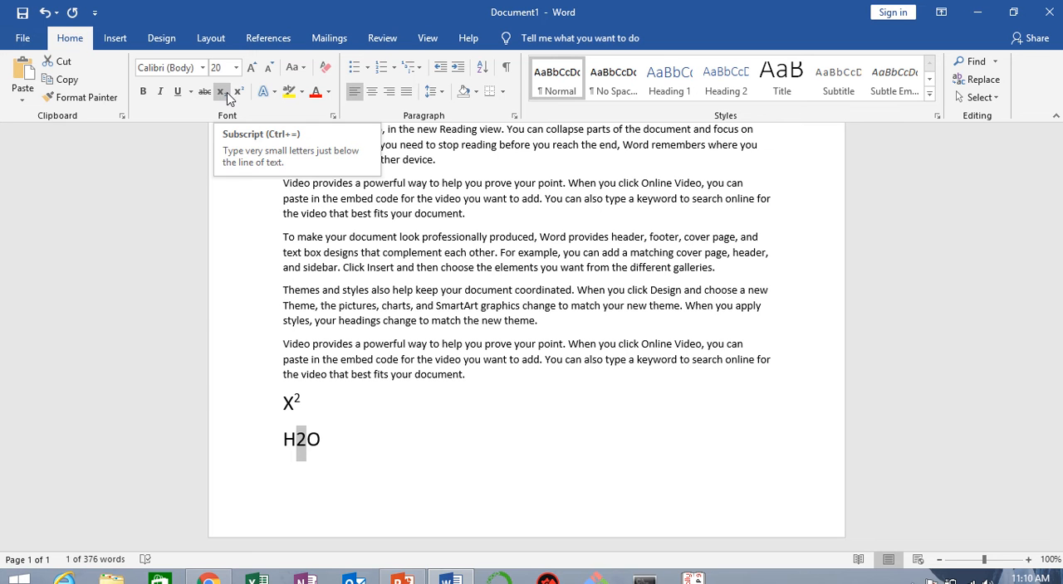
click(227, 92)
click(304, 399)
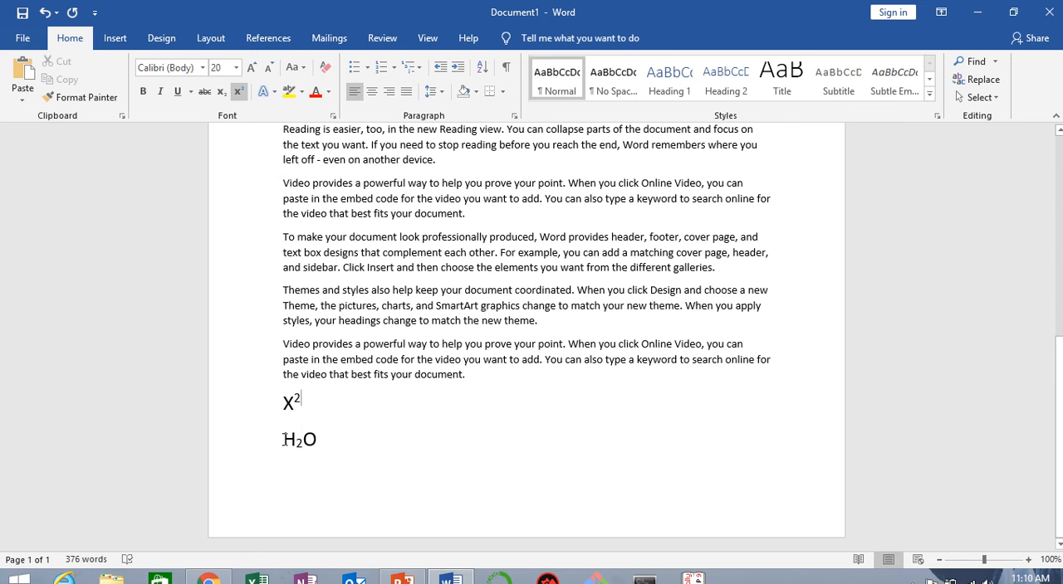
drag(284, 440, 325, 440)
drag(290, 404, 311, 407)
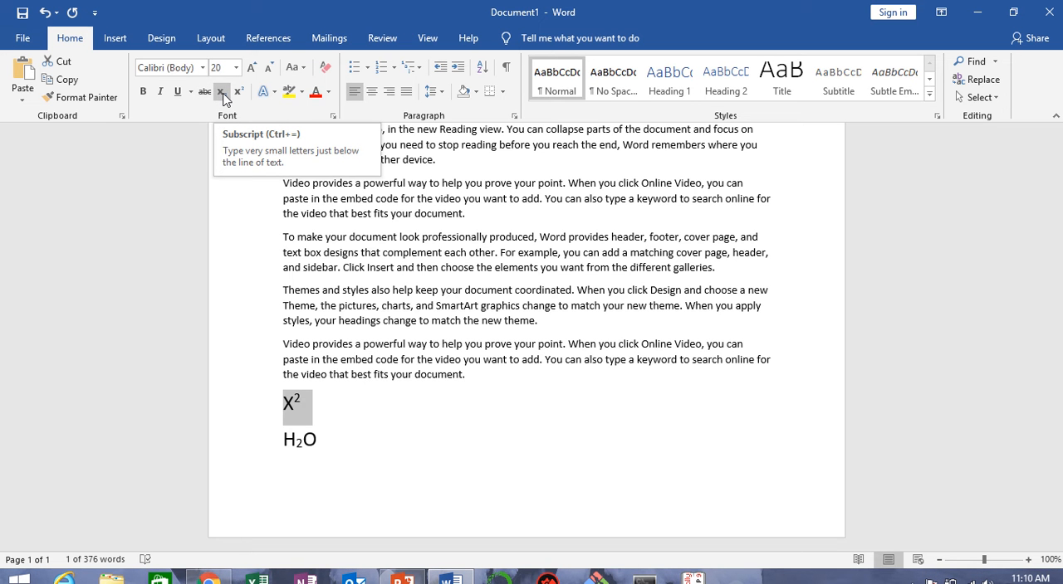
click(679, 443)
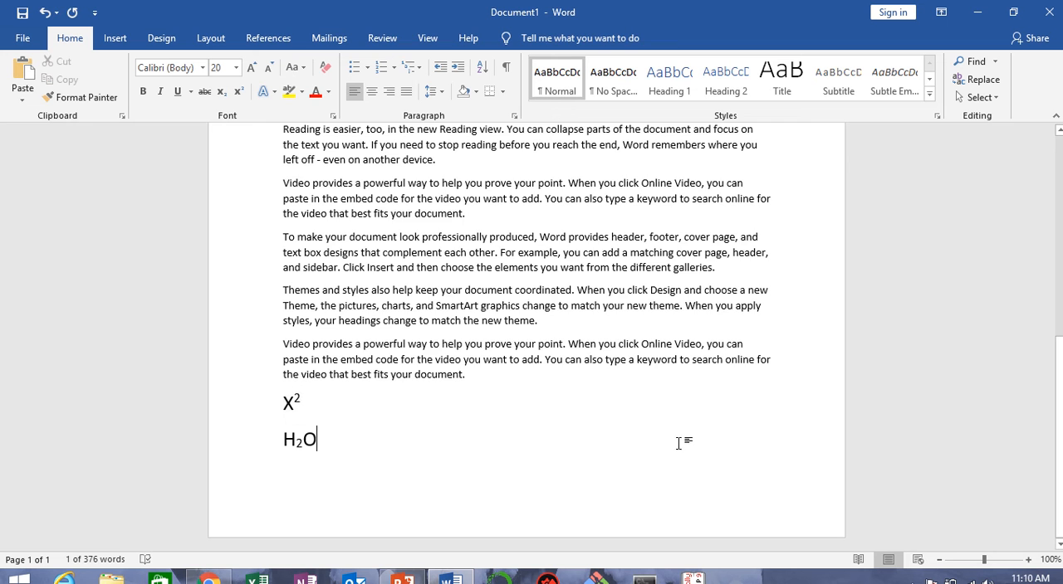
scroll(679, 443, up, 3)
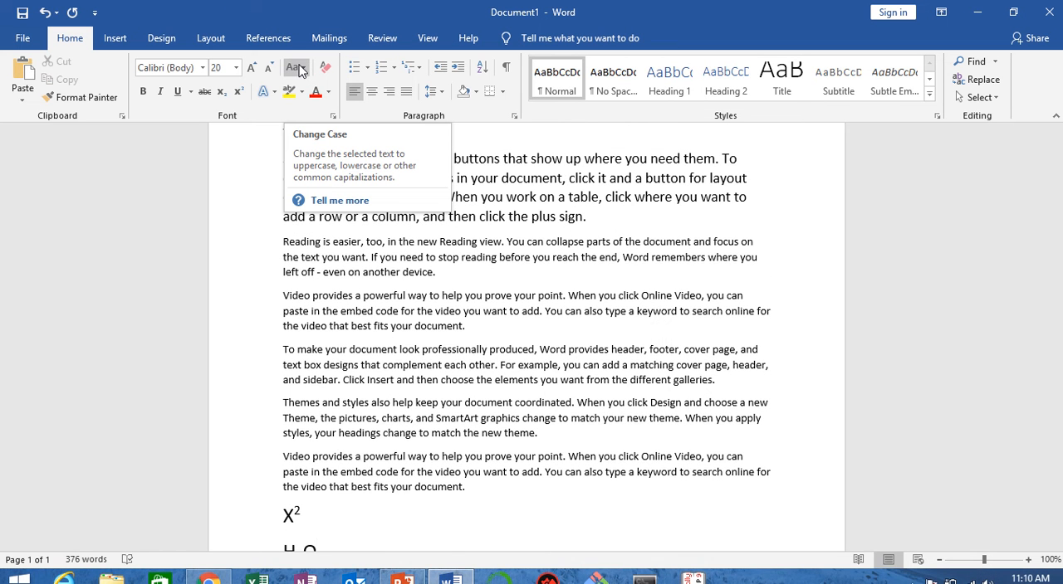
scroll(482, 381, up, 7)
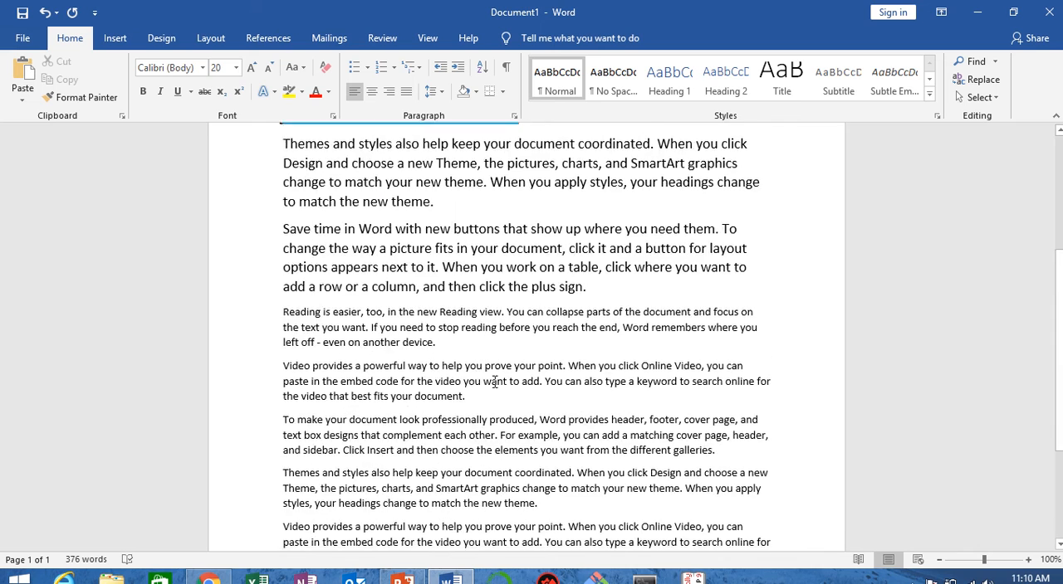
scroll(477, 377, up, 1)
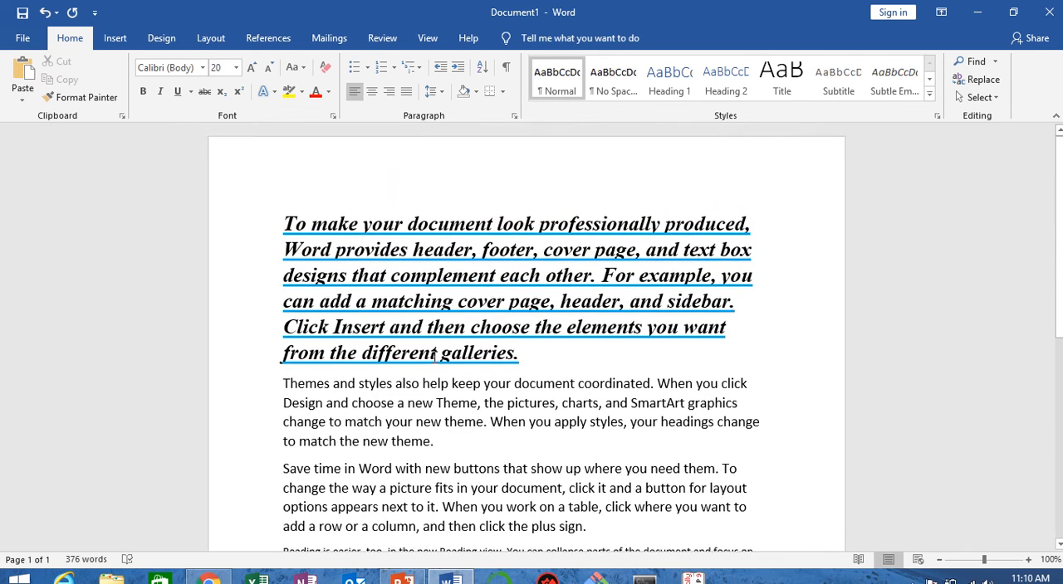
scroll(433, 357, down, 1)
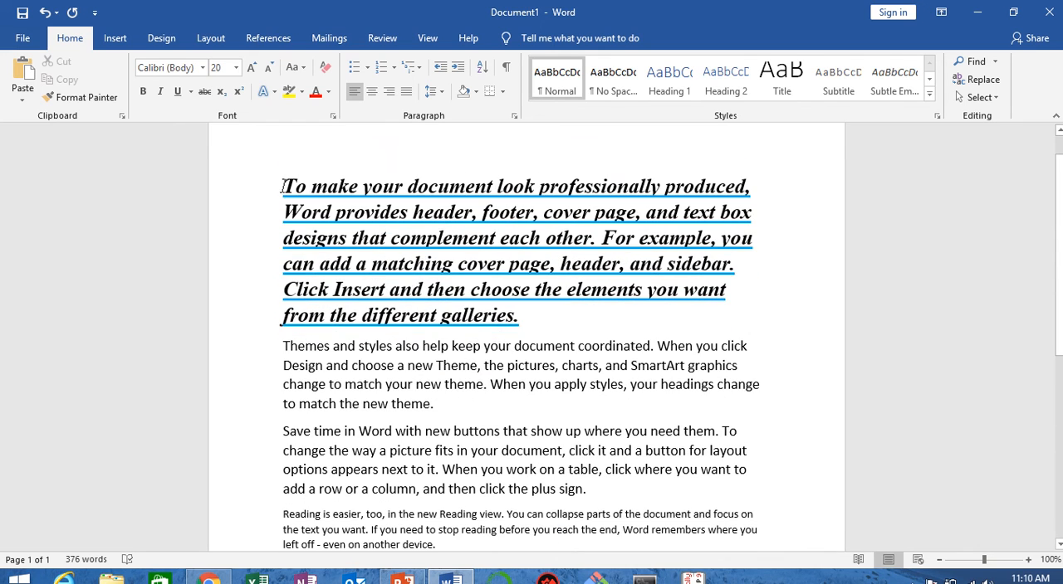
scroll(402, 338, down, 3)
scroll(370, 299, up, 4)
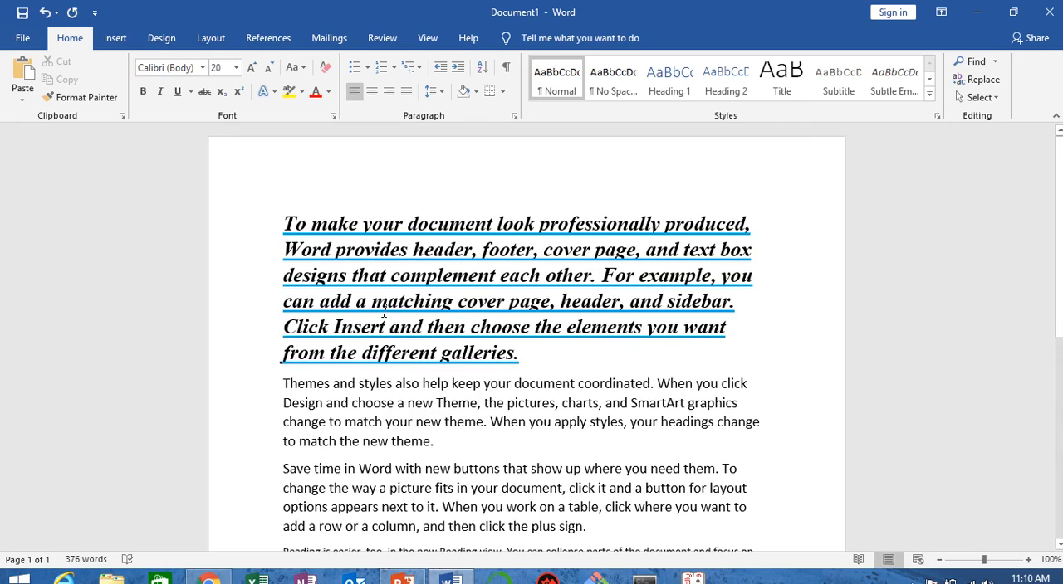
Step: Undo the superscript, subscript and size formatting of the "X2" and "H2O" lines and the entry of both lines
key(ctrl+z)
key(ctrl+z)
key(ctrl+z)
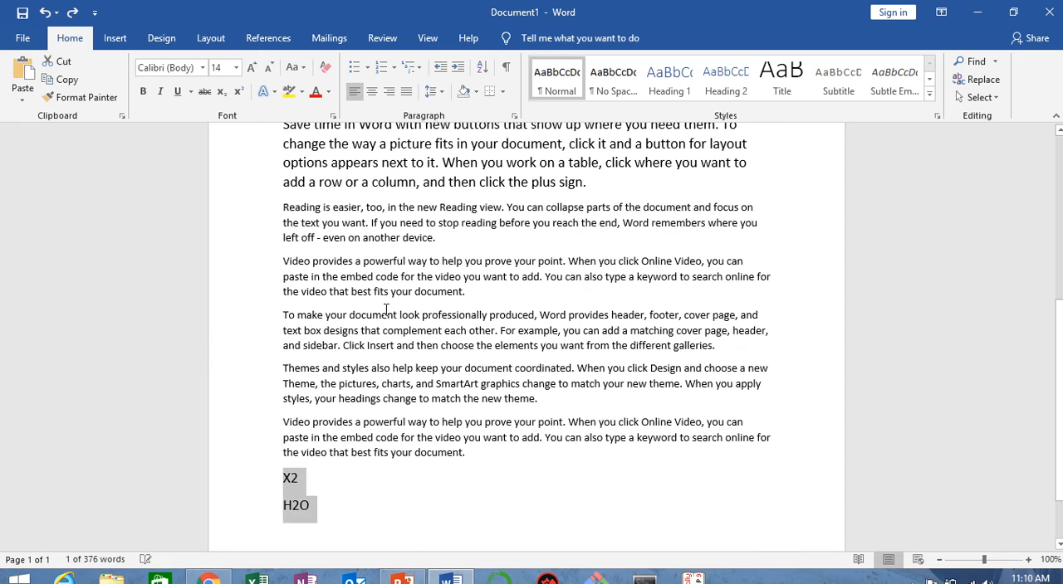
key(ctrl+z)
key(ctrl+z)
key(ctrl+z)
key(ctrl+z)
key(ctrl+z)
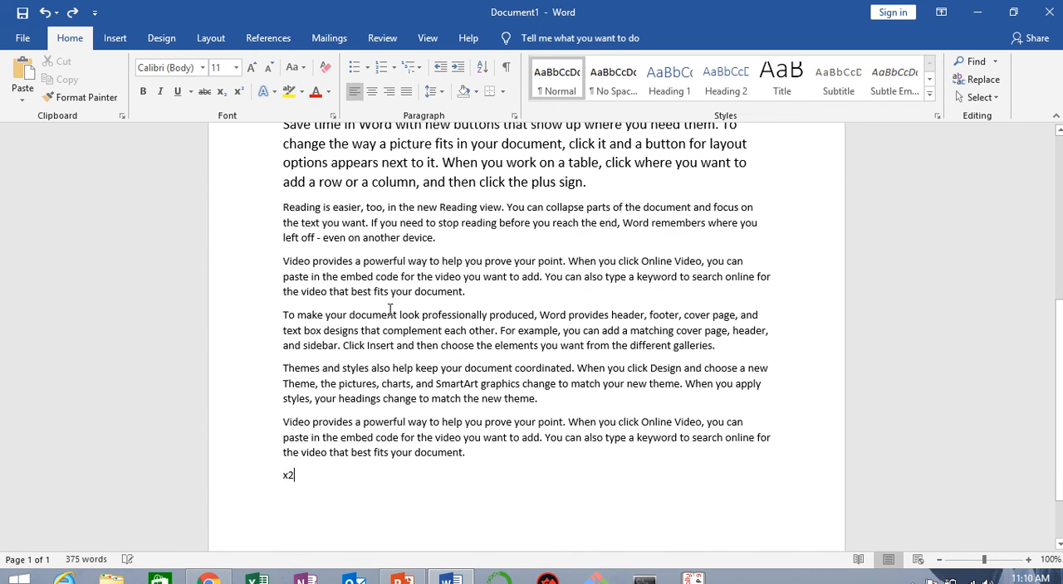
scroll(415, 323, up, 3)
scroll(417, 322, down, 2)
key(ctrl+z)
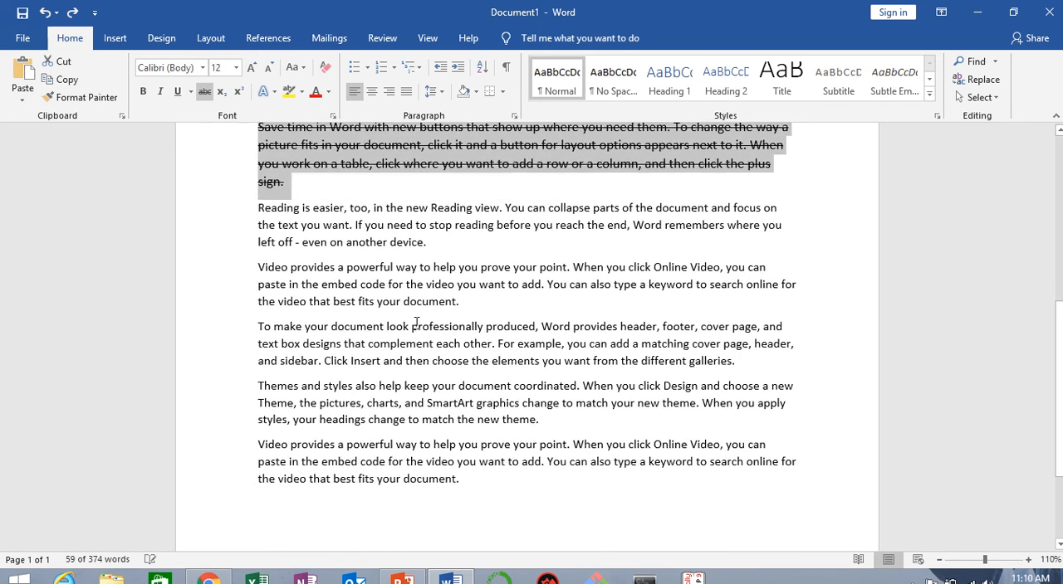
Step: Undo the strikethrough and font size changes on the "Save time in Word" and "Themes and styles" paragraphs
key(ctrl+z)
key(ctrl+z)
key(ctrl+z)
key(ctrl+z)
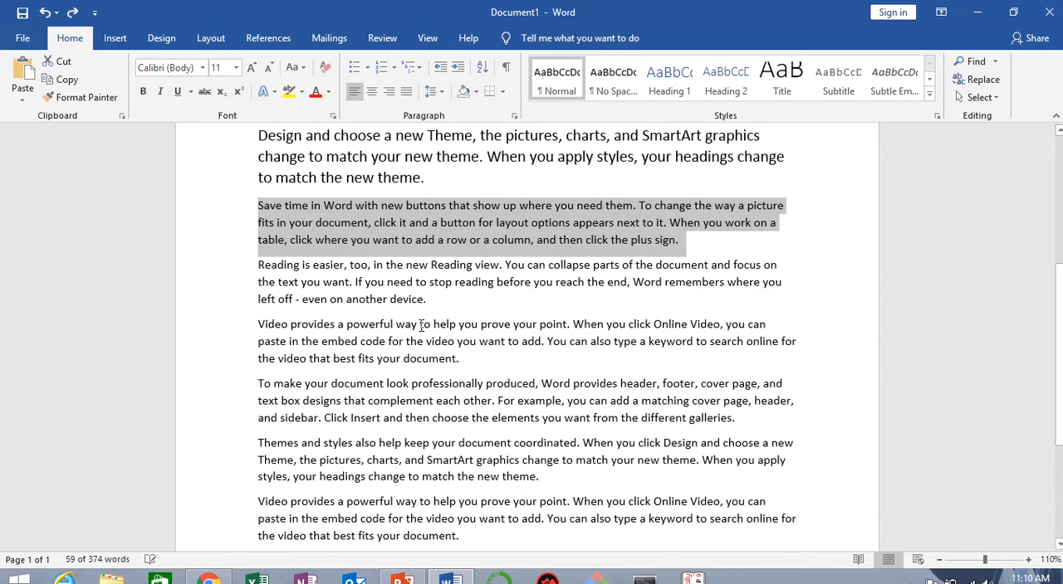
key(ctrl+z)
key(ctrl+z)
key(ctrl+z)
key(ctrl+z)
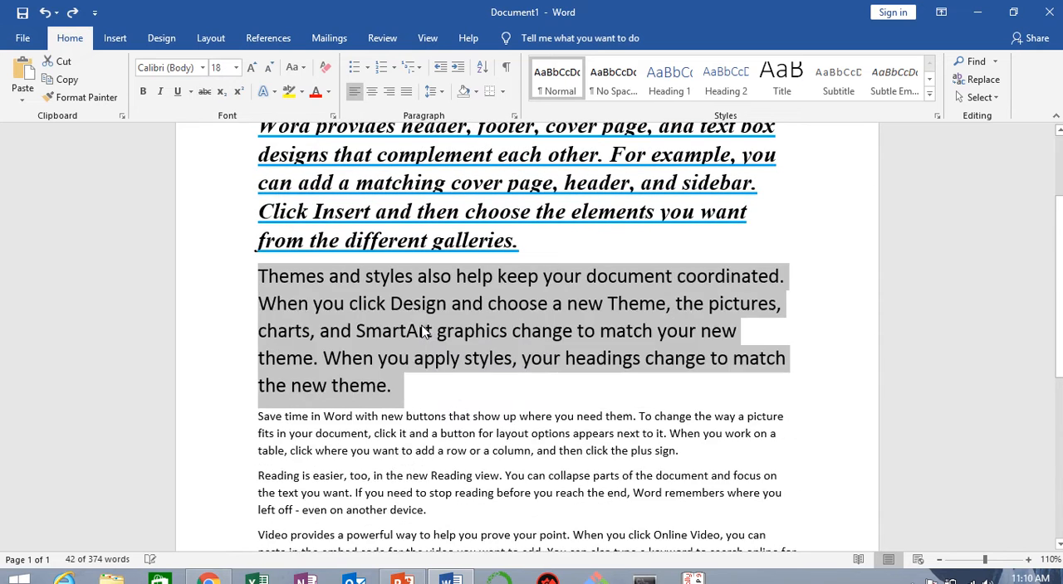
key(ctrl+z)
key(ctrl+z)
key(ctrl+z)
key(ctrl+z)
key(ctrl+z)
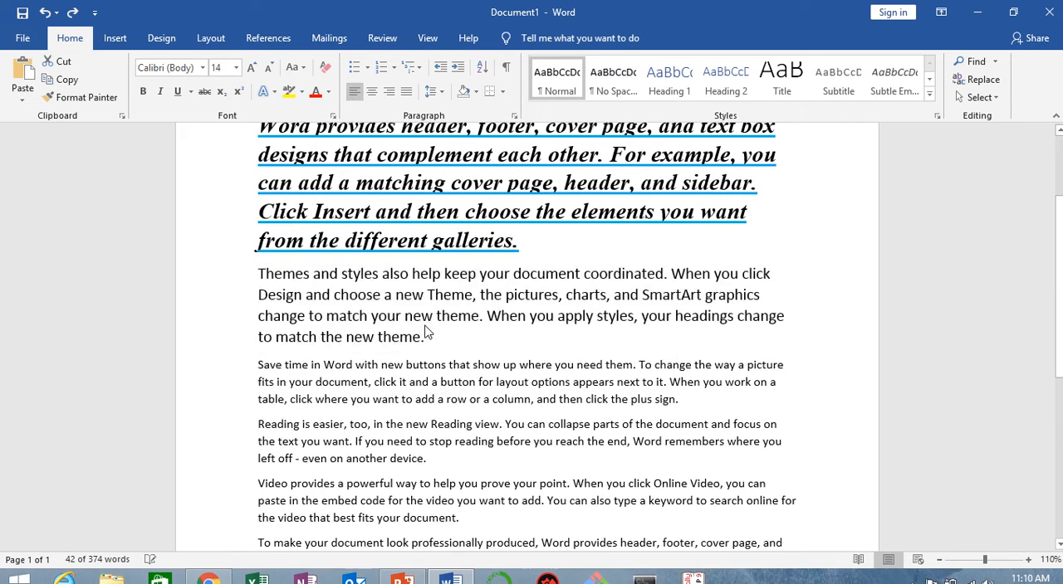
Step: Undo the remaining size change on the second paragraph and the underline, italic, bold and size formatting of the first paragraph
key(ctrl+z)
key(ctrl+z)
key(ctrl+z)
key(ctrl+z)
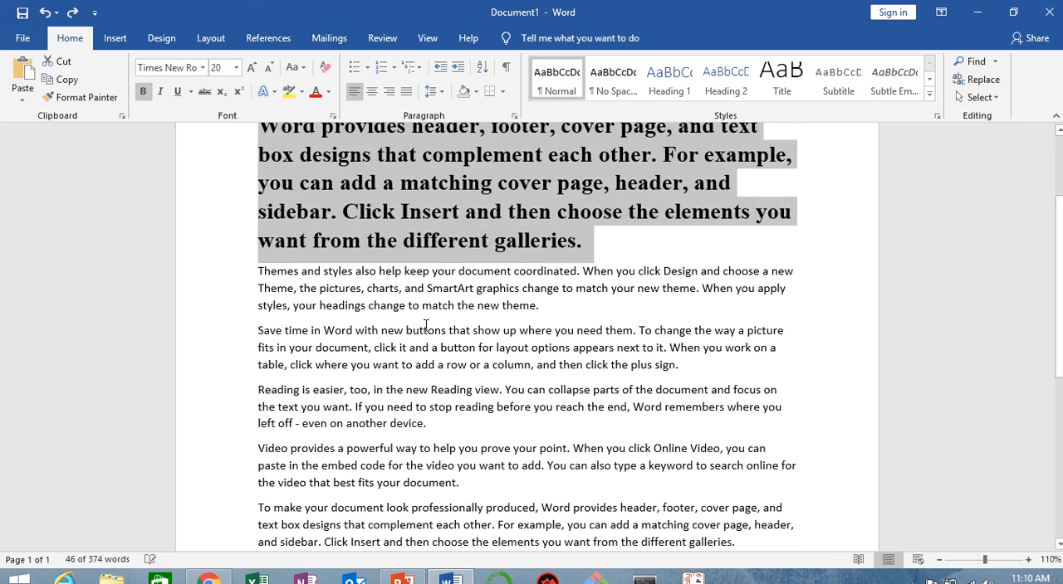
key(ctrl+z)
key(ctrl+z)
key(ctrl+z)
key(ctrl+z)
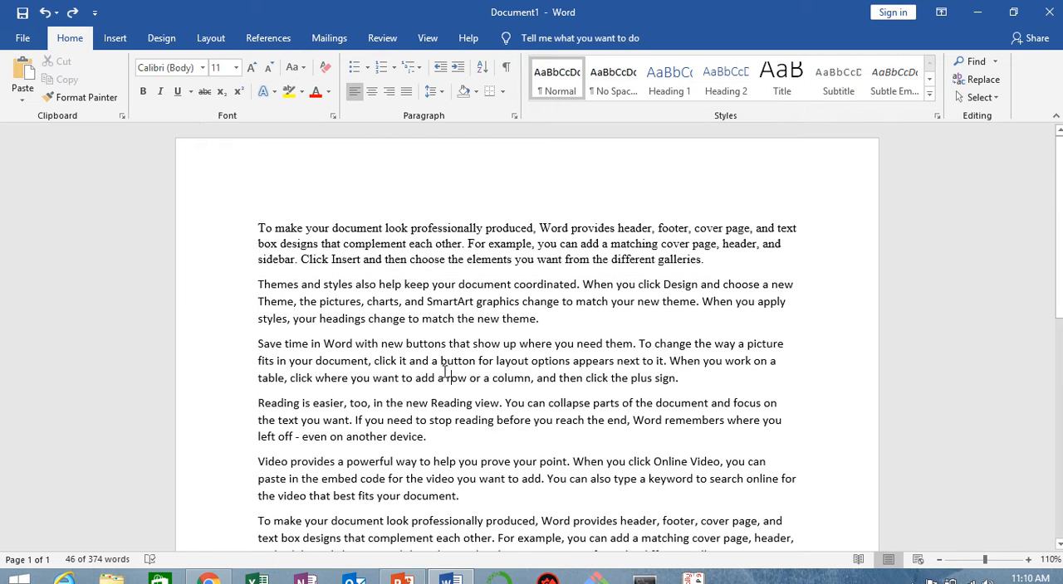
Step: Try Sentence case on the text from the first paragraph into the first line of the fourth, and undo it
click(295, 72)
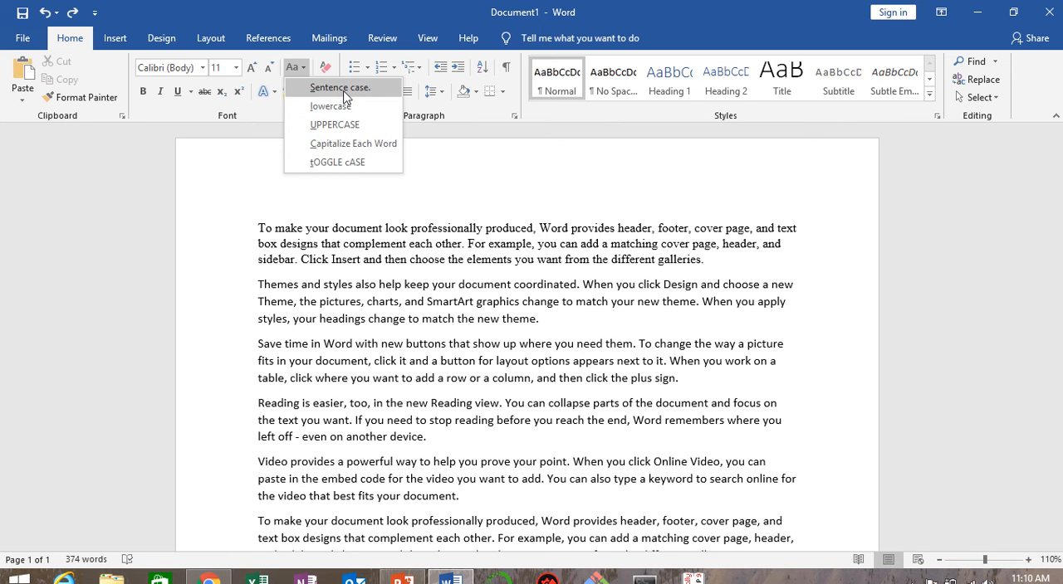
click(347, 97)
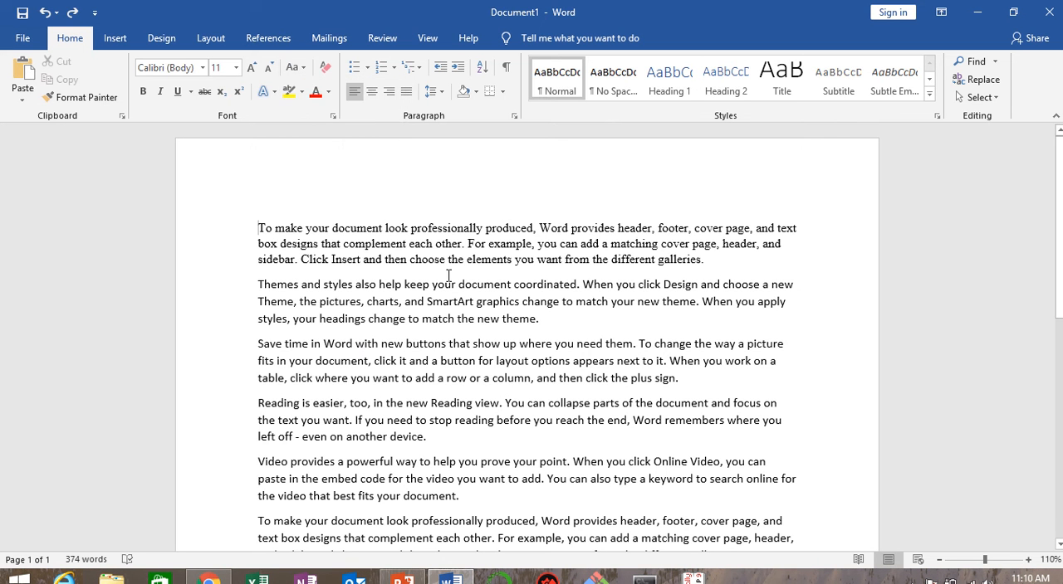
drag(258, 228, 913, 411)
click(296, 70)
click(316, 90)
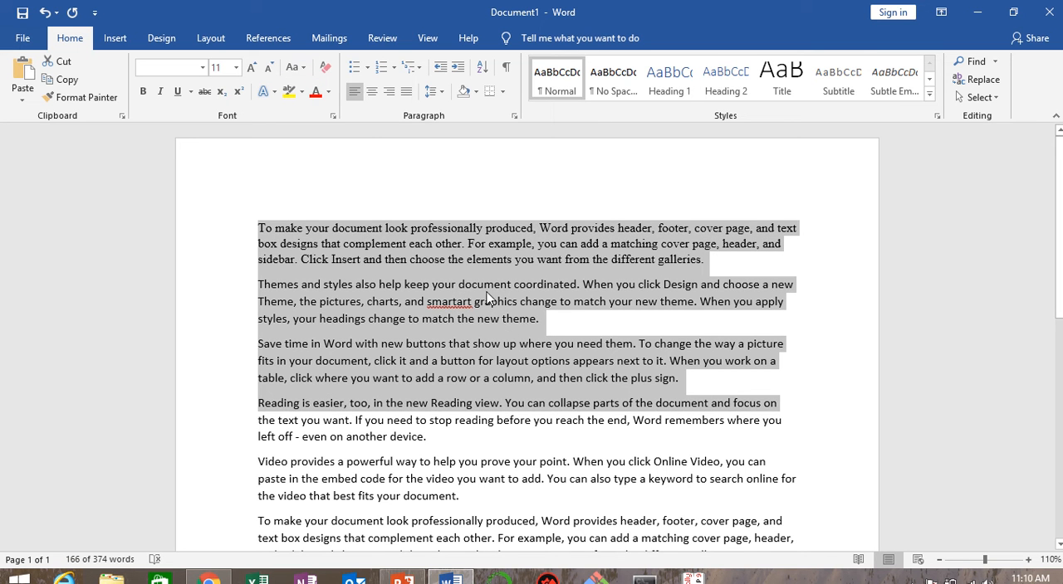
key(ctrl+z)
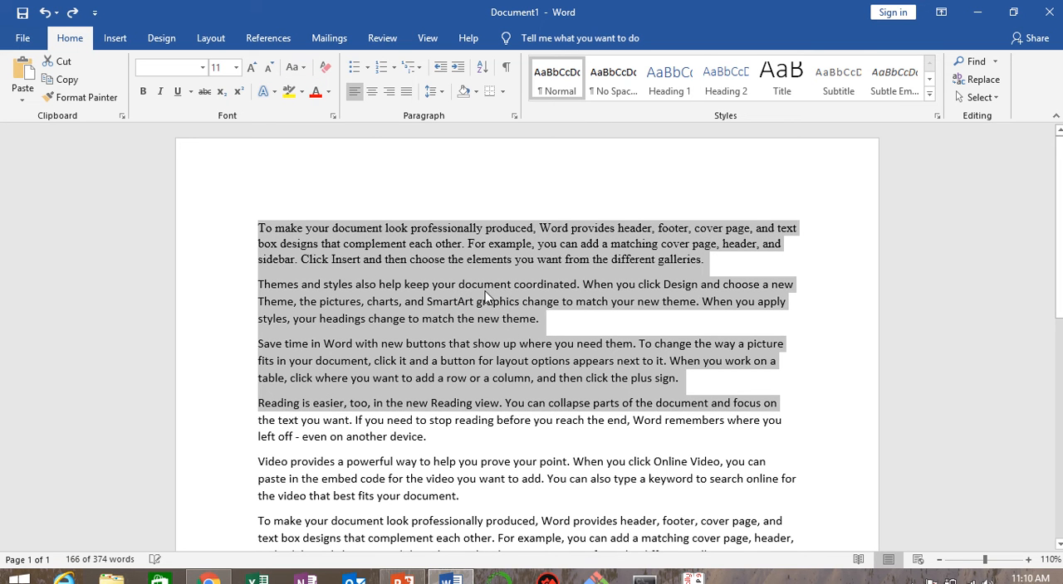
click(296, 67)
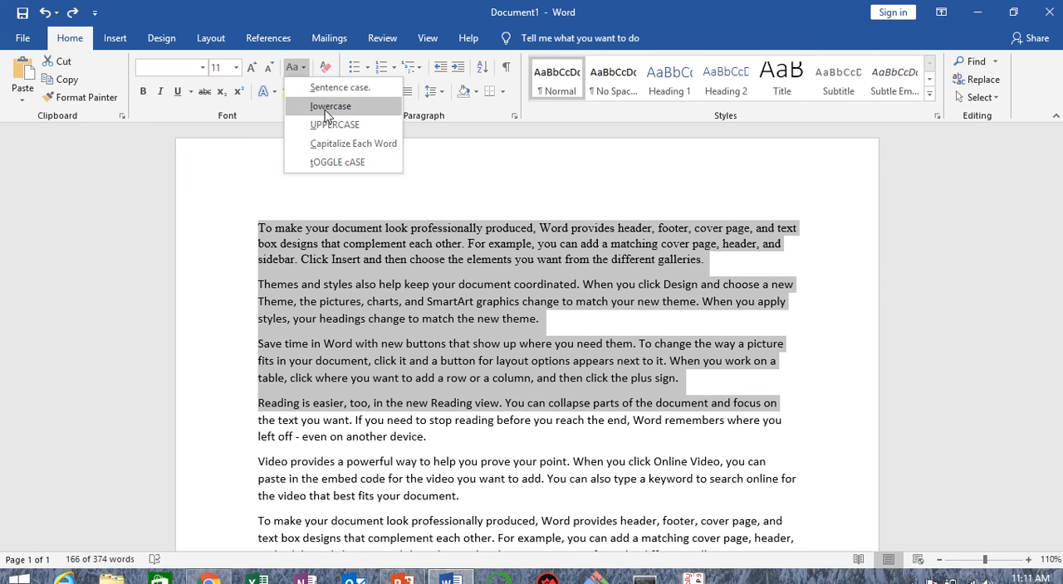
click(482, 308)
click(340, 259)
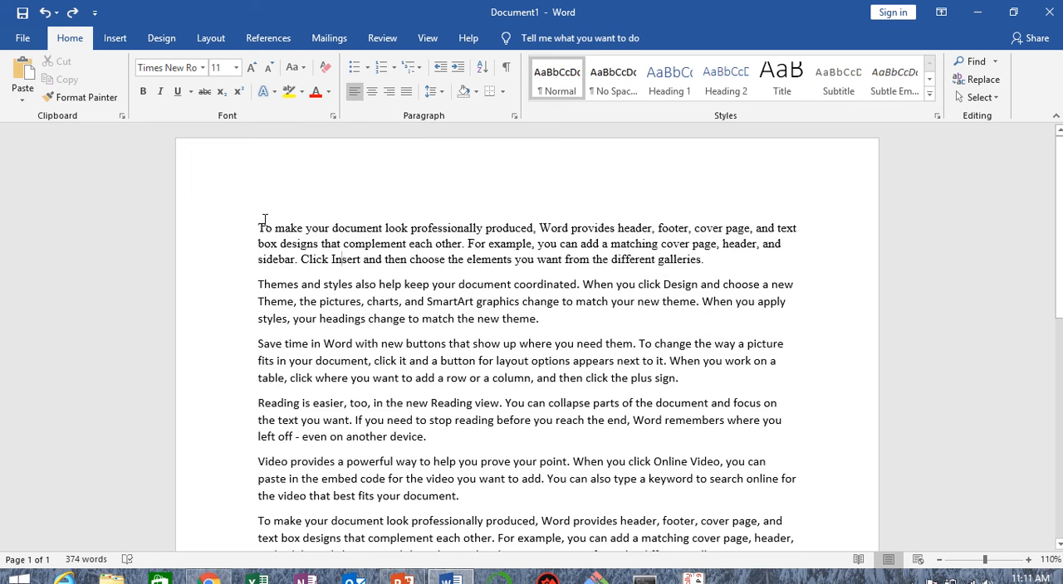
Step: Convert the first three paragraphs to lowercase
drag(260, 224, 699, 379)
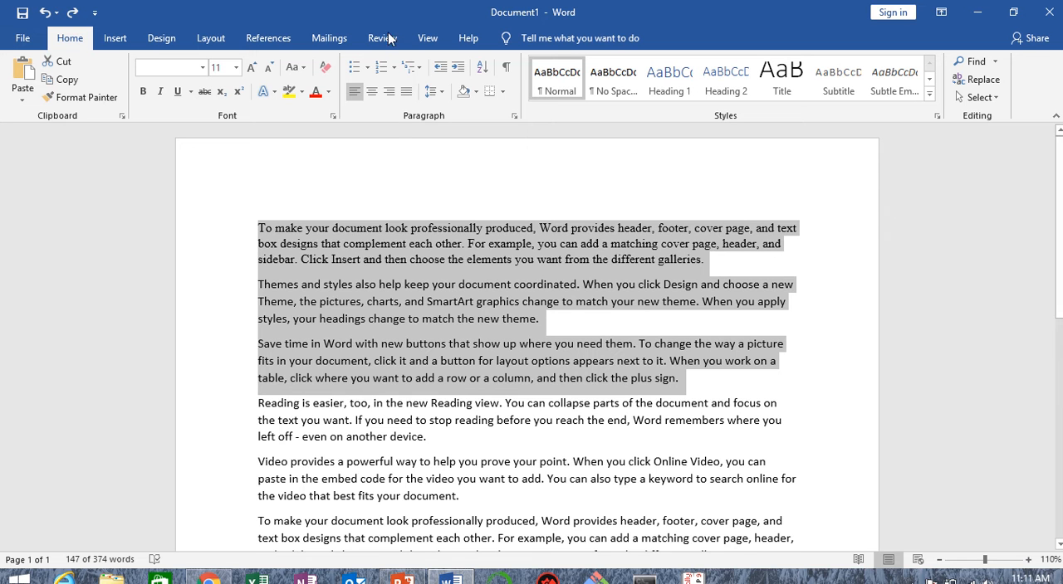
click(294, 67)
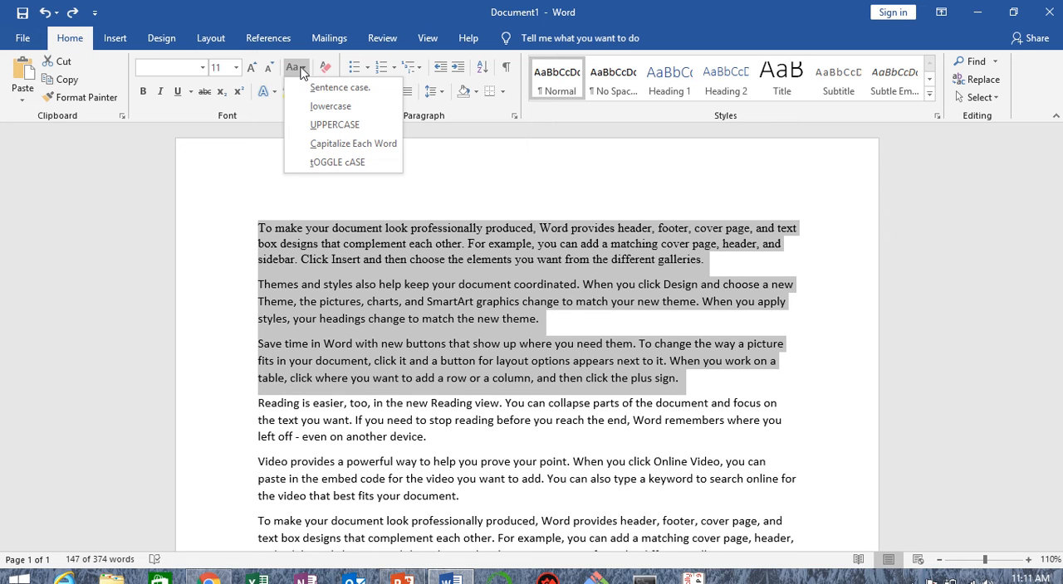
click(359, 109)
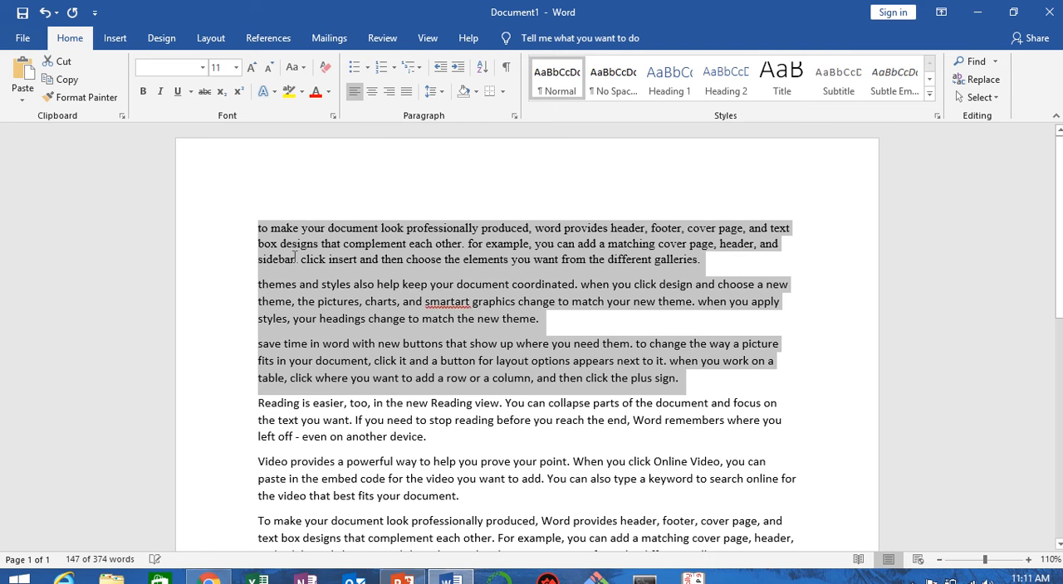
Step: Change the case of the first three paragraphs to UPPERCASE, followed by Capitalize Each Word
drag(258, 228, 760, 379)
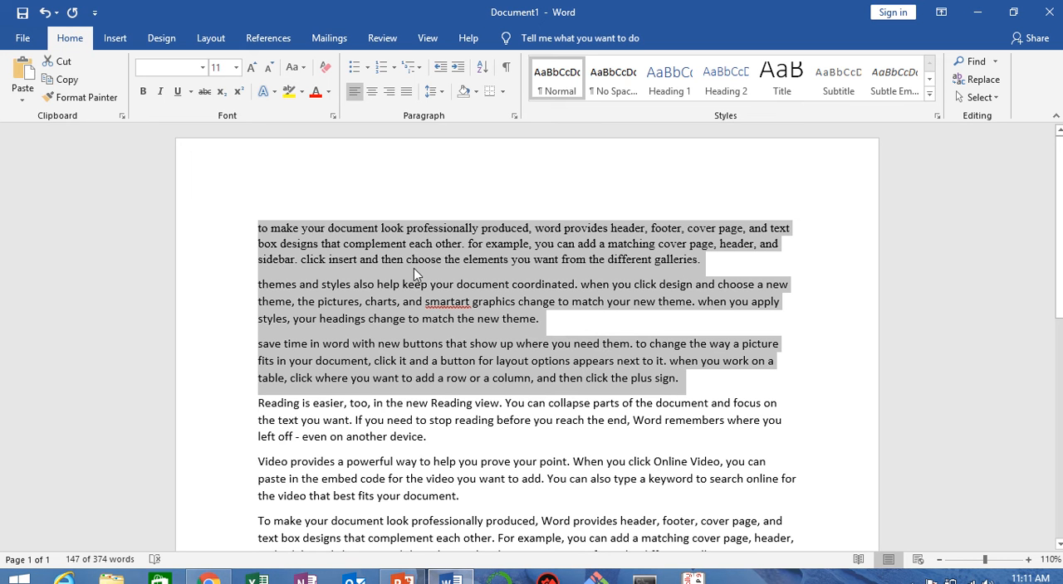
click(292, 68)
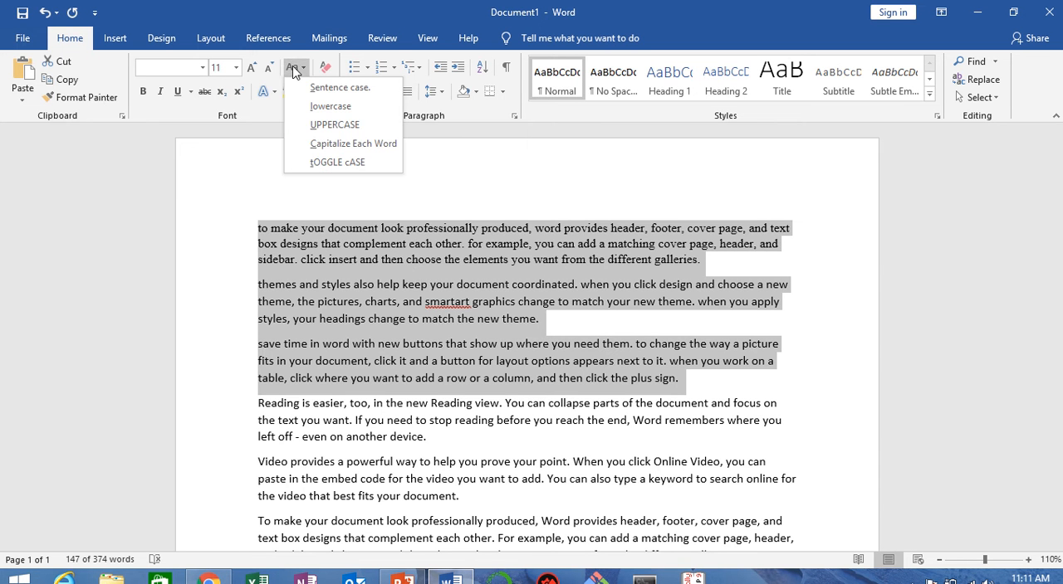
click(381, 129)
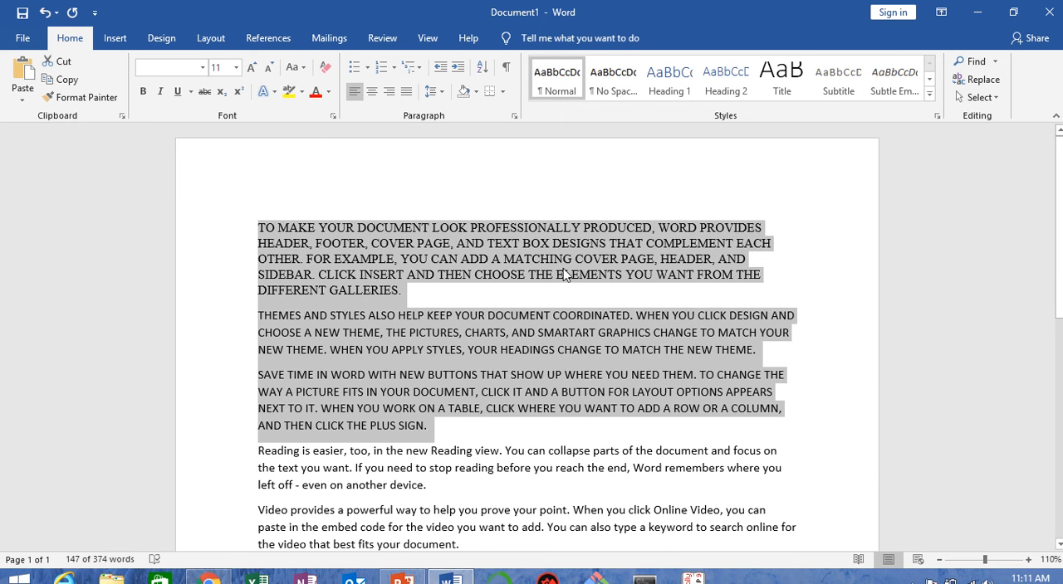
click(294, 66)
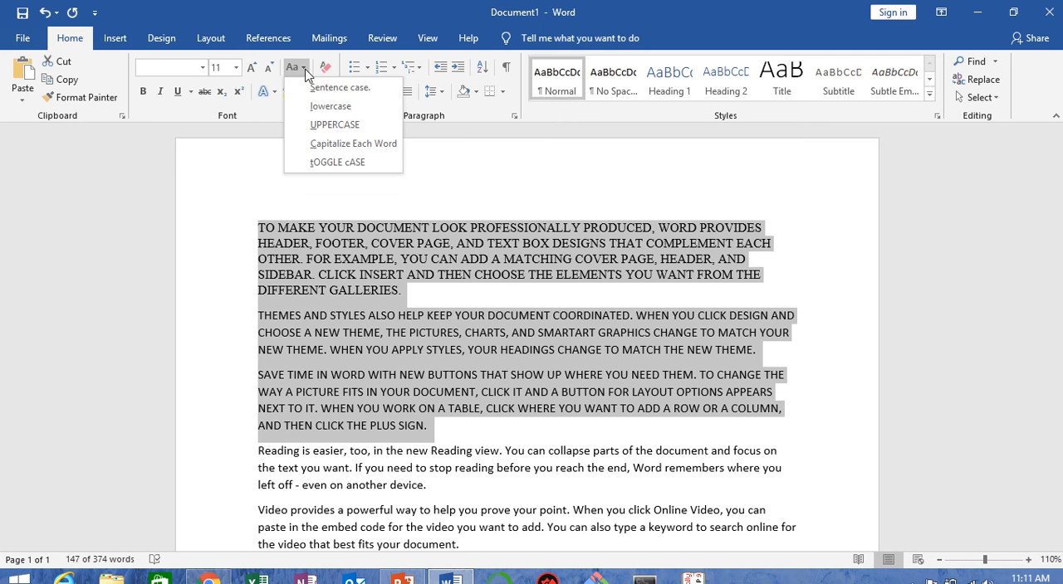
click(393, 146)
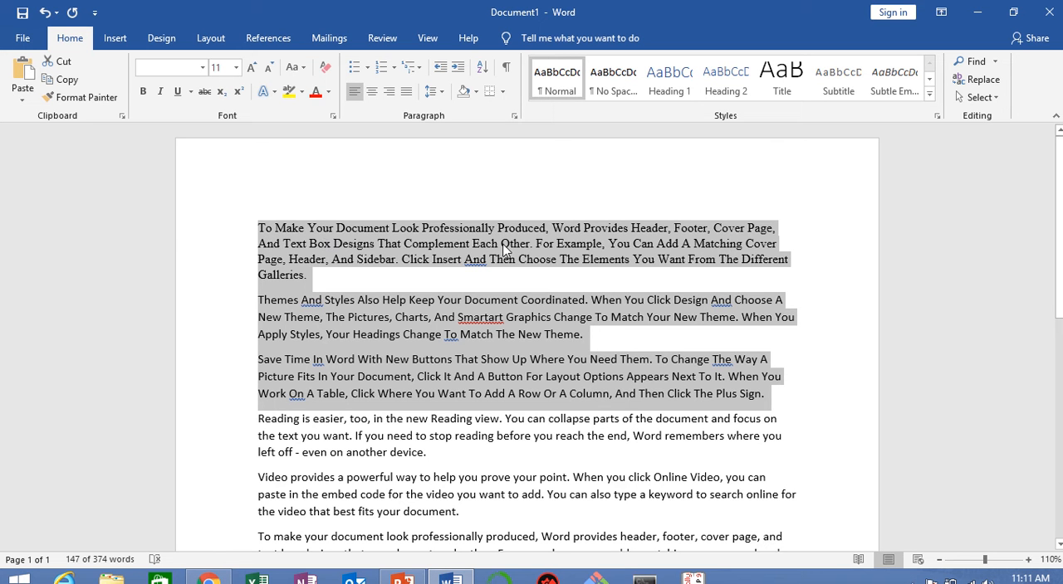
click(297, 67)
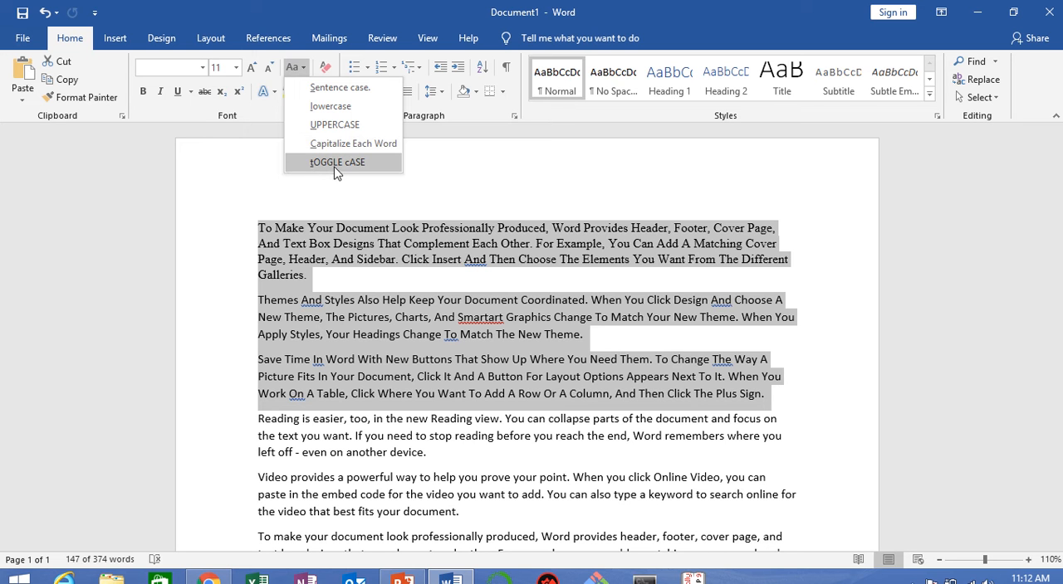
click(328, 198)
click(301, 229)
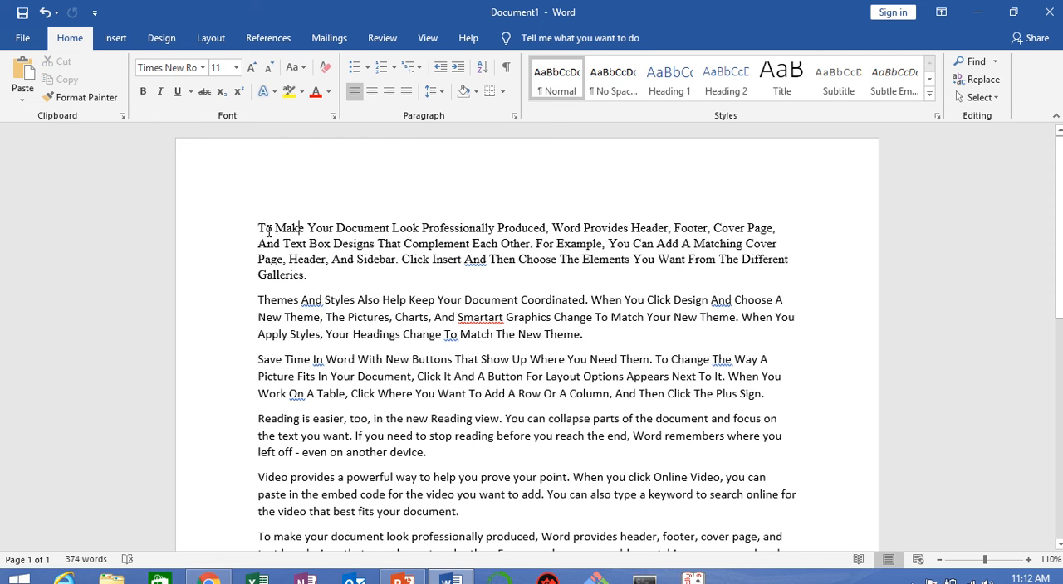
Step: Apply tOGGLE cASE to "To Make Your Document Look Professionally" at the start of the first paragraph and deselect it
drag(260, 228, 496, 228)
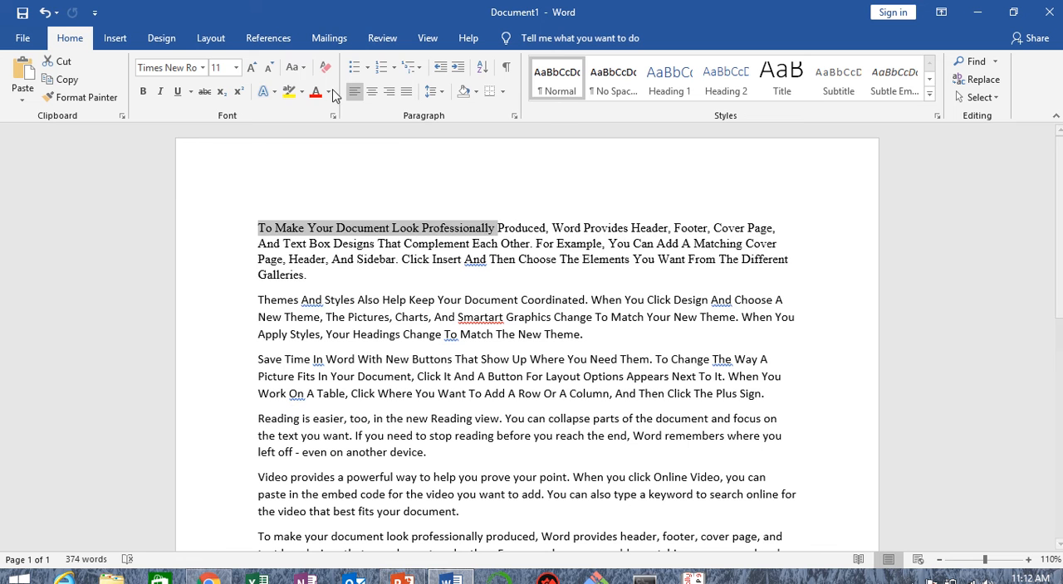
click(296, 67)
click(317, 163)
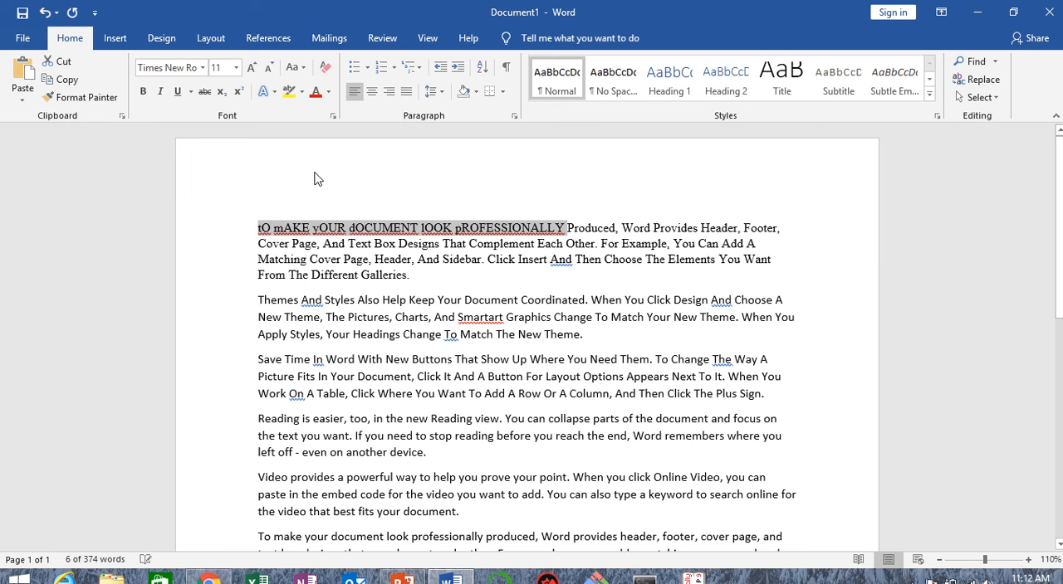
click(347, 225)
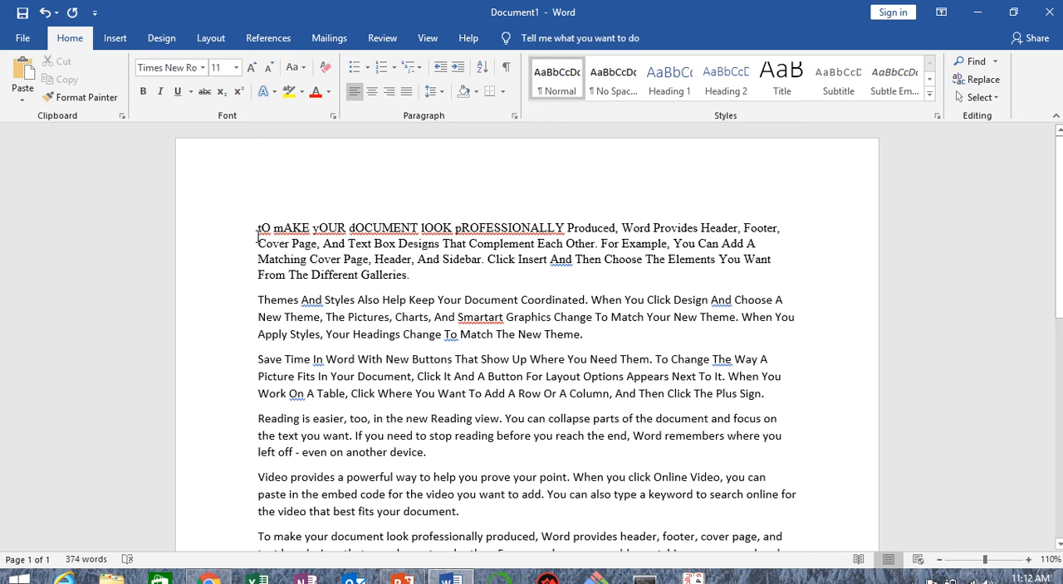
Step: Apply Sentence case to the whole first paragraph and deselect it
shift+click(443, 273)
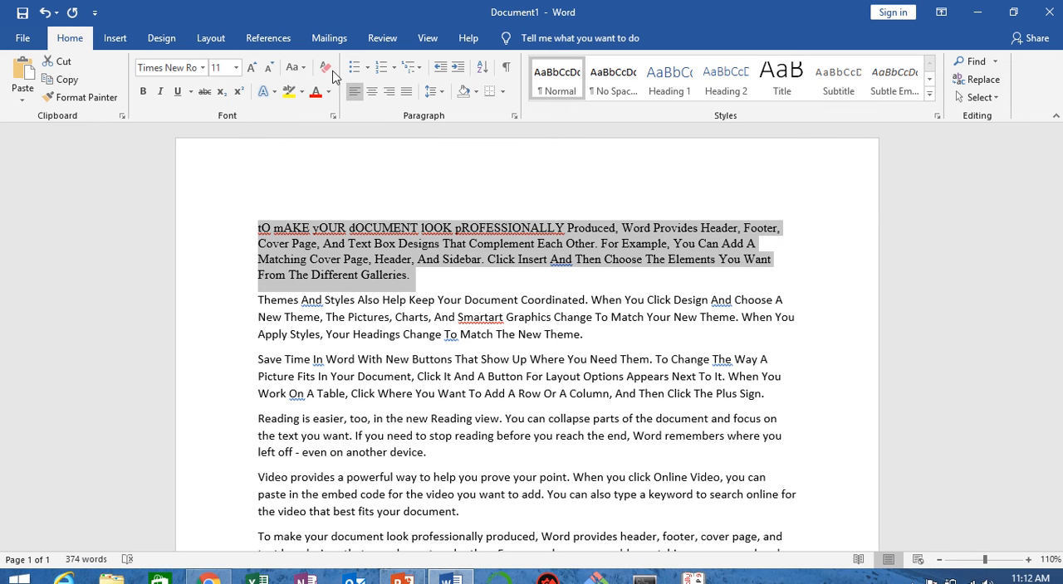
click(297, 68)
click(324, 87)
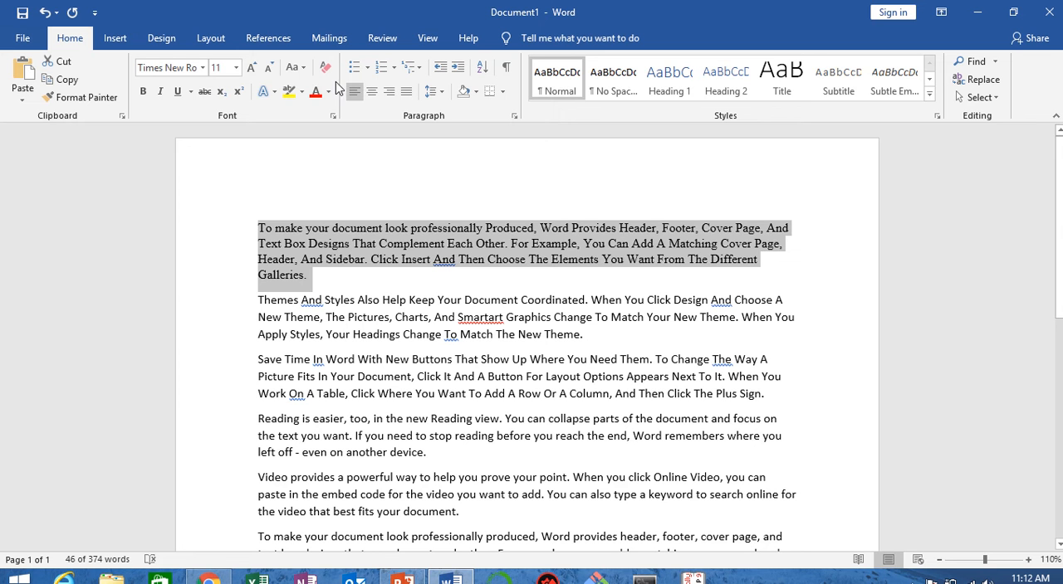
click(402, 227)
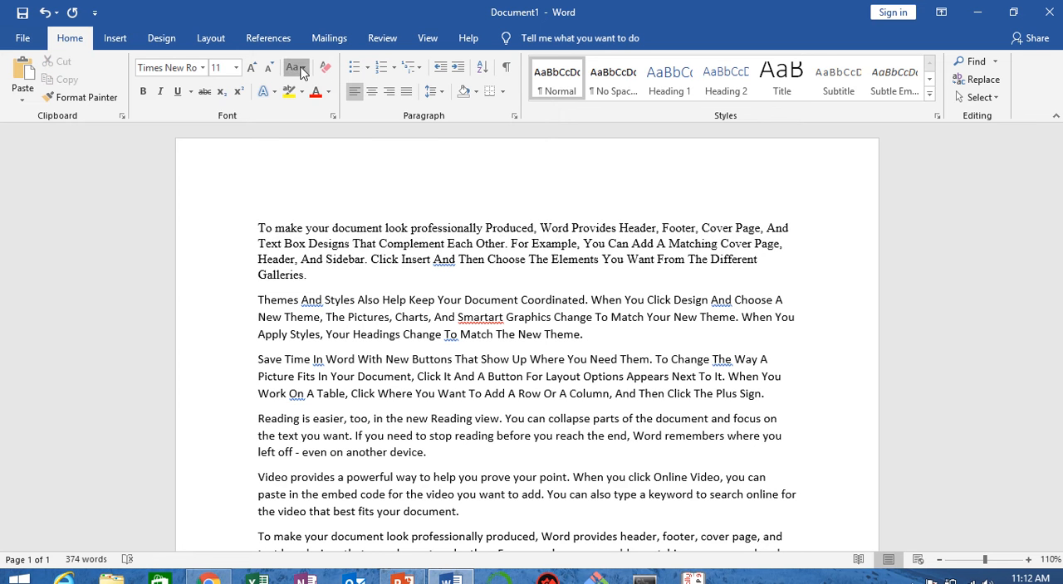
click(300, 71)
click(526, 156)
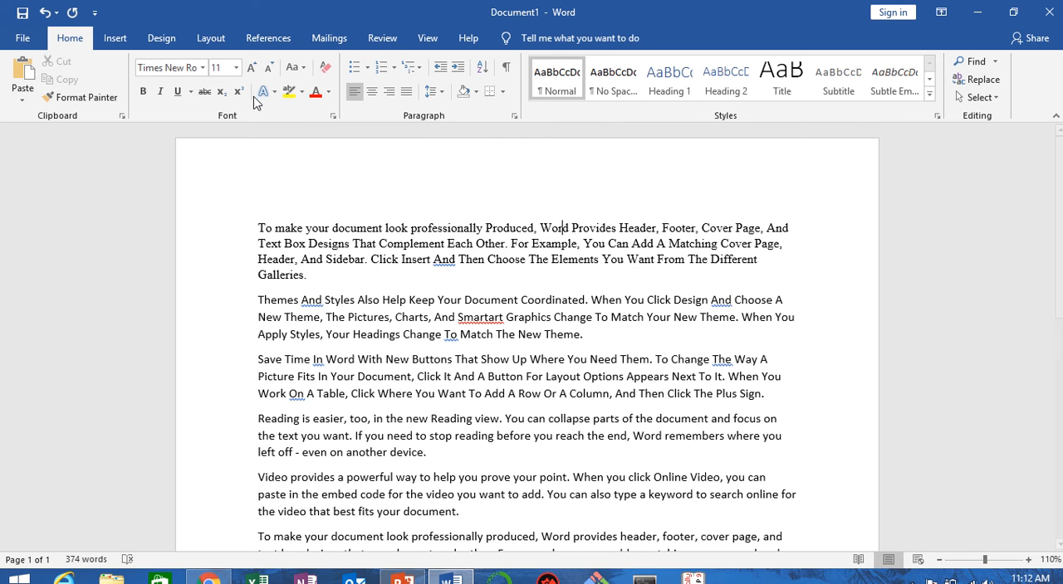
click(272, 94)
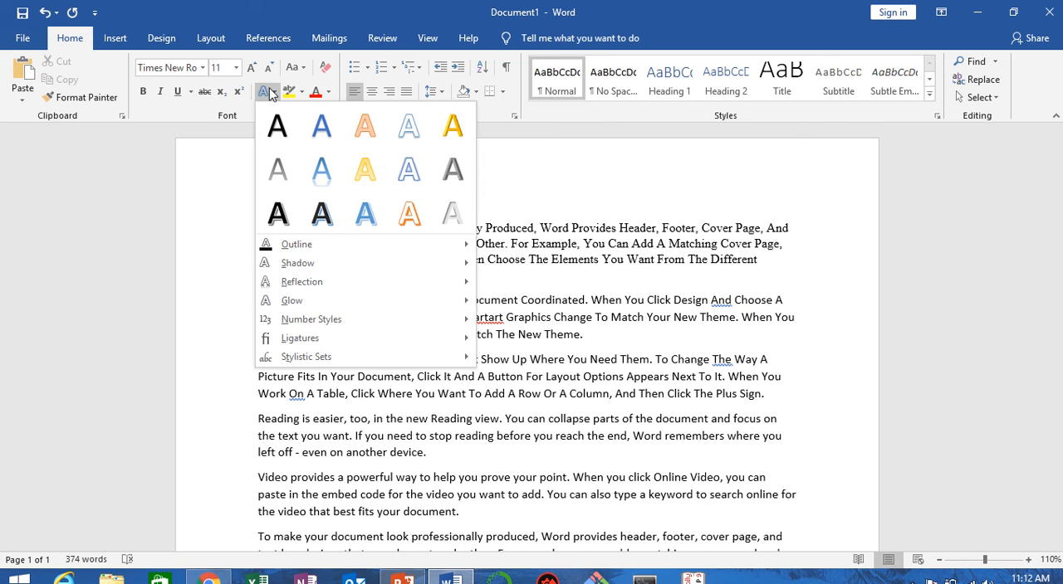
click(542, 184)
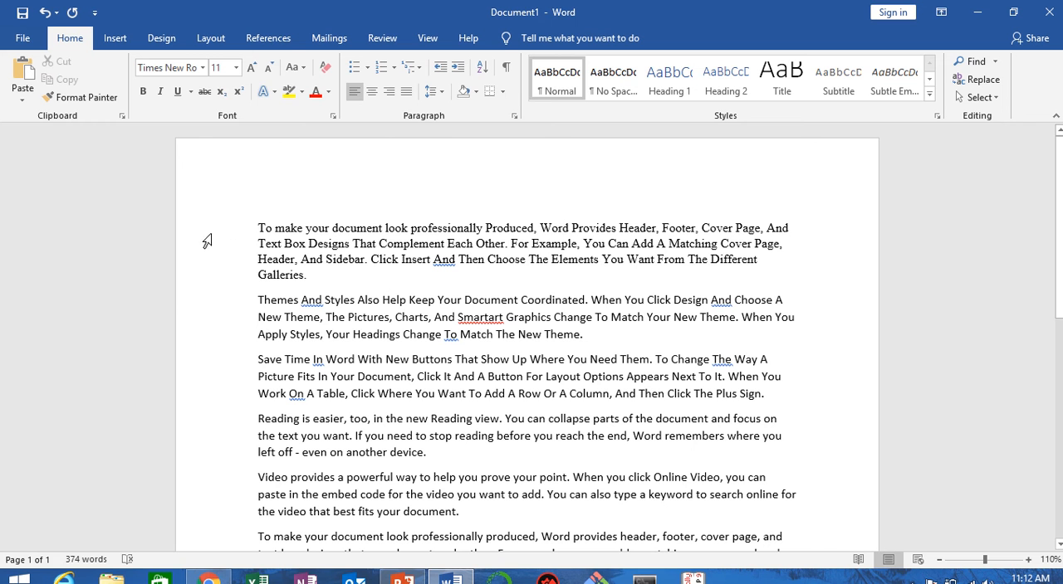
drag(258, 222, 307, 278)
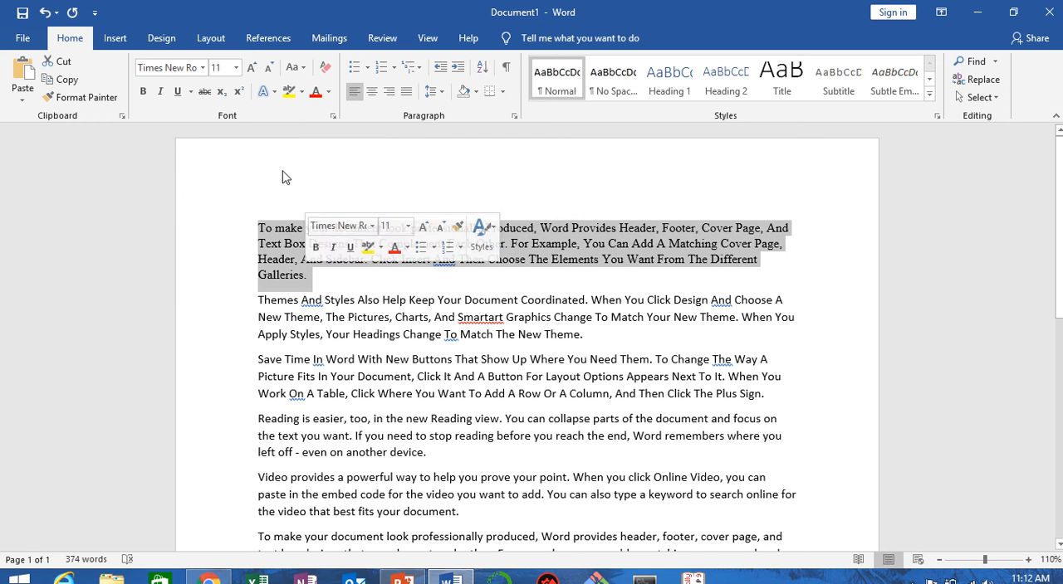
click(266, 91)
click(256, 386)
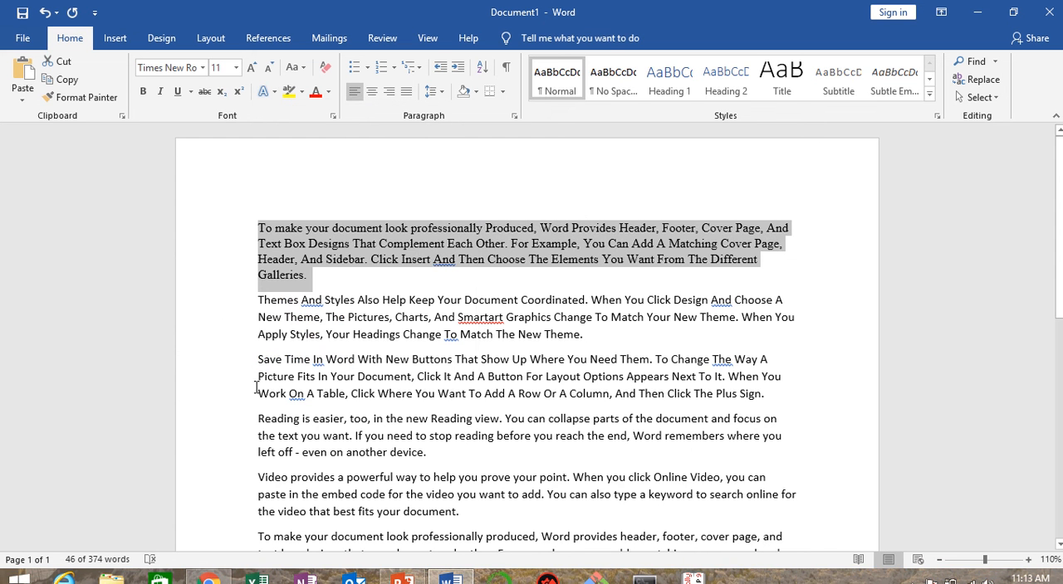
Step: Apply the white-filled, orange-outlined text effect to the third paragraph, "Save Time In Word…", and deselect it
drag(258, 359, 765, 395)
click(266, 91)
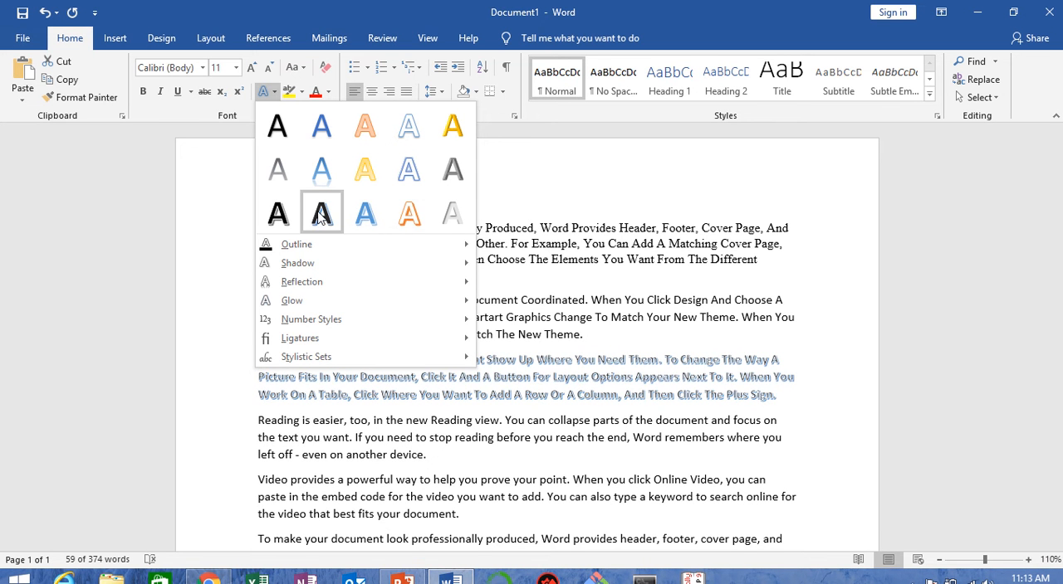
click(399, 218)
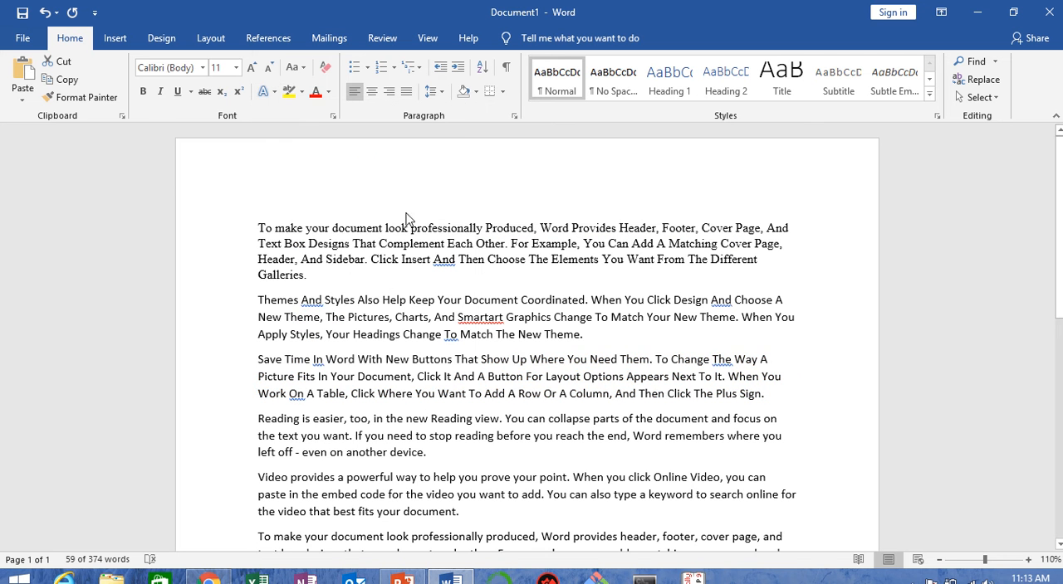
click(787, 324)
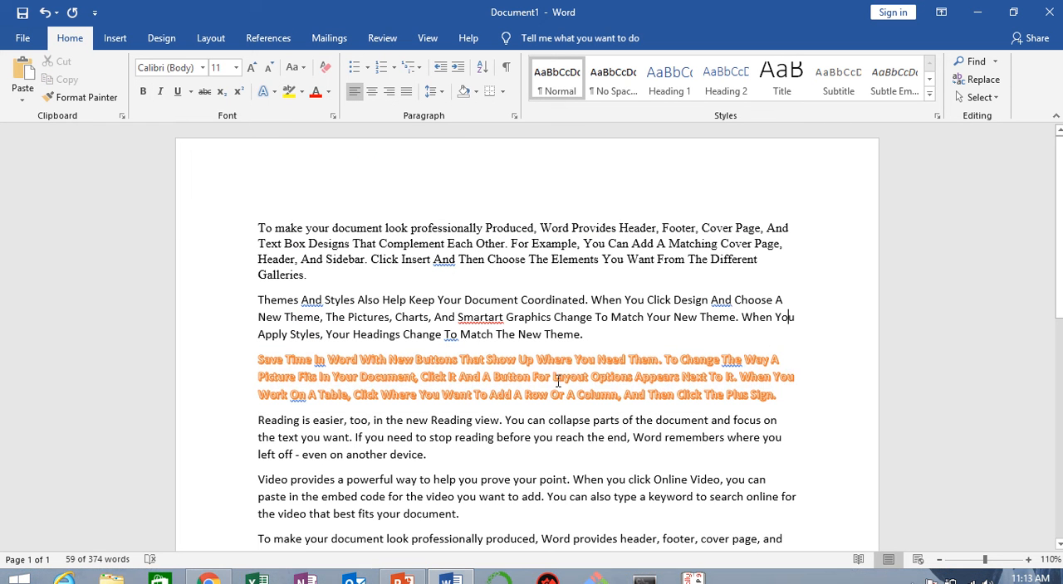
Step: Increase the font size of the orange-outlined third paragraph to 16 and deselect it
drag(256, 359, 795, 398)
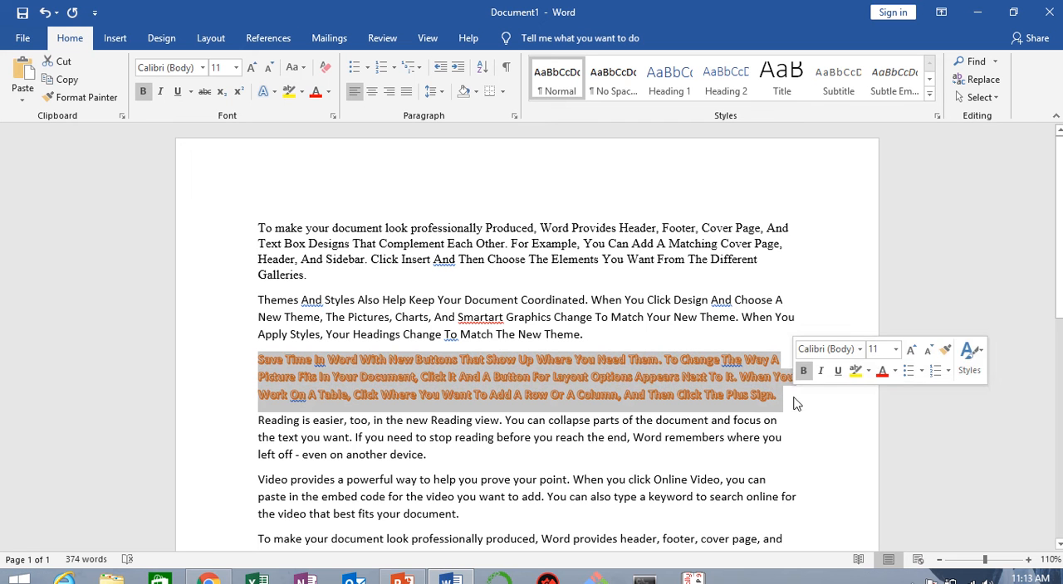
click(254, 65)
click(254, 65)
click(254, 66)
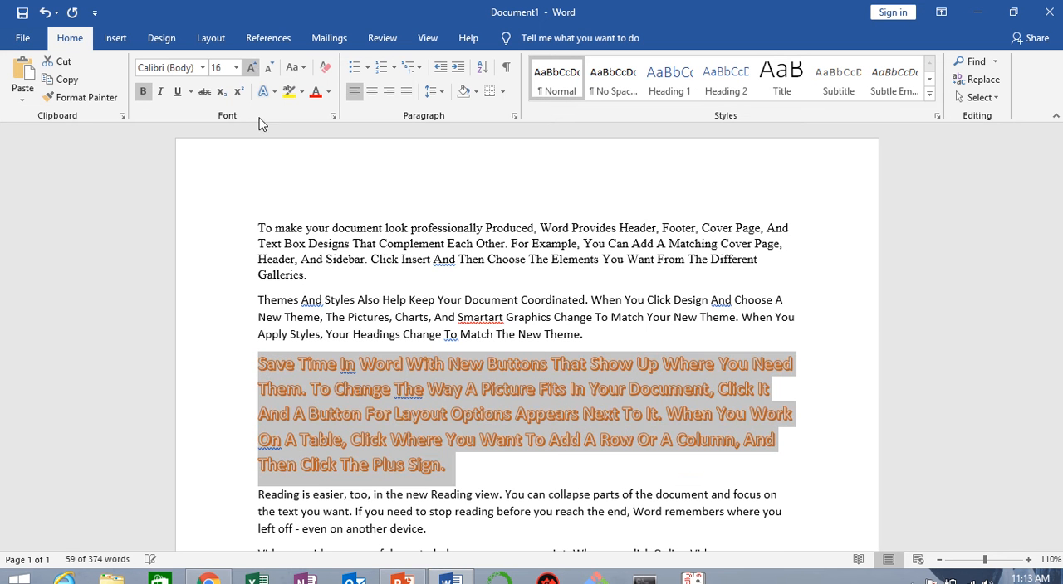
click(475, 472)
Step: Give the fourth paragraph, "Reading is easier, too…", a Red text outline and deselect it
scroll(486, 442, down, 3)
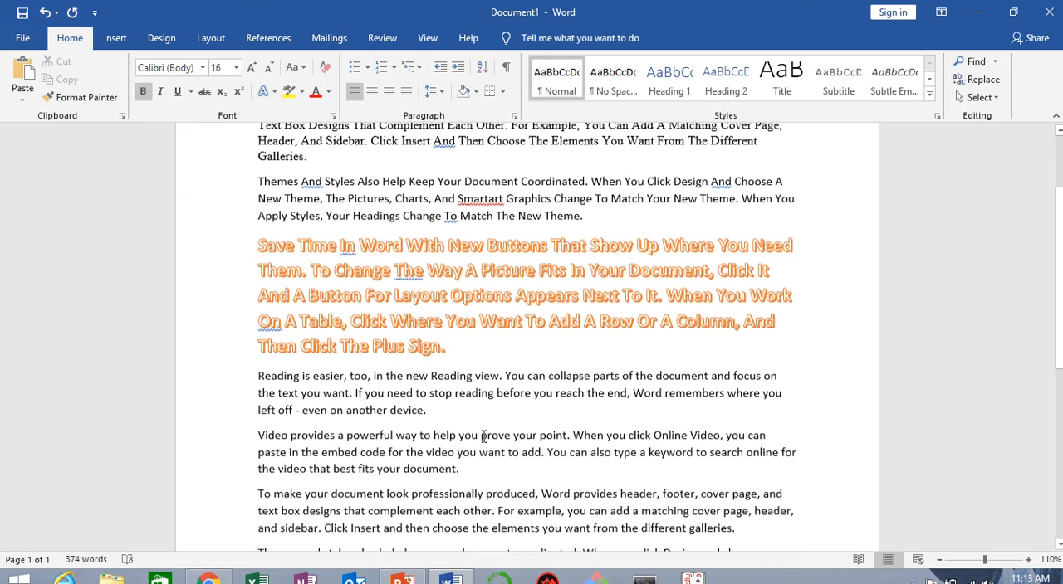
drag(256, 375, 482, 421)
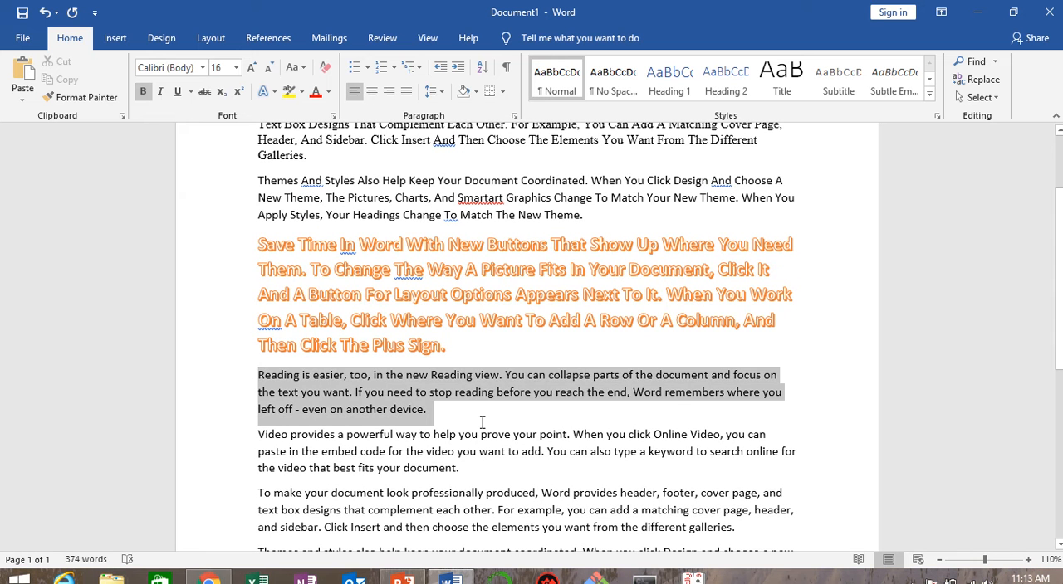
click(273, 91)
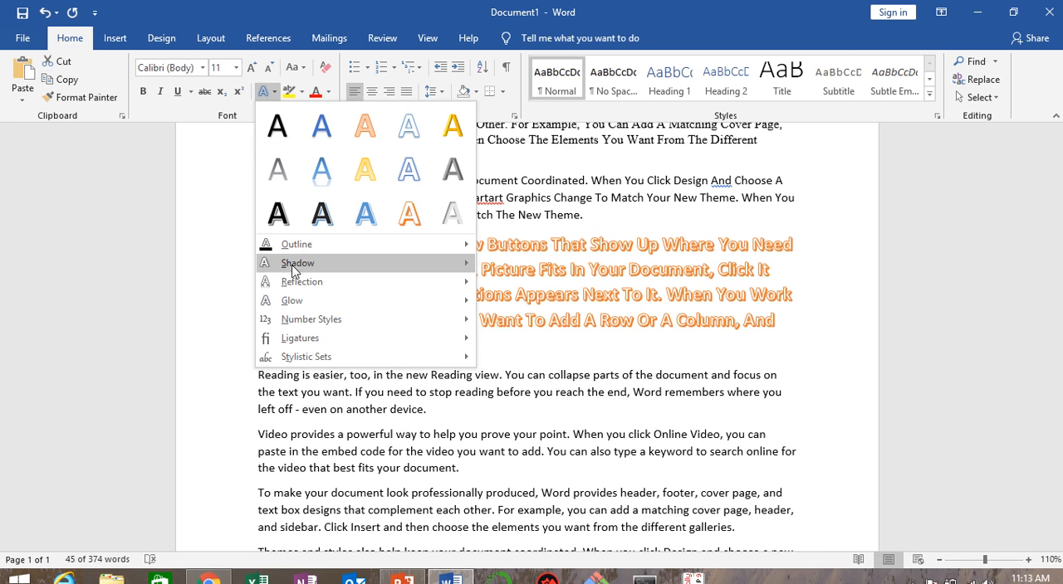
mouse_move(297, 241)
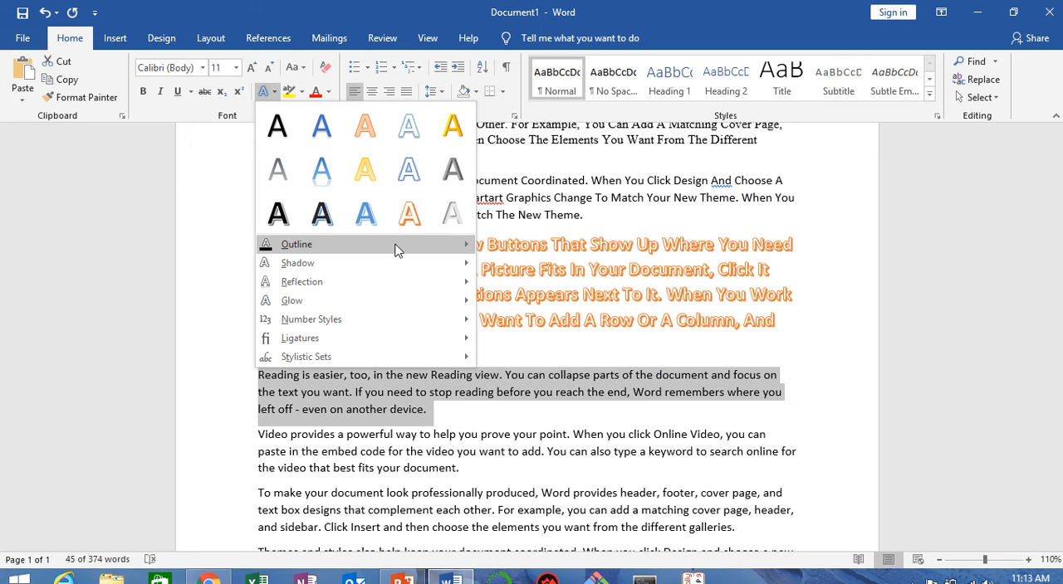
mouse_move(442, 247)
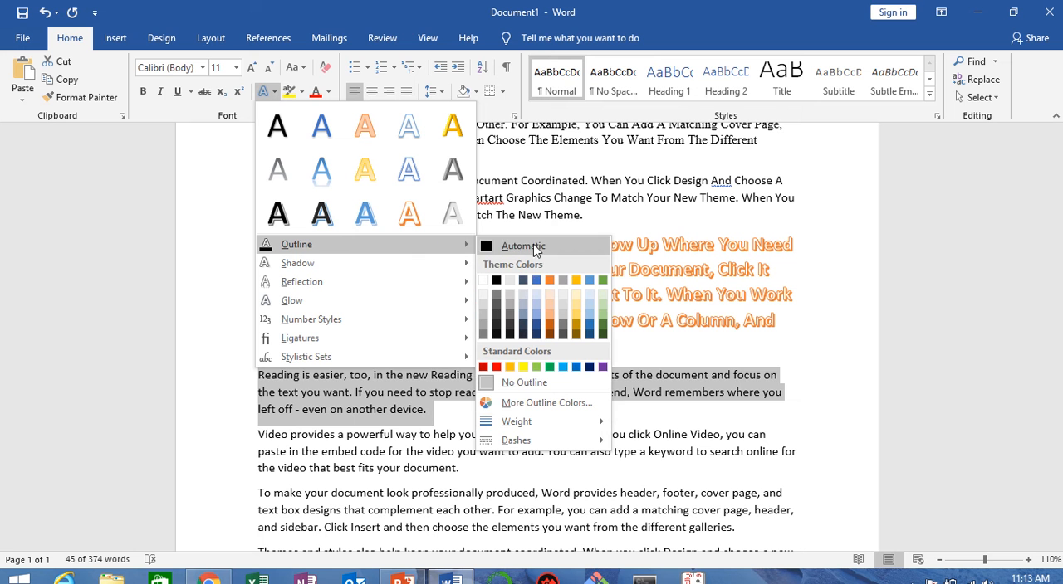
click(497, 368)
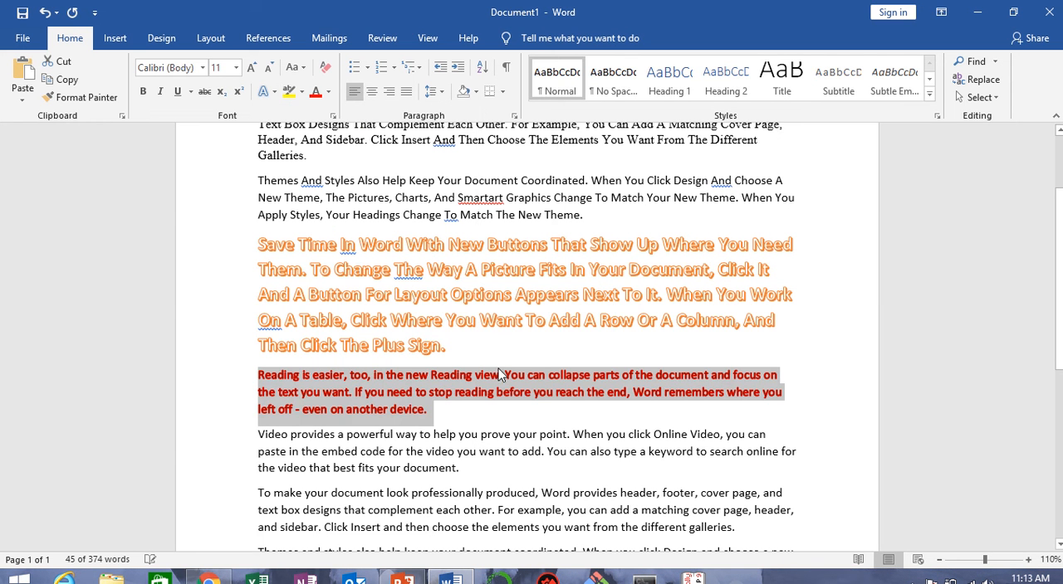
click(269, 375)
Step: Increase the font size of the red-outlined fourth paragraph to 18 and deselect it
drag(260, 373, 434, 412)
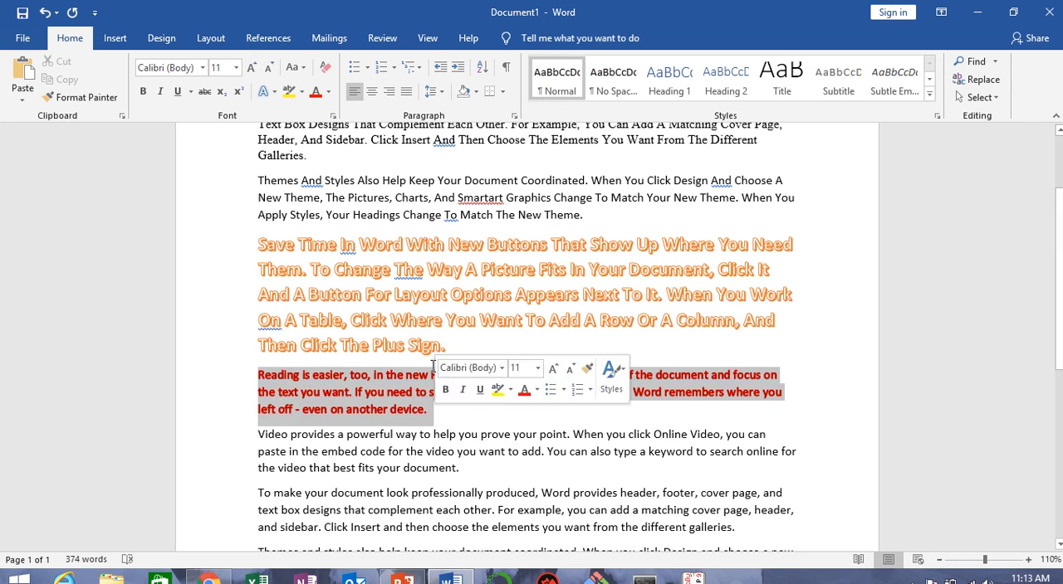
click(251, 67)
click(250, 67)
click(251, 67)
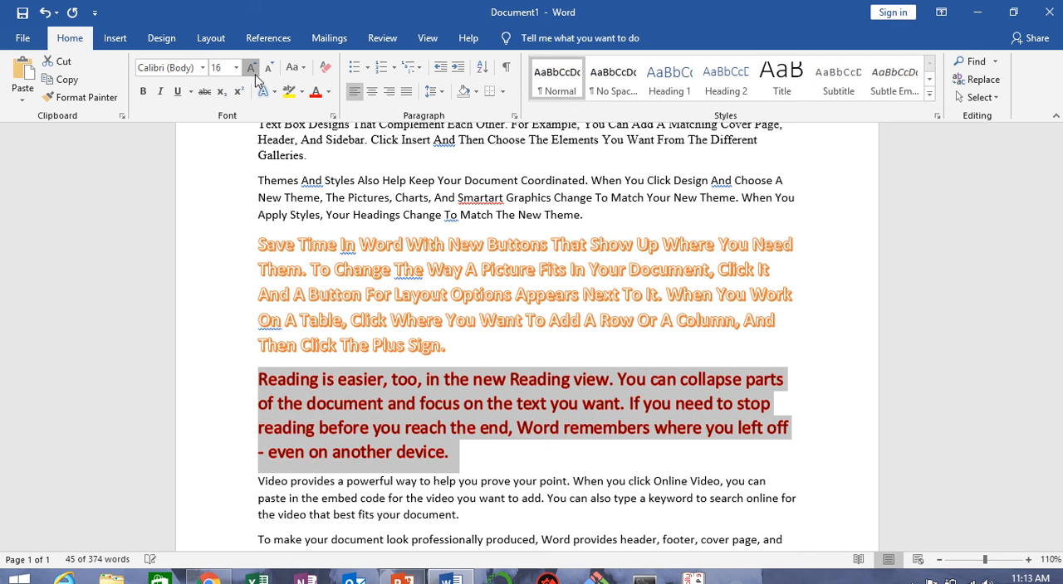
click(251, 67)
click(491, 447)
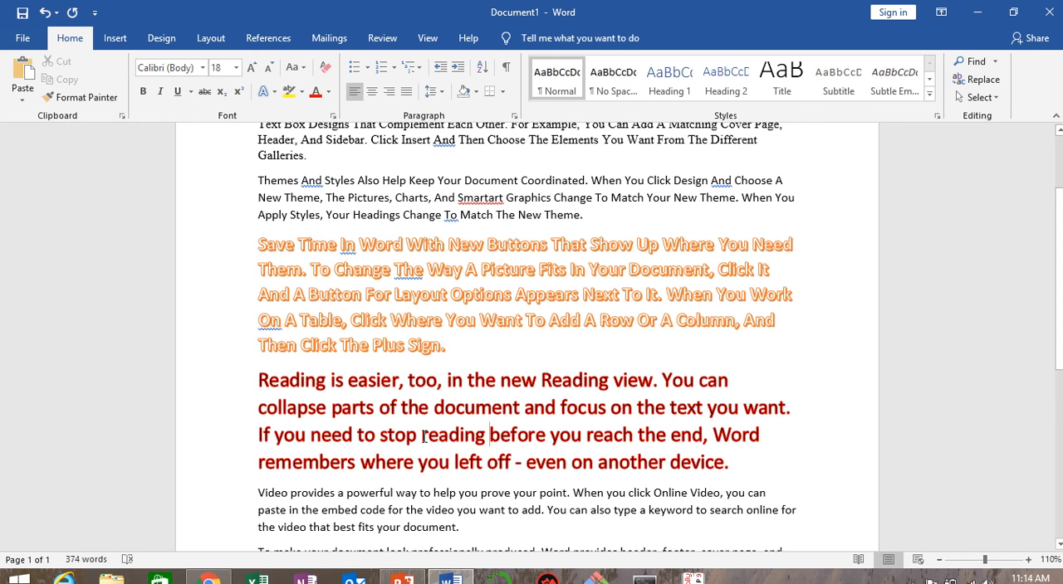
Step: Apply the Perspective: Lower Right shadow to the fifth paragraph, "Video provides a powerful way…", and deselect it
scroll(423, 437, down, 2)
drag(258, 412, 487, 453)
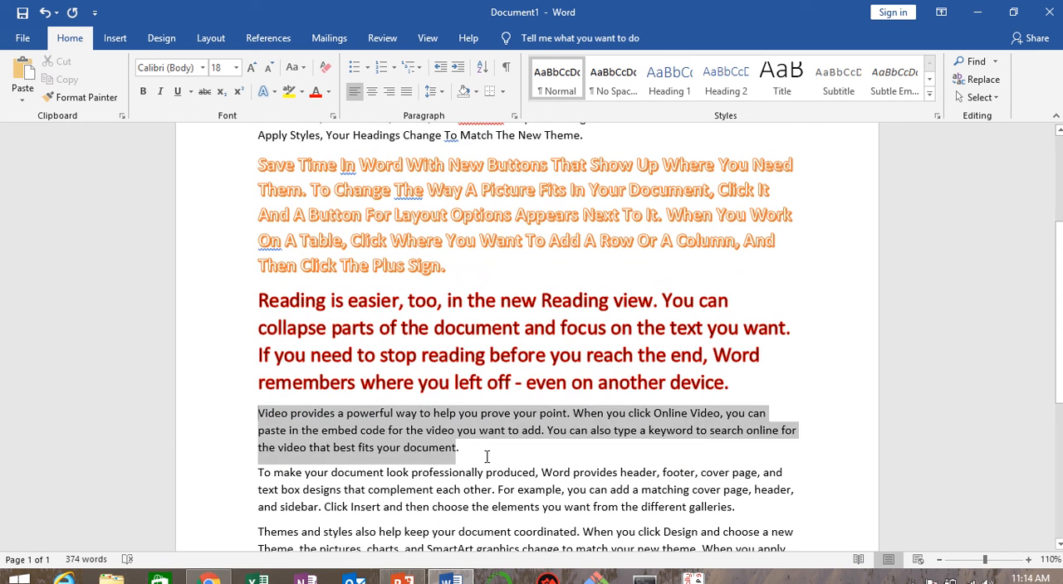
click(264, 93)
mouse_move(278, 266)
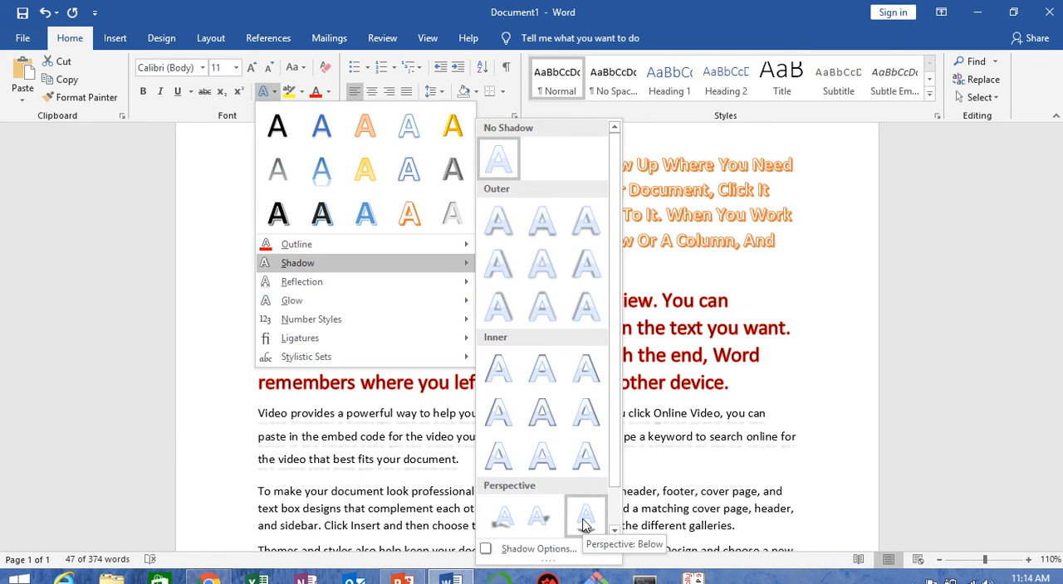
scroll(581, 521, down, 1)
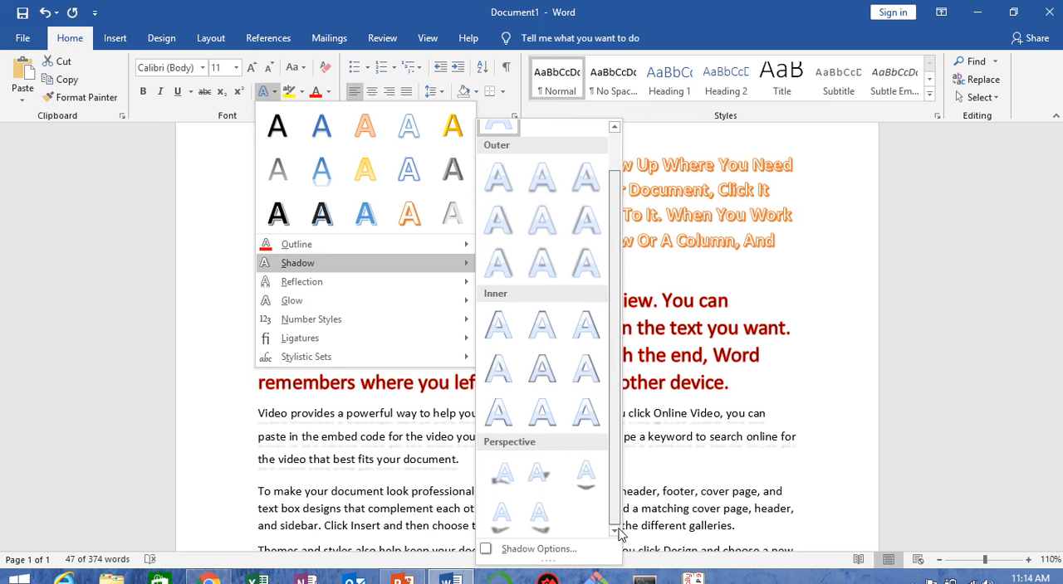
click(541, 529)
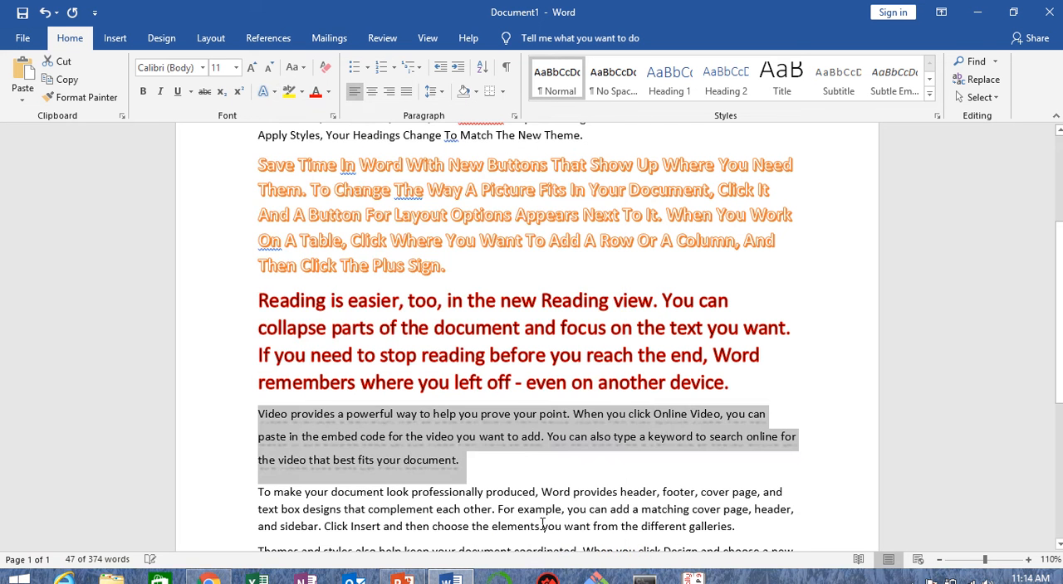
click(528, 462)
Step: Increase the font size of the shadowed fifth paragraph to 20 and deselect it
triple_click(252, 413)
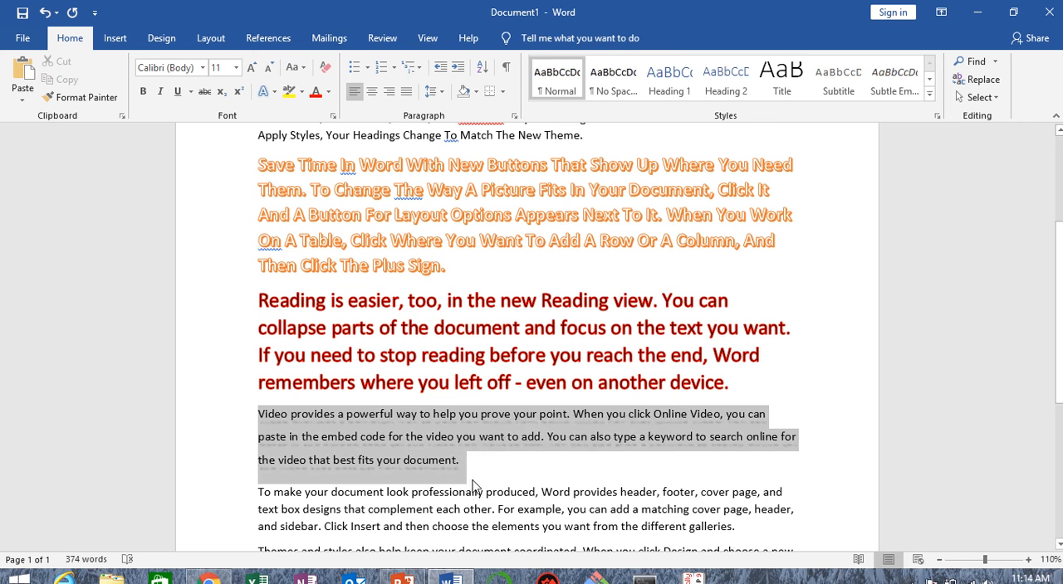
click(251, 68)
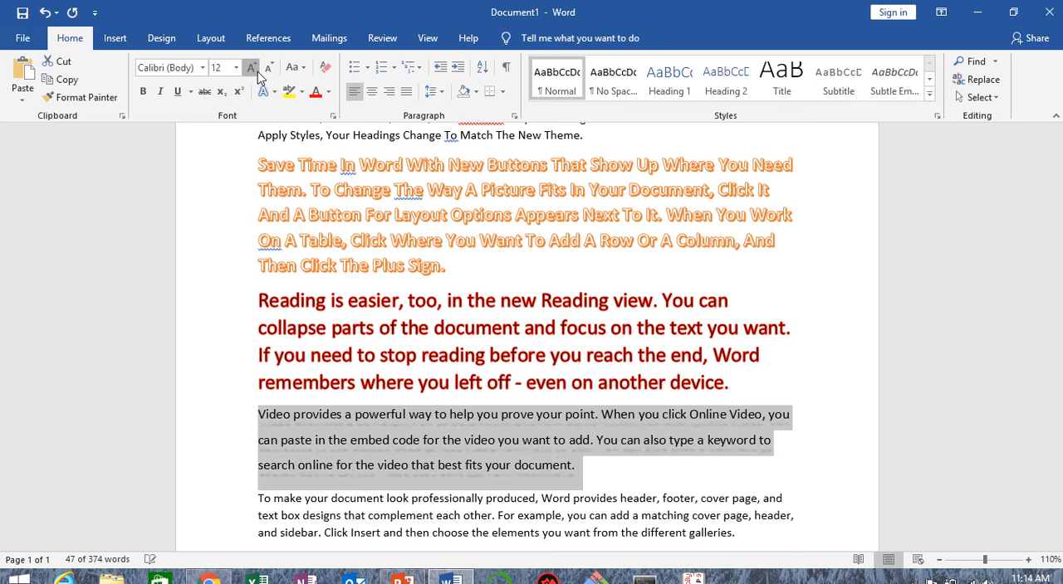
click(251, 68)
click(251, 68)
click(251, 68)
click(250, 68)
click(484, 350)
scroll(415, 365, down, 1)
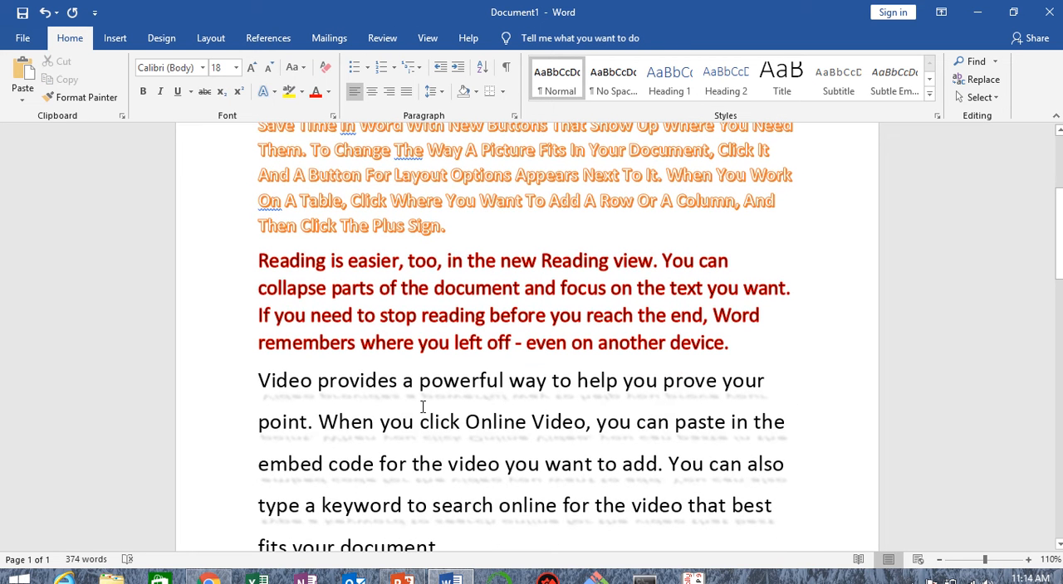
click(340, 396)
drag(259, 374, 497, 505)
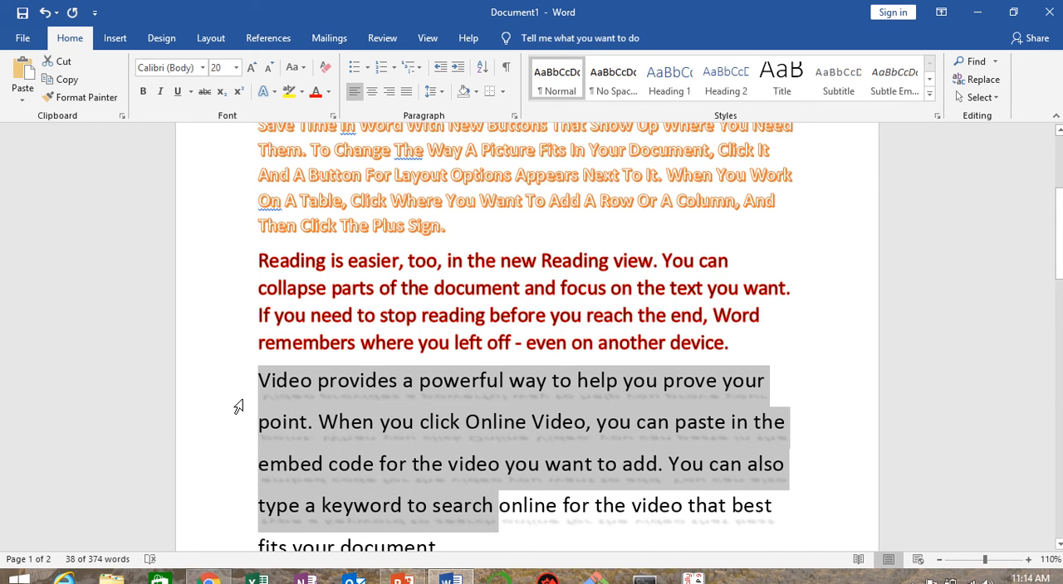
click(681, 360)
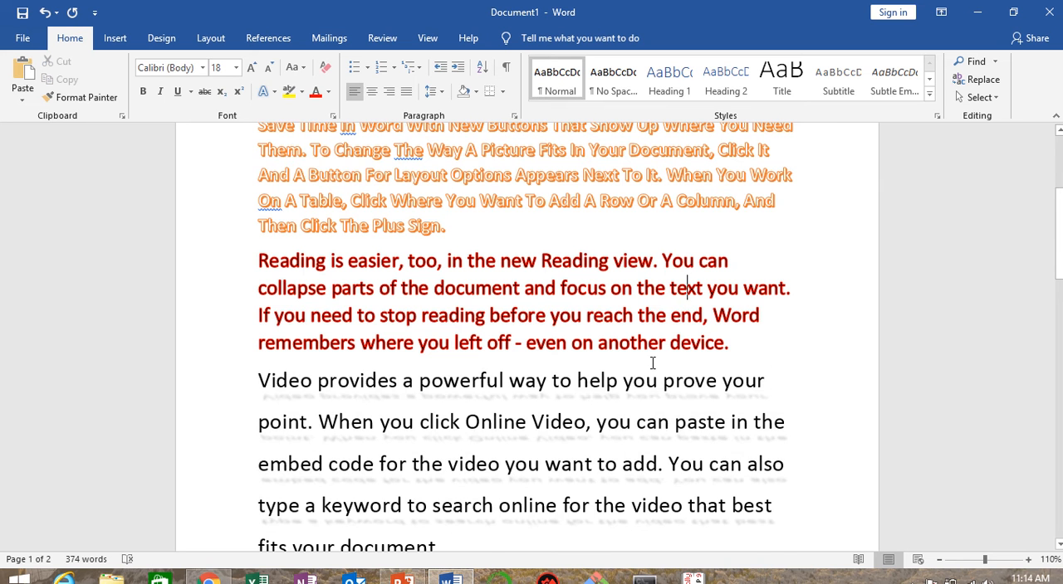
Step: Apply the Full Reflection: 8 point offset effect to the sixth paragraph, "To make your document look professionally produced…", and deselect it
scroll(681, 361, down, 5)
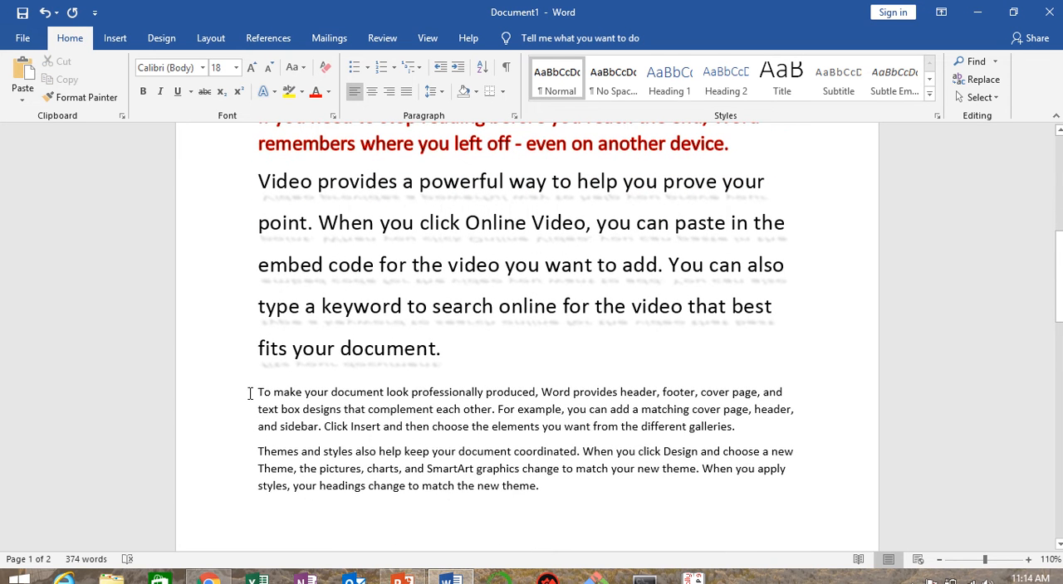
drag(260, 384, 754, 430)
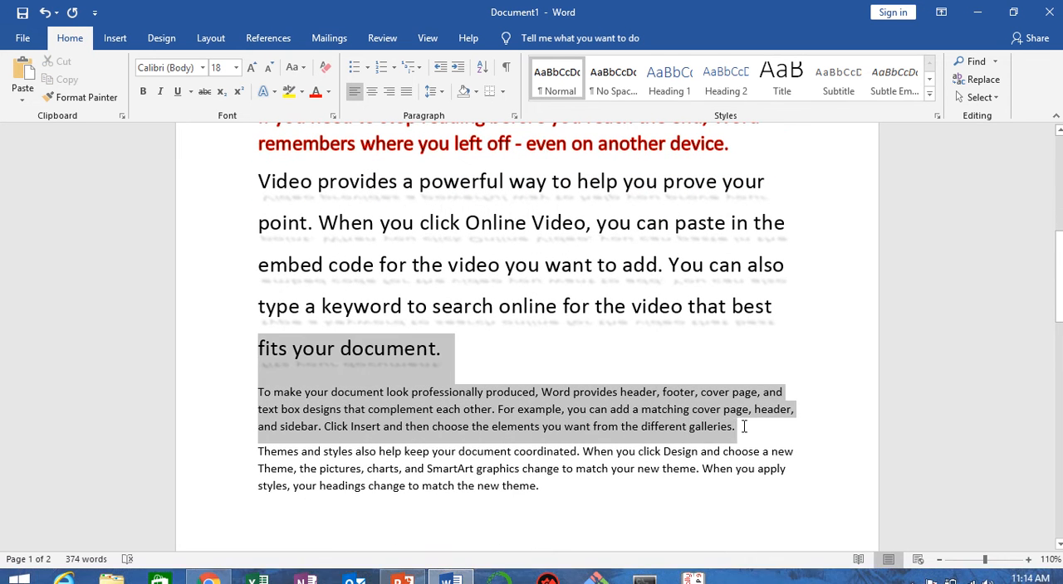
click(512, 404)
drag(257, 388, 747, 440)
click(264, 91)
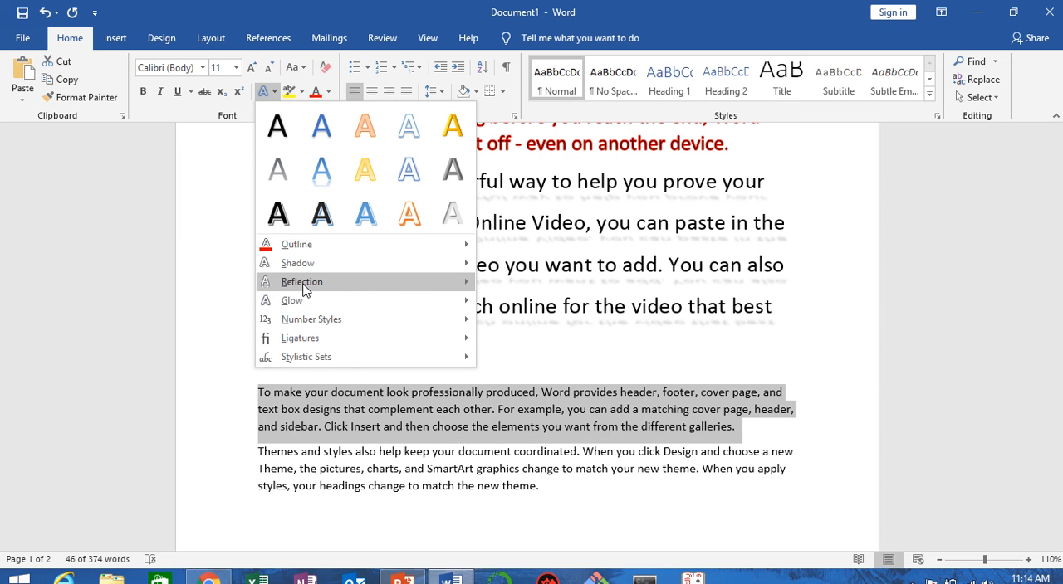
mouse_move(305, 289)
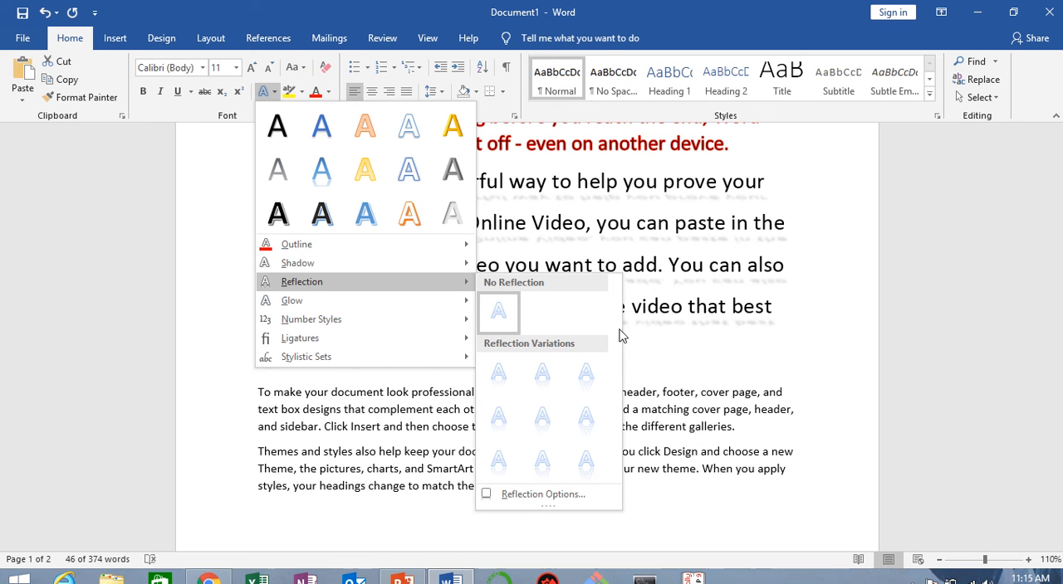
click(585, 463)
click(281, 398)
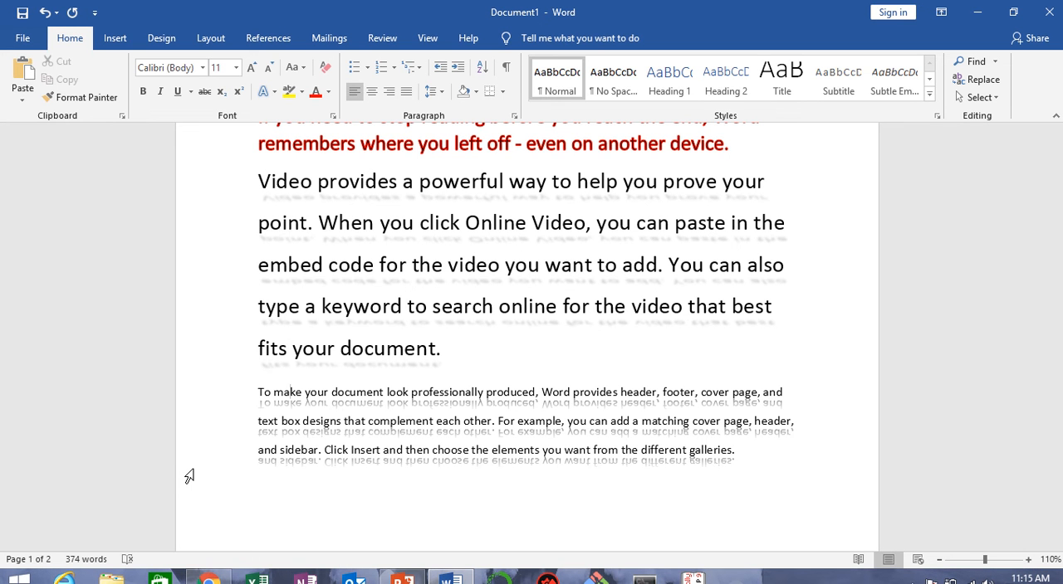
scroll(384, 386, down, 3)
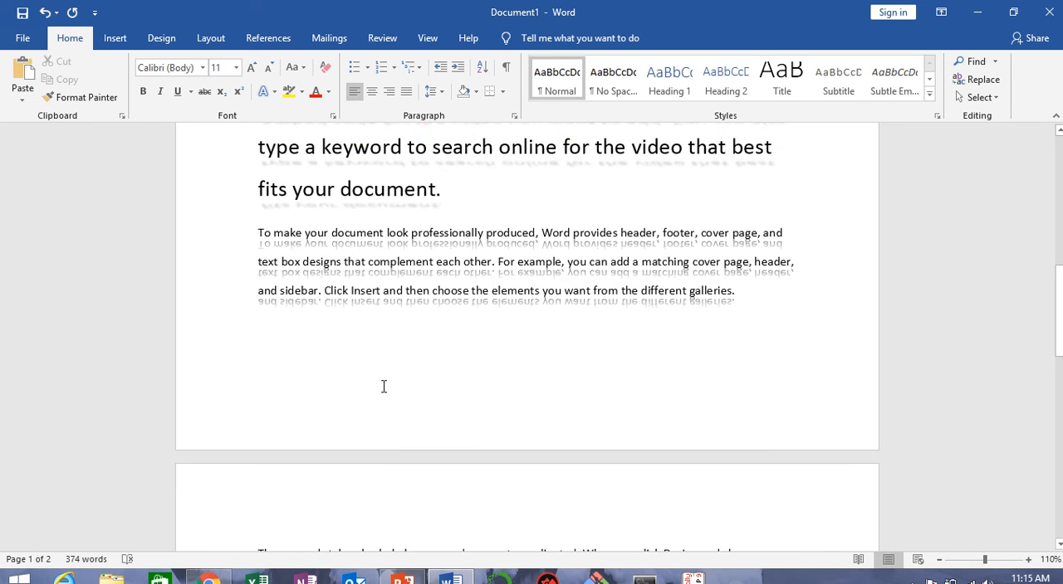
click(270, 95)
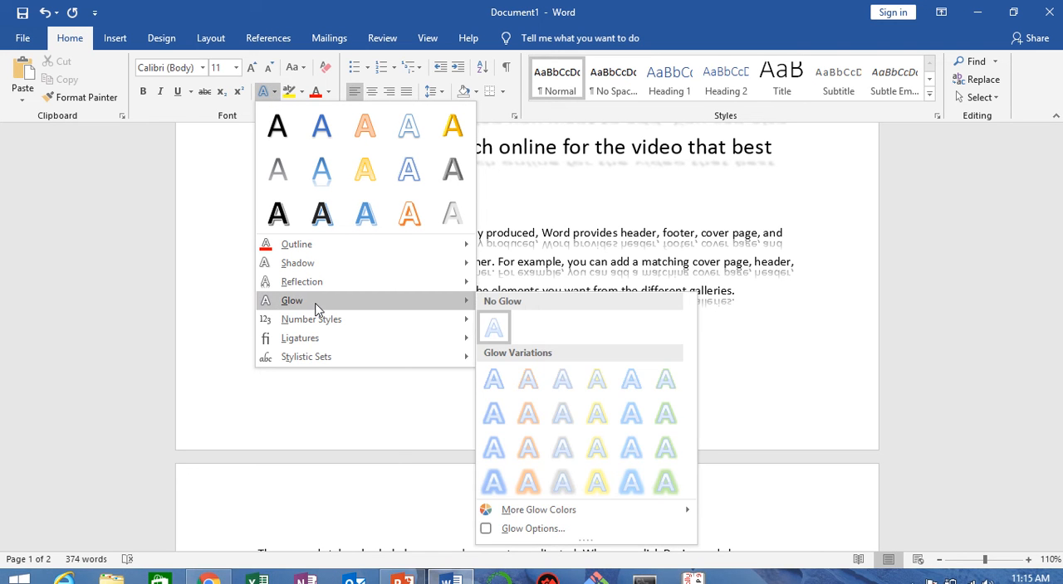
click(801, 324)
Step: Apply the largest yellow glow variation to the "Themes and styles…" paragraph and the first sentence of the paragraph after it
scroll(728, 305, down, 3)
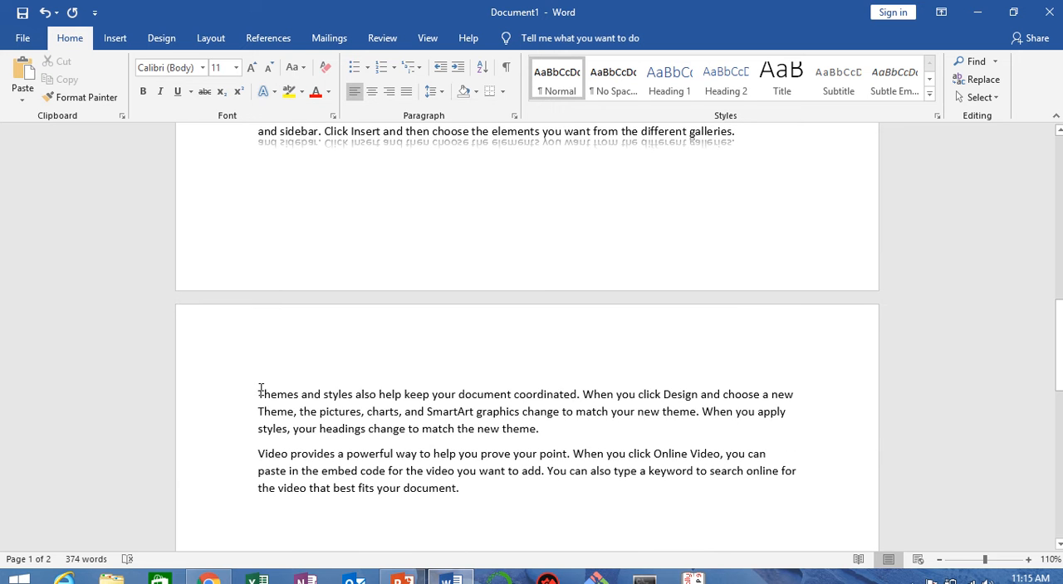
drag(259, 394, 571, 455)
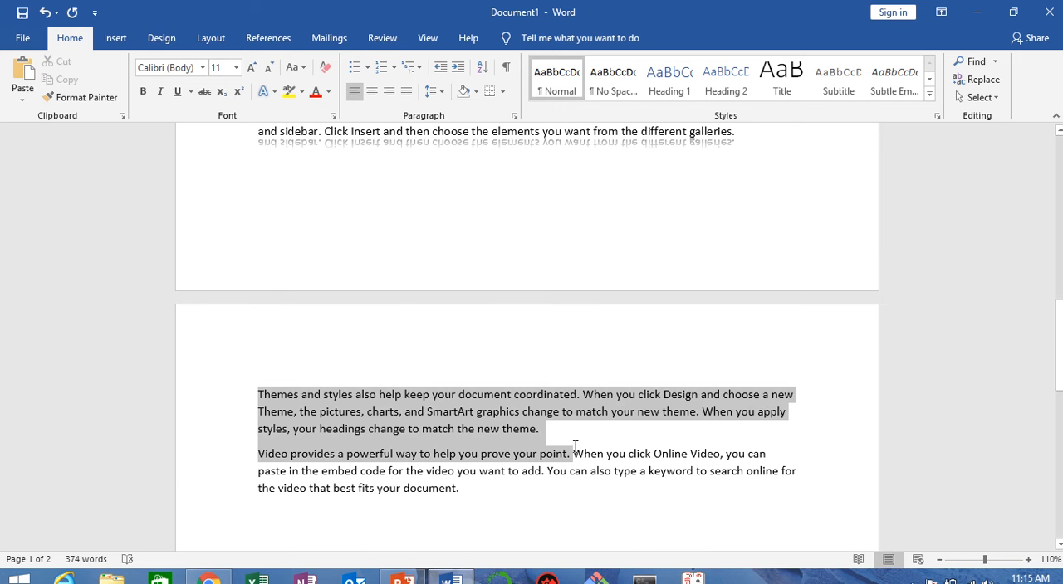
click(268, 94)
mouse_move(291, 309)
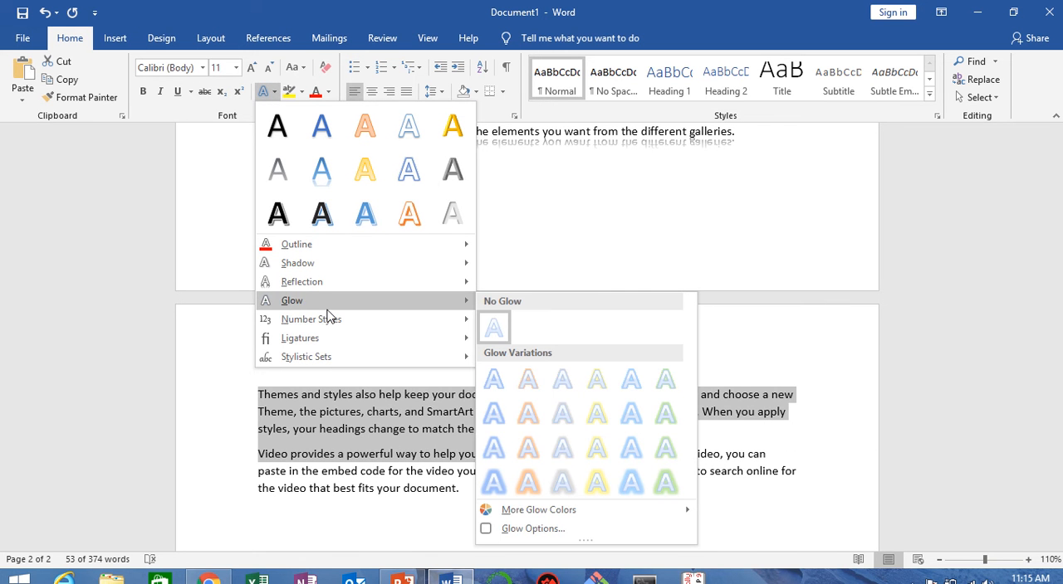
mouse_move(582, 504)
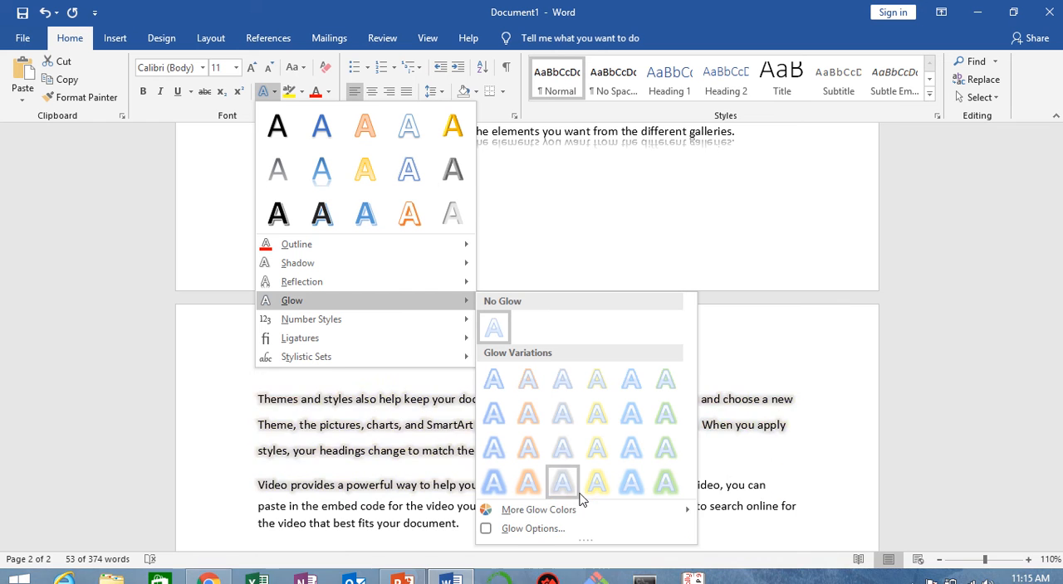
click(597, 491)
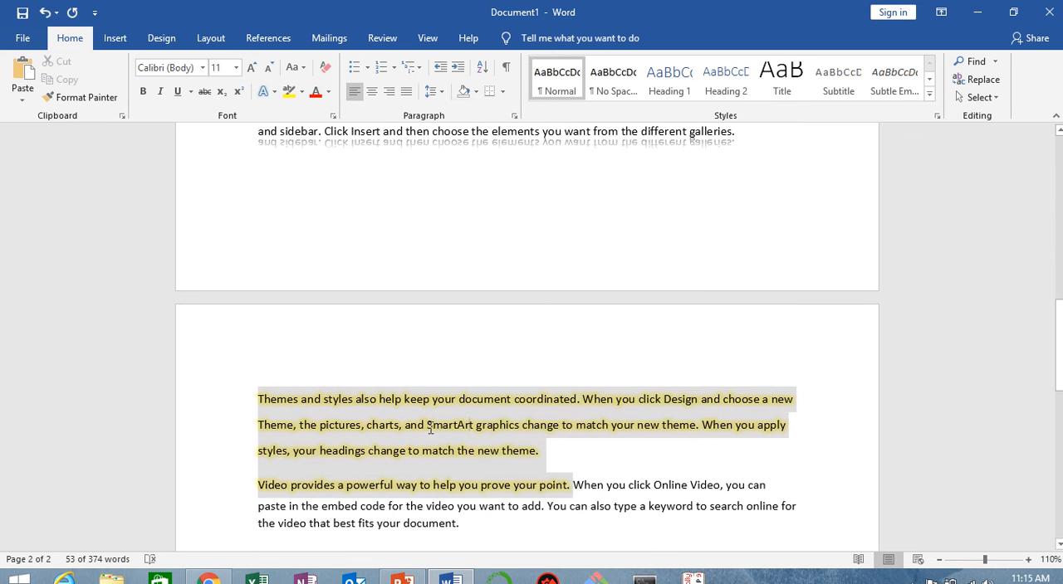
Step: Increase the font size of the yellow-glowing text to 18 and deselect it
drag(256, 396, 607, 490)
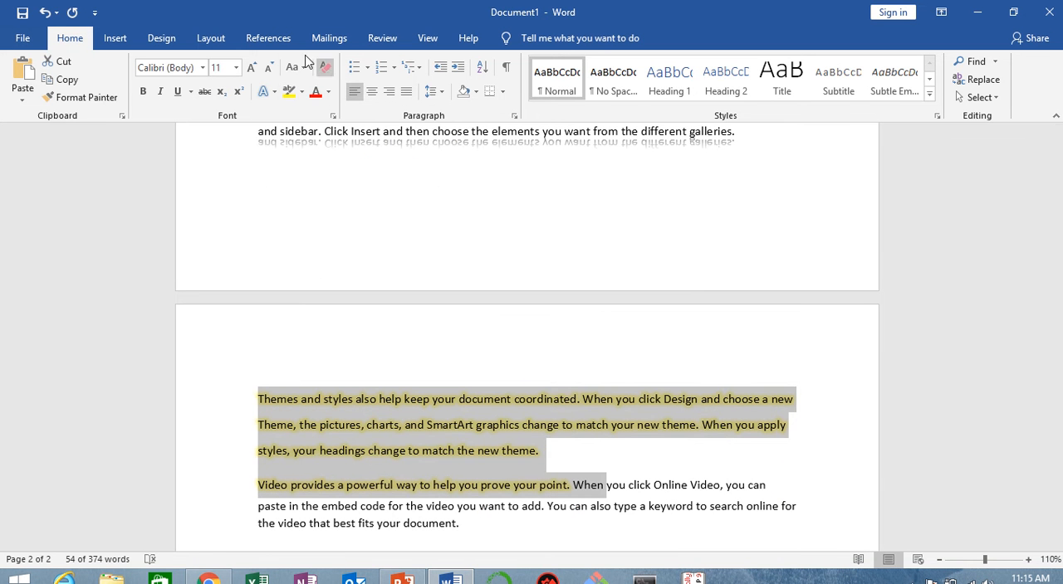
click(254, 71)
click(254, 71)
click(253, 71)
click(253, 70)
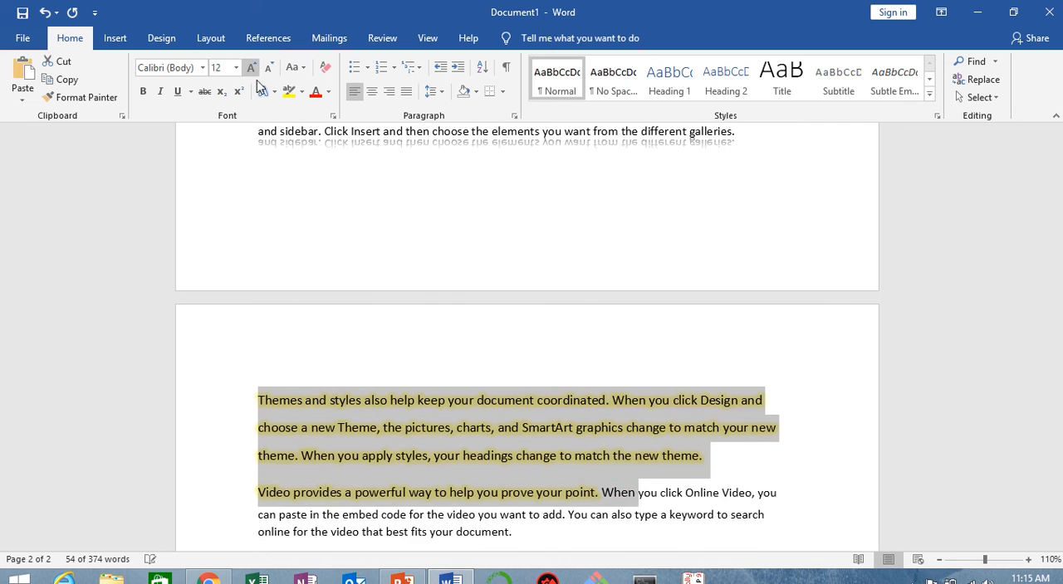
click(350, 422)
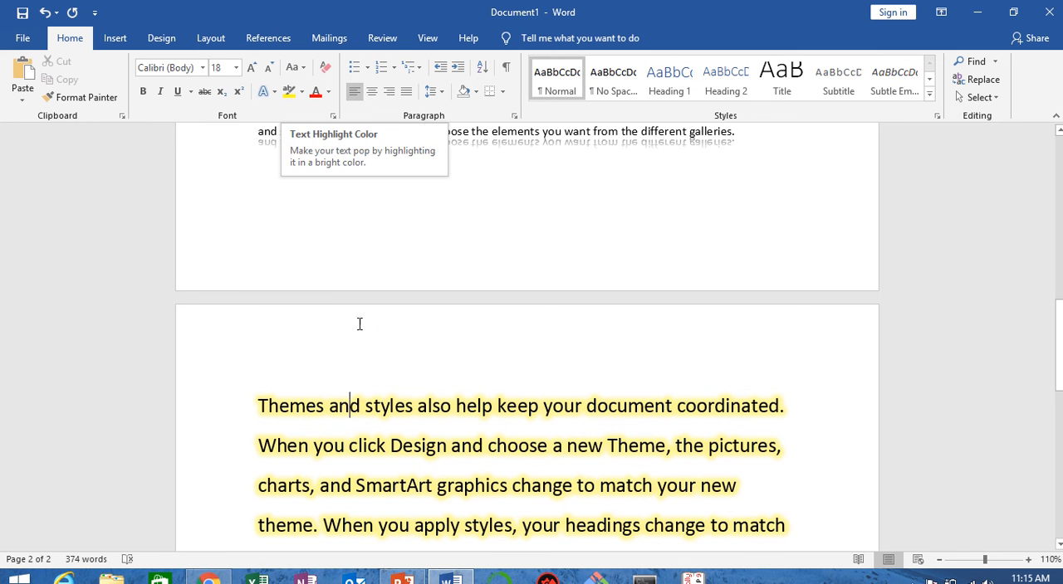
Step: Undo all earlier formatting and text insertions until the document is blank
key(ctrl+z)
key(ctrl+z)
scroll(371, 310, down, 1)
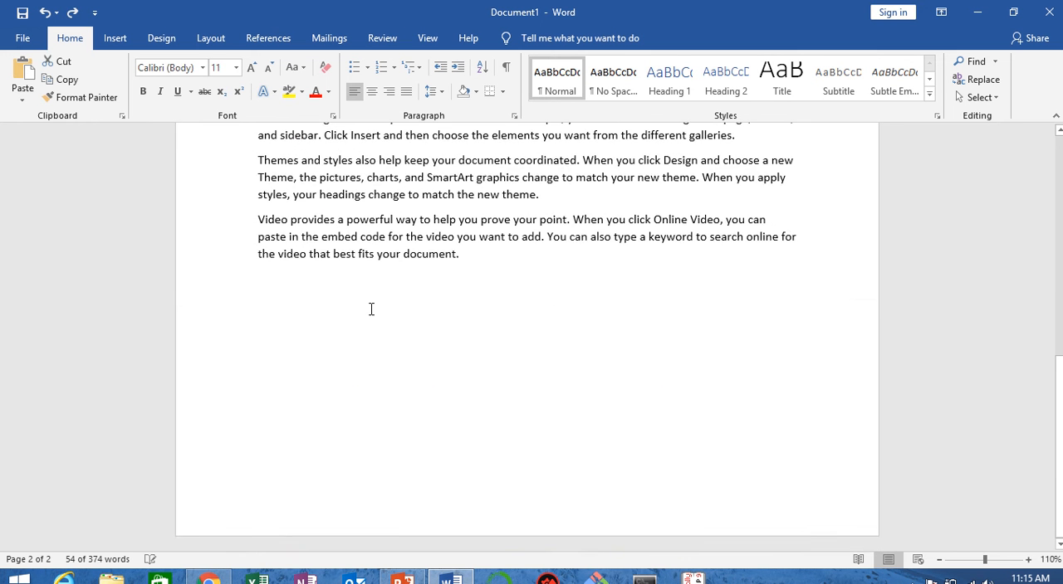
scroll(371, 309, up, 3)
scroll(371, 309, down, 1)
key(ctrl+z)
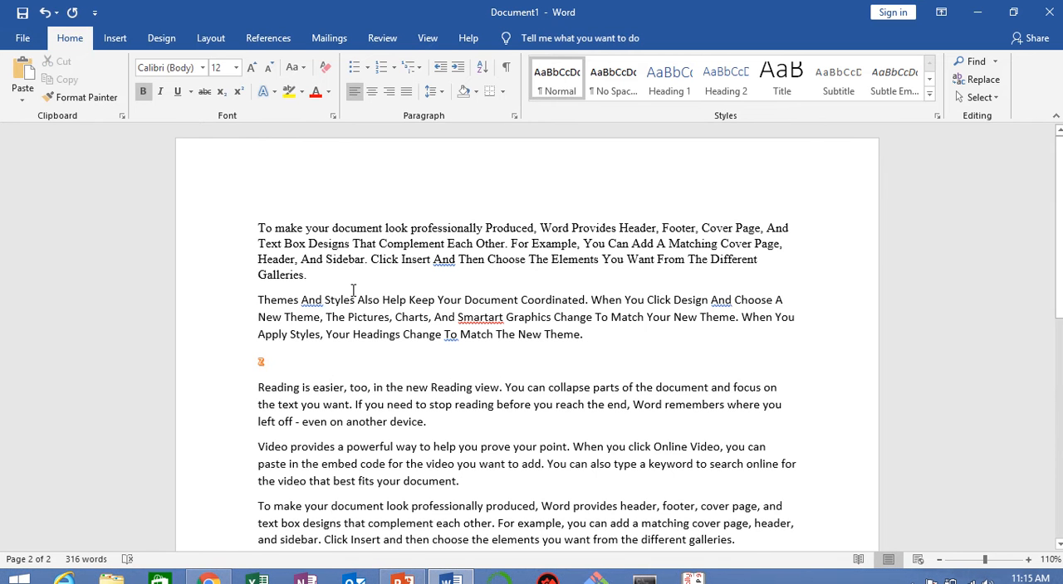
key(ctrl+z)
key(ctrl+z)
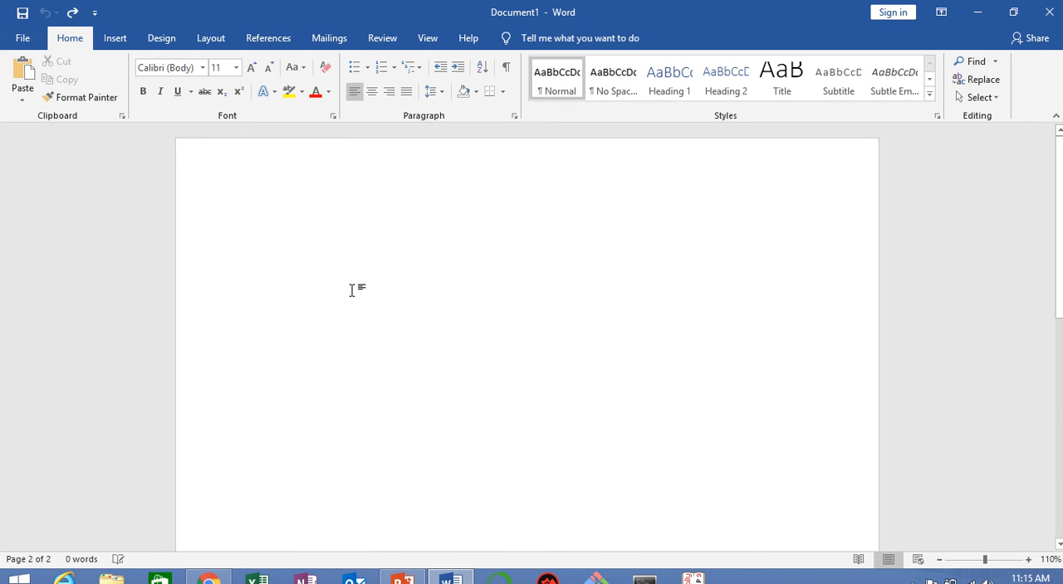
Step: Fill the blank document with ten paragraphs of sample text using the =Rand() function
text(=Rand)
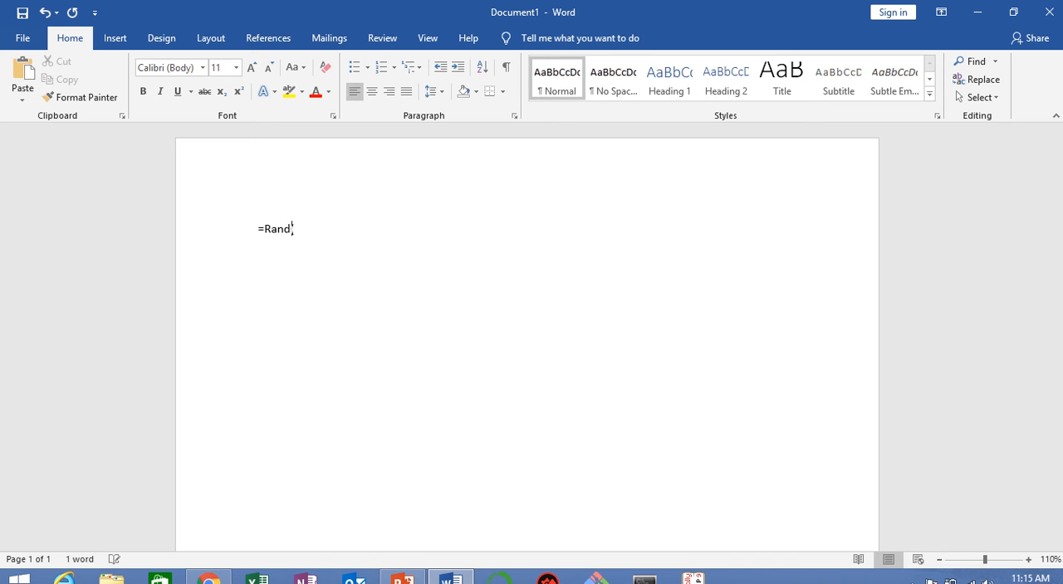
text((1))
text())
key(Return)
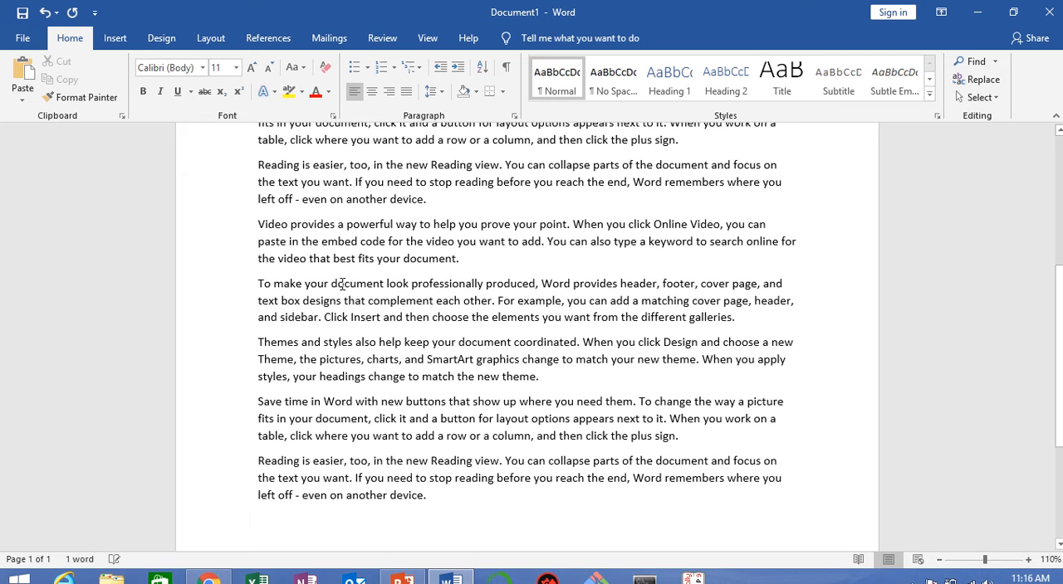
scroll(257, 220, up, 5)
scroll(257, 220, up, 1)
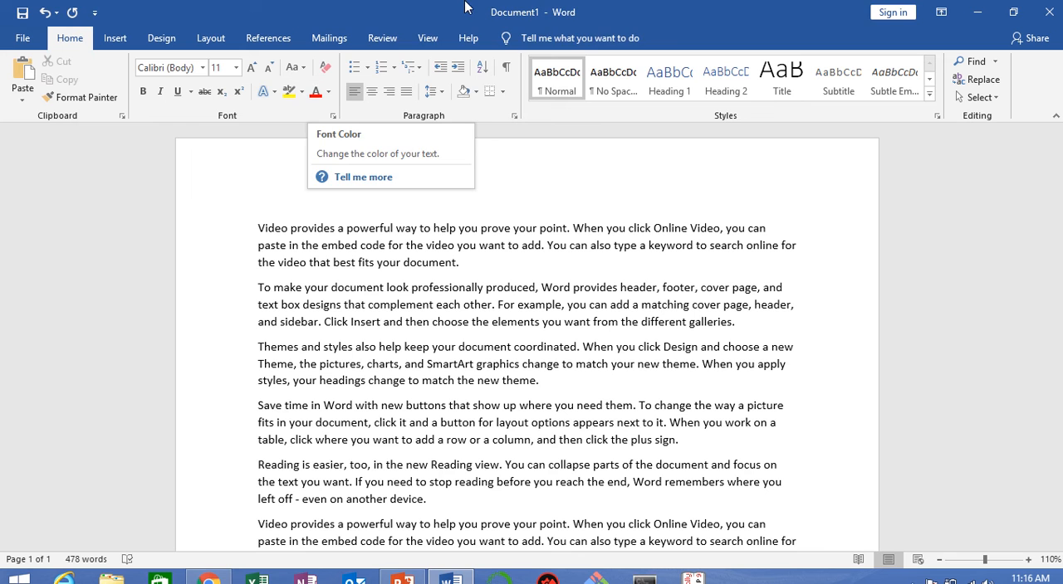
Step: Increase the font size of the first paragraph, "Video provides a powerful way…", to 14
mouse_move(425, 33)
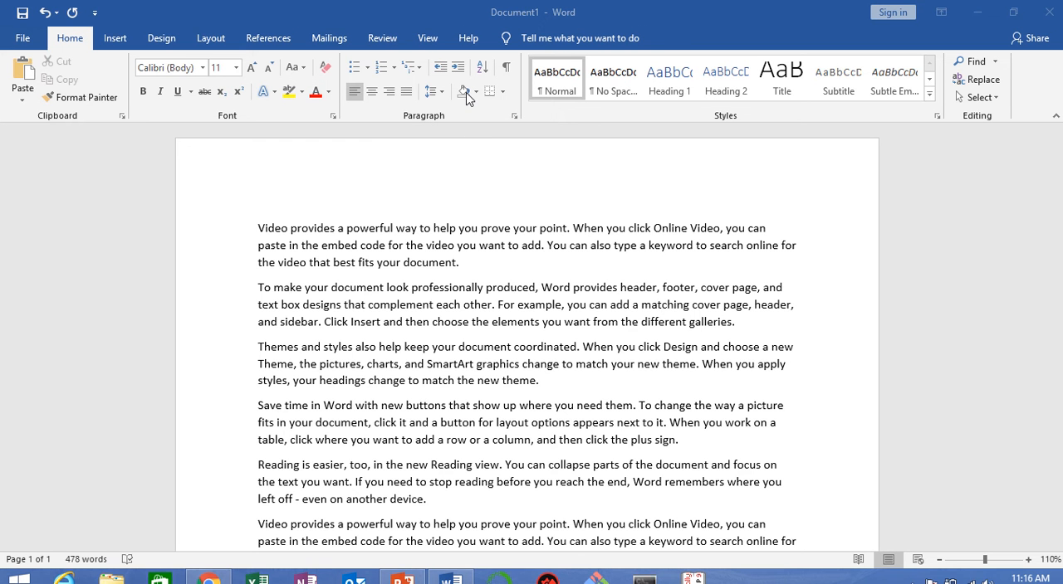
click(469, 179)
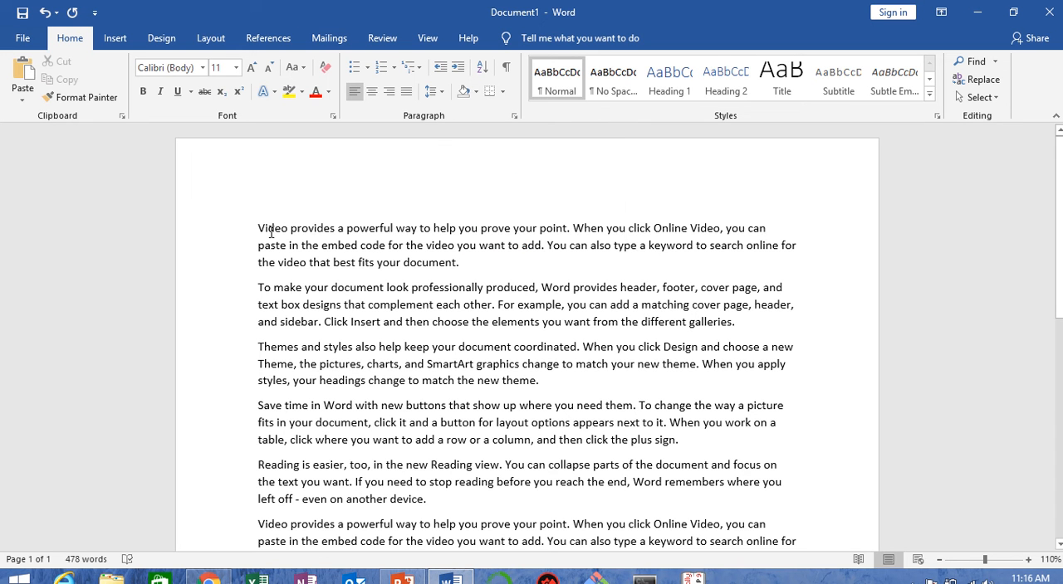
drag(258, 228, 484, 274)
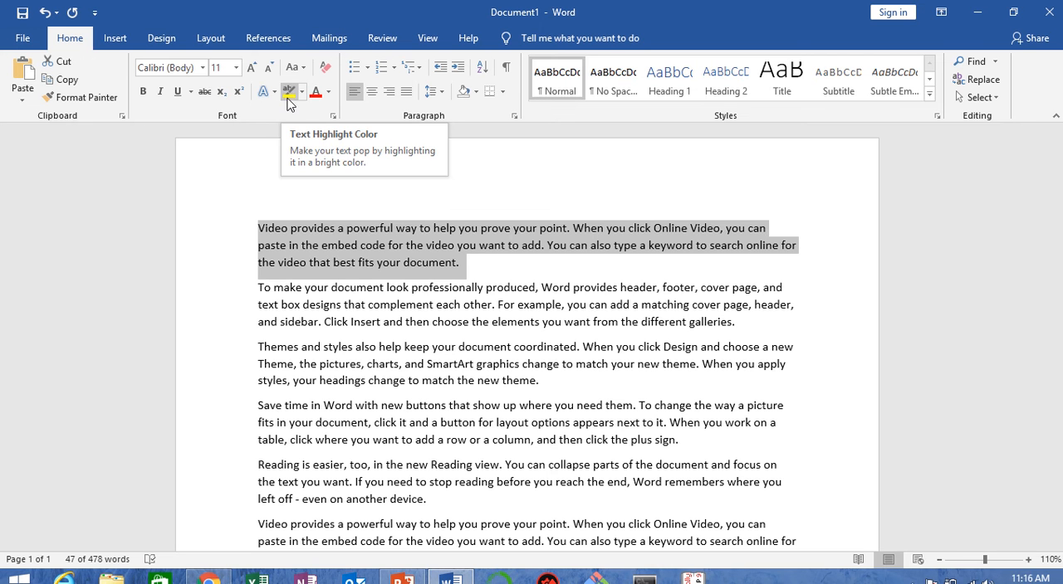
click(250, 68)
click(251, 67)
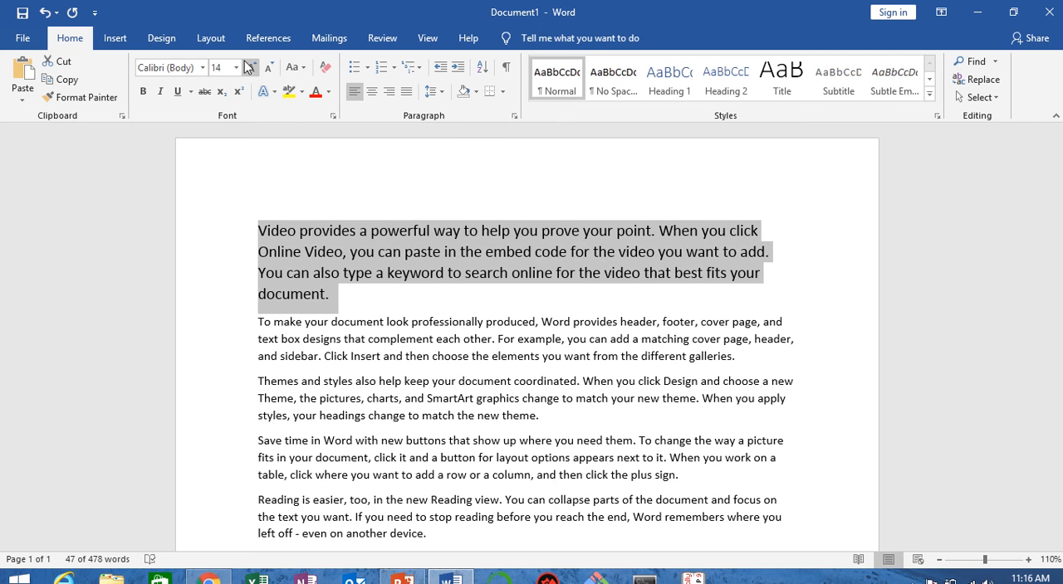
Step: Highlight the first paragraph in the darker gray highlight color and deselect it
mouse_move(218, 3)
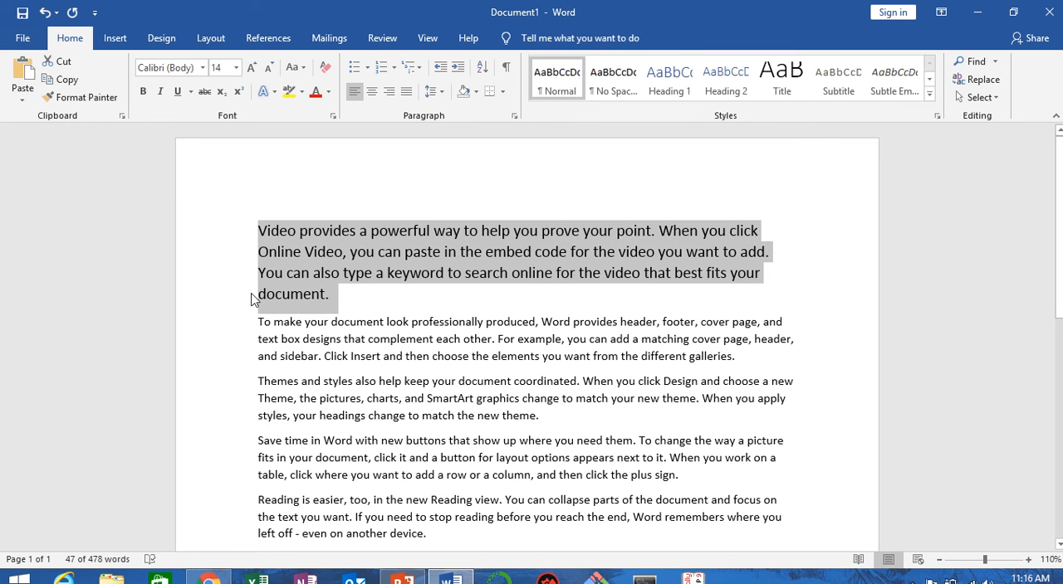
click(302, 93)
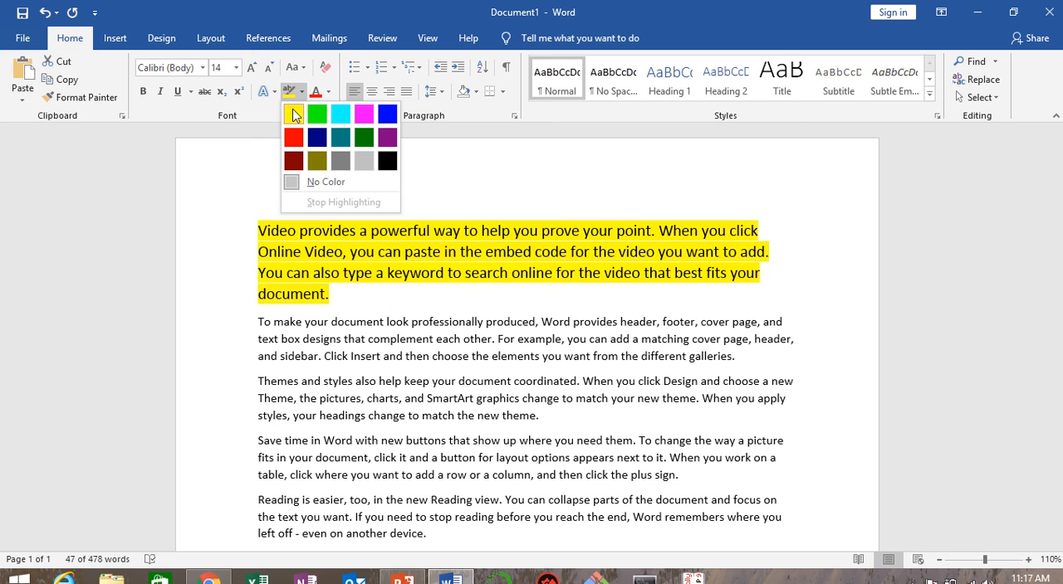
click(341, 163)
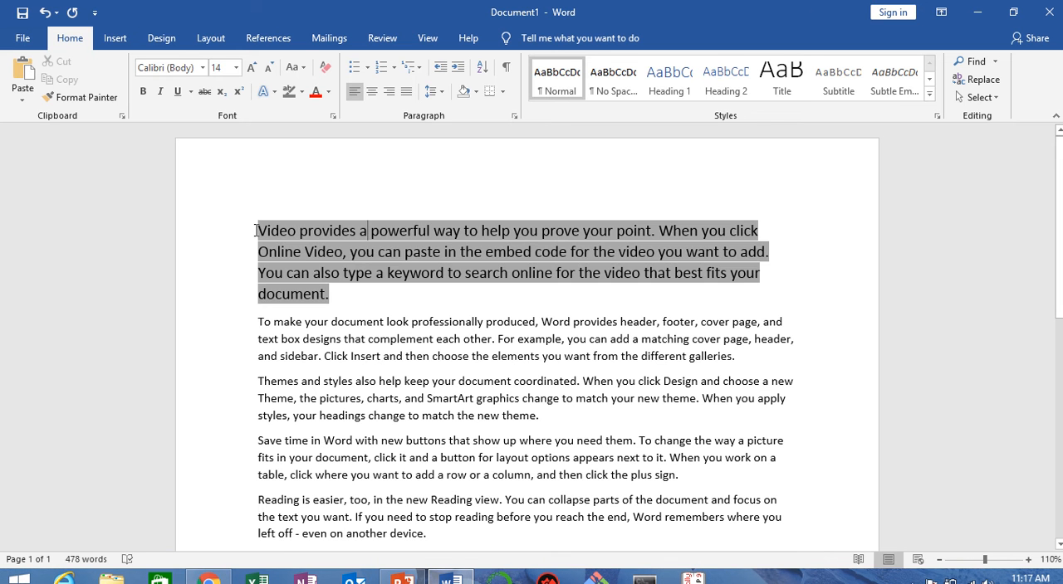
drag(256, 231, 337, 293)
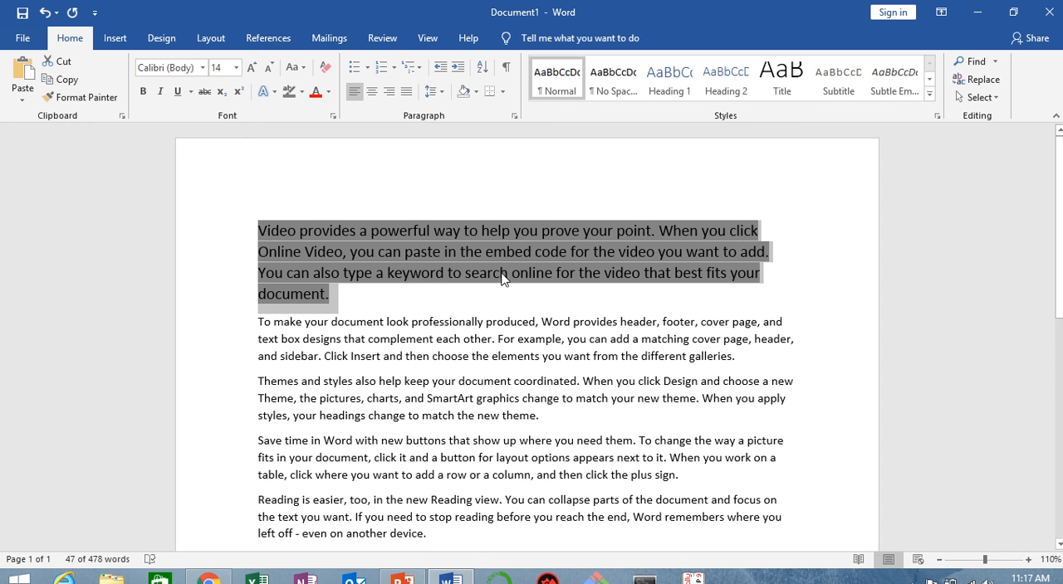
click(387, 305)
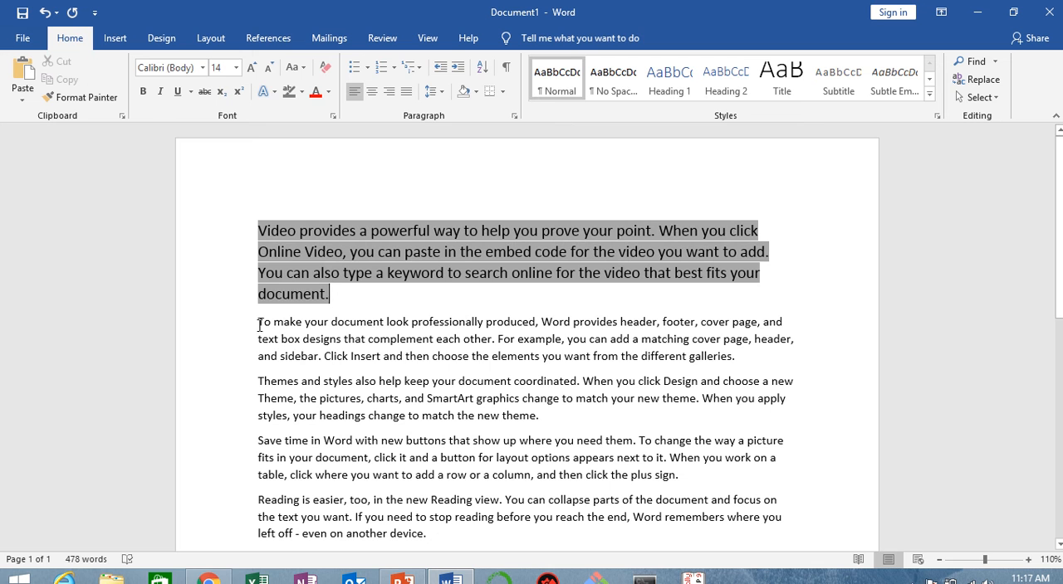
Step: Change the font color of the second paragraph, "To make your document look professionally produced…", to standard light blue
drag(259, 325, 755, 359)
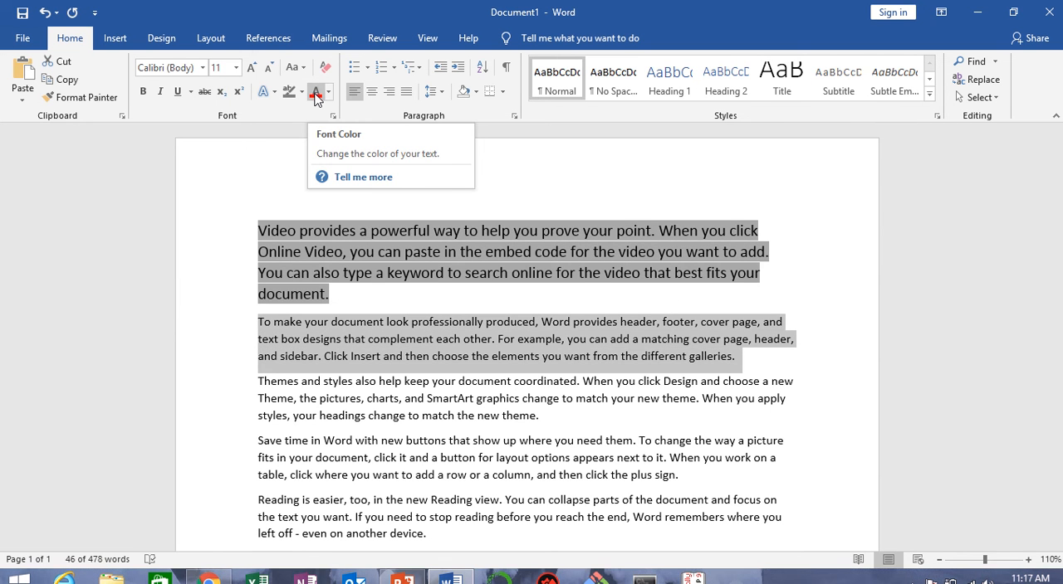
click(328, 94)
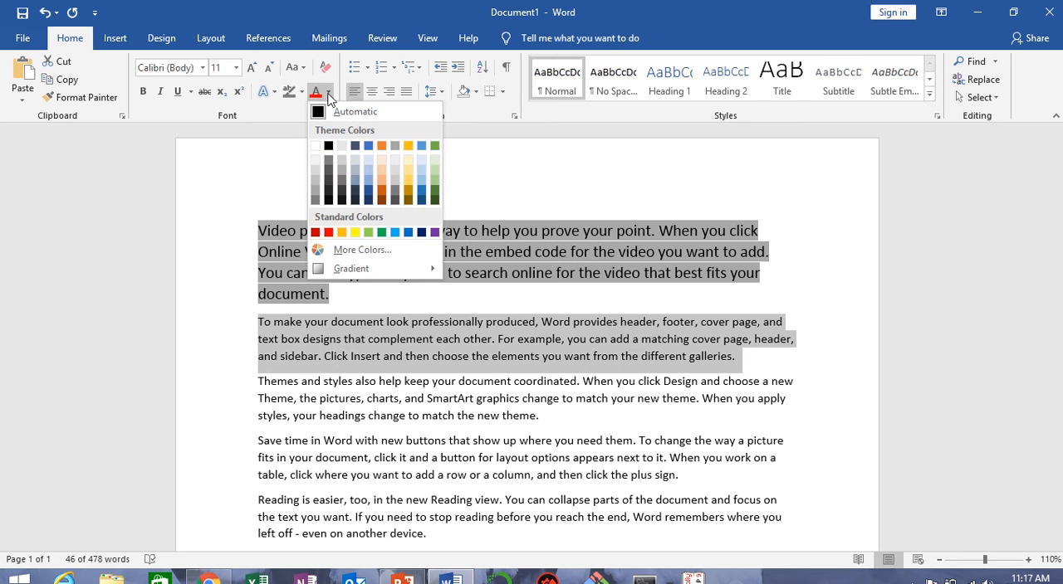
click(395, 233)
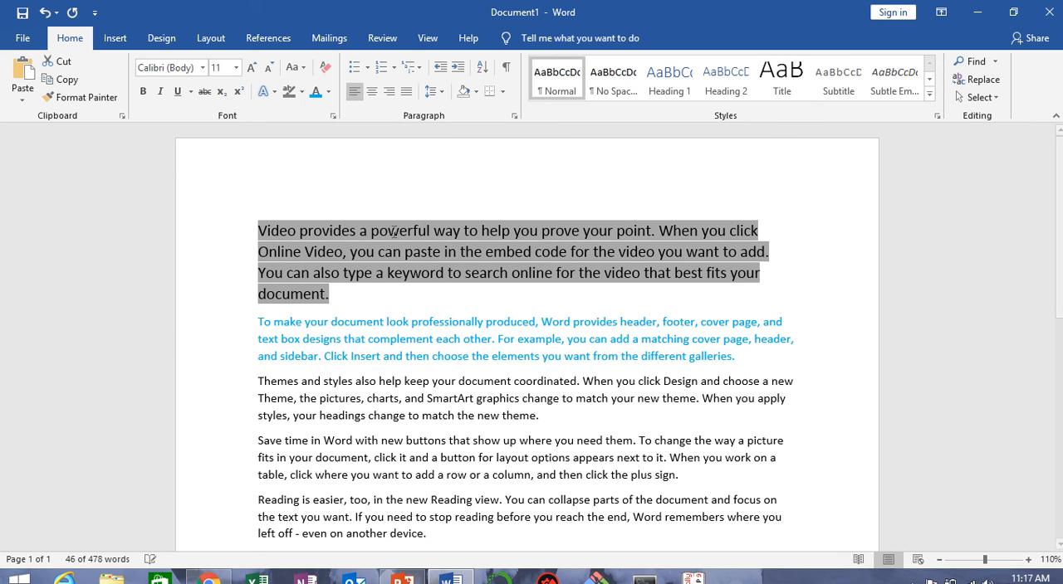
Step: Increase the font size of the light blue second paragraph to 16 and deselect it
click(251, 67)
click(251, 67)
click(251, 68)
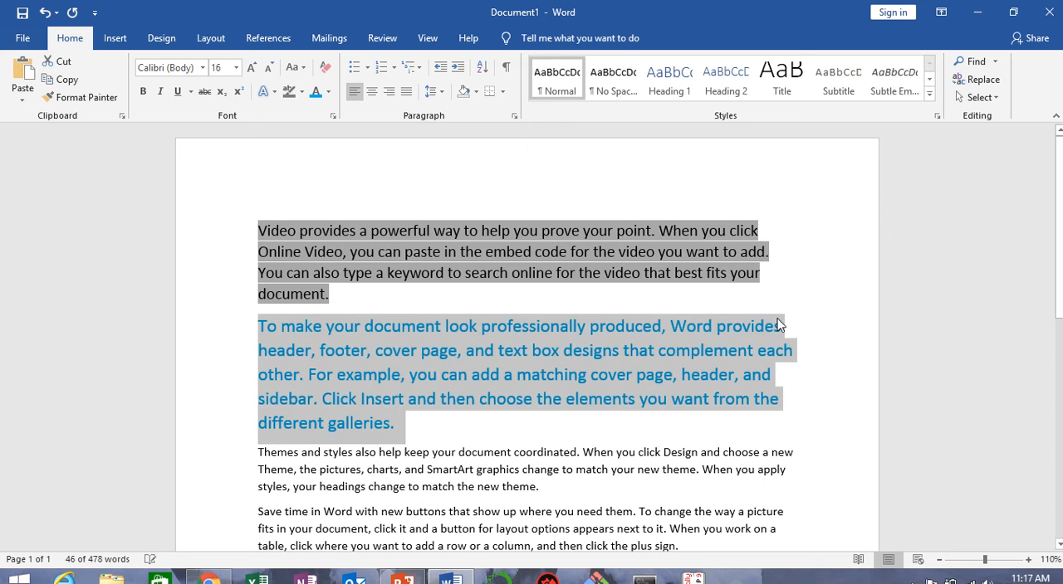
click(871, 275)
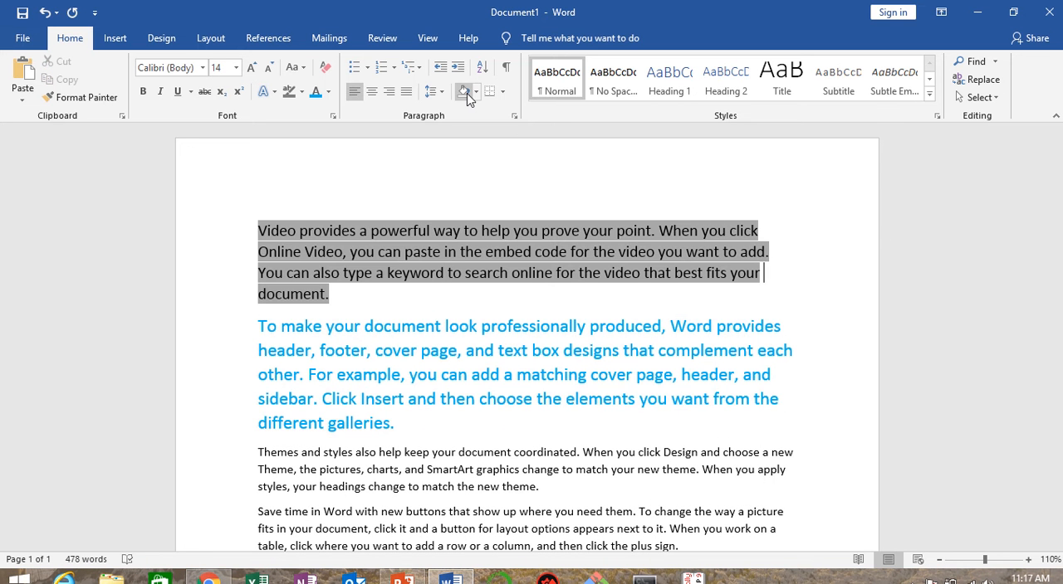
Step: Apply standard blue shading behind the third paragraph, "Themes and styles also help…"
scroll(256, 399, down, 1)
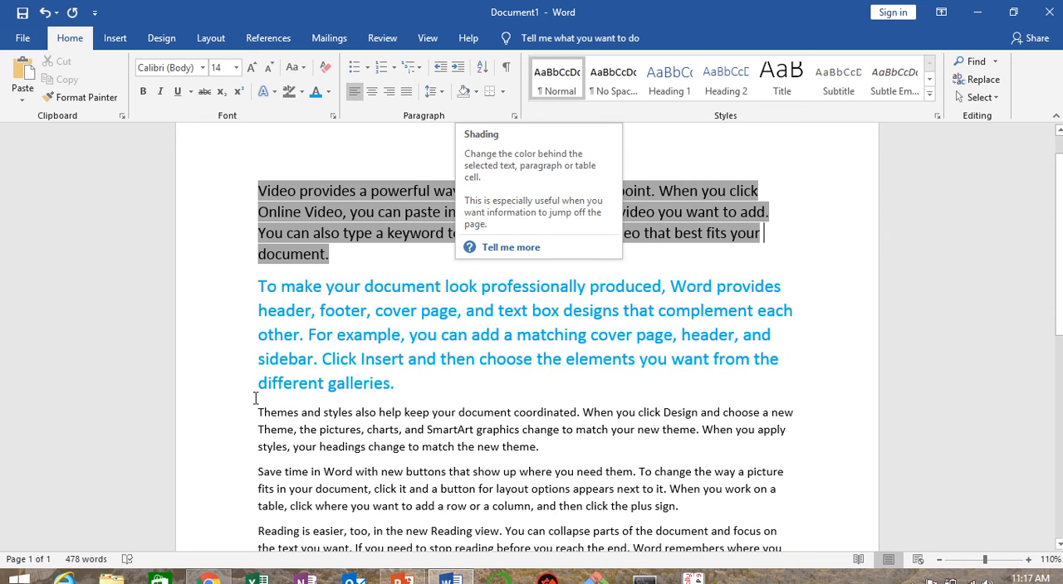
drag(260, 413, 540, 448)
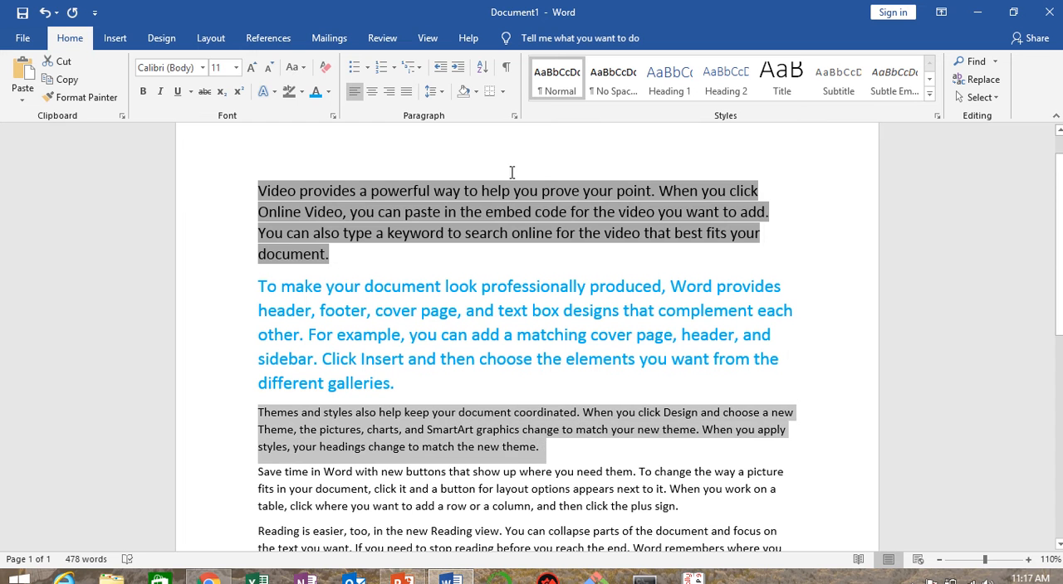
click(476, 91)
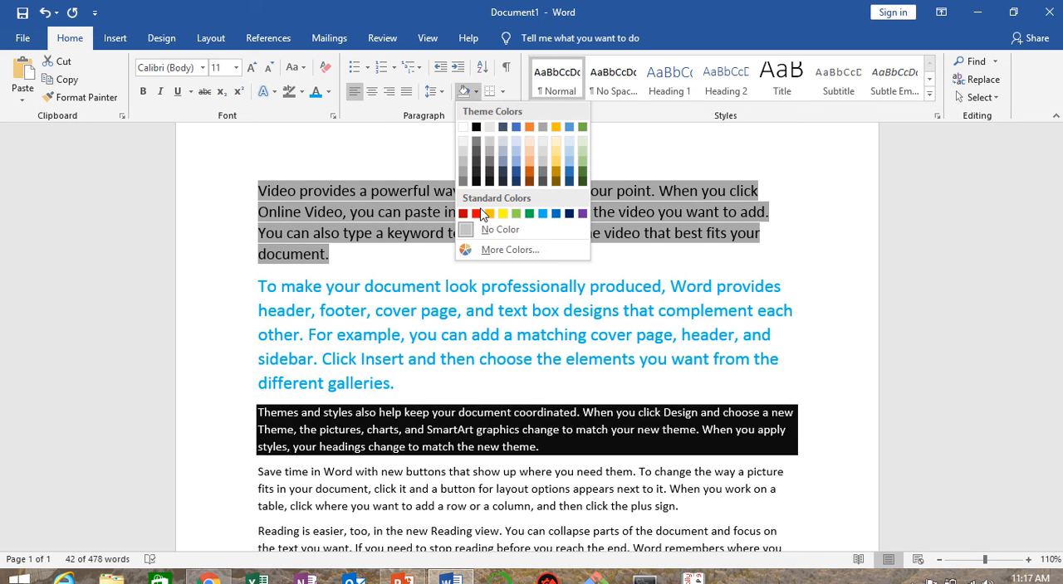
click(556, 215)
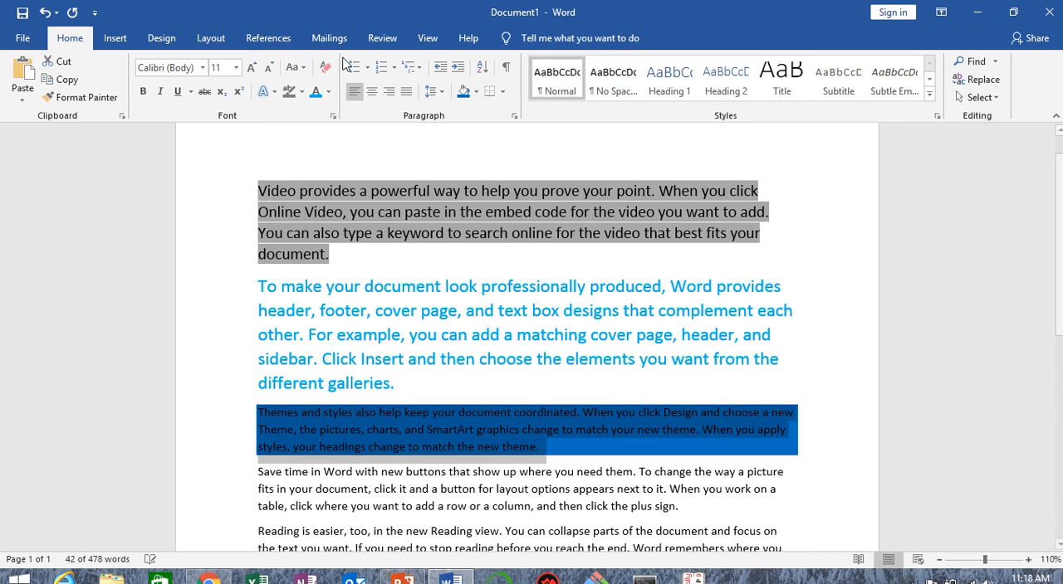
Step: Increase the font size of the blue-shaded third paragraph to 16 and deselect it
click(251, 70)
click(251, 70)
click(251, 70)
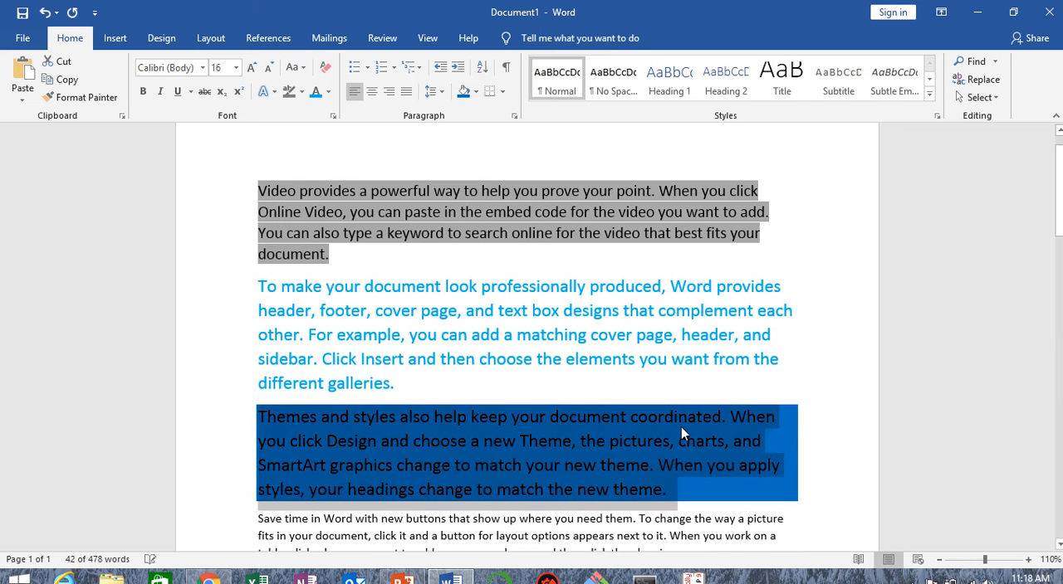
click(794, 422)
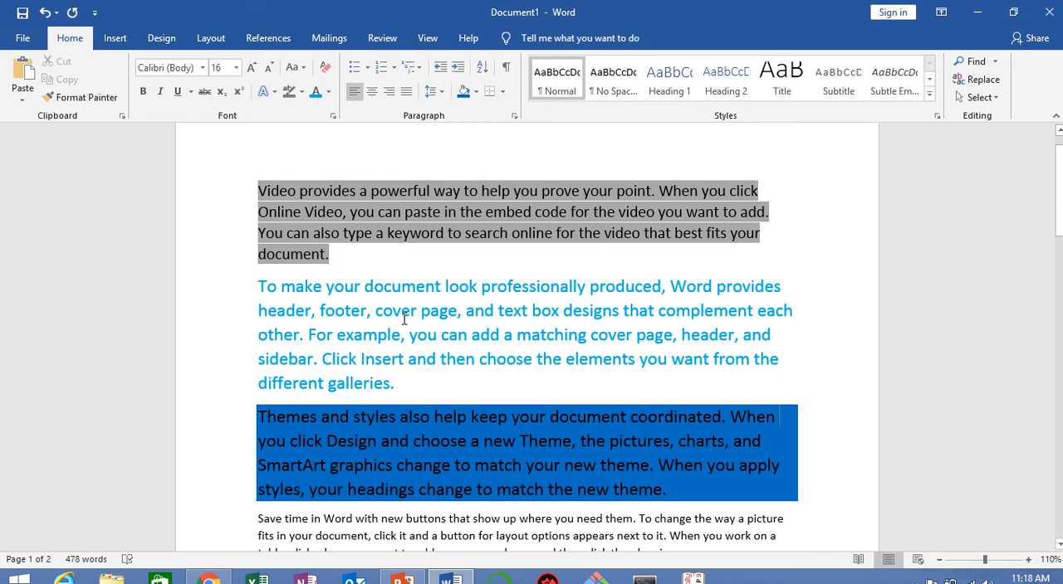
mouse_move(406, 4)
click(426, 44)
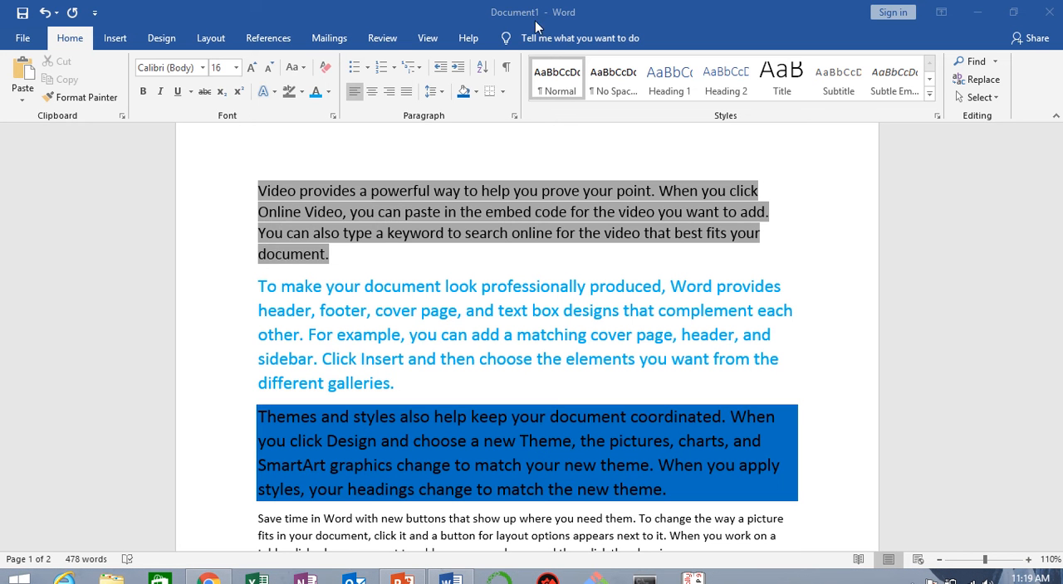
Step: Undo the recent highlighting, light blue font color, blue shading and size changes on the first three paragraphs
mouse_move(489, 5)
key(ctrl+z)
key(ctrl+z)
key(ctrl+z)
key(ctrl+z)
key(ctrl+z)
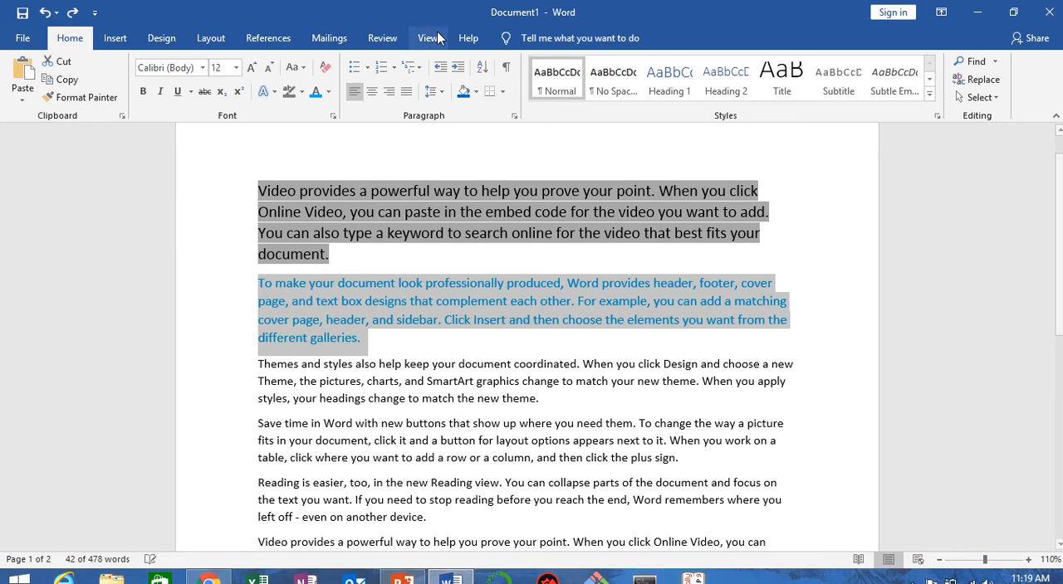
key(ctrl+z)
key(ctrl+z)
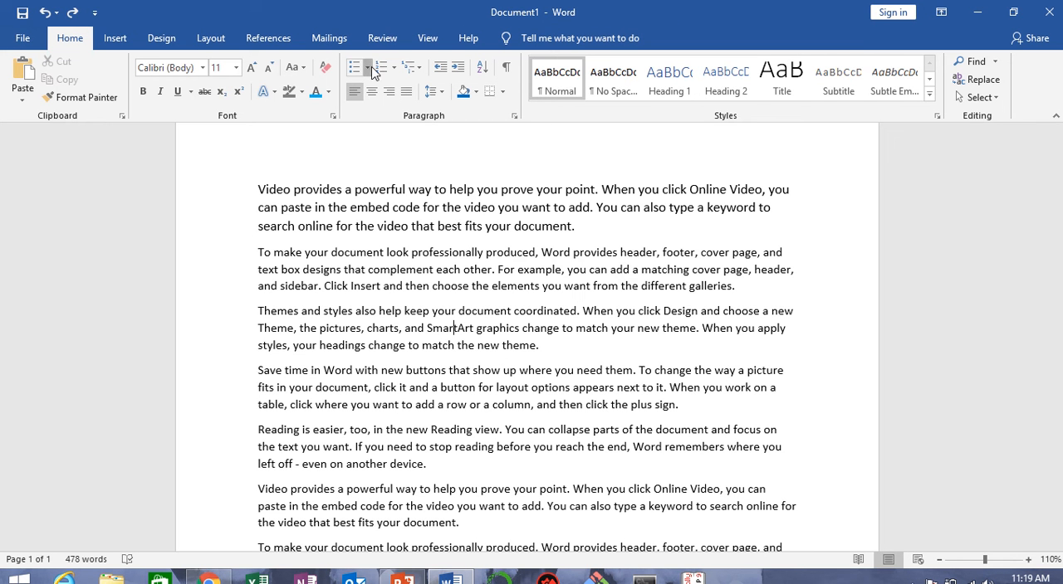
Step: Apply solid round bullets to the first three paragraphs
click(266, 193)
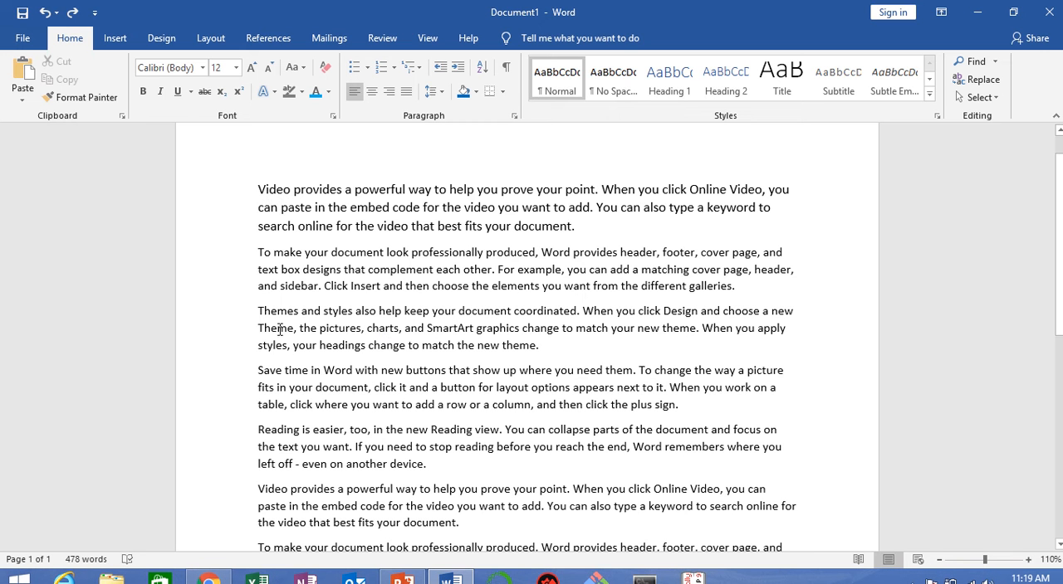
drag(281, 195, 484, 358)
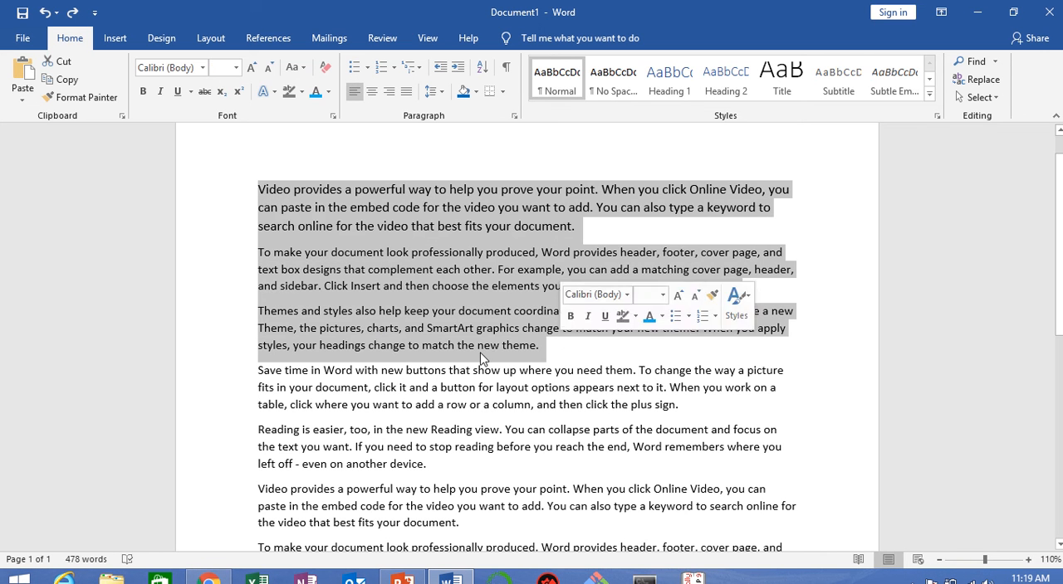
click(369, 68)
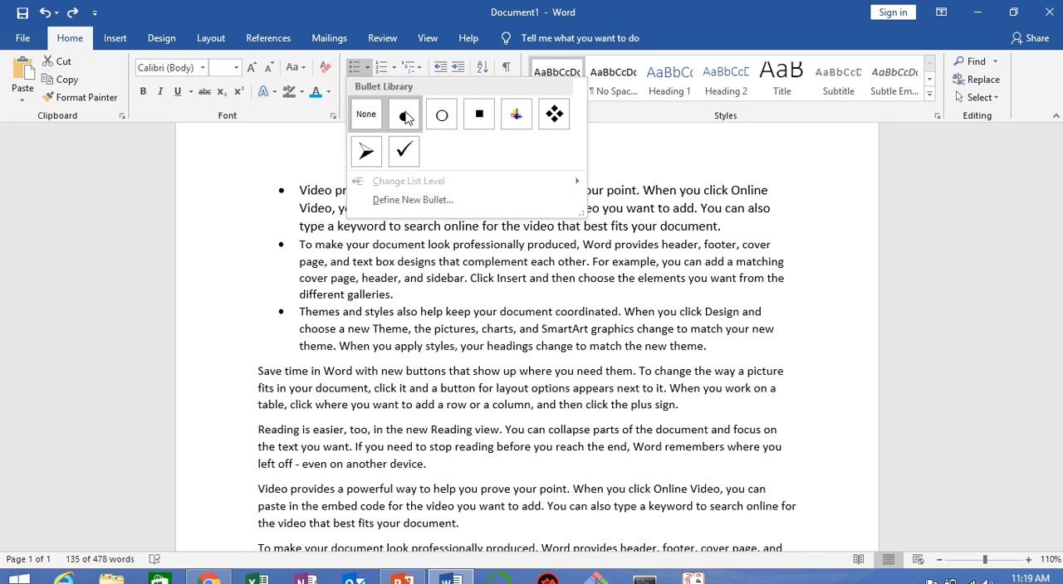
click(405, 118)
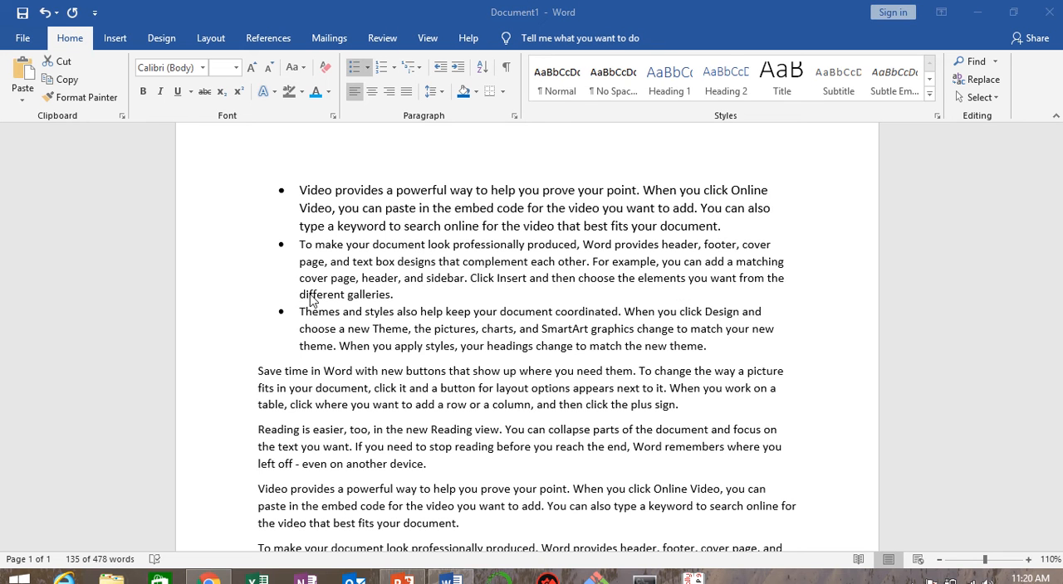
Step: Apply the arrowhead bullet to the fourth paragraph, "Save time in Word with new buttons…", and deselect it
shift+click(259, 373)
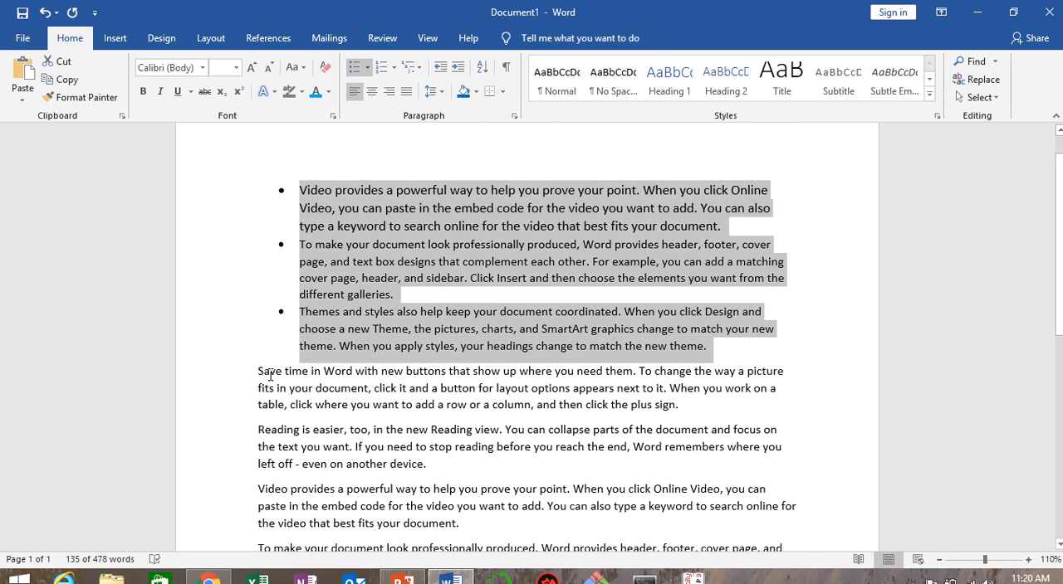
drag(270, 375, 739, 414)
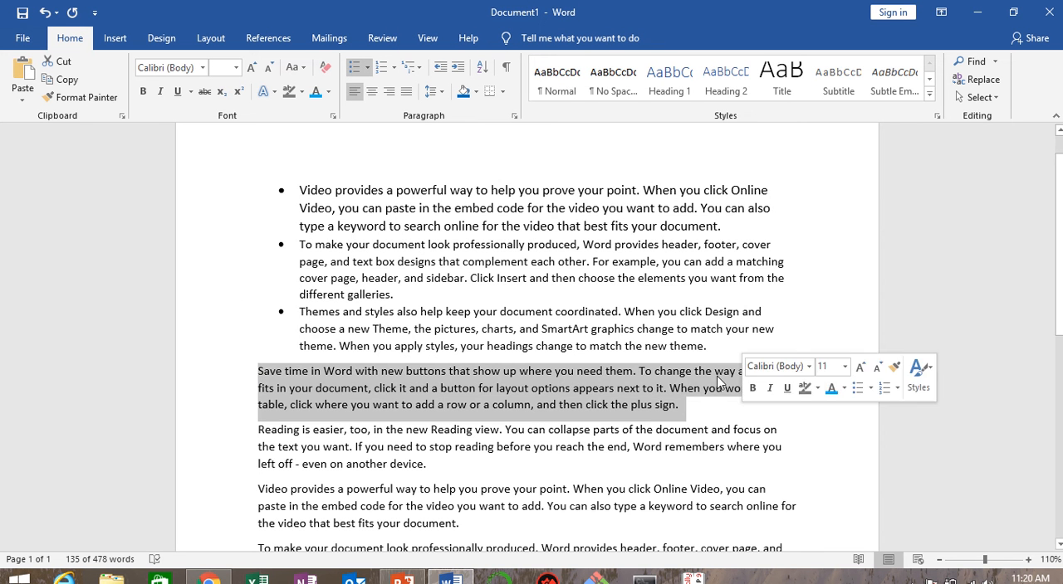
click(368, 70)
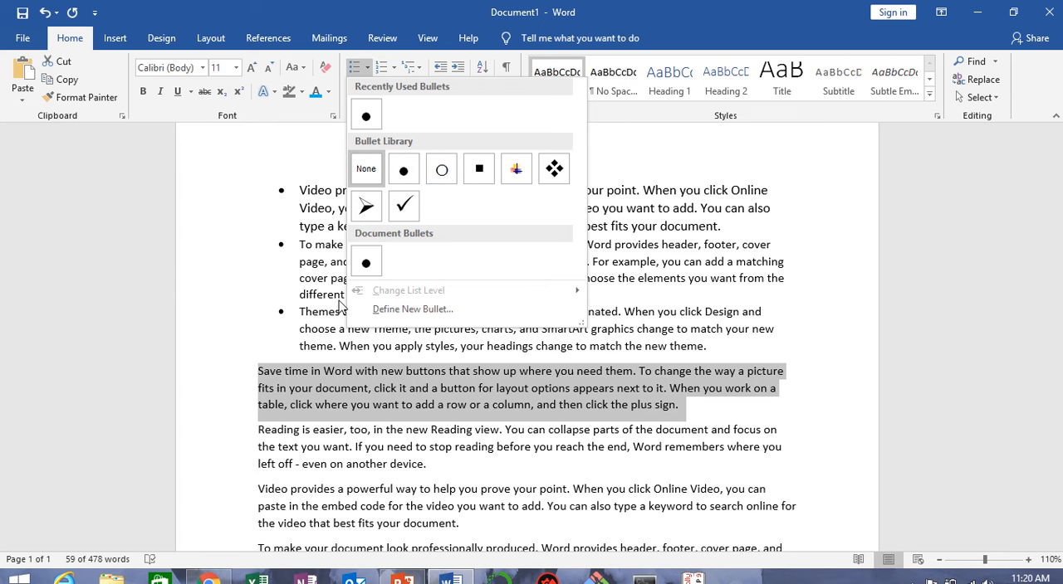
click(374, 205)
click(296, 440)
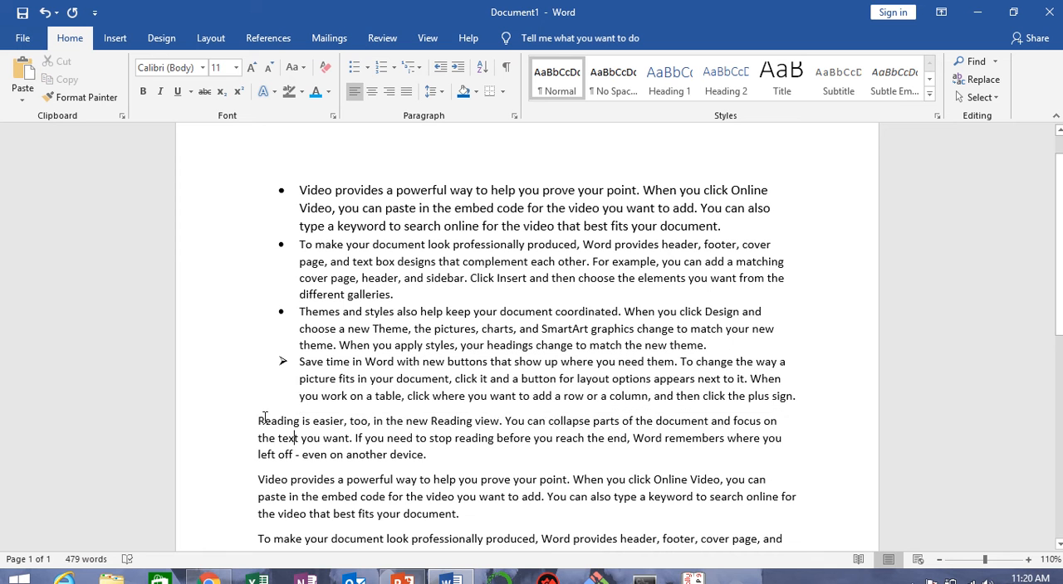
Step: Apply the four-diamond bullet to the fifth and sixth paragraphs, starting at "Reading is easier, too…", and deselect them
triple_click(308, 442)
drag(309, 441, 486, 511)
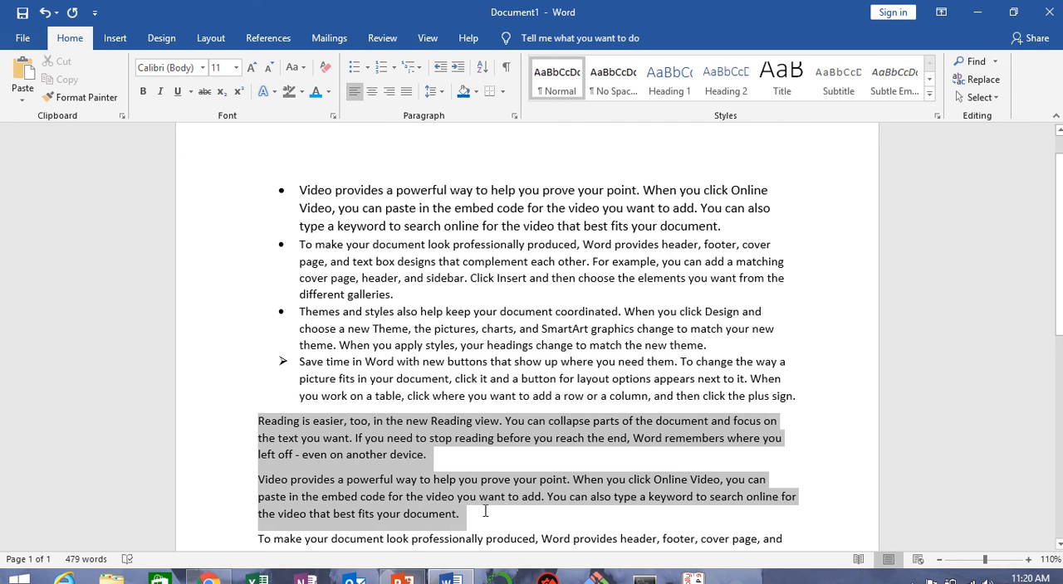
click(367, 68)
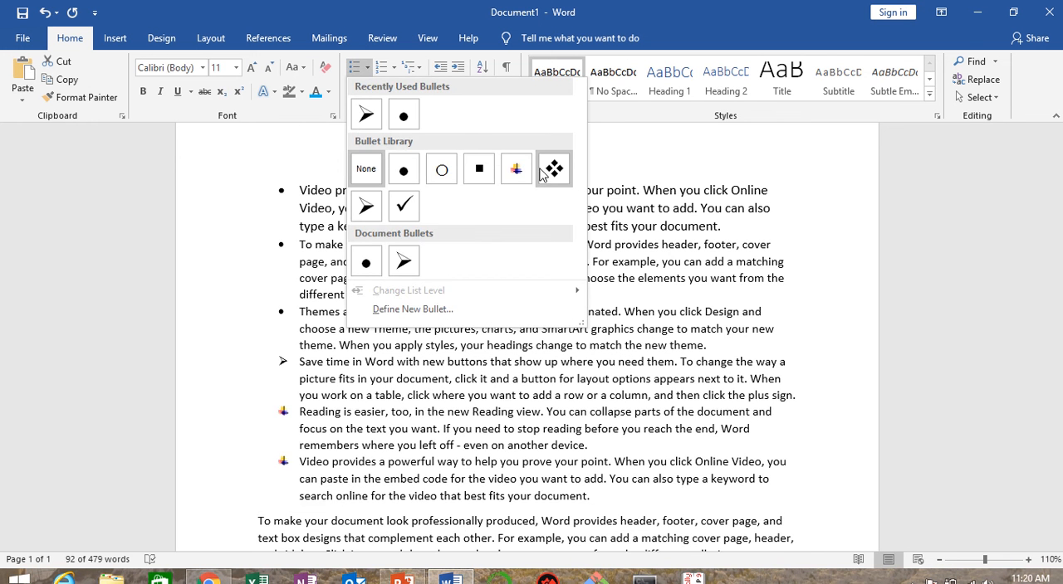
click(551, 170)
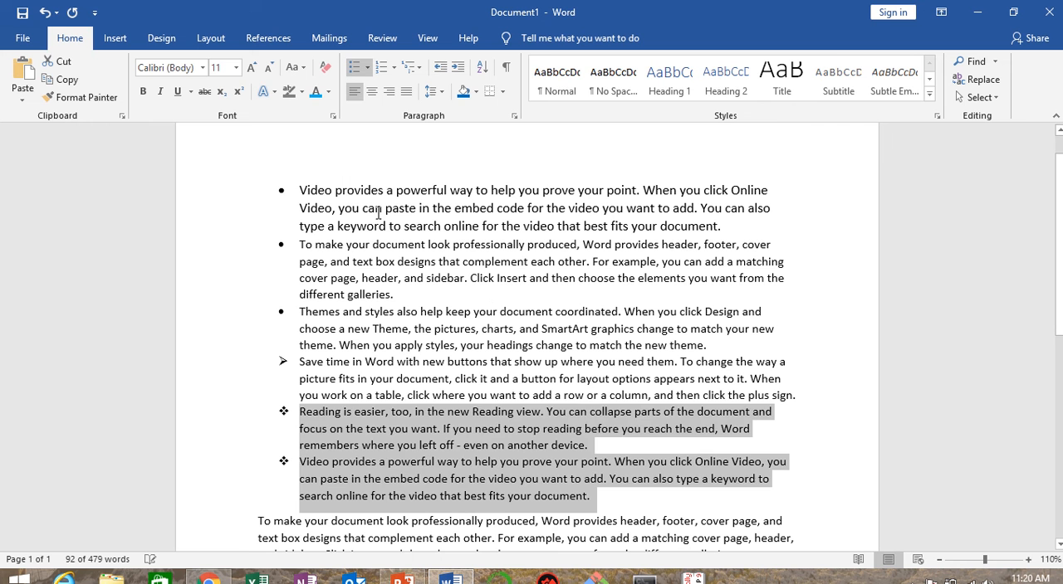
click(475, 413)
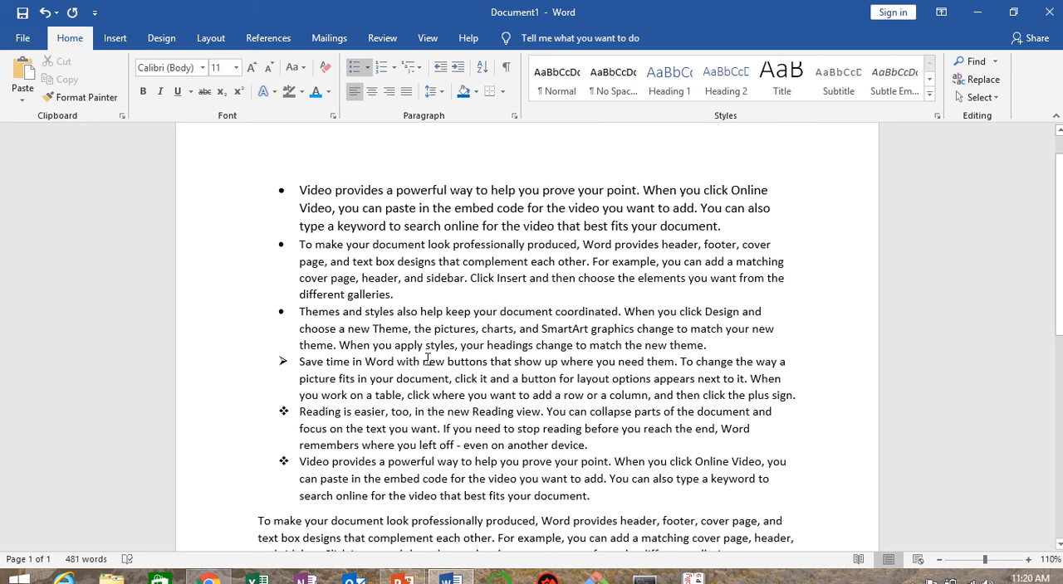
Step: Undo all the bullet formatting and the first paragraph's earlier font size increase, and deselect the text
key(ctrl+z)
key(ctrl+z)
key(ctrl+z)
key(ctrl+z)
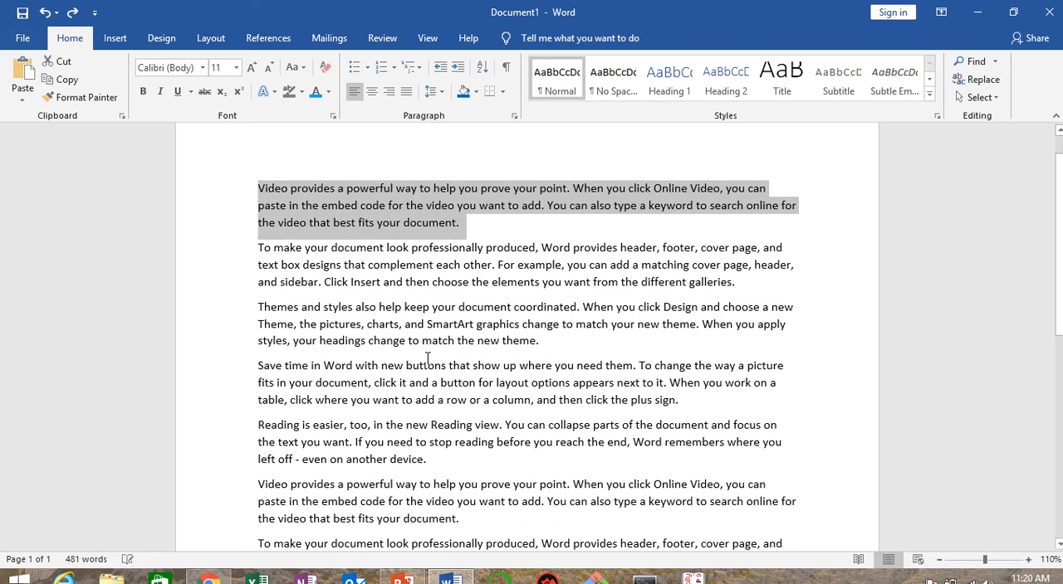
click(454, 306)
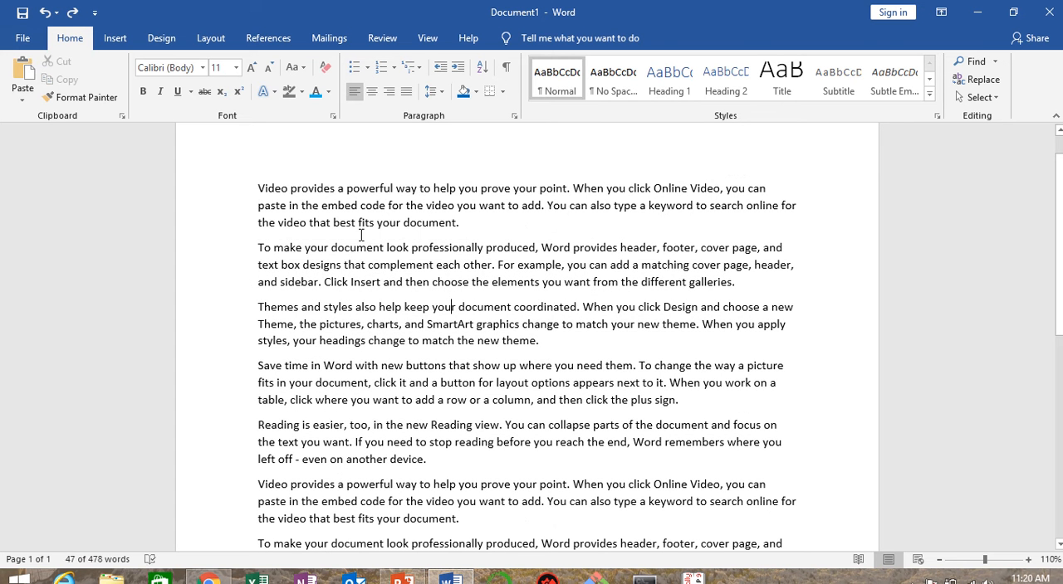
Step: Number the first four paragraphs with the uppercase Roman numeral format (I., II., III.)
click(395, 68)
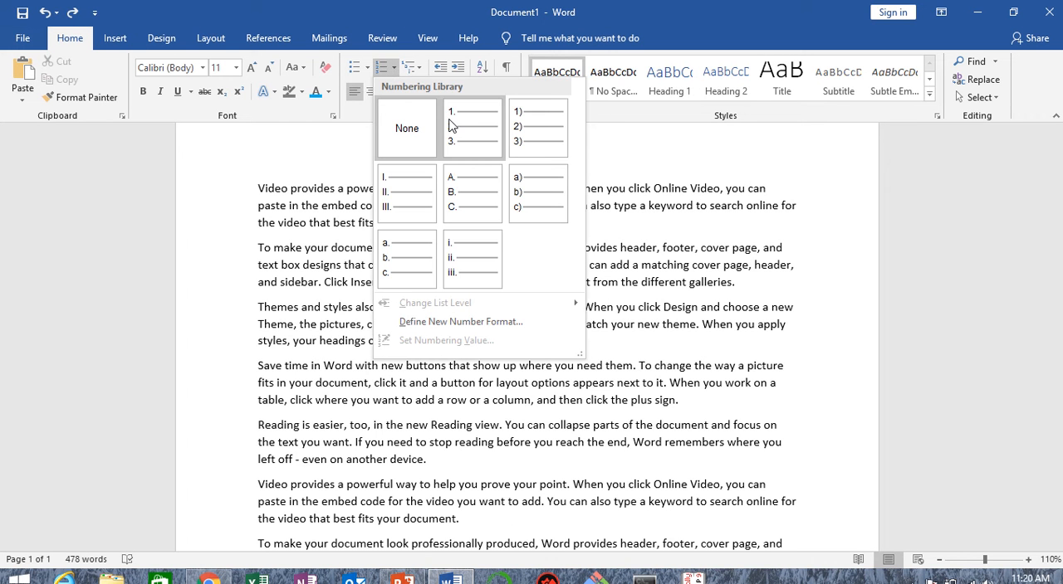
click(294, 416)
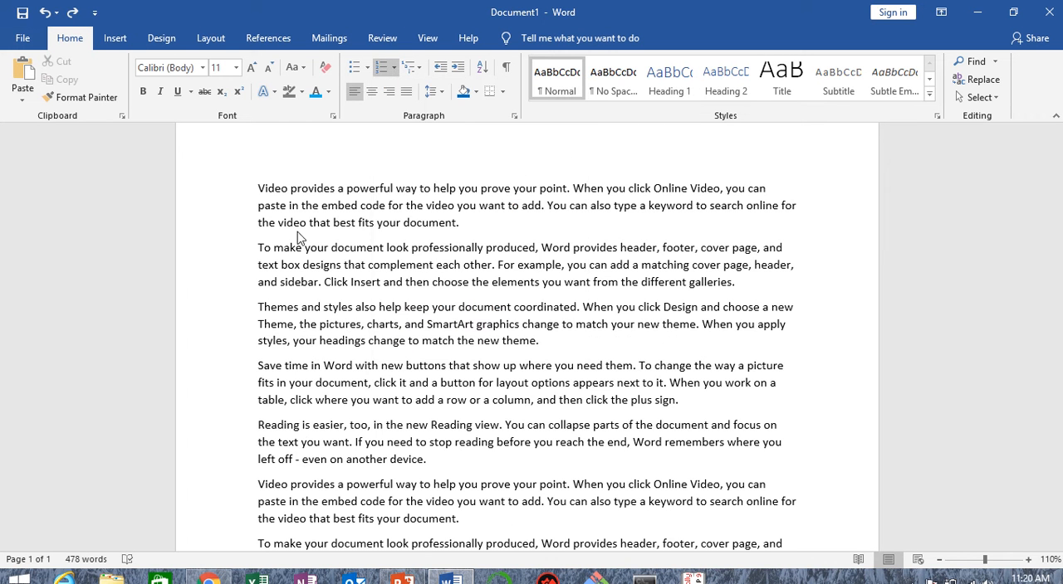
drag(264, 187, 734, 409)
click(394, 67)
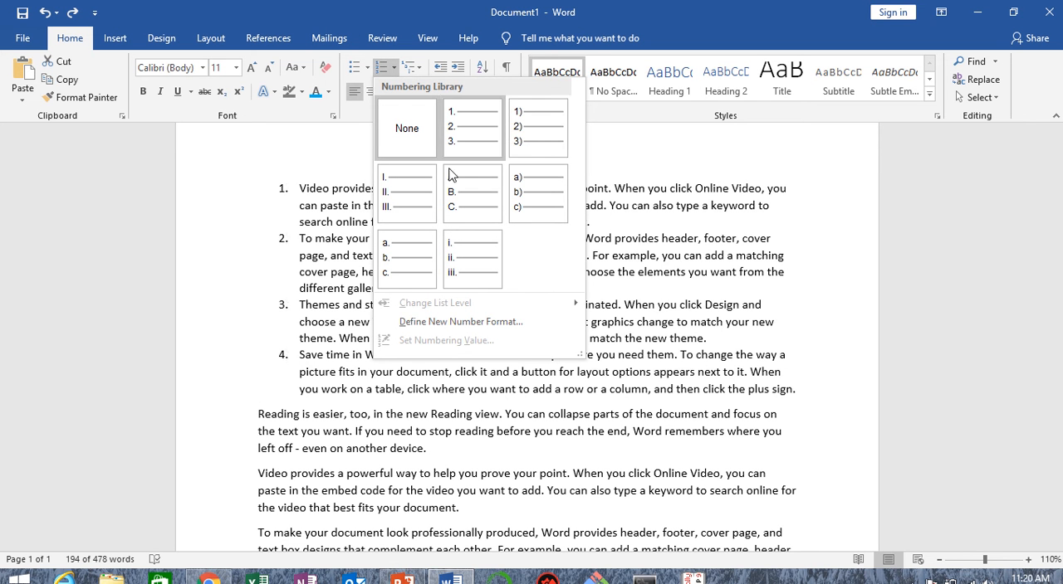
click(410, 183)
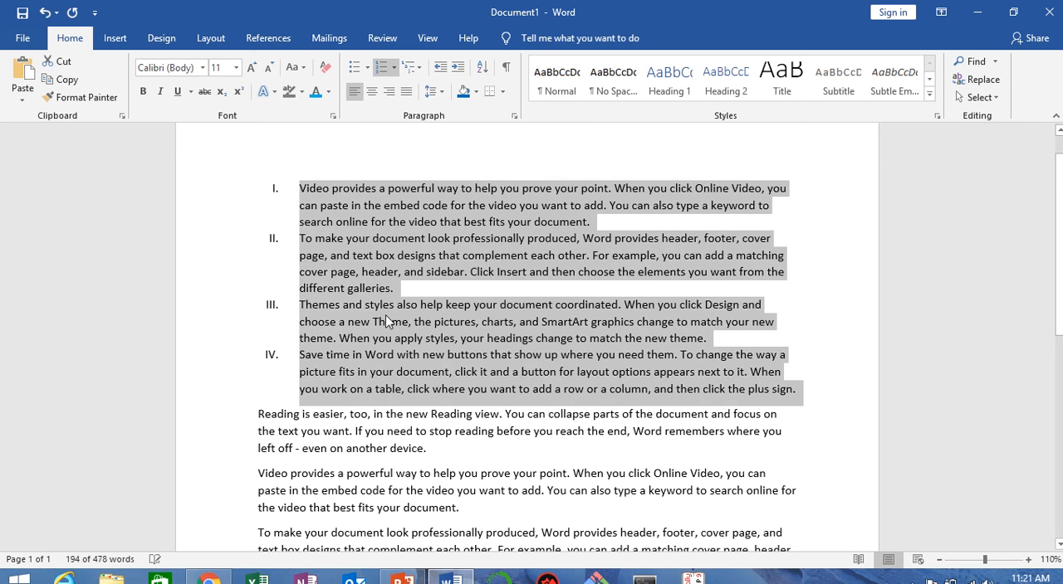
Step: Undo the Roman numeral numbering and look over the other formats in the numbering library
key(ctrl+z)
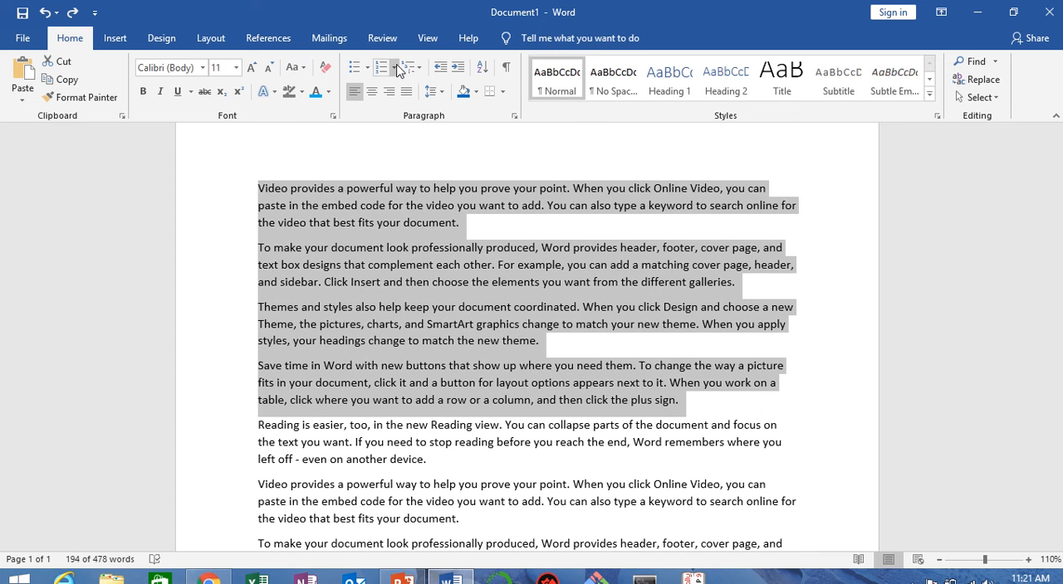
click(394, 67)
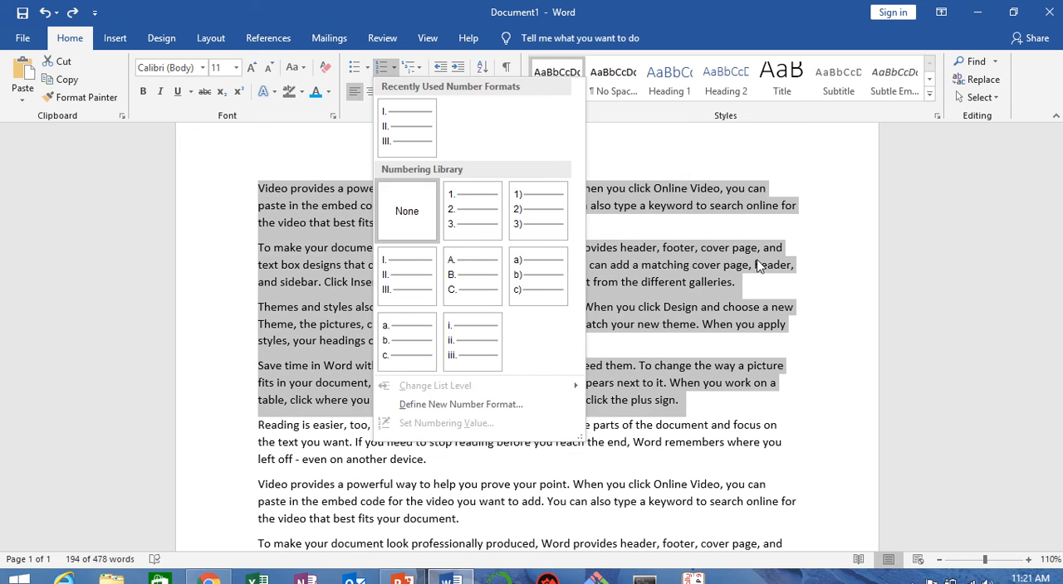
click(809, 207)
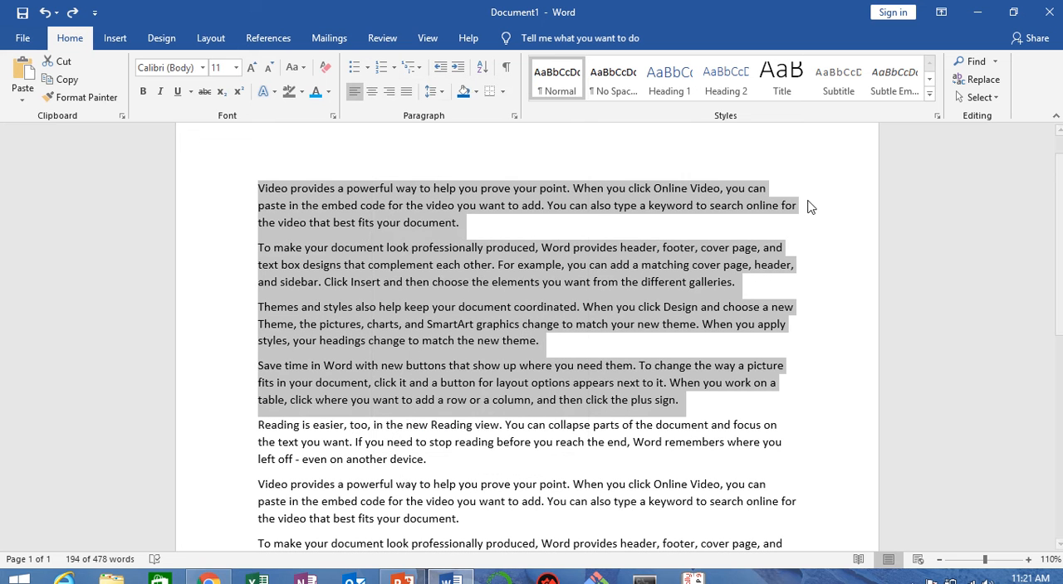
Step: Examine the multilevel list library and the heading levels of the "Article I. / Section 1.01" format
click(420, 71)
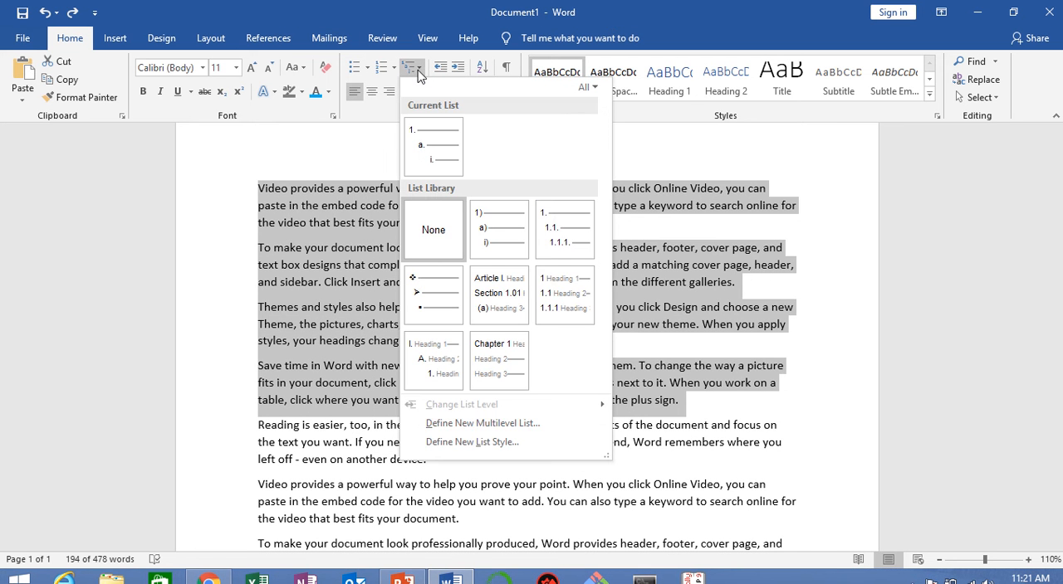
mouse_move(509, 219)
mouse_move(448, 138)
mouse_move(509, 307)
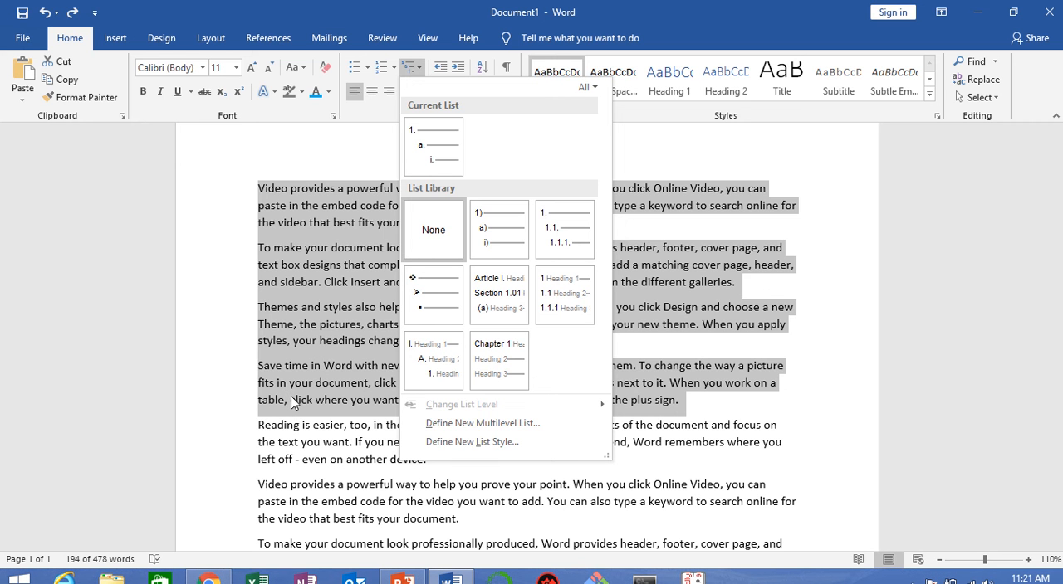
mouse_move(495, 346)
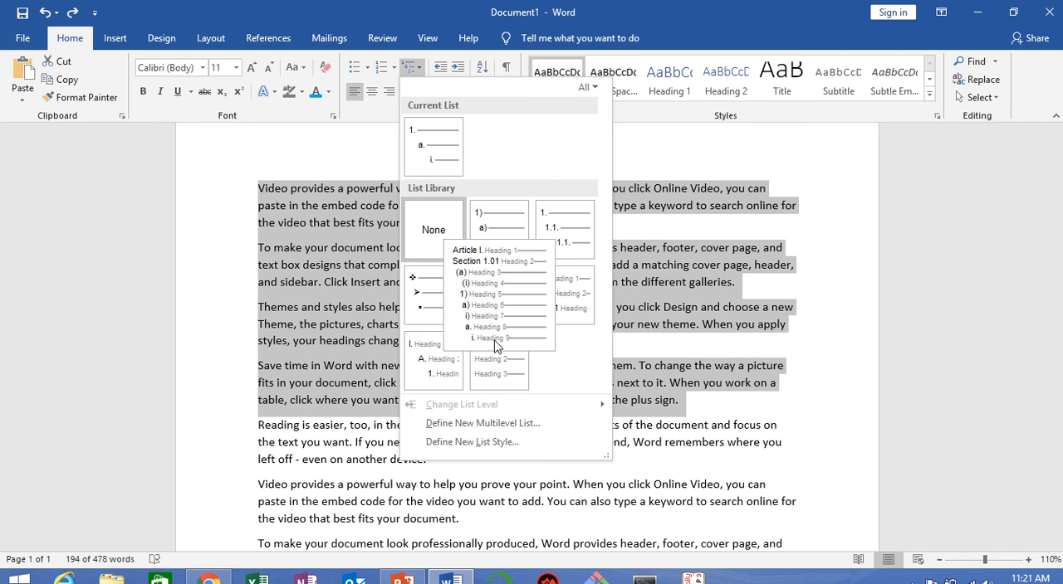
key(Escape)
Step: Delete all of the document's text
key(ctrl+a)
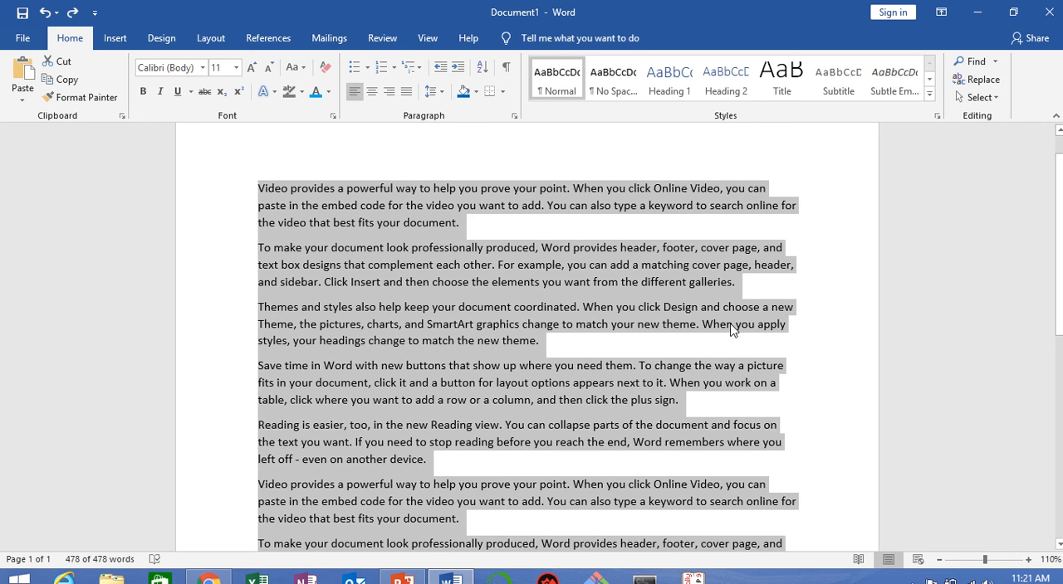
key(Delete)
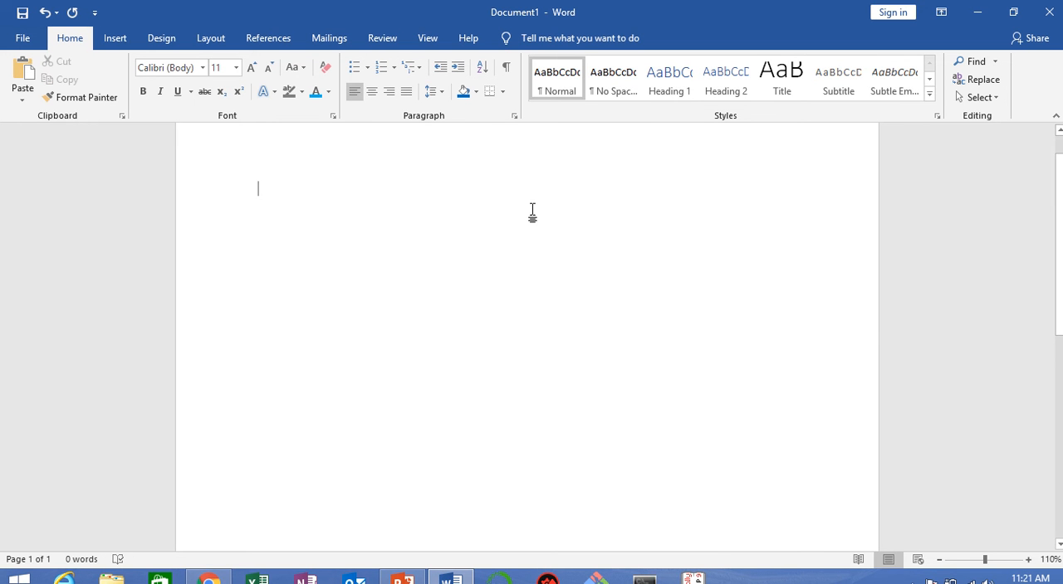
scroll(540, 234, up, 1)
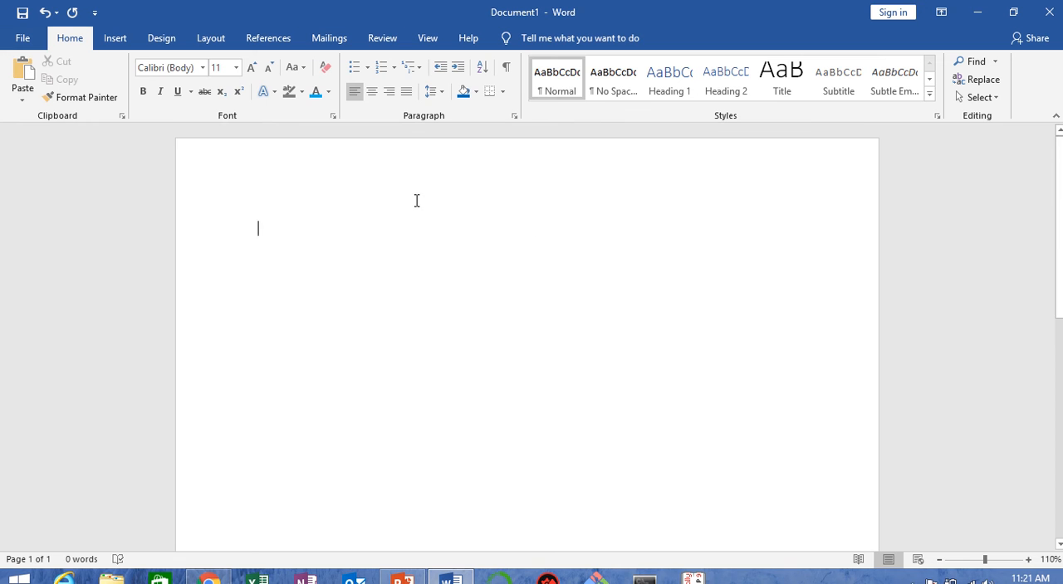
Step: Start defining a new list style named "My List" and set its 1st level numbering to "A, B, C, …"
mouse_move(454, 1)
click(426, 35)
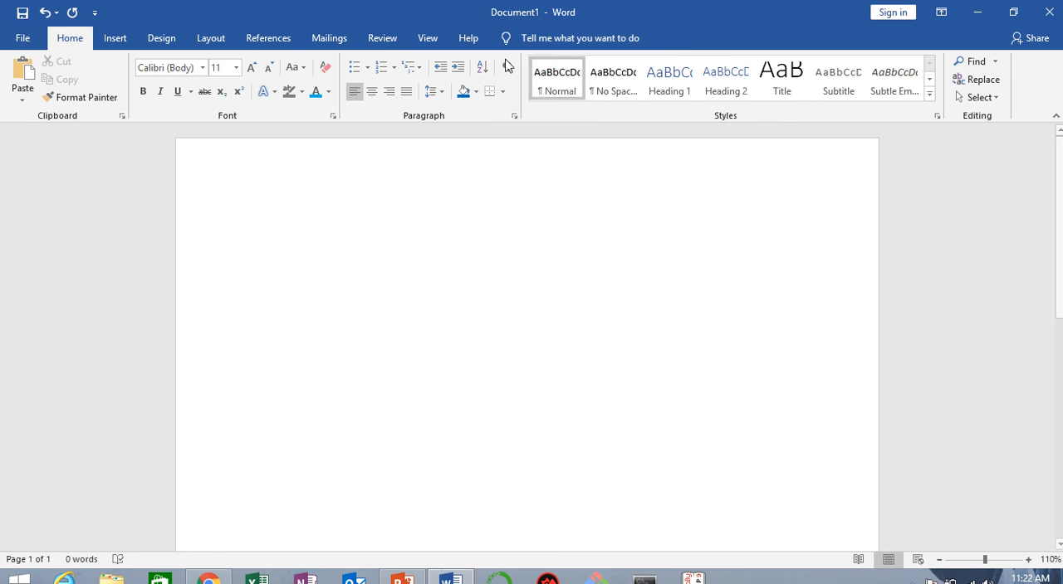
click(412, 67)
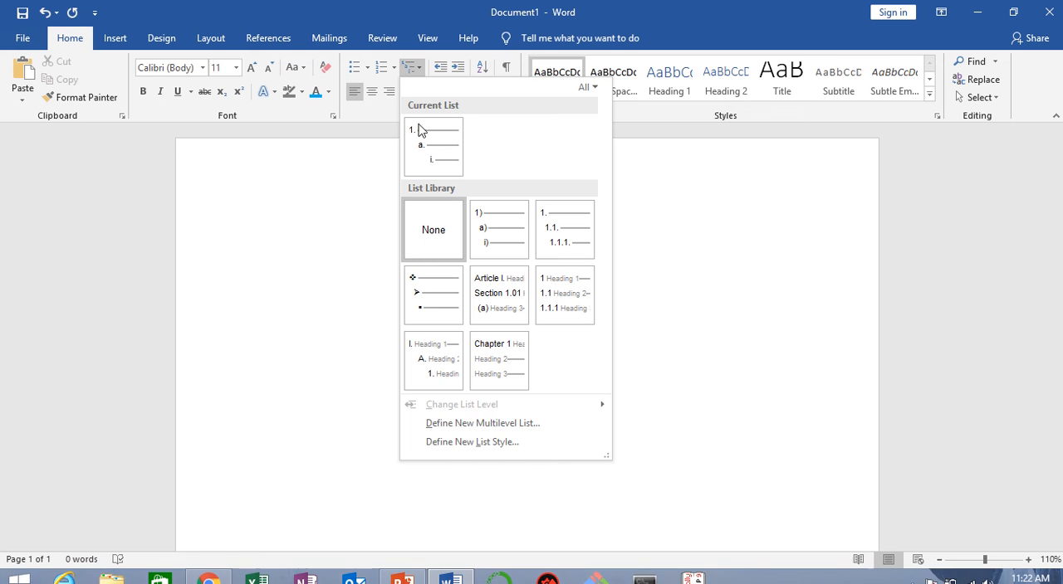
click(522, 444)
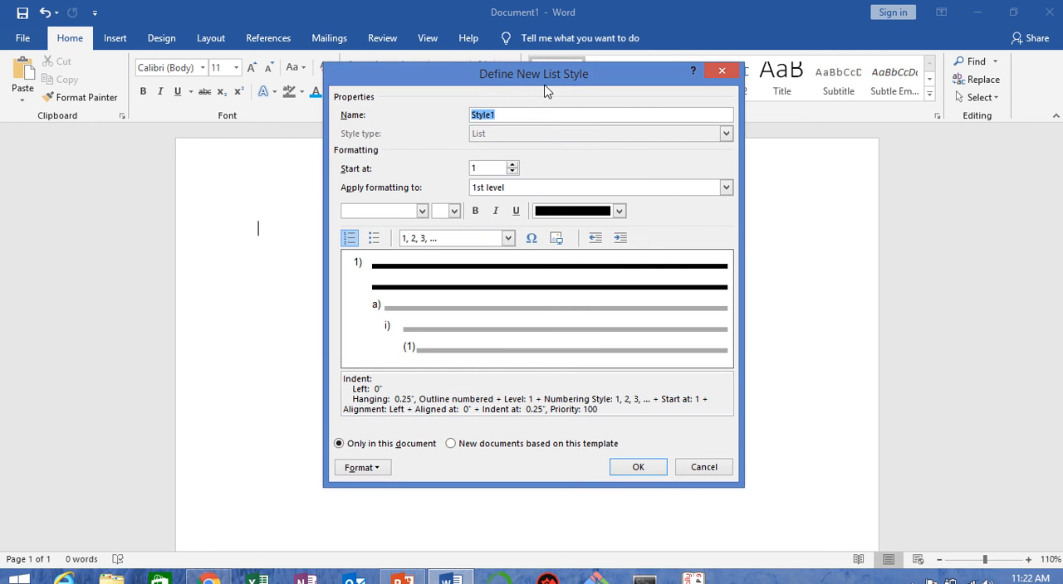
click(515, 117)
key(BackSpace)
key(BackSpace)
key(BackSpace)
key(BackSpace)
key(BackSpace)
text(My List)
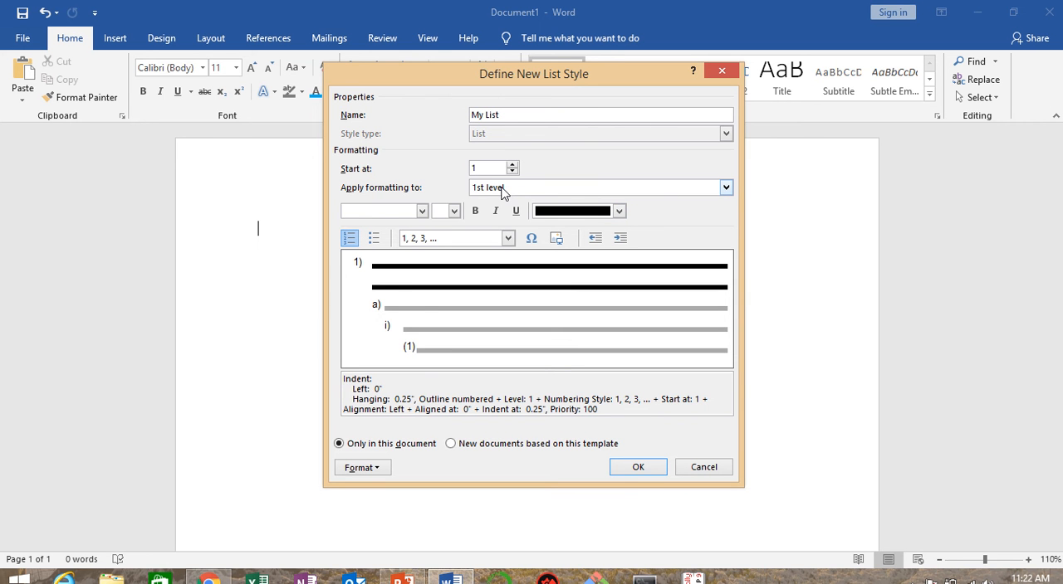
click(509, 238)
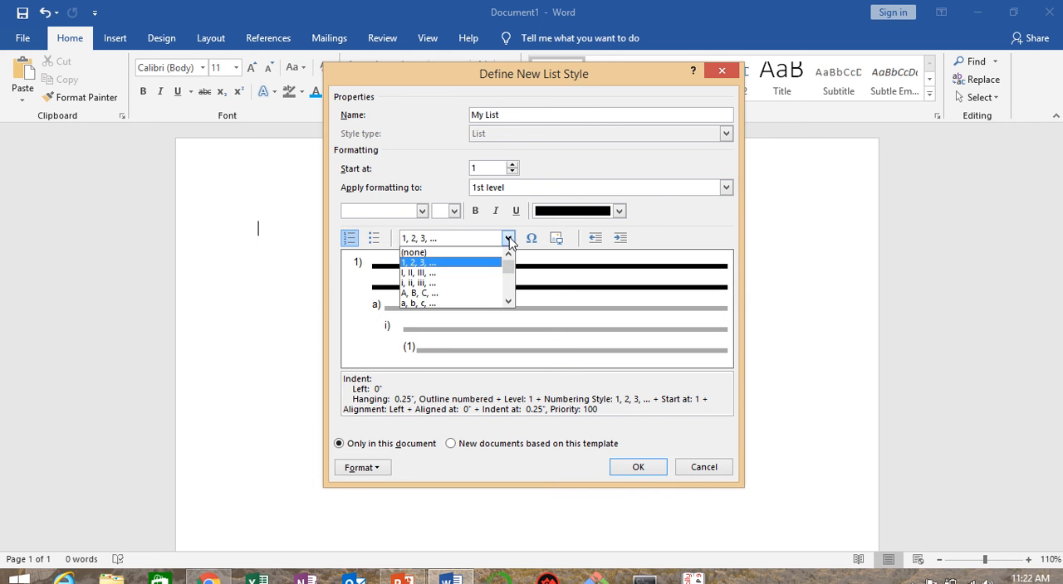
click(454, 295)
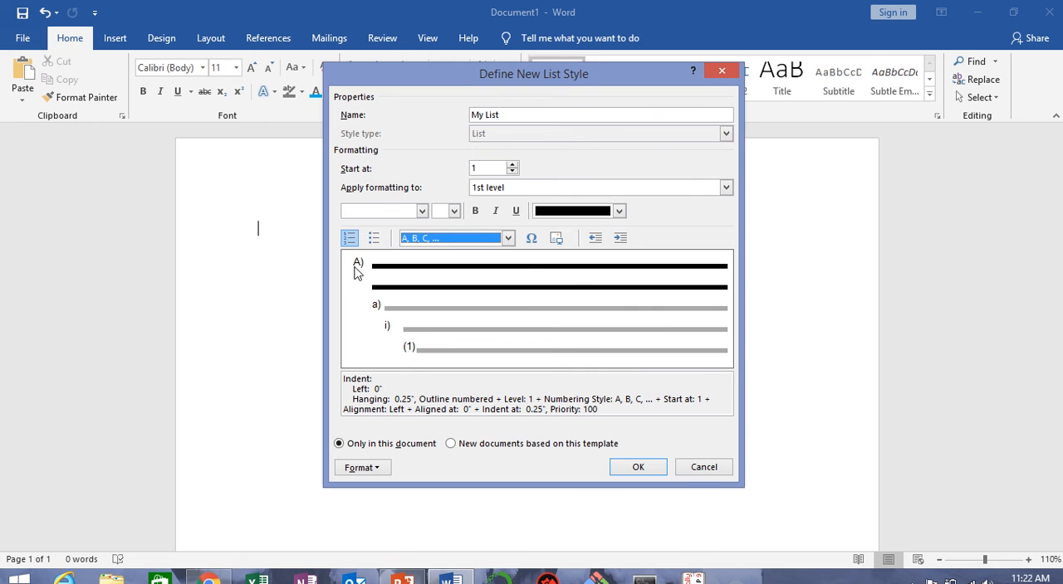
Step: Color the 1st level numbering red and set the 2nd level's numbering style to "I, II, III, …"
click(619, 211)
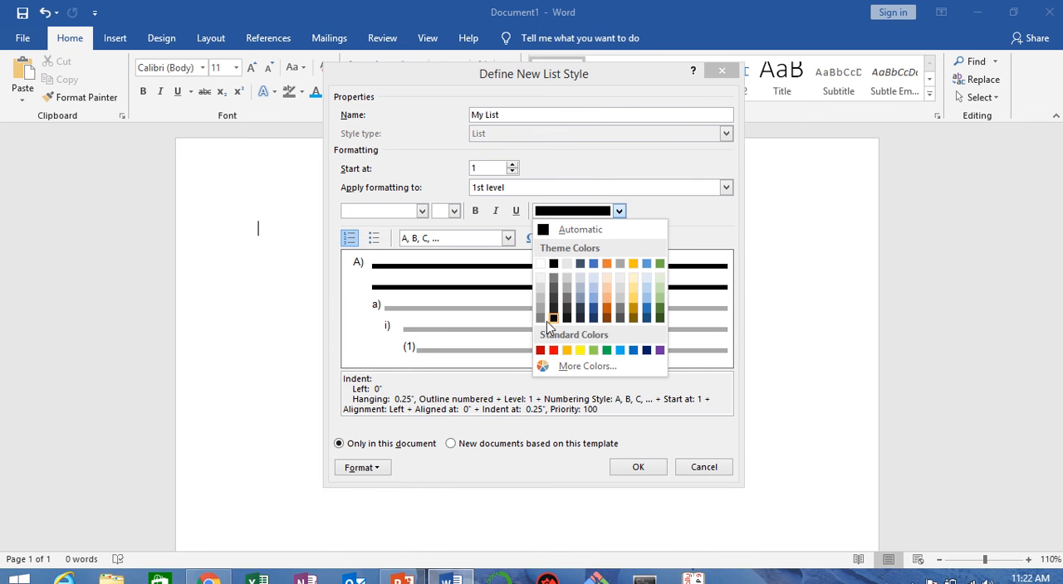
click(553, 350)
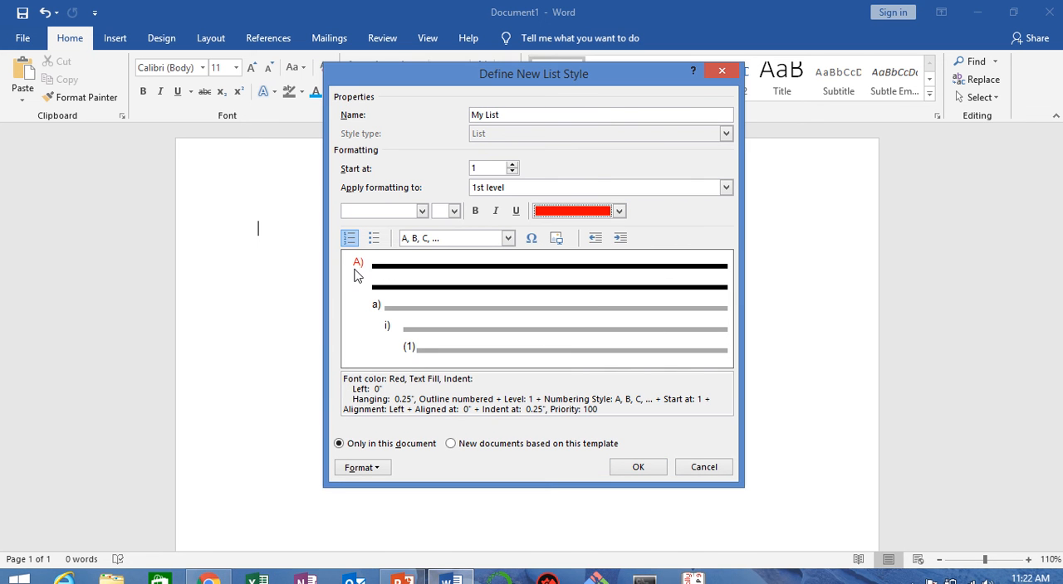
click(726, 189)
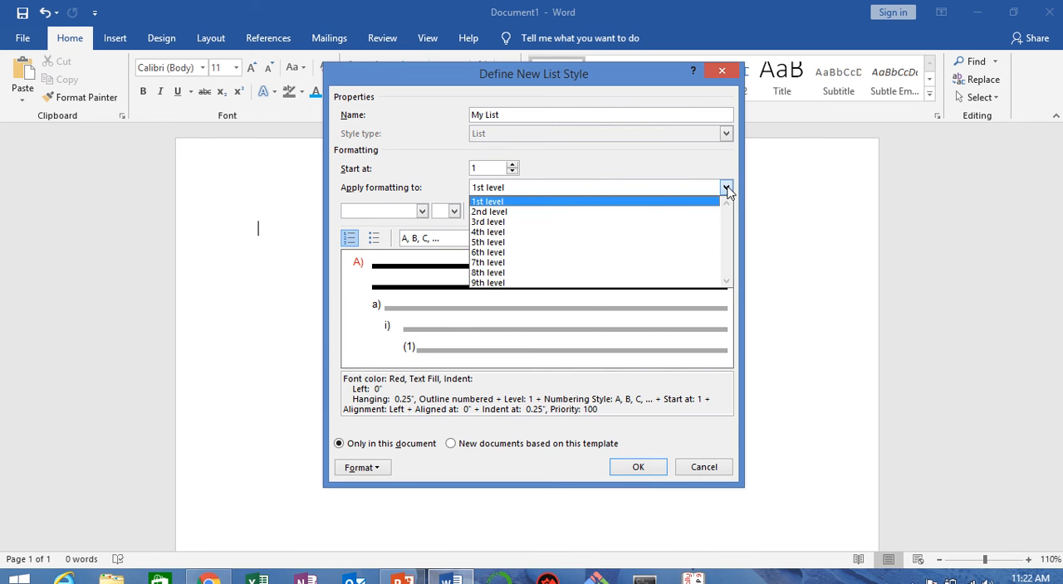
click(515, 212)
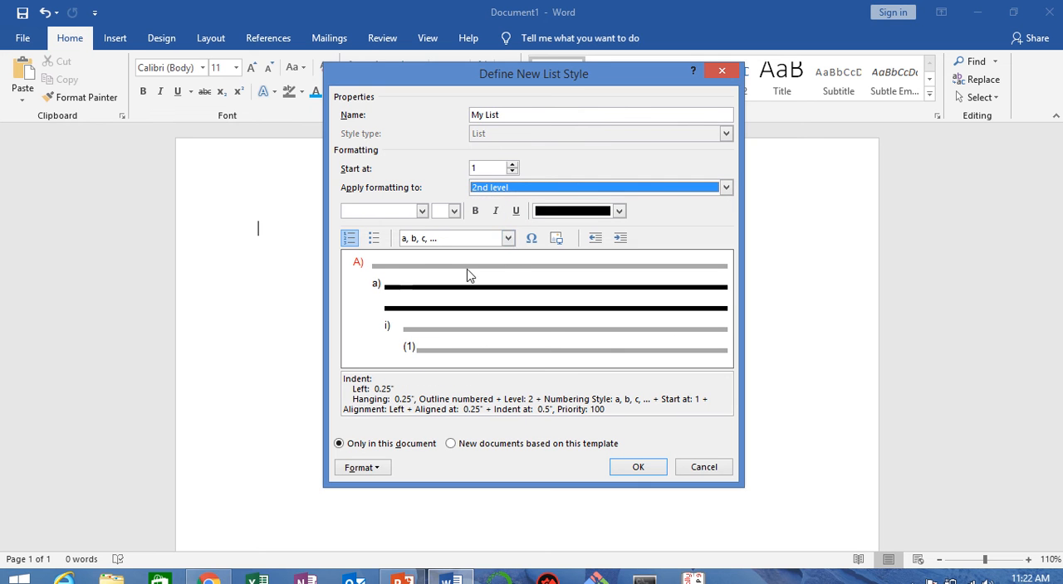
click(508, 238)
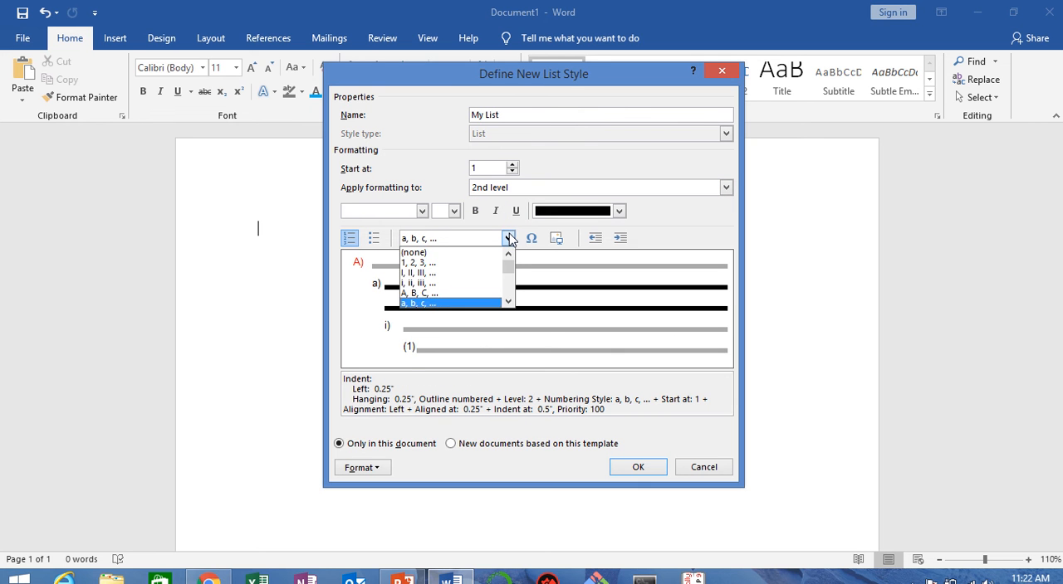
click(435, 275)
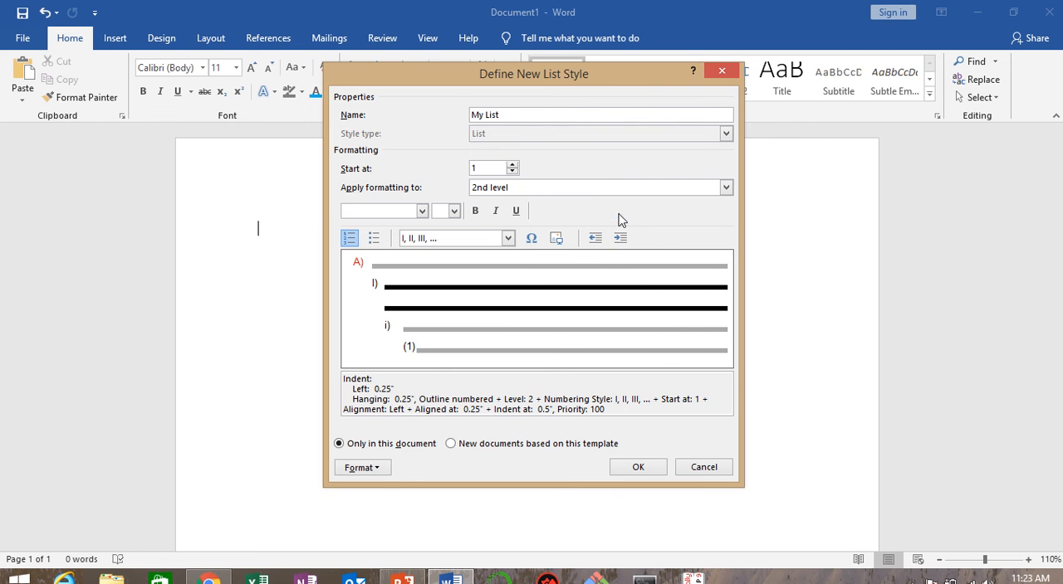
Step: Try yellow for the 2nd level numbering, and settle on Light Blue as its font color
click(618, 212)
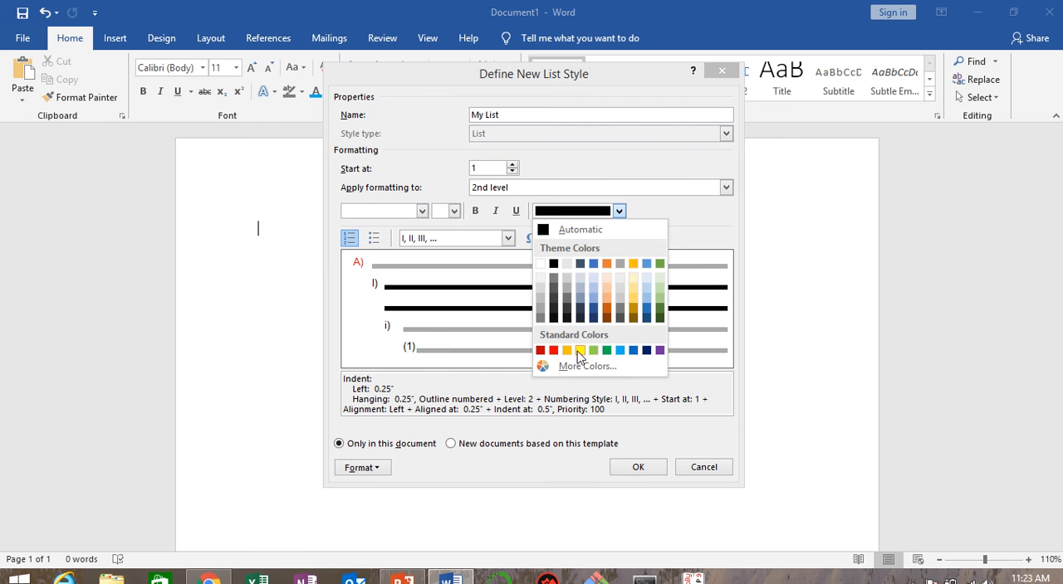
click(579, 350)
click(618, 214)
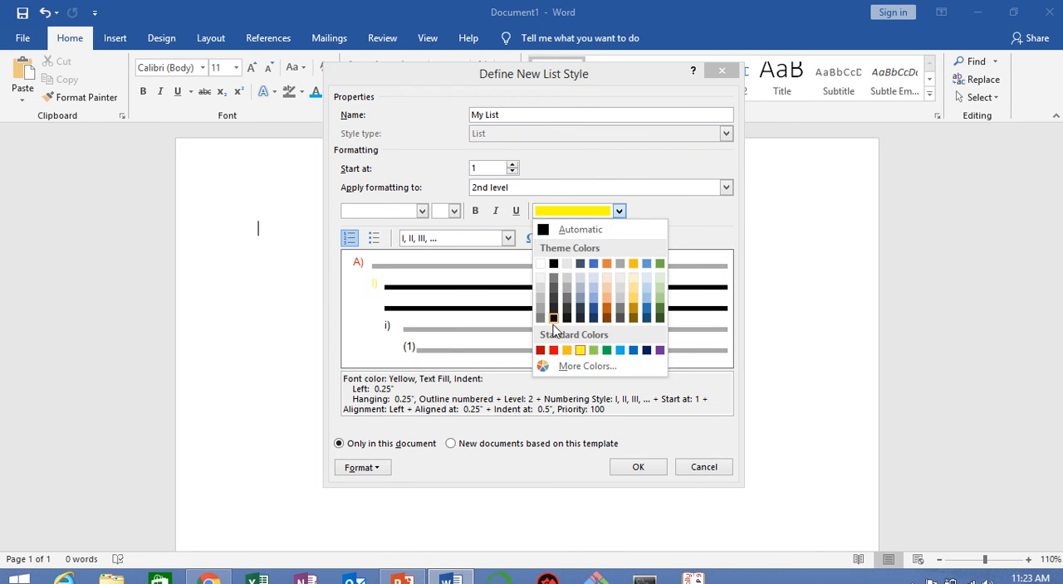
click(619, 352)
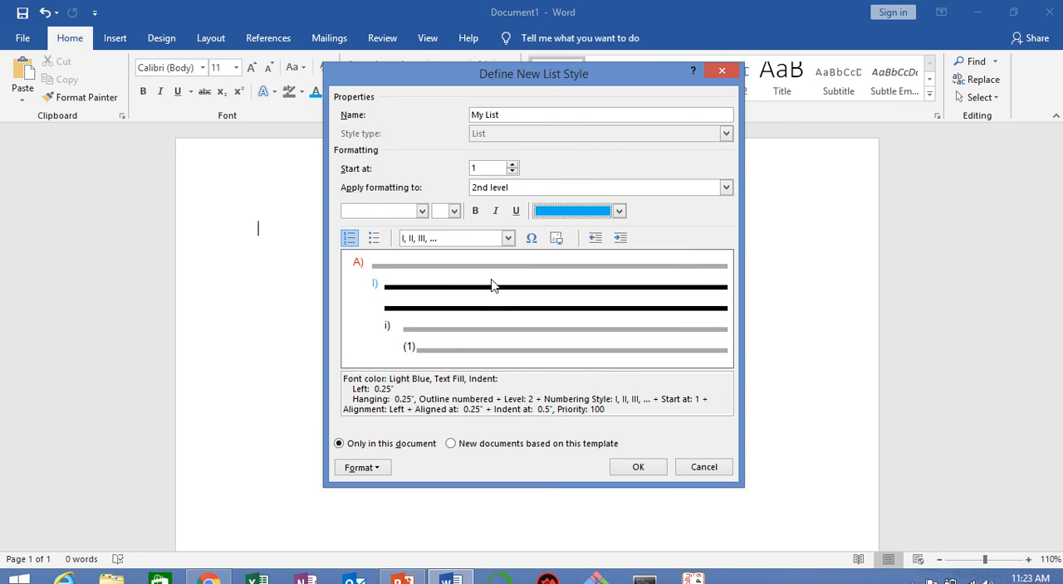
Step: Set the 3rd level's numbering style to "a, b, c, …"
click(728, 194)
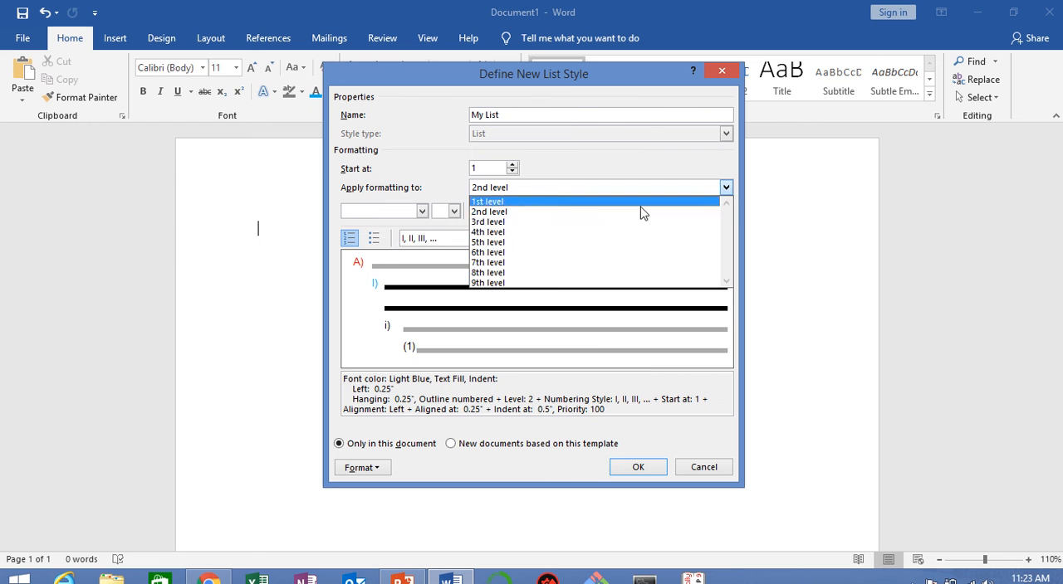
click(564, 229)
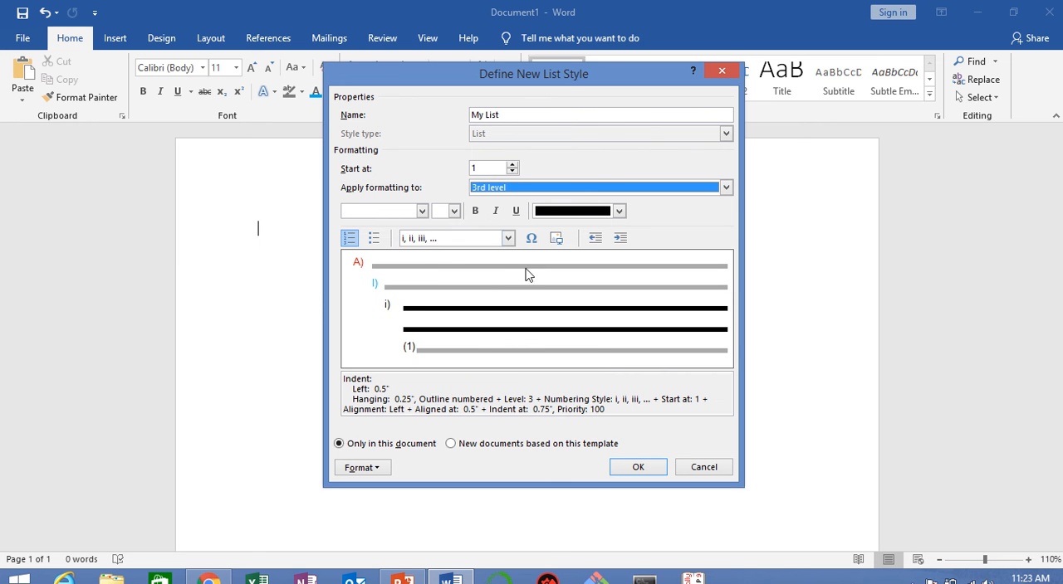
click(507, 238)
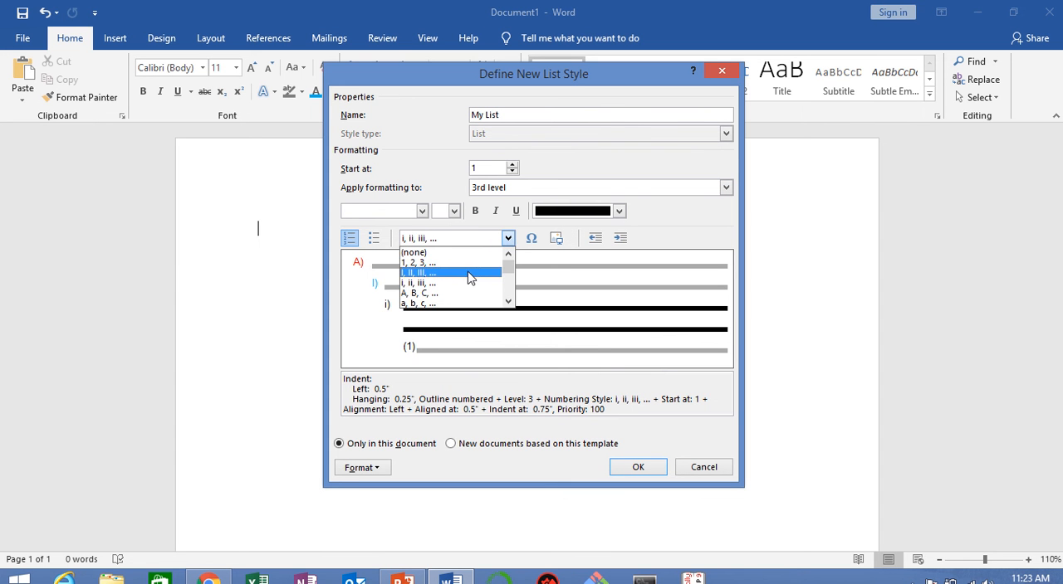
click(458, 304)
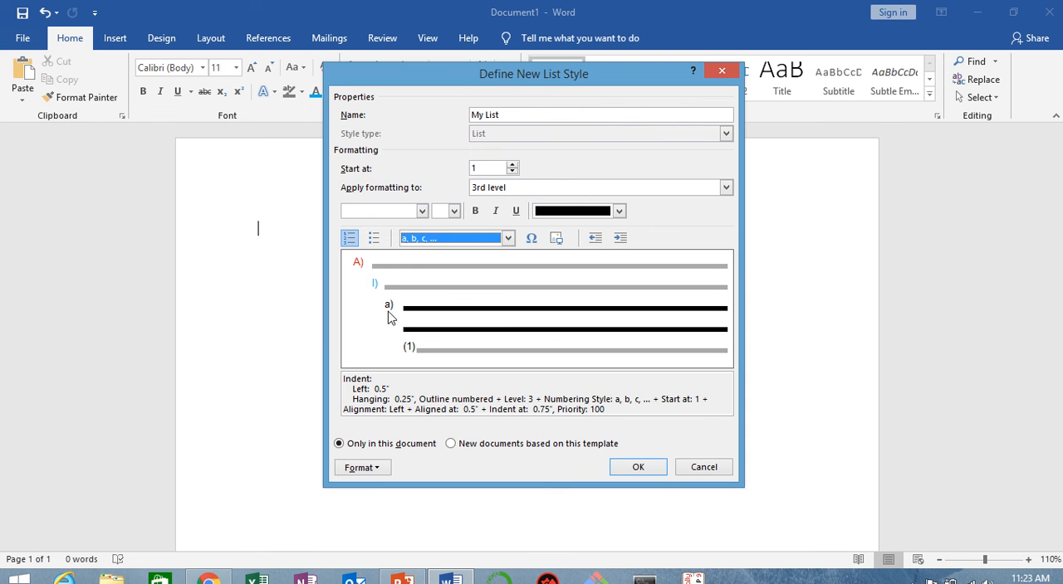
Step: Look through the available number formats for the 4th level and give it a round bullet instead of a number
click(727, 189)
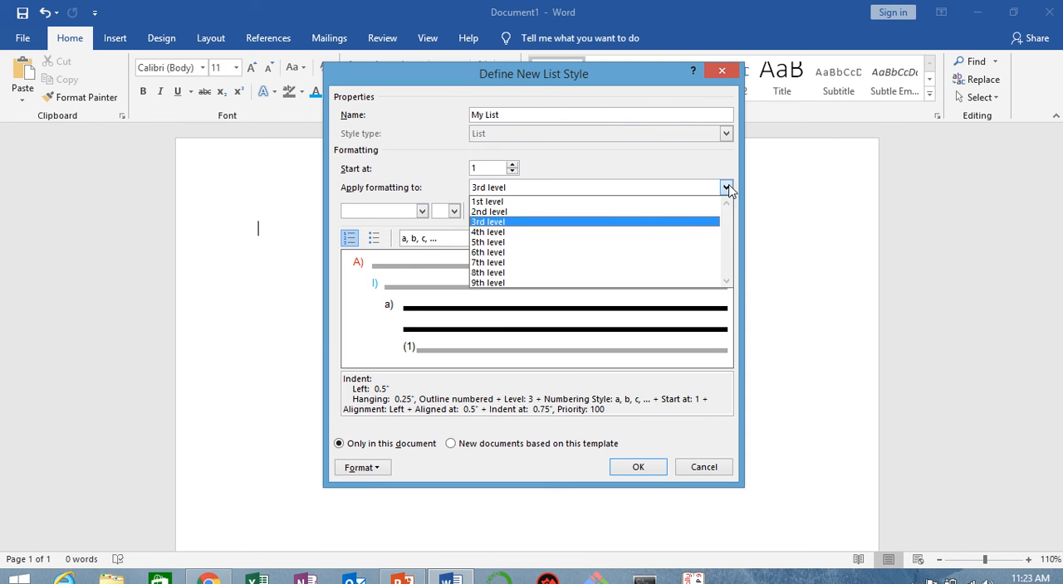
click(593, 234)
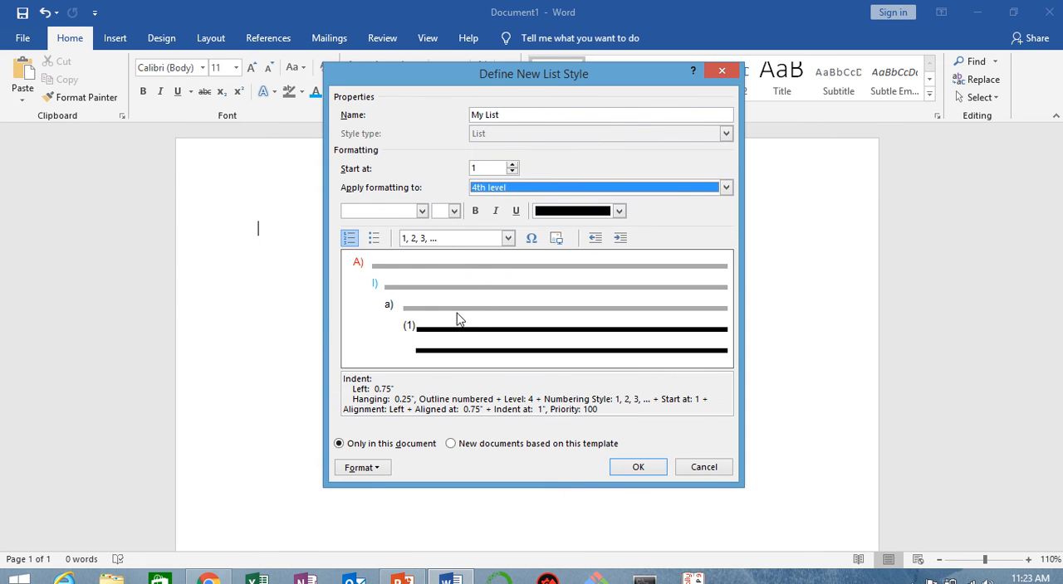
click(508, 239)
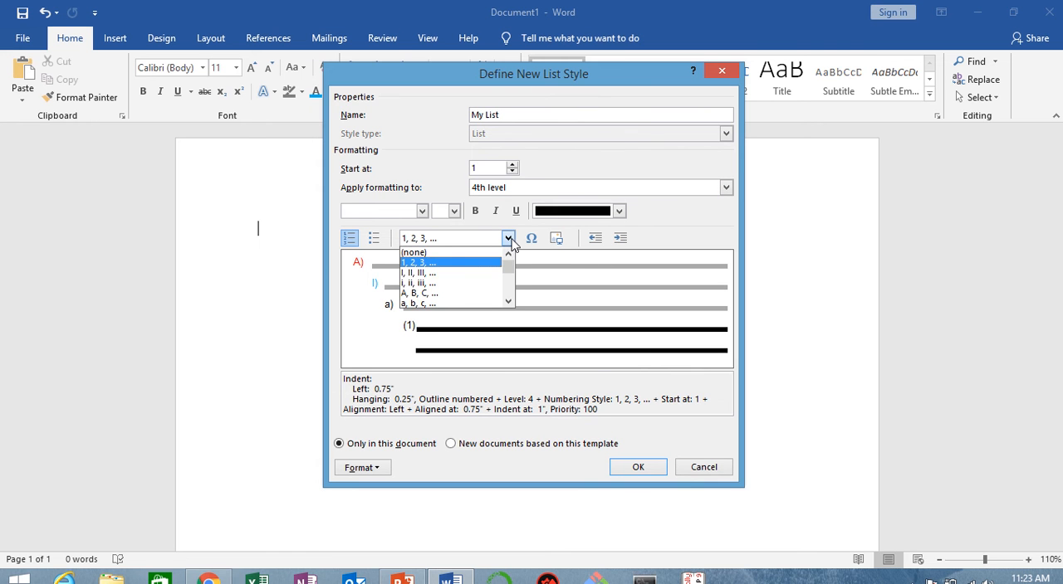
click(508, 303)
click(508, 302)
click(508, 303)
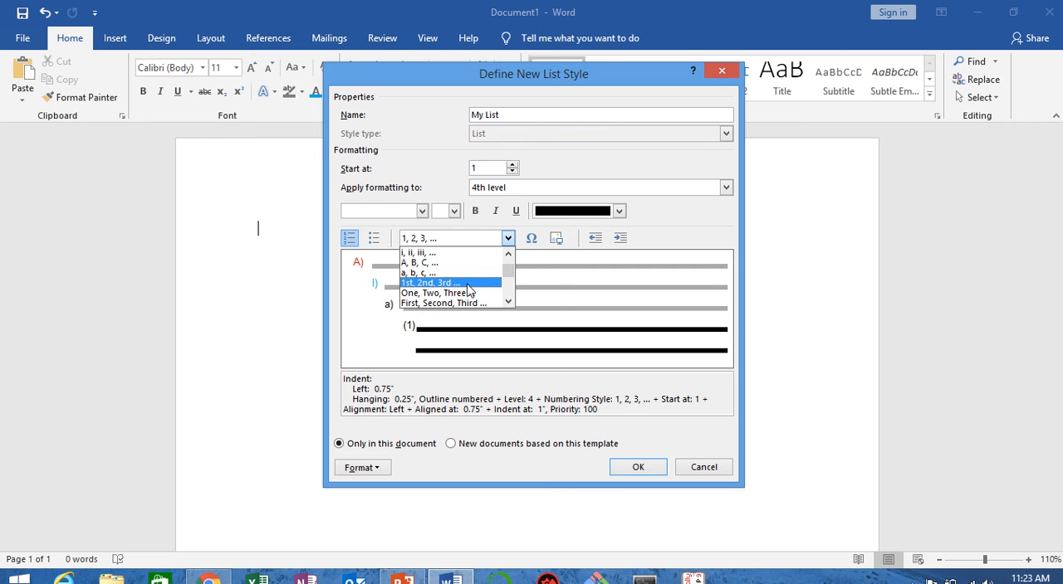
click(508, 302)
click(508, 303)
click(508, 302)
click(508, 302)
click(508, 303)
click(508, 302)
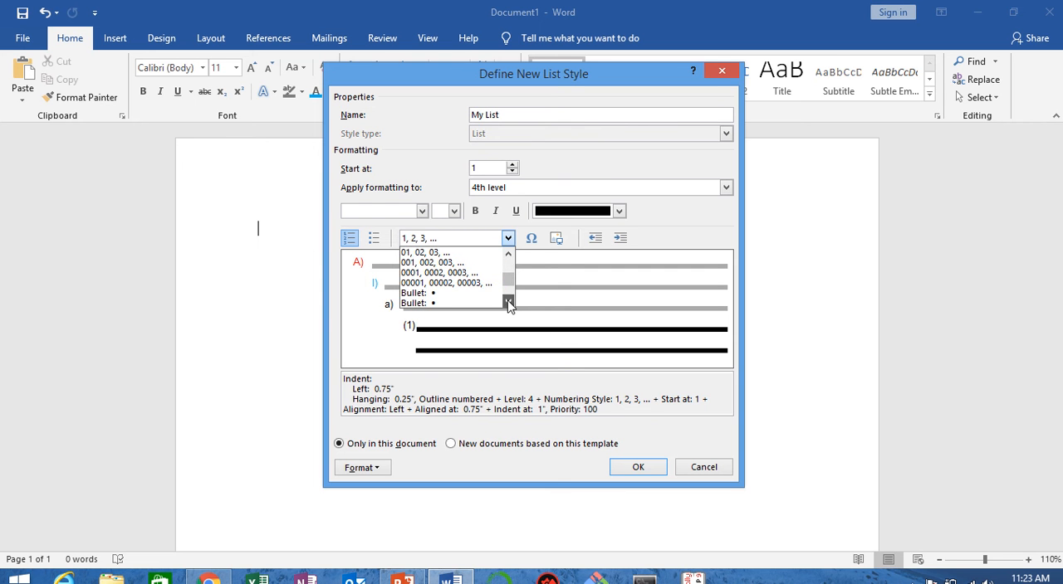
click(467, 294)
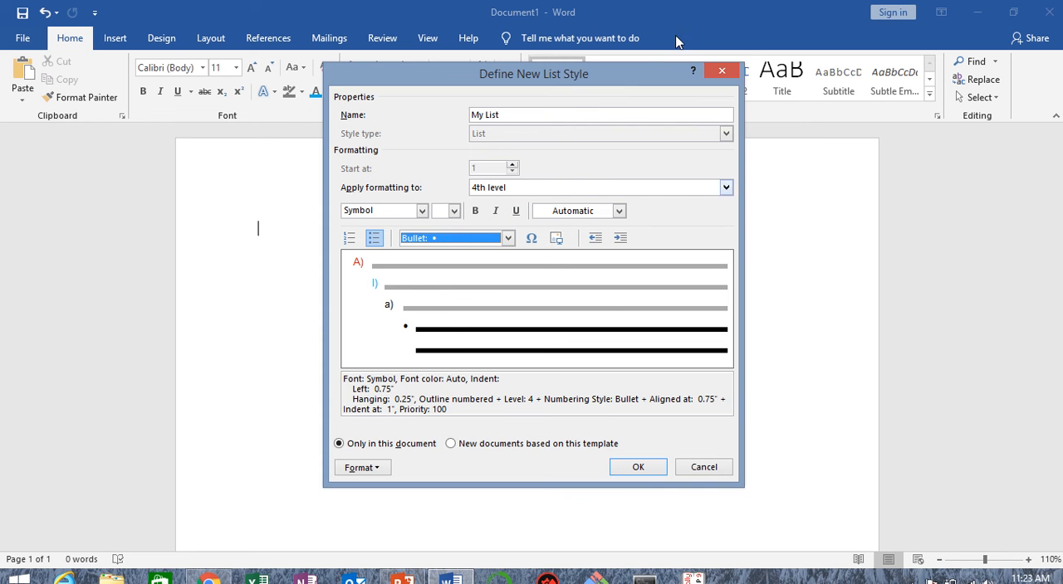
Step: Open the keyboard shortcut assignment for the "My List" style
click(375, 470)
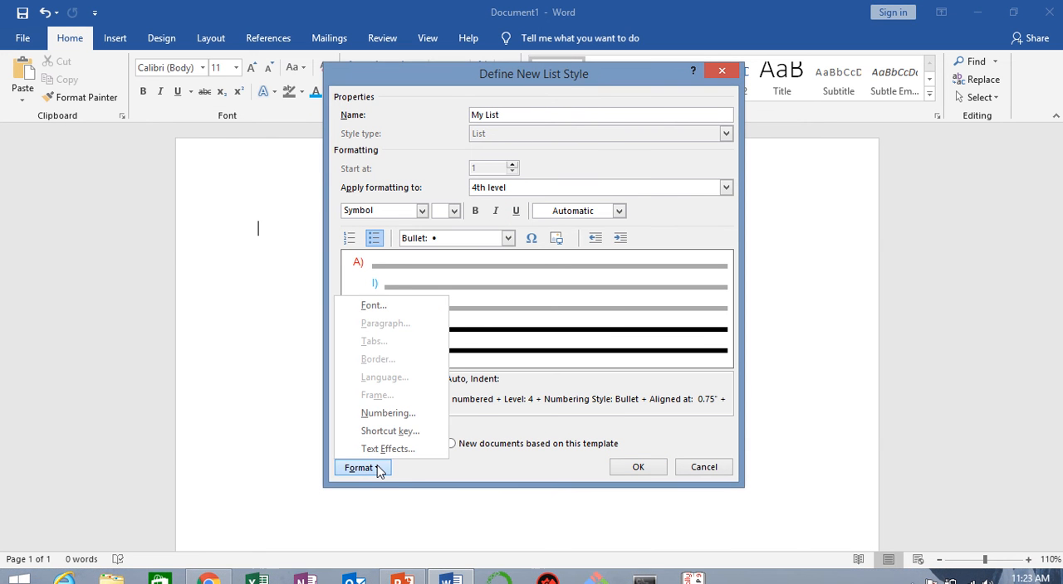
click(420, 433)
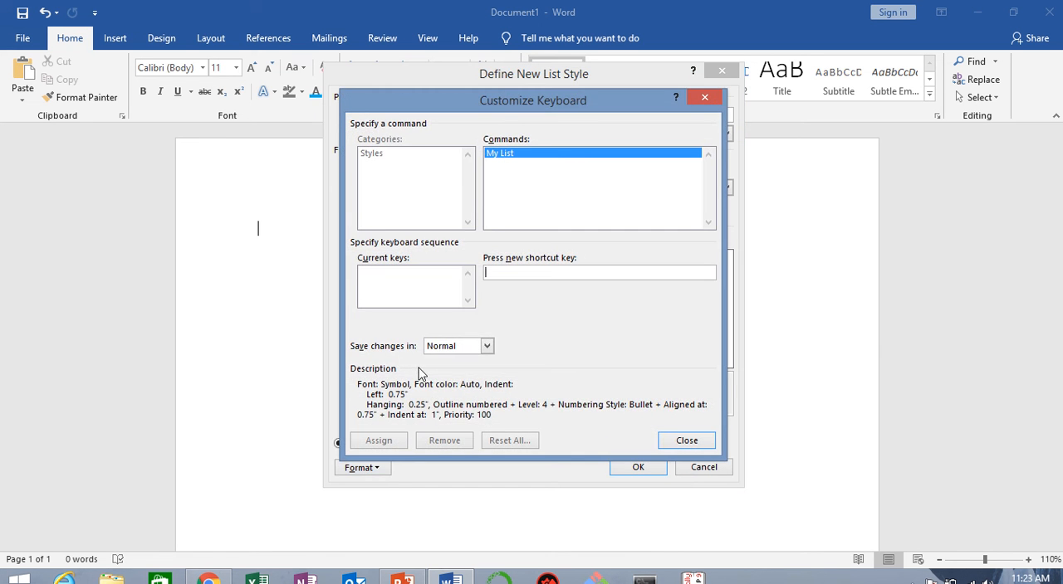
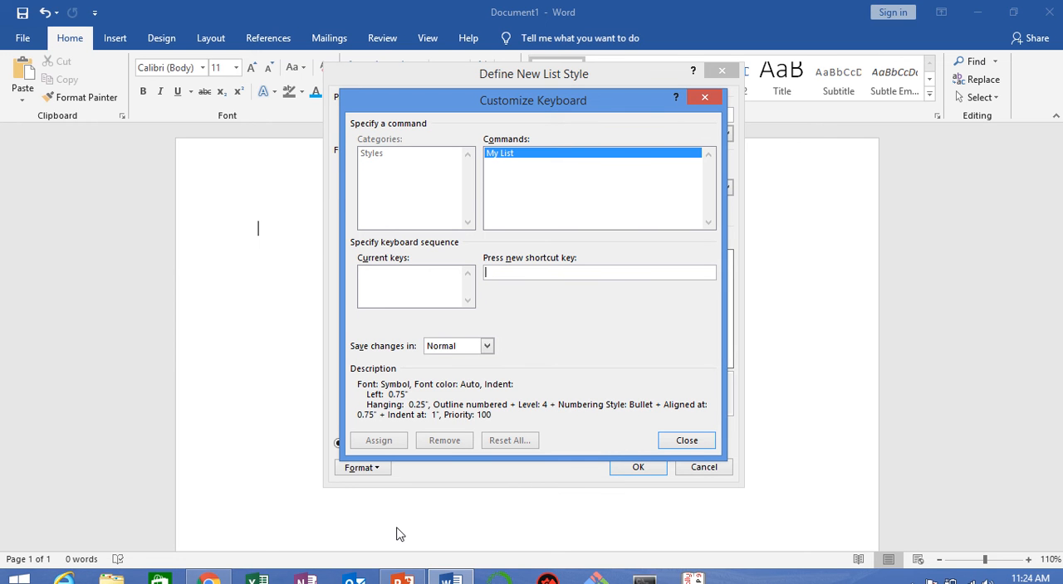
Step: Assign the shortcut Alt+O to the "My List" style and save the new list style
key(alt+o)
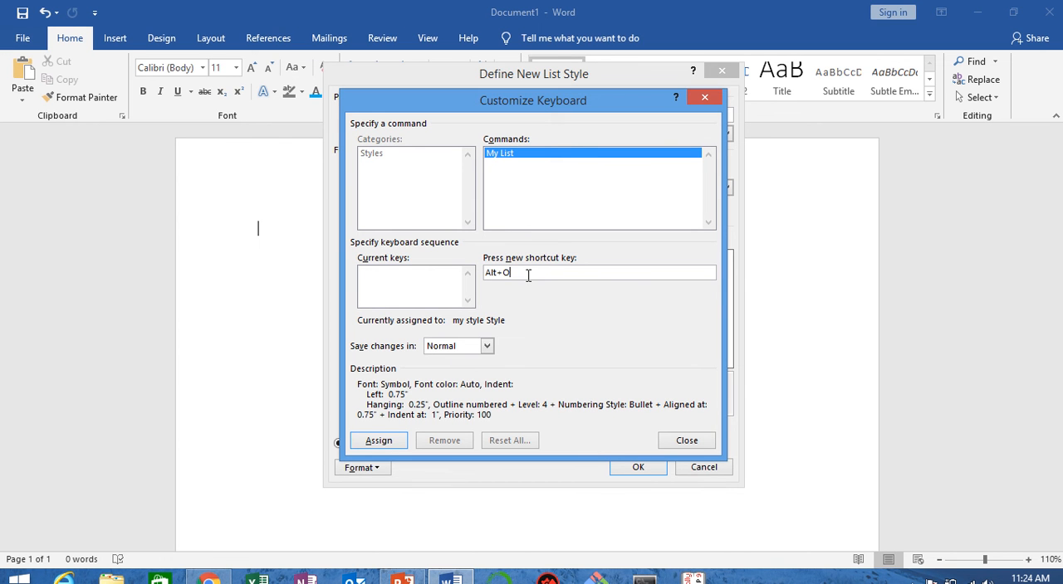
click(400, 442)
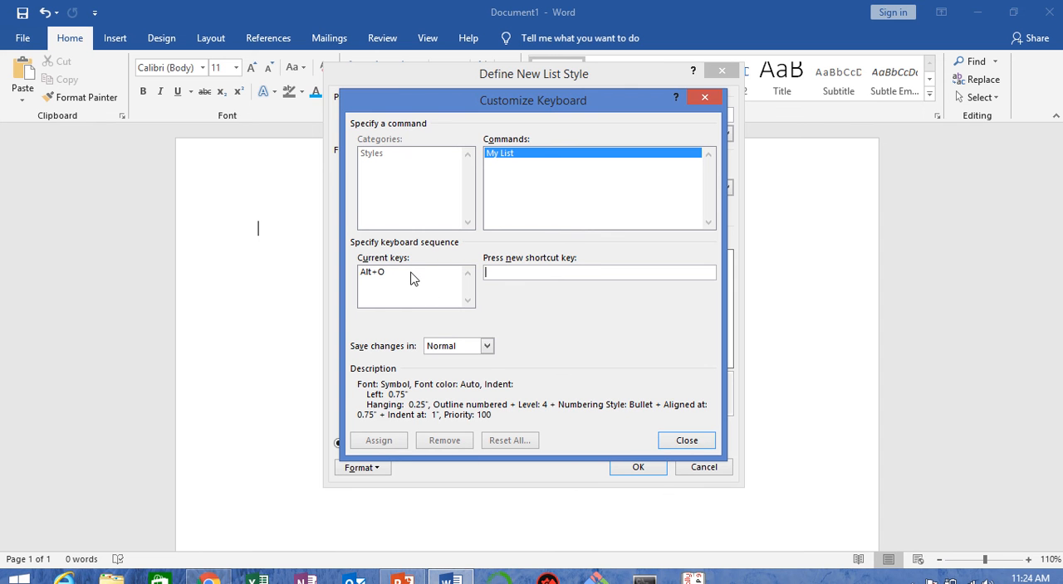
click(692, 445)
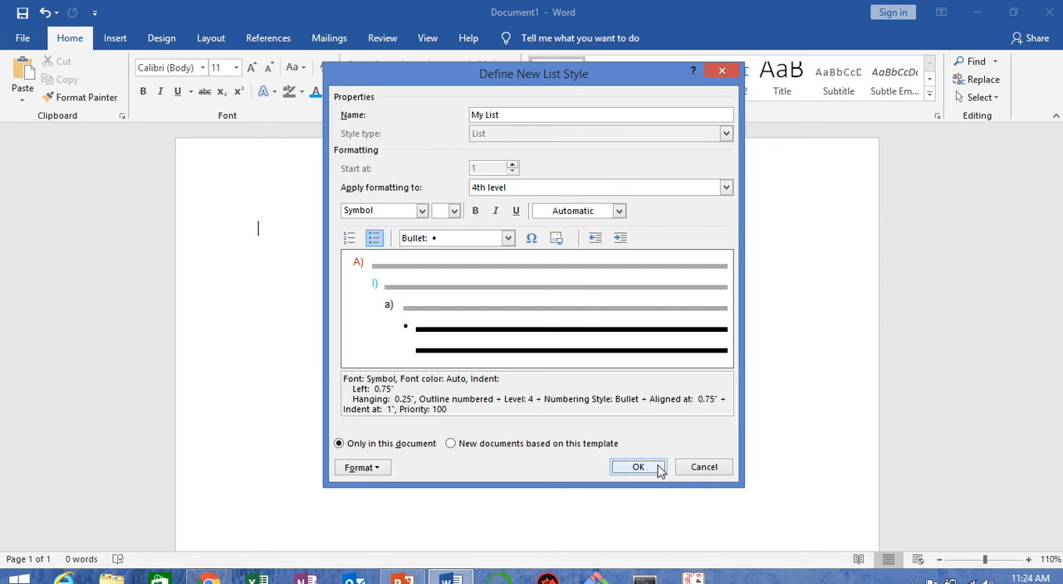
click(638, 467)
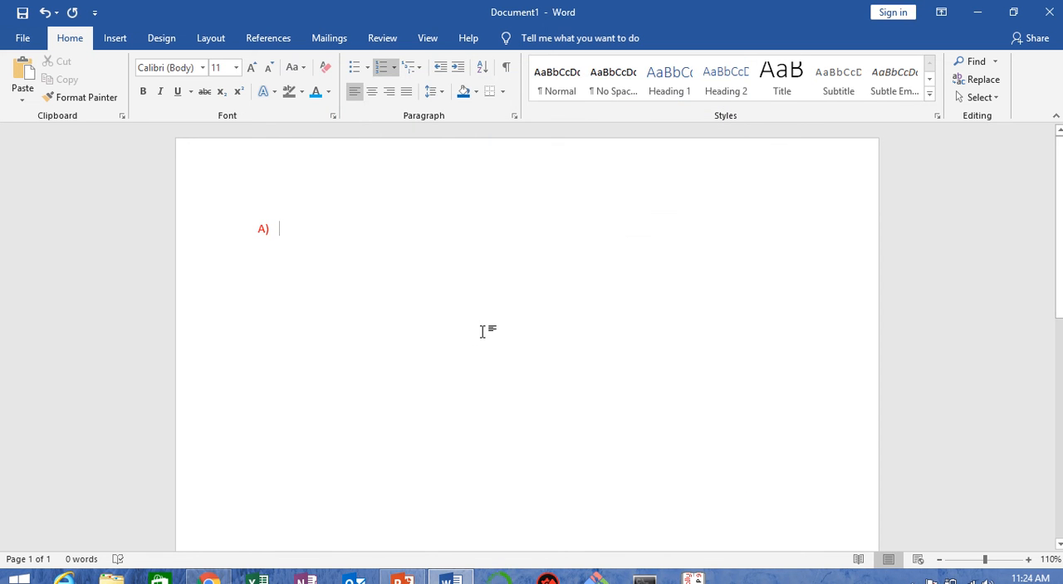
Step: Undo the list numbering on the page and check the "My List" entry among the multilevel lists
key(ctrl+z)
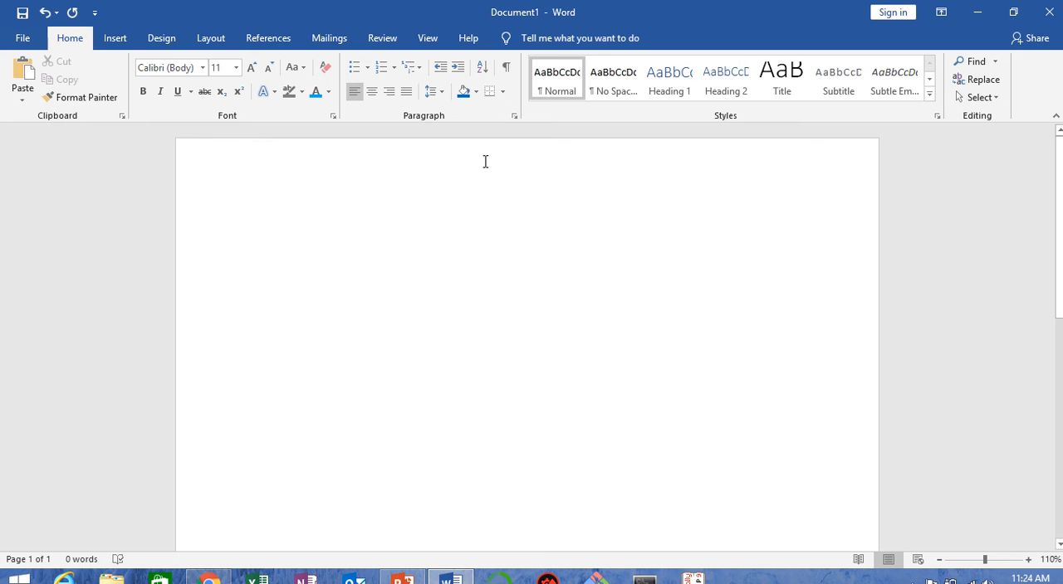
click(419, 72)
mouse_move(430, 150)
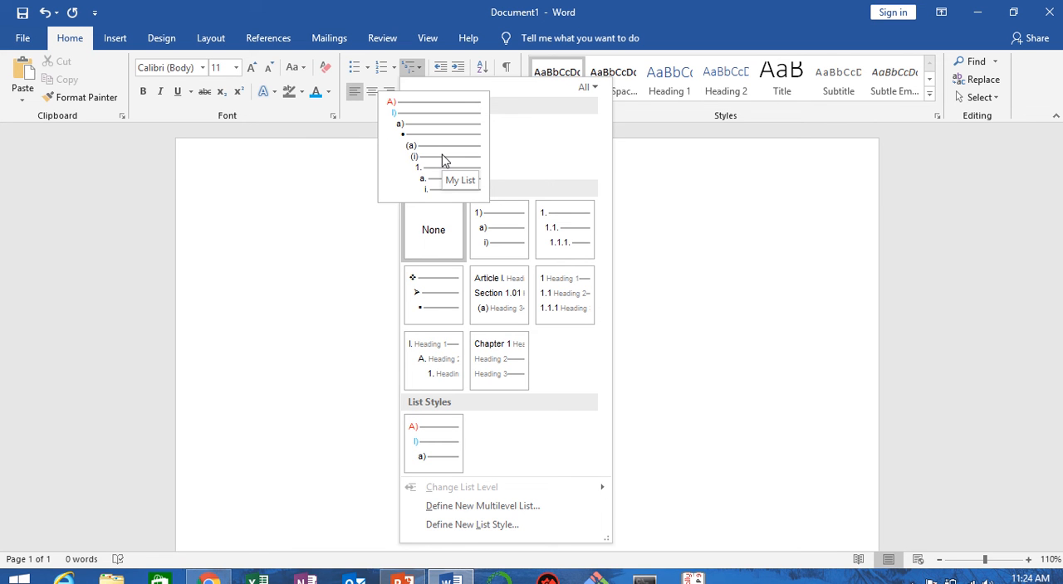
click(292, 217)
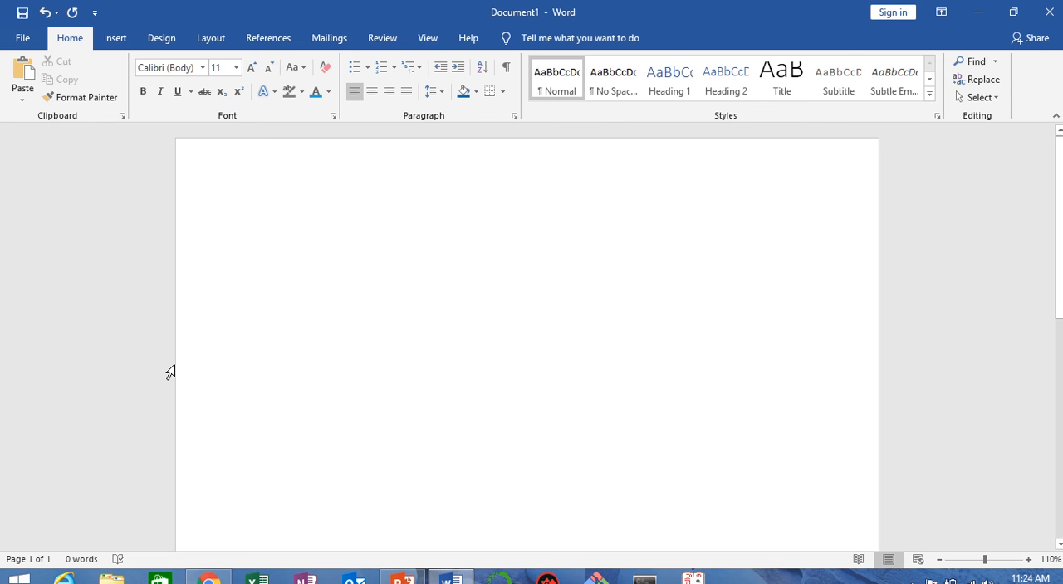
Step: Restore the list numbering and enter a person's first name at level one and "Master trainer" at level two
key(ctrl+y)
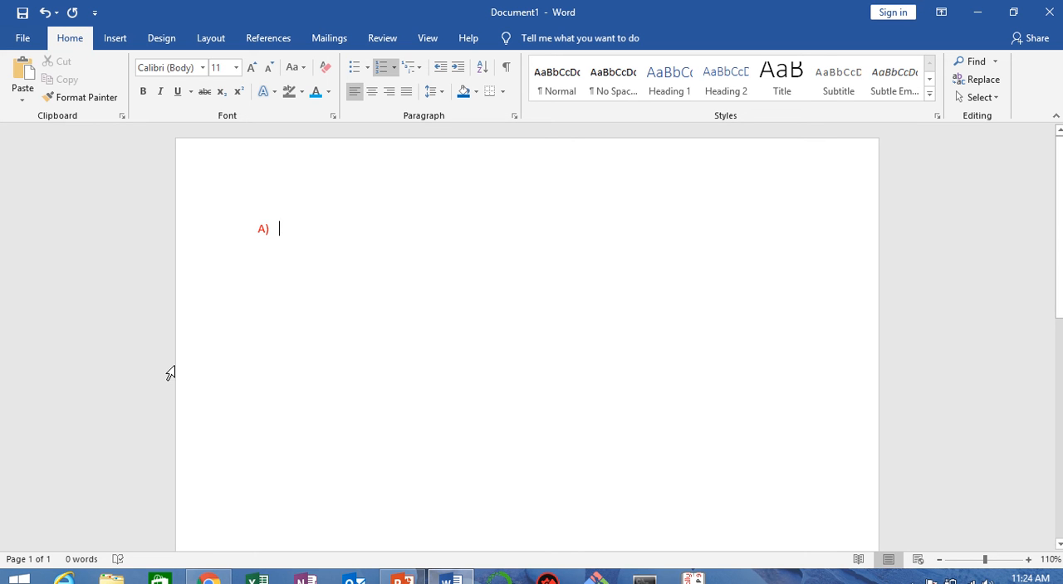
text(ikhla)
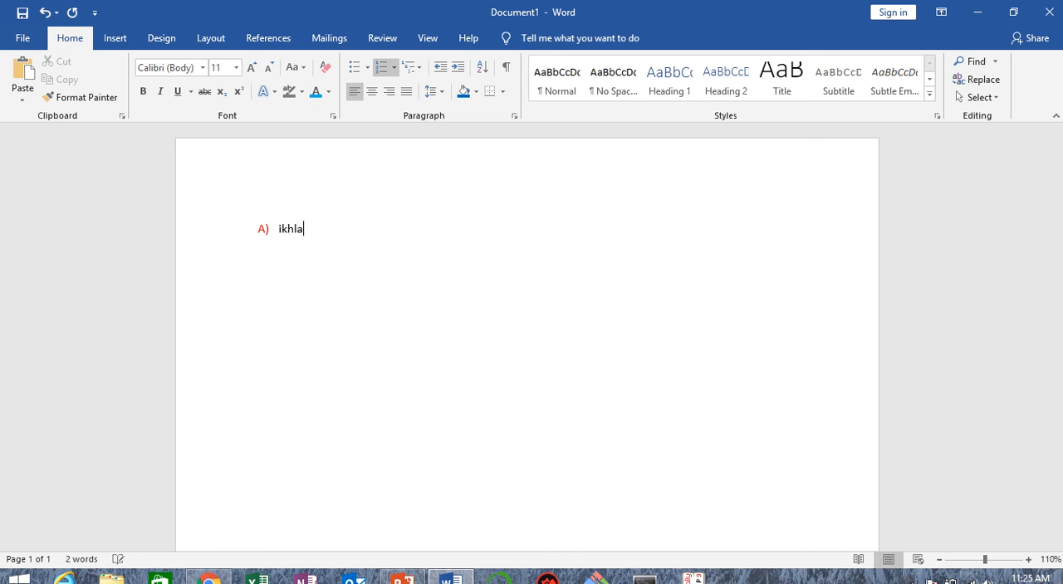
text(s)
key(Return)
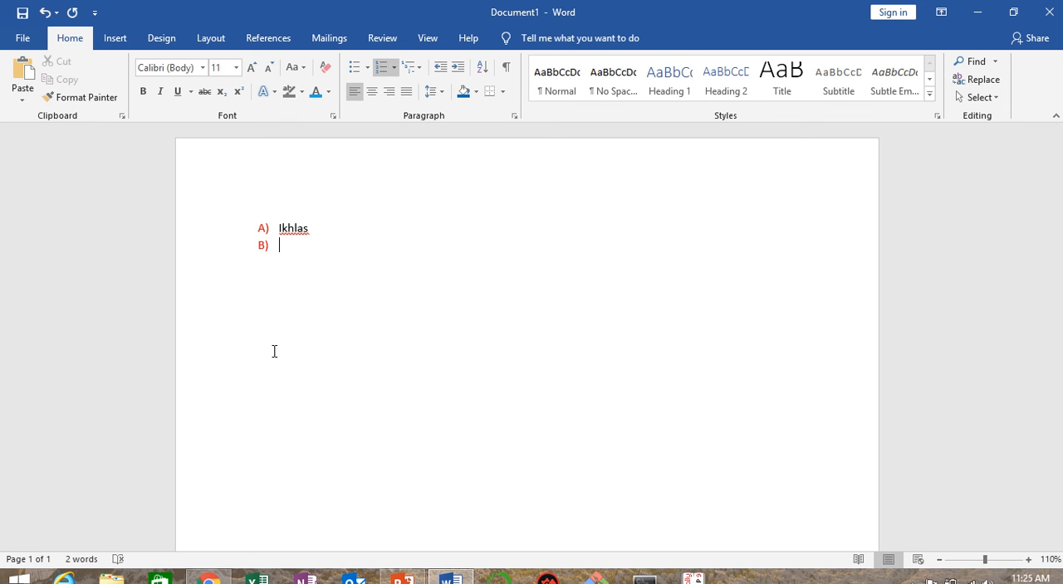
key(Tab)
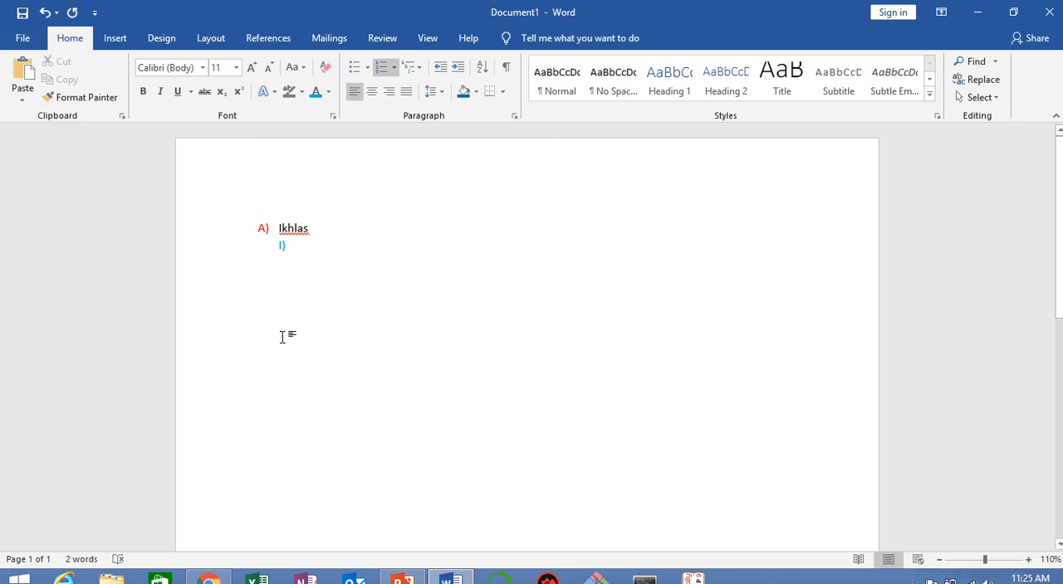
text(Master tra)
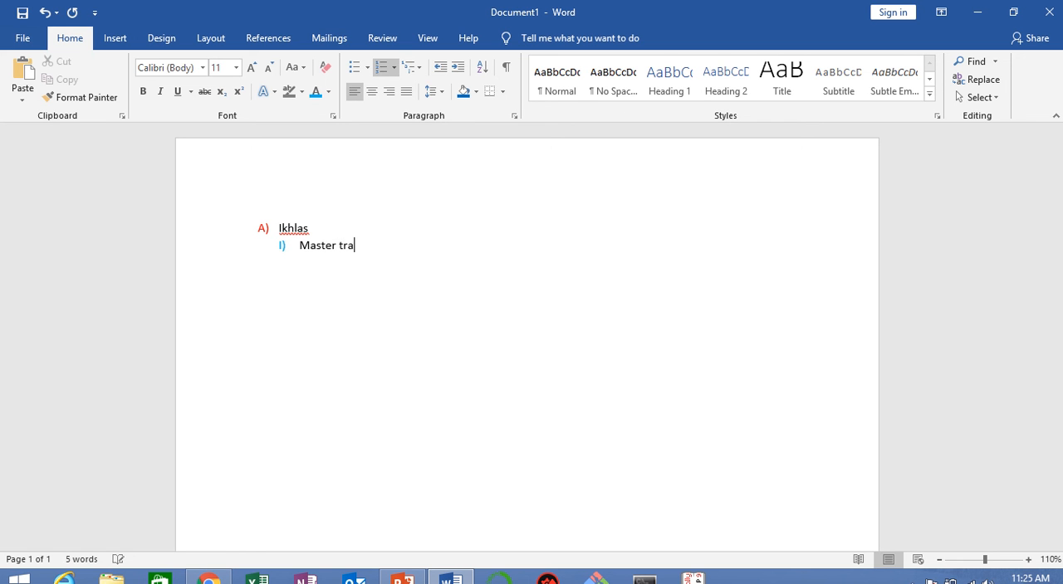
text(iner)
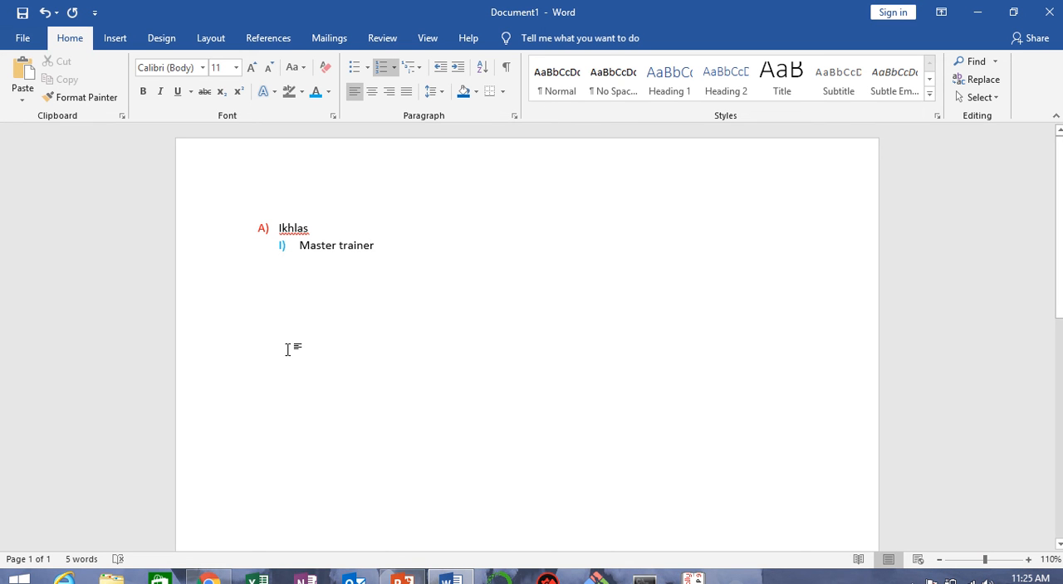
Step: Add "abc" as a third-level item and "123" as a fourth-level bullet beneath it
key(Return)
key(Tab)
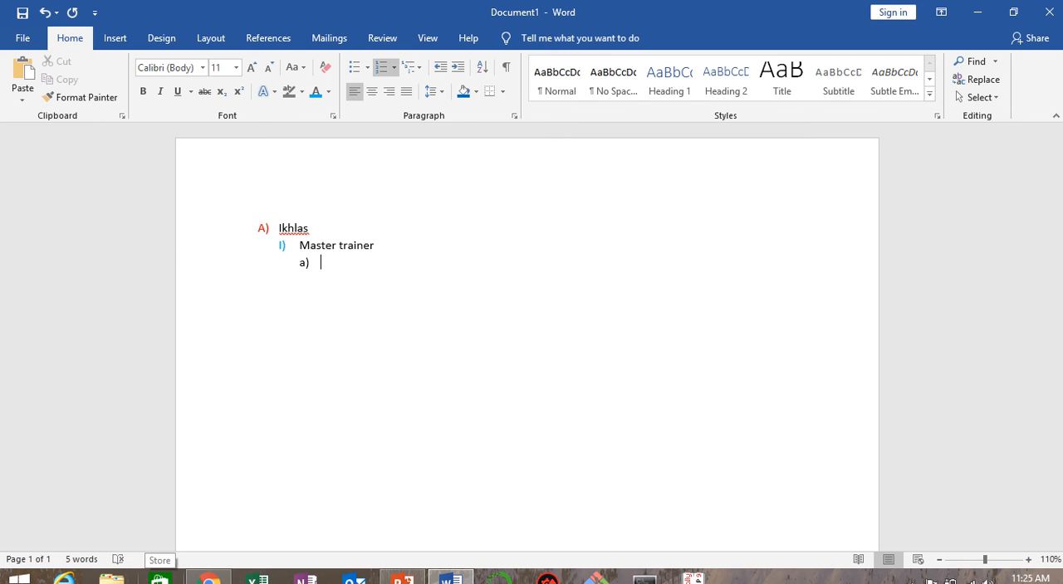
text(abc)
key(Return)
key(Tab)
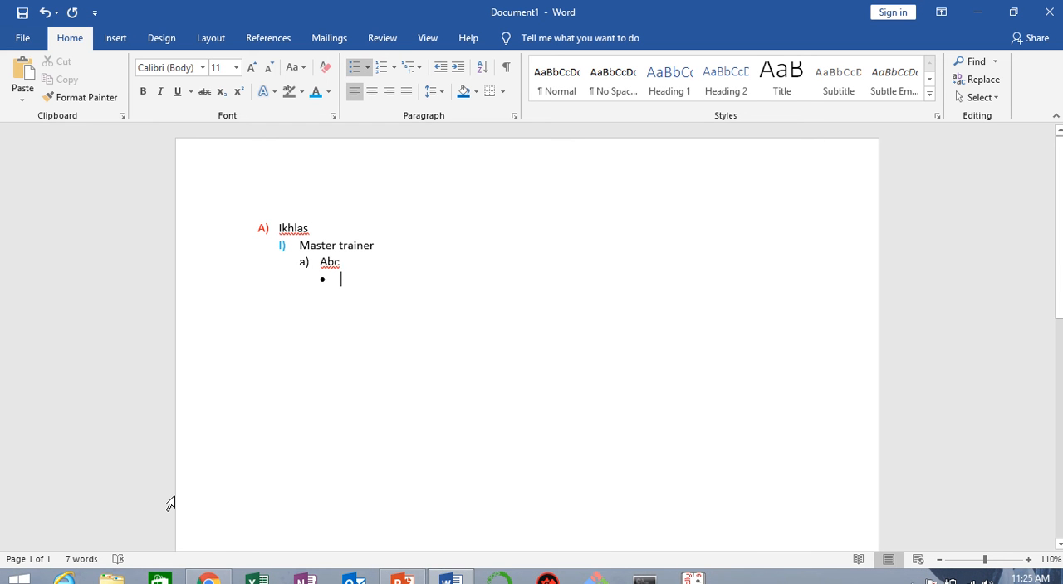
text(123)
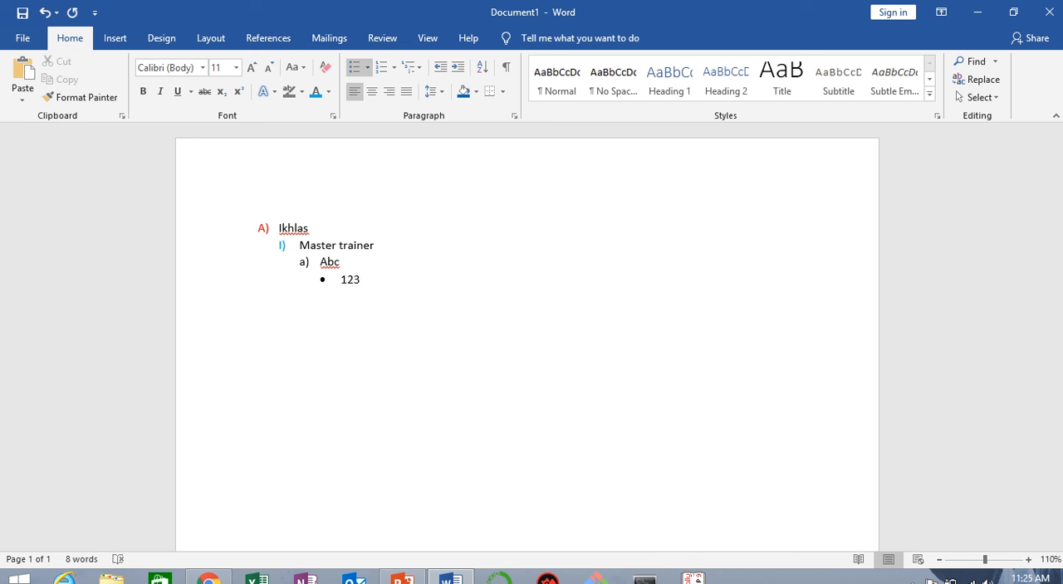
Step: Add an empty item below "123" and promote it to the first list level
key(Return)
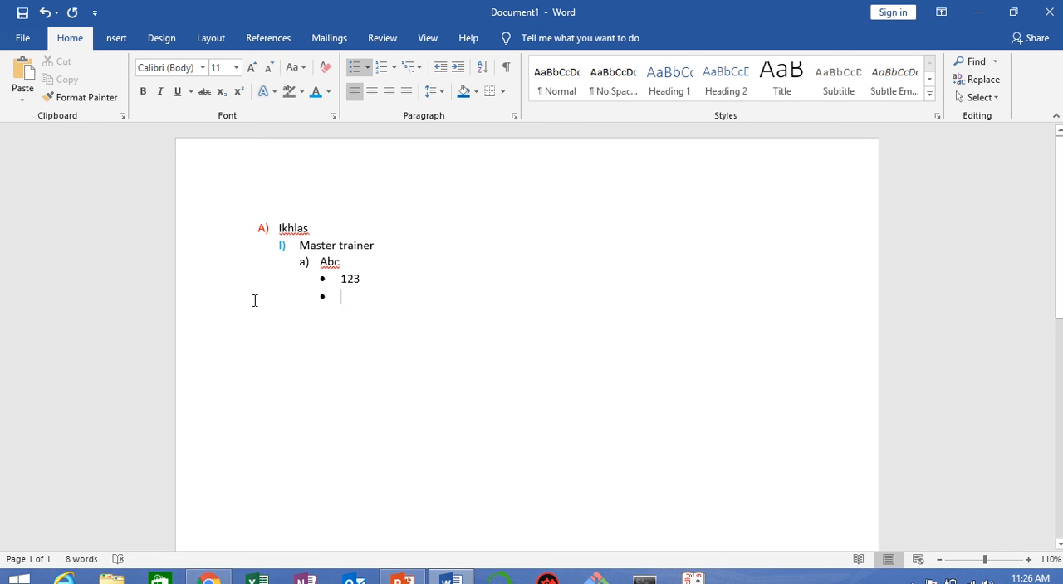
key(shift+Tab)
key(shift+Tab)
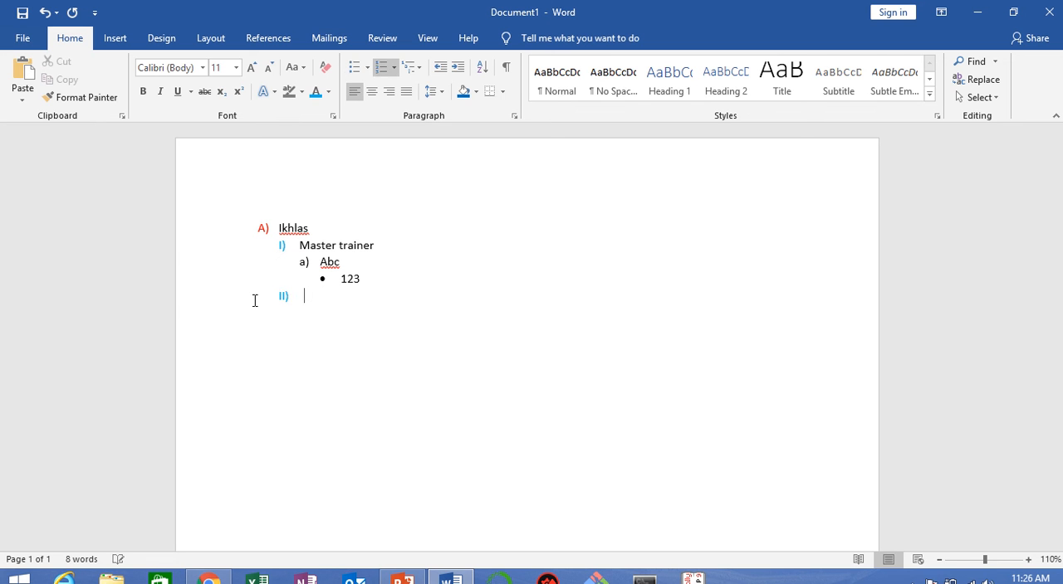
key(shift+Tab)
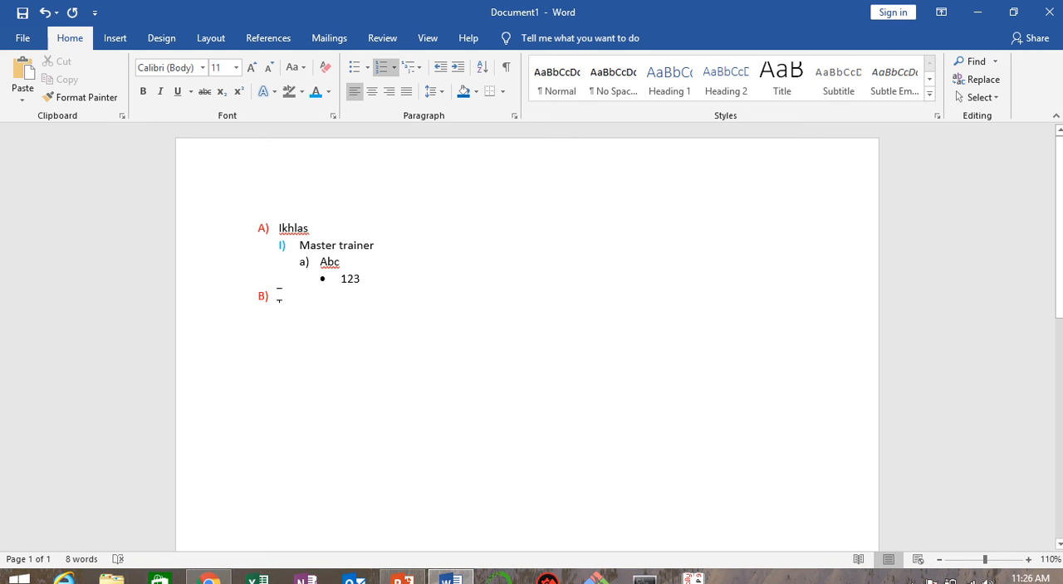
Step: Apply the "My List" multilevel list to all five sample paragraphs
mouse_move(618, 7)
click(424, 38)
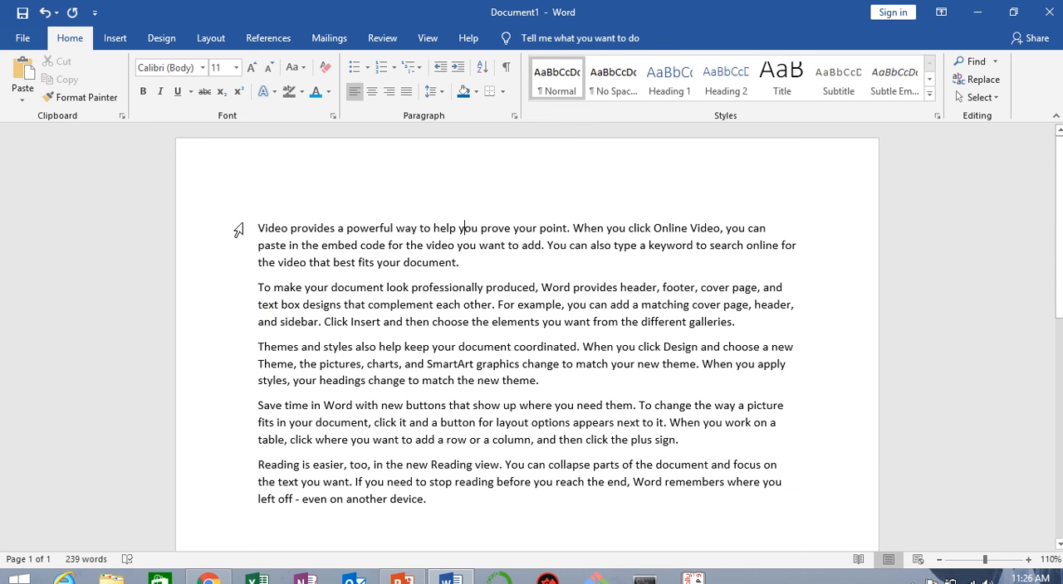
drag(259, 227, 440, 501)
click(414, 69)
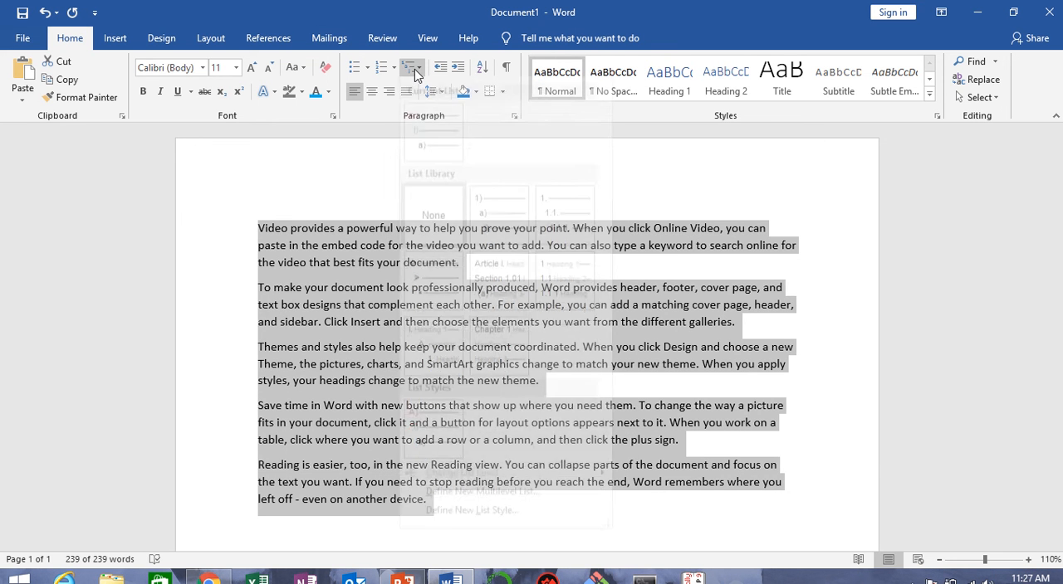
mouse_move(430, 160)
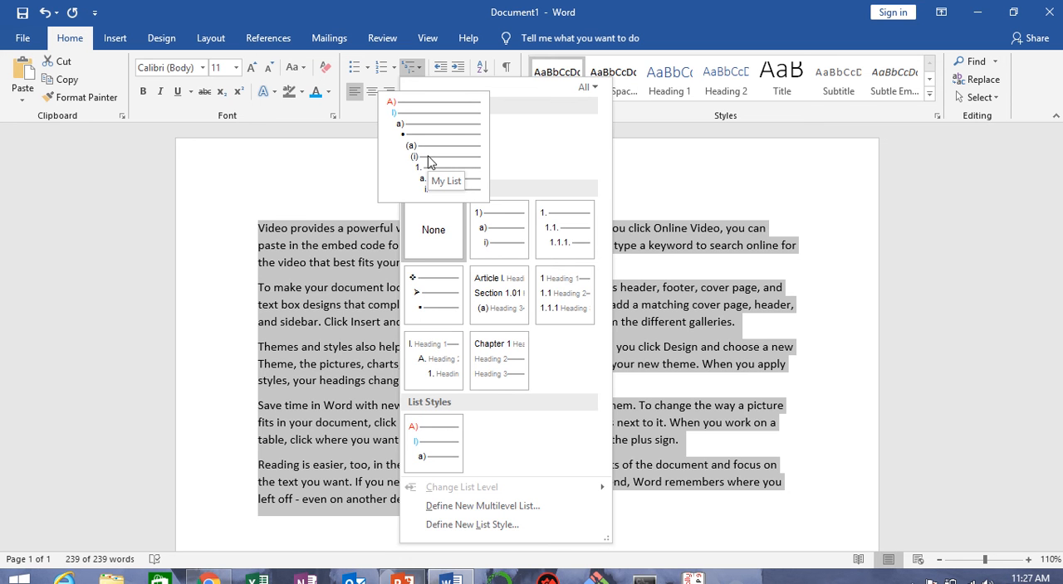
click(429, 161)
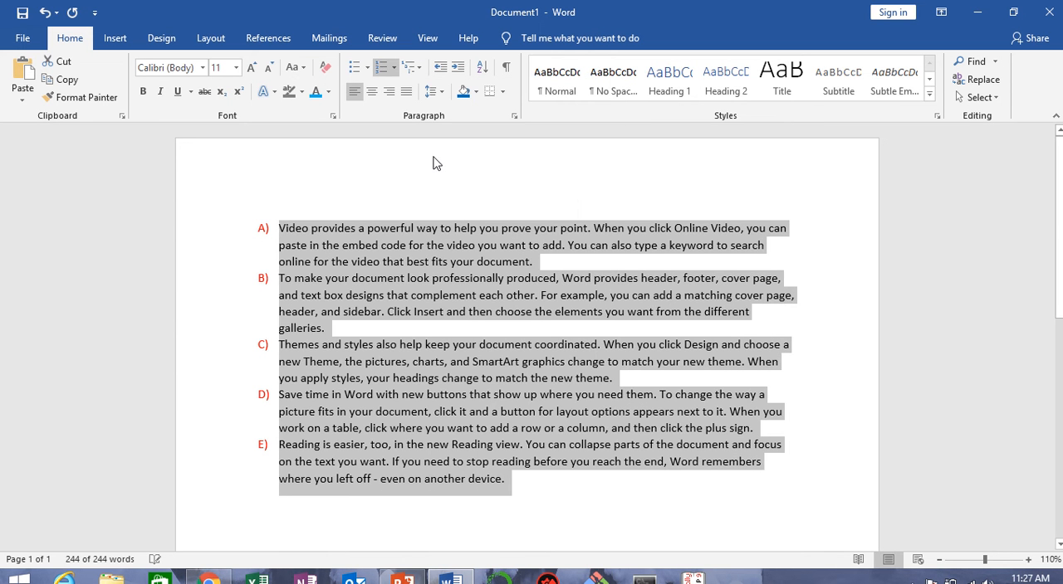
Step: Demote the "To make your document" paragraph to list level two and the "Themes and styles" paragraph to level three
click(277, 278)
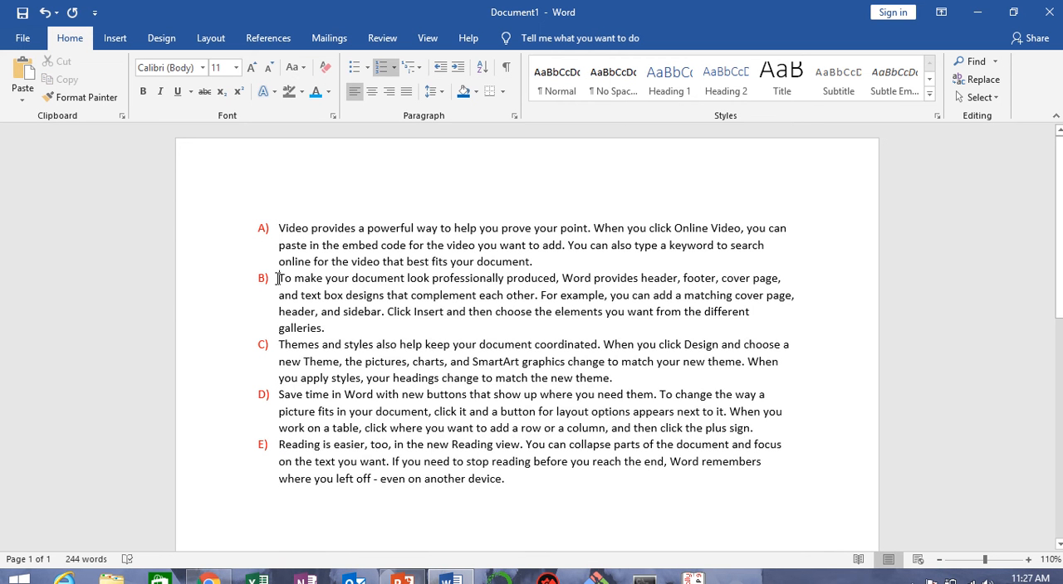
key(Tab)
key(shift+Tab)
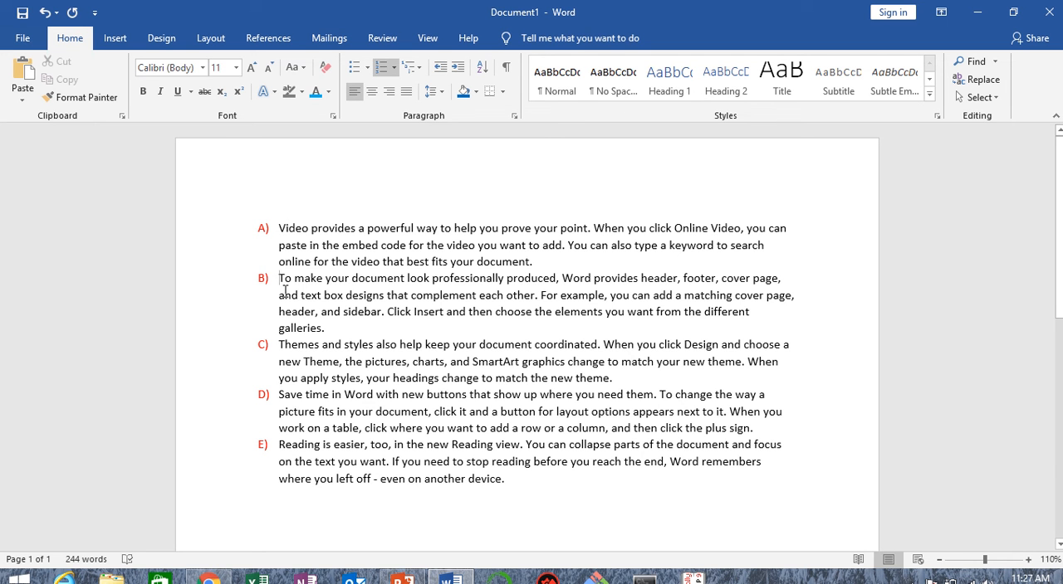
key(Tab)
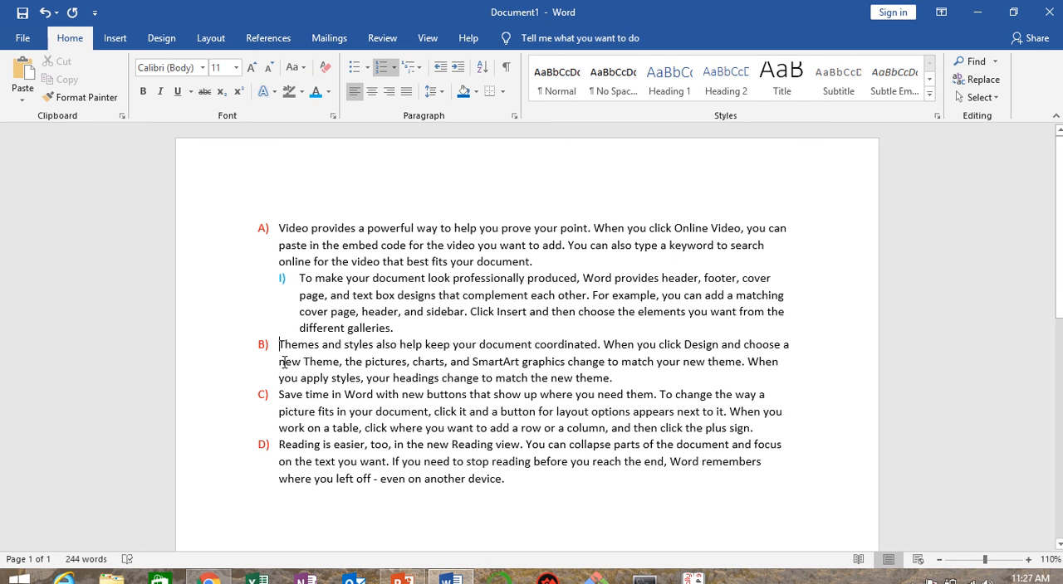
key(Tab)
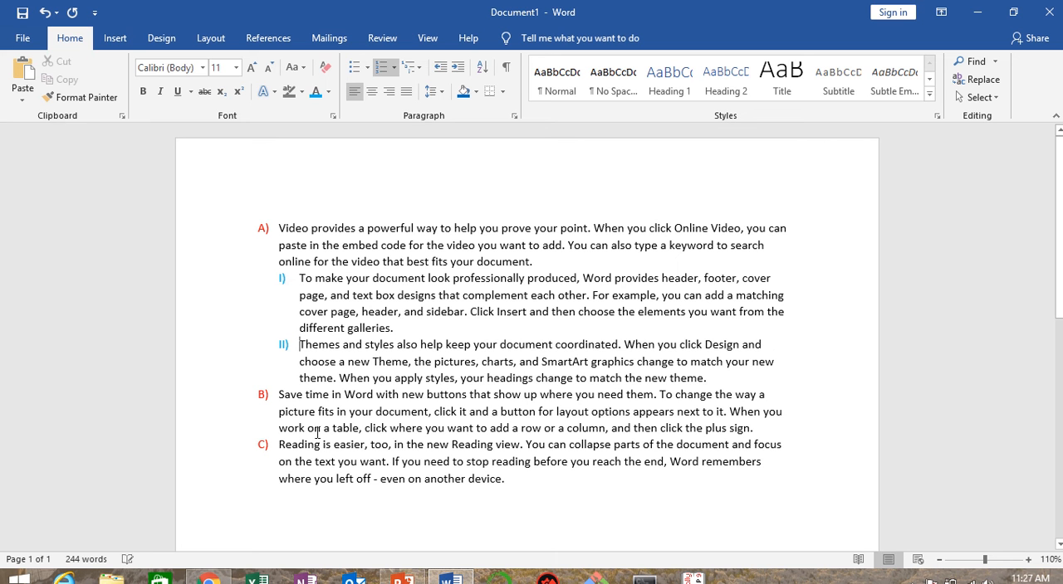
key(Tab)
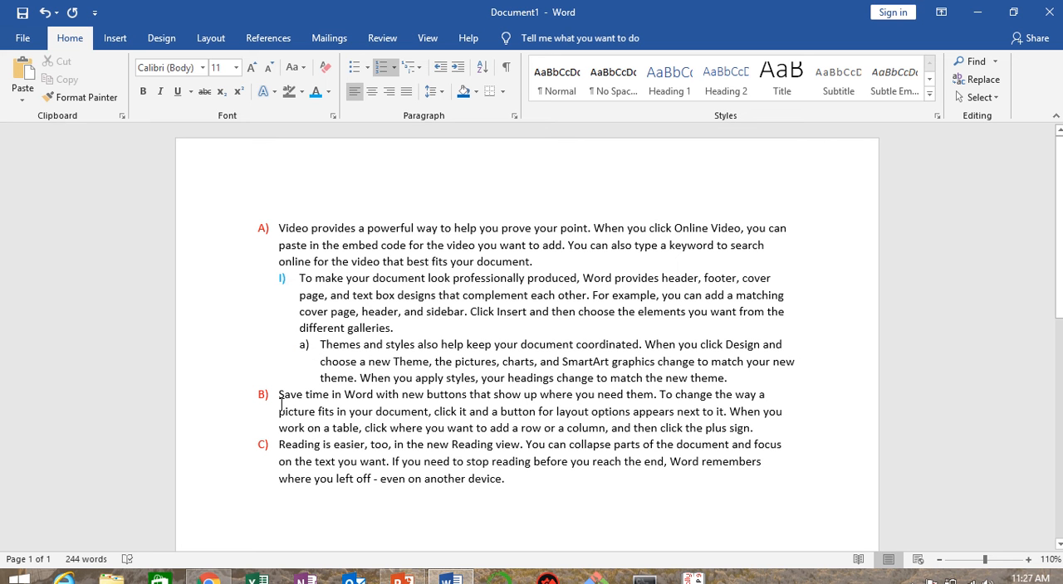
Step: Demote the "Save time in Word" paragraph to the bulleted fourth list level
click(279, 395)
key(Tab)
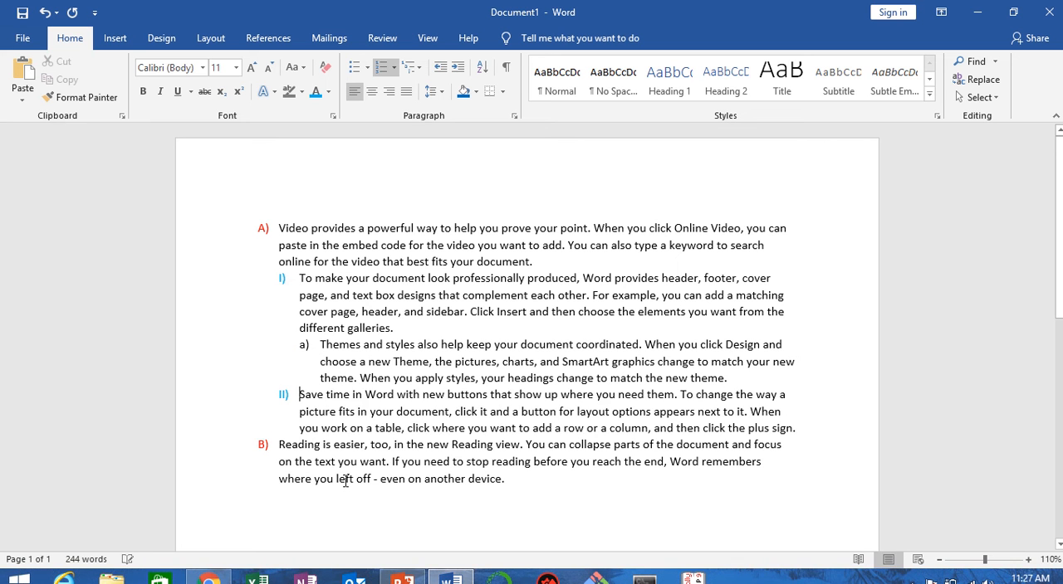
key(Tab)
key(Tab)
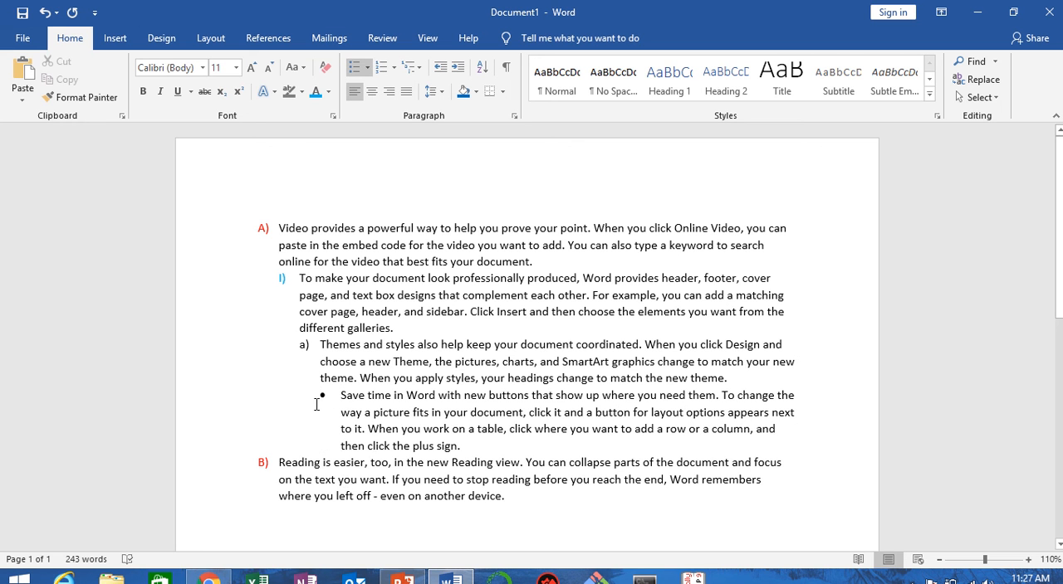
drag(261, 232, 320, 405)
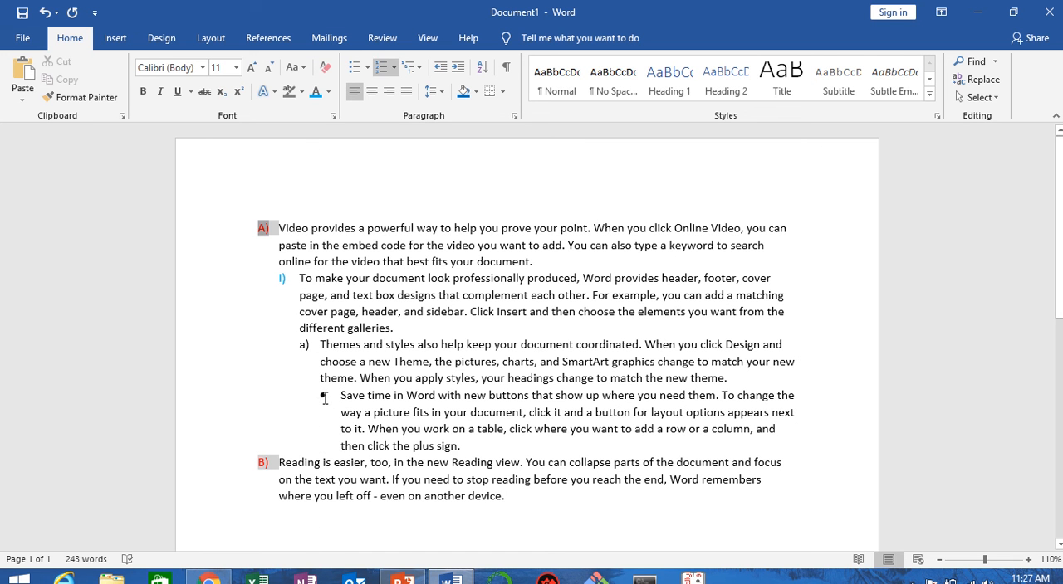
Step: Undo the list changes and the sample text, and delete the stray letters to leave the page blank
key(ctrl+z)
key(ctrl+z)
key(ctrl+z)
key(ctrl+z)
key(ctrl+z)
key(ctrl+z)
key(ctrl+z)
key(ctrl+z)
key(ctrl+z)
key(ctrl+z)
key(ctrl+z)
key(ctrl+z)
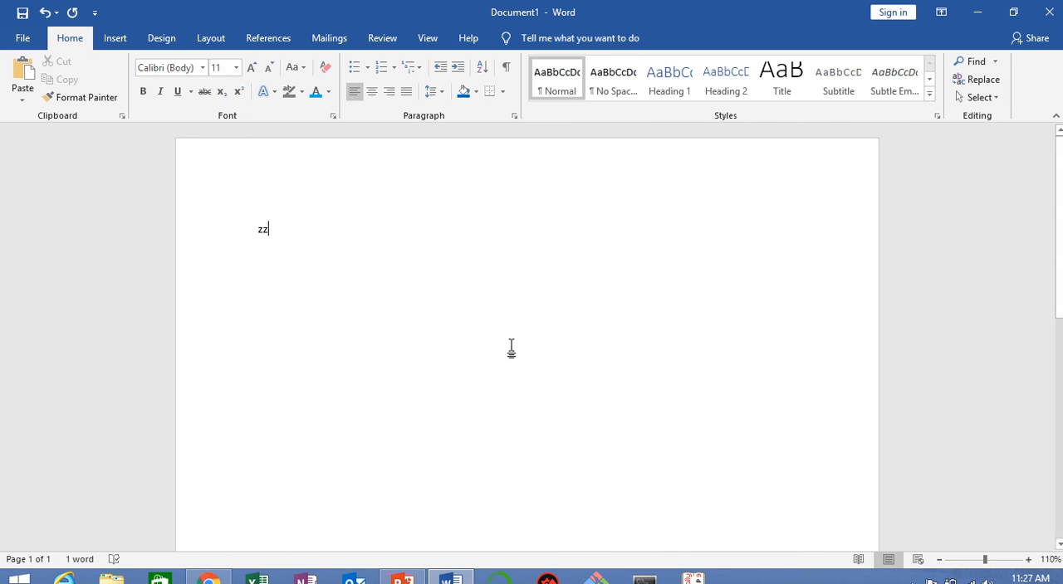
key(BackSpace)
key(BackSpace)
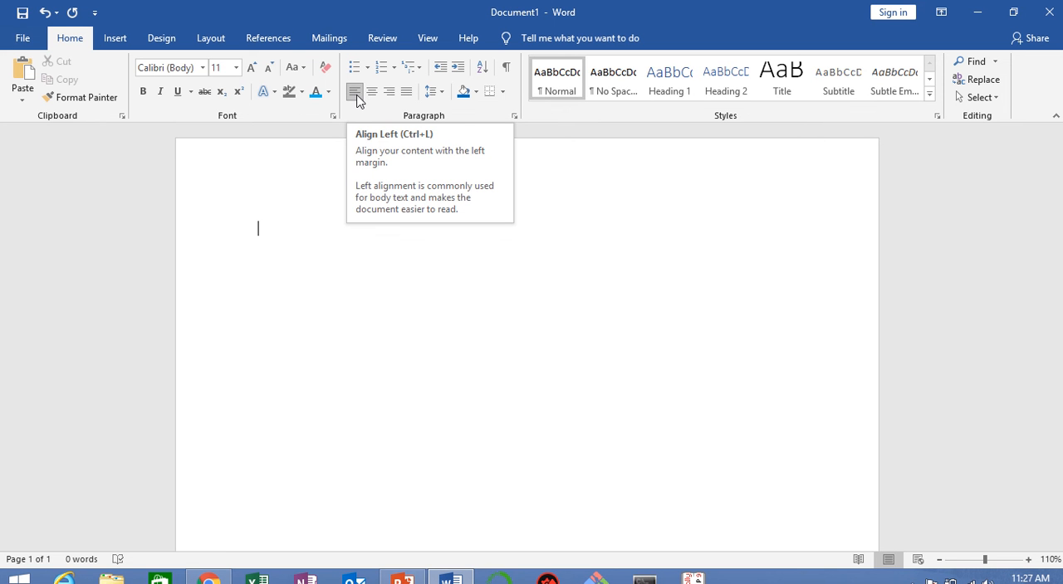
Step: Generate ten paragraphs of sample text with =rand(10)
text(=)
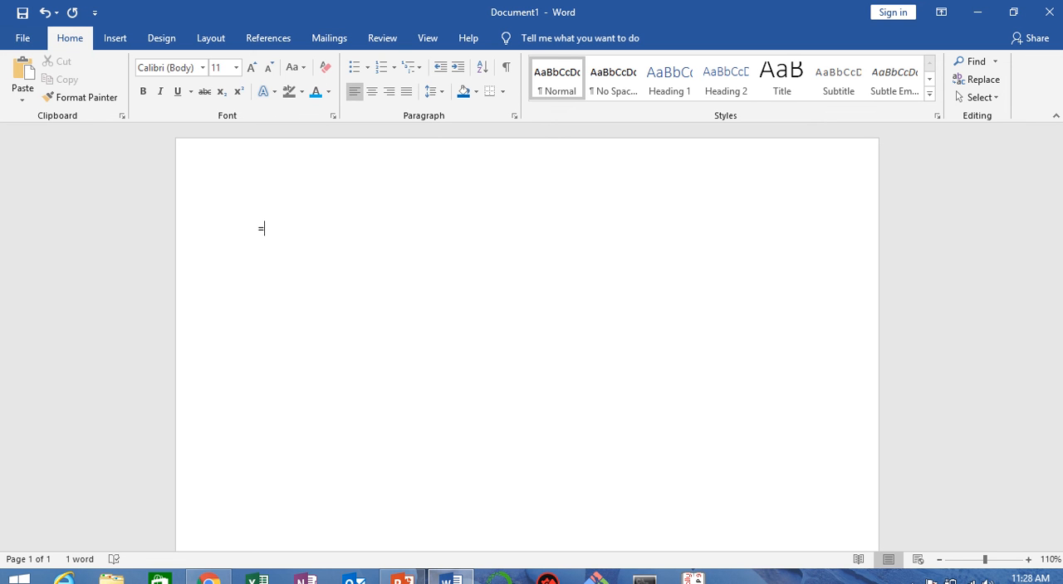
text(rand(10))
key(Return)
scroll(288, 277, up, 5)
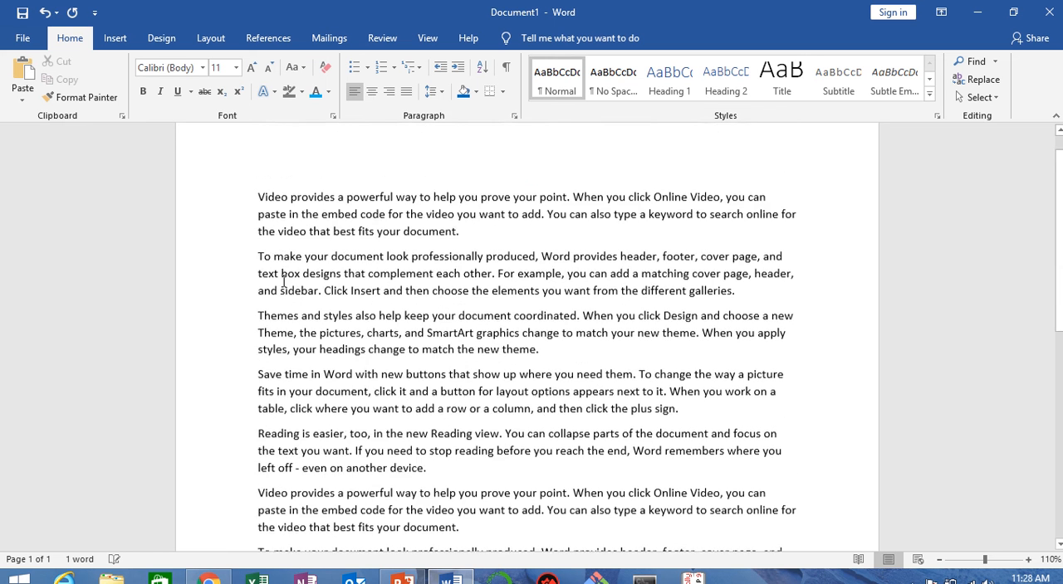
Step: Try centered and right alignment on the first five paragraphs, and return them to left alignment
drag(257, 229, 465, 503)
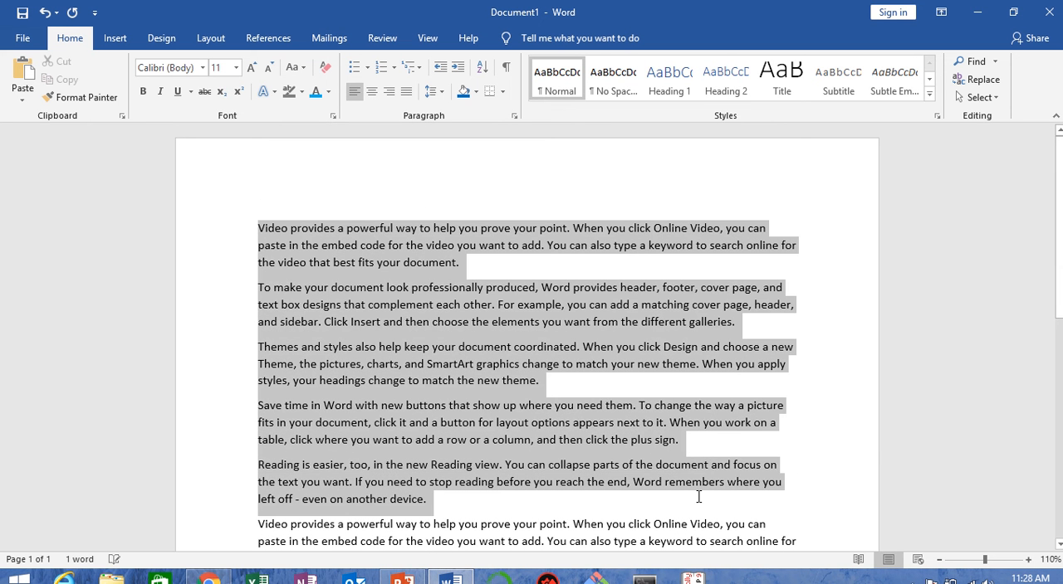
click(372, 93)
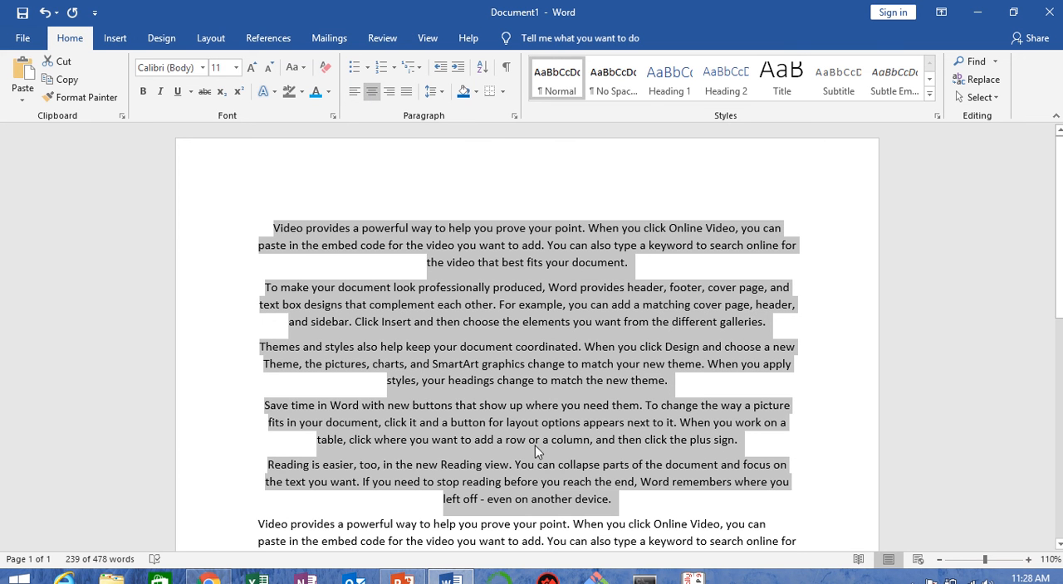
click(389, 93)
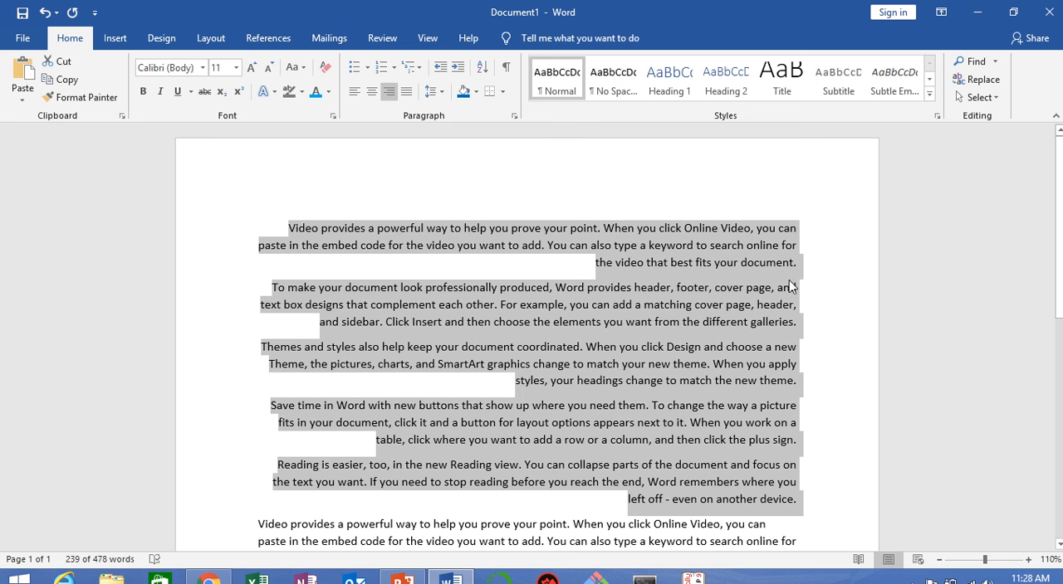
click(357, 92)
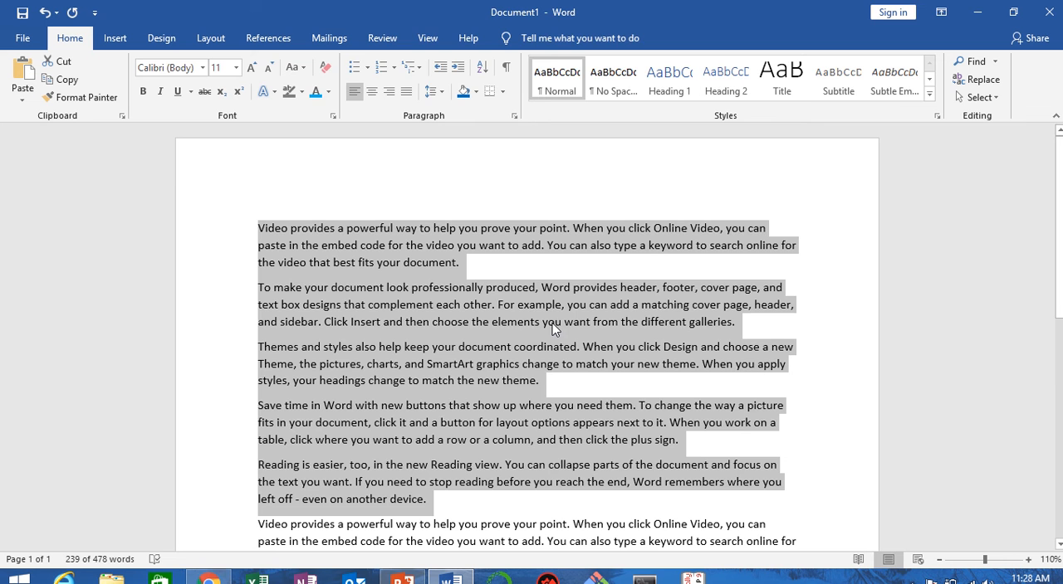
mouse_move(512, 6)
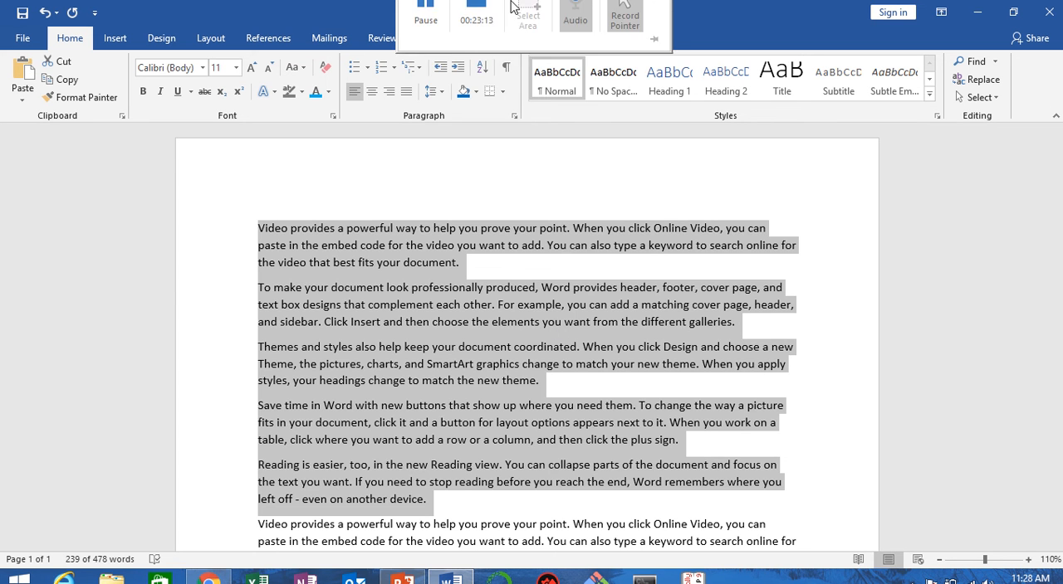
click(447, 224)
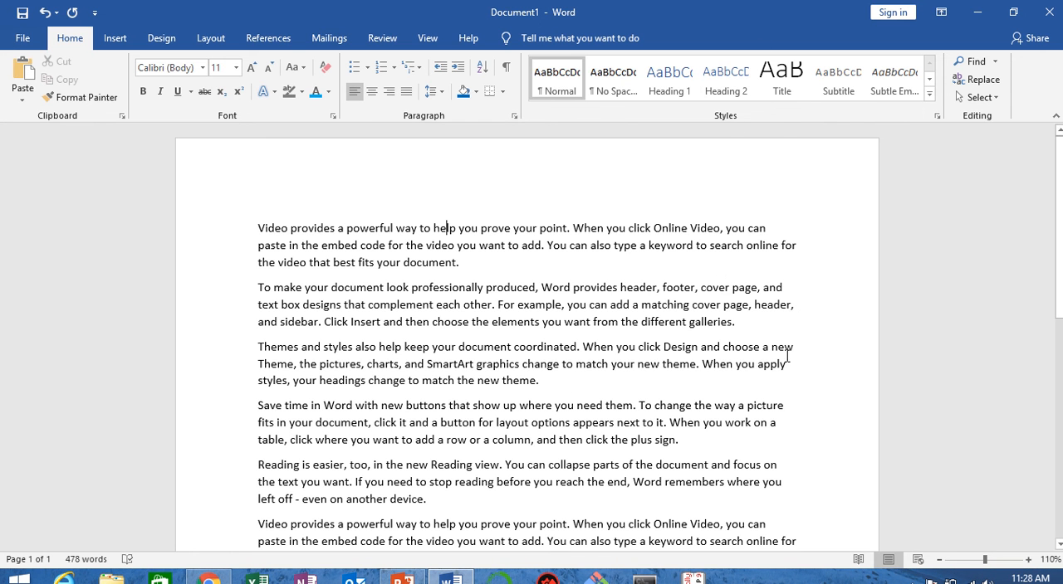
click(803, 248)
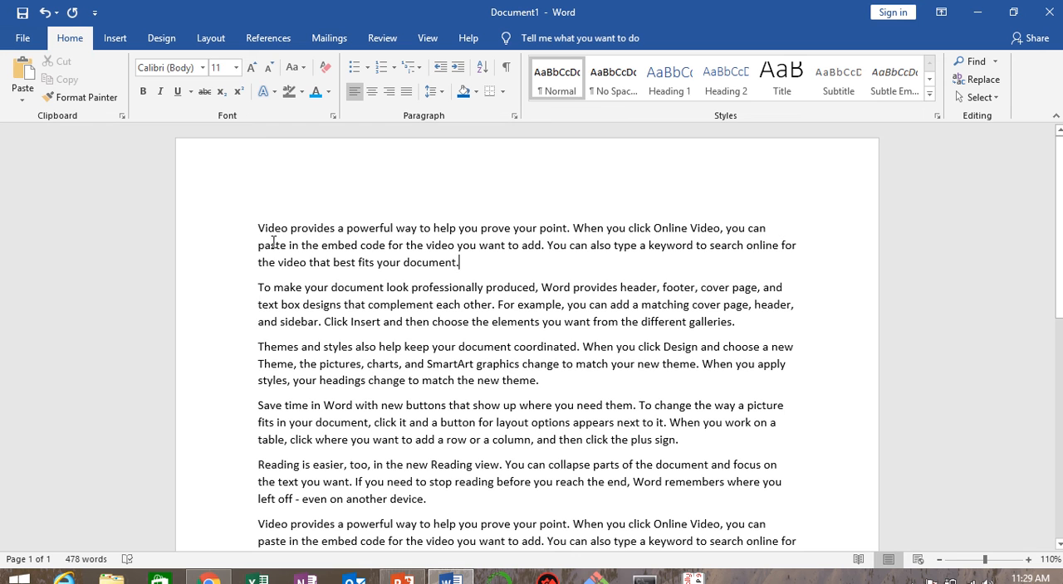
drag(259, 264, 454, 272)
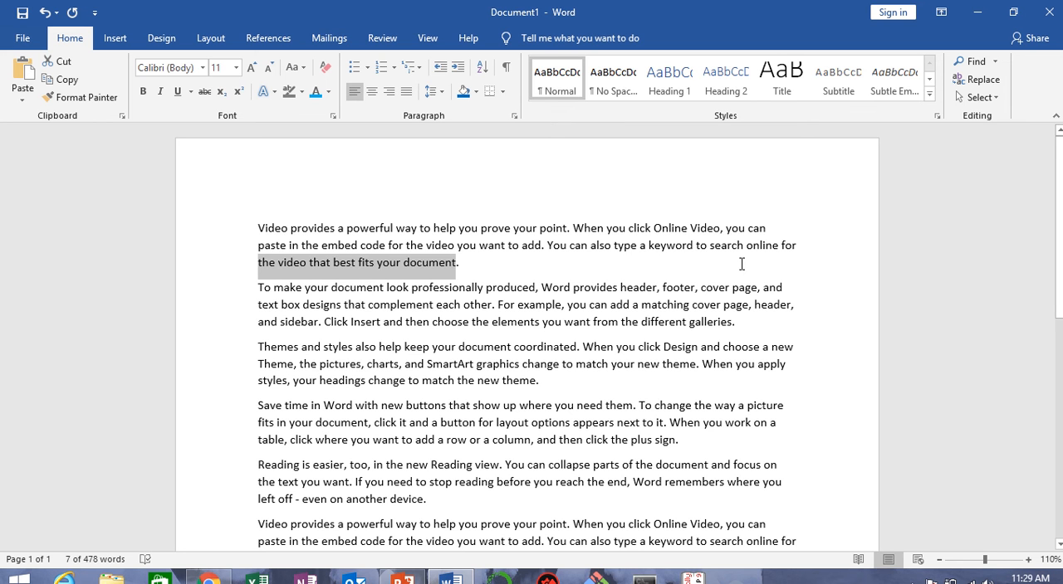
click(571, 286)
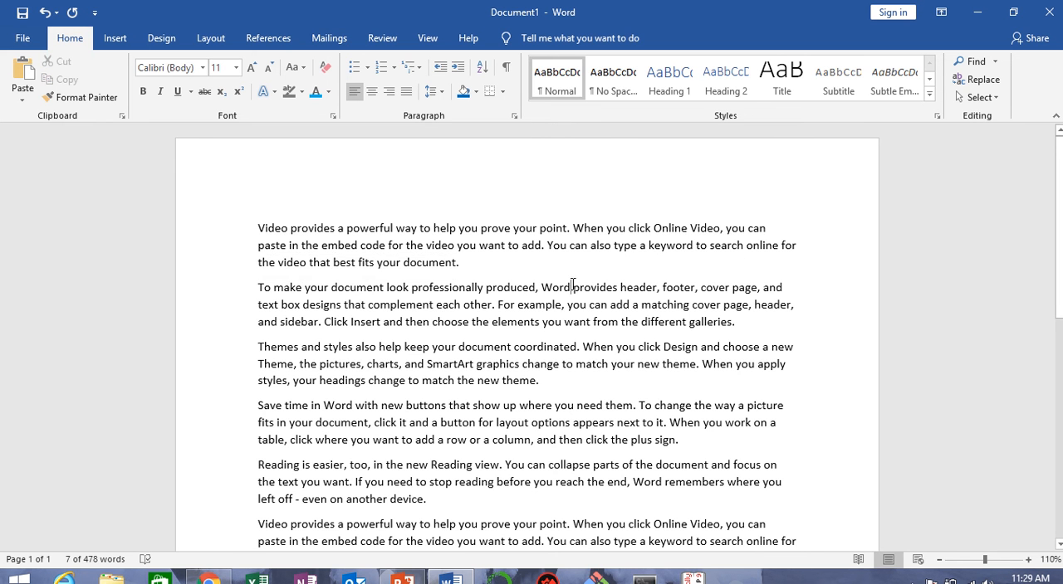
Step: Justify all the text in the document
drag(255, 228, 778, 506)
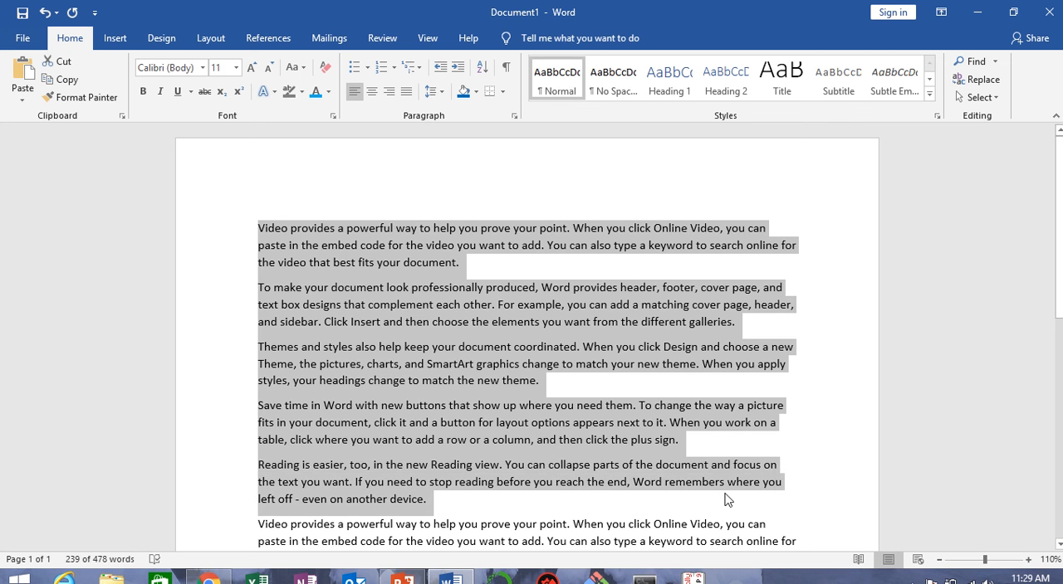
key(ctrl+a)
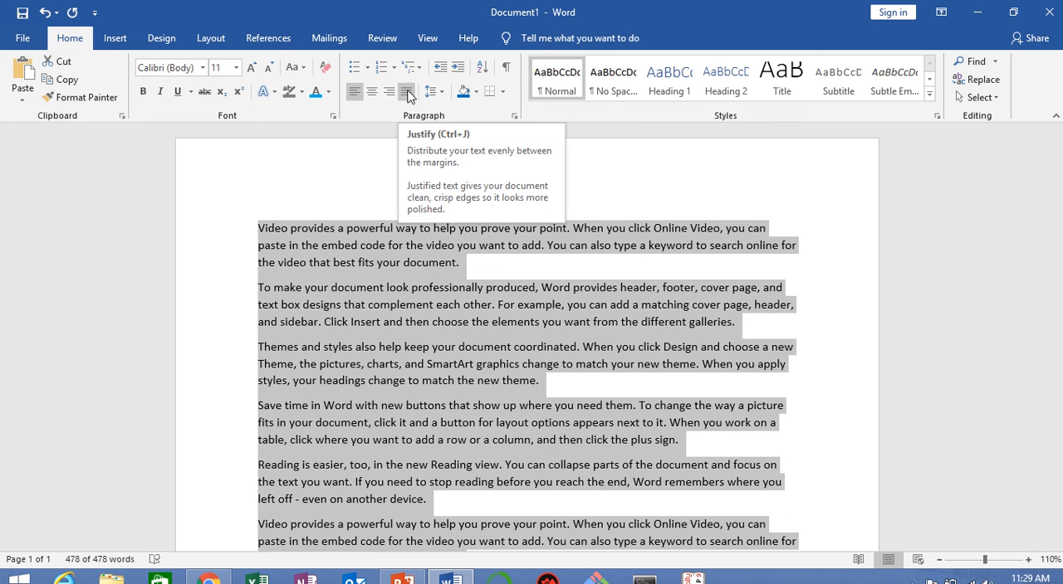
click(407, 91)
click(650, 230)
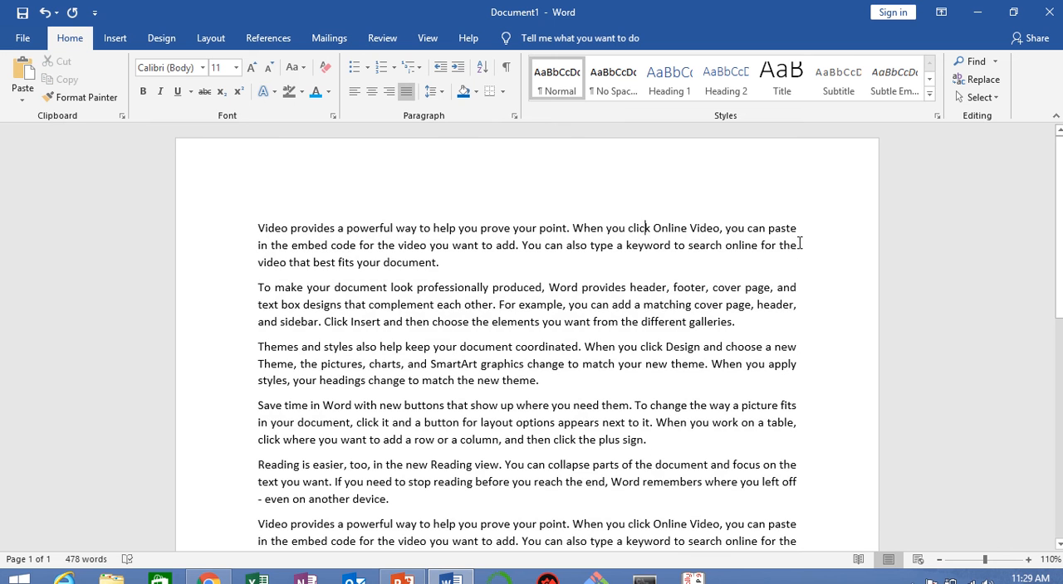
drag(796, 230, 818, 504)
key(Right)
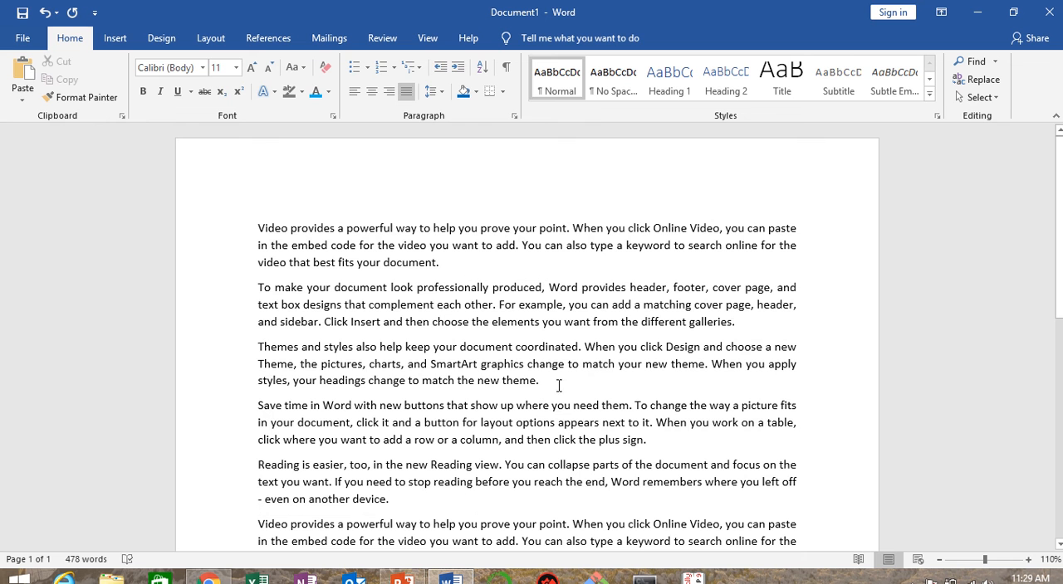
drag(559, 385, 266, 379)
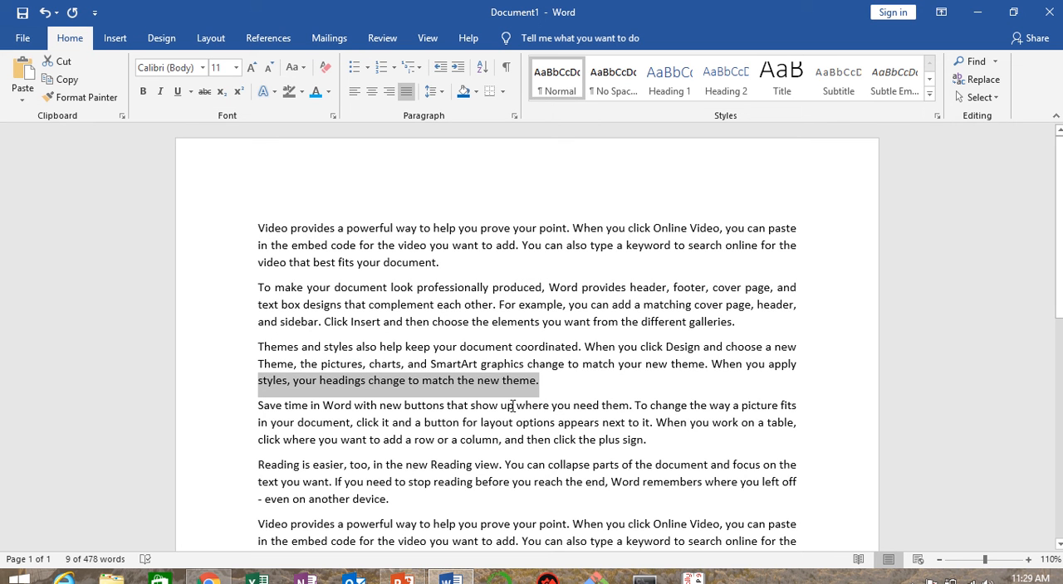
click(528, 429)
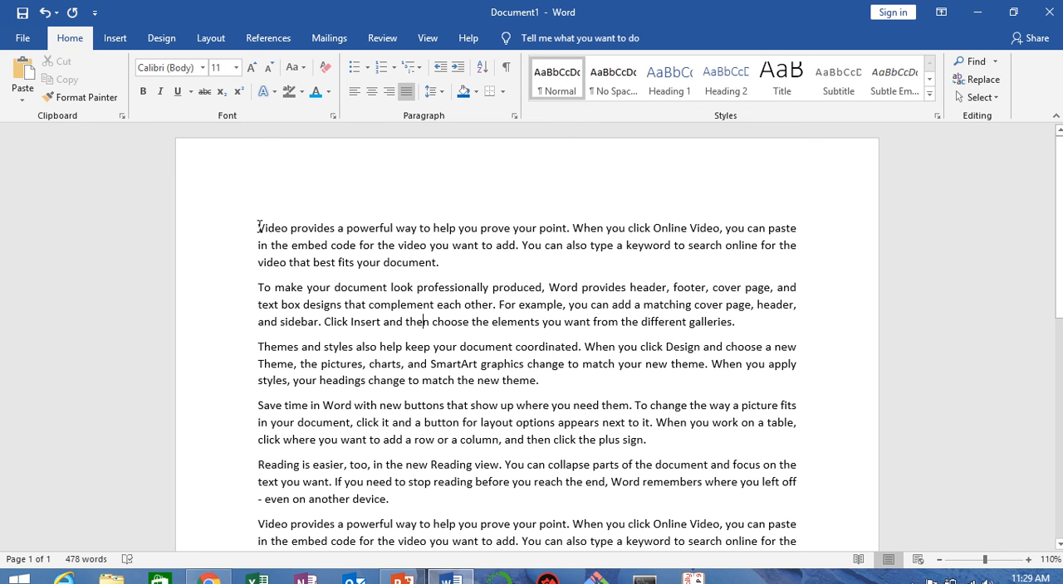
Step: Set the first paragraph's line spacing to Multiple at 2 through the detailed line spacing options
drag(258, 227, 440, 263)
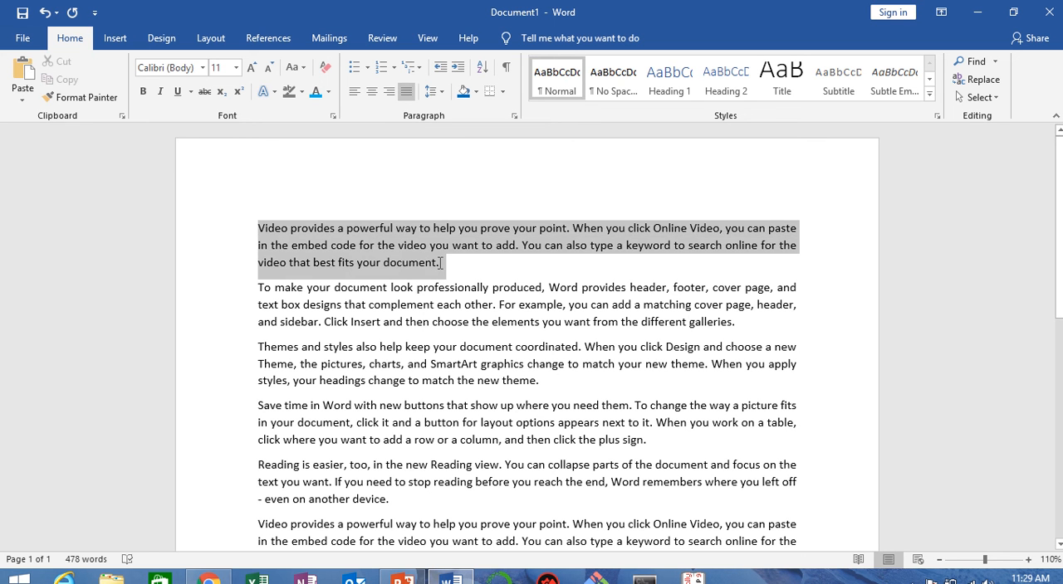
click(442, 94)
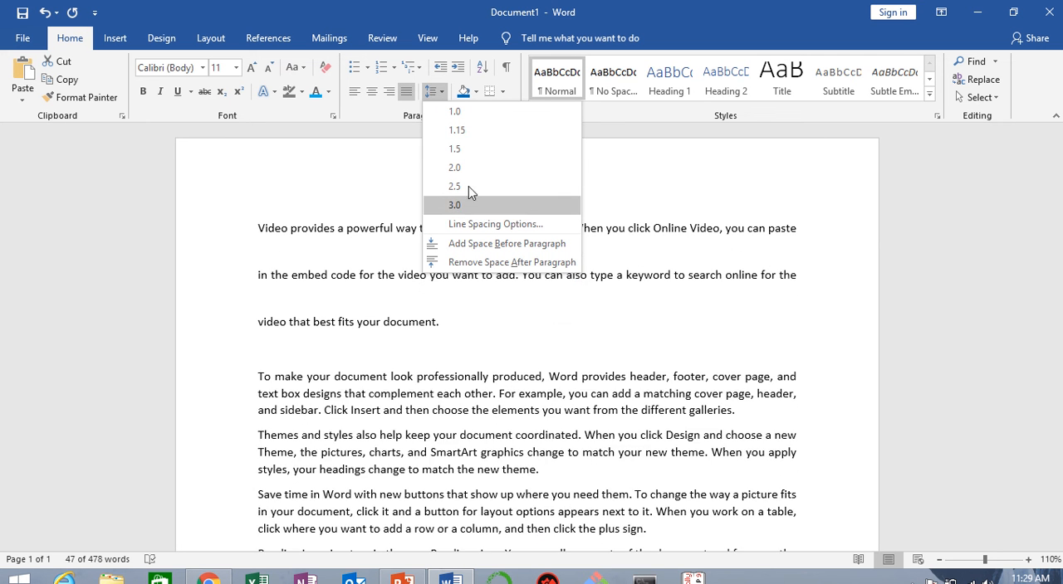
click(471, 224)
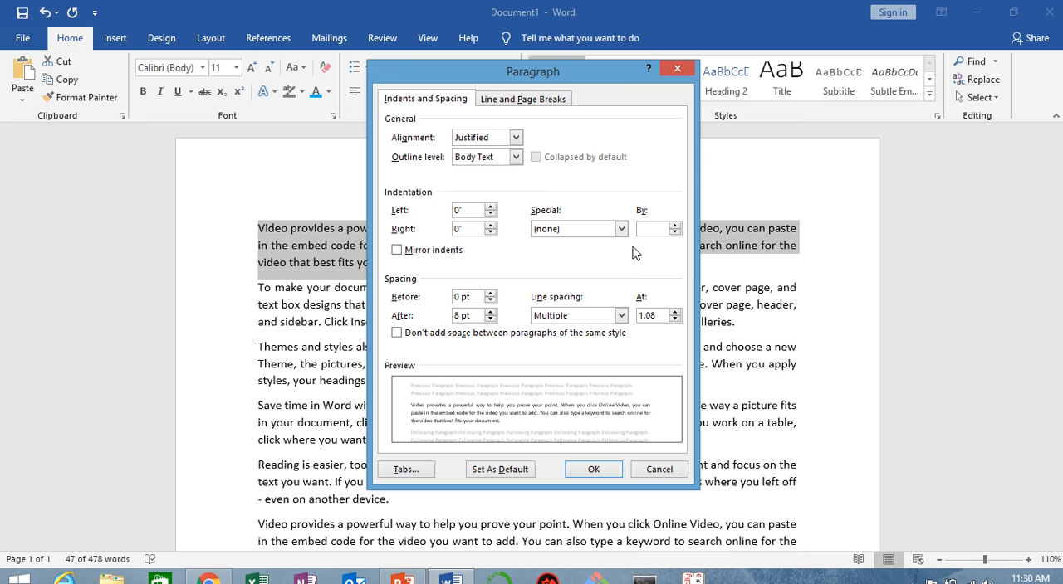
click(621, 315)
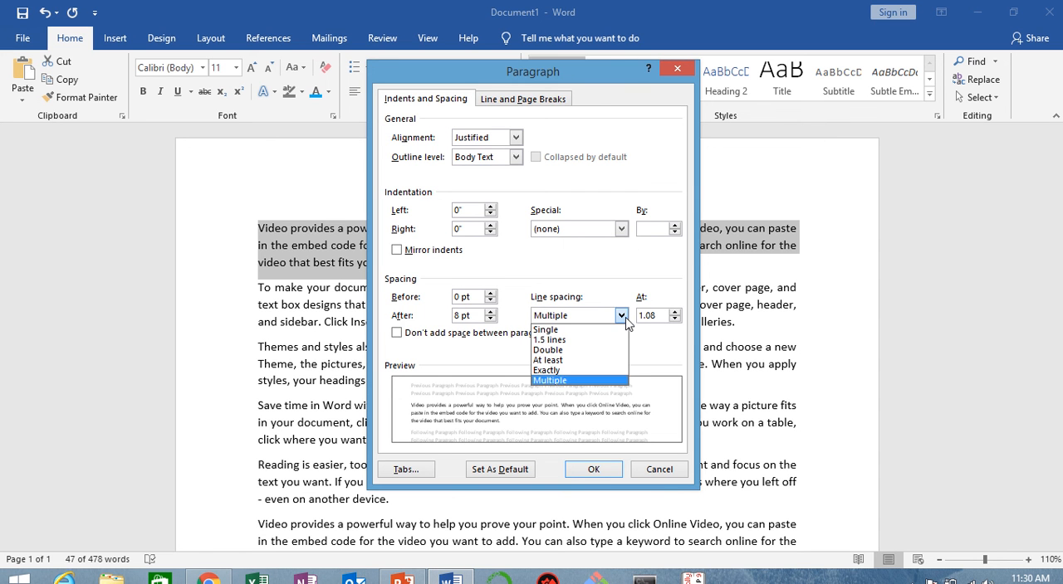
click(596, 351)
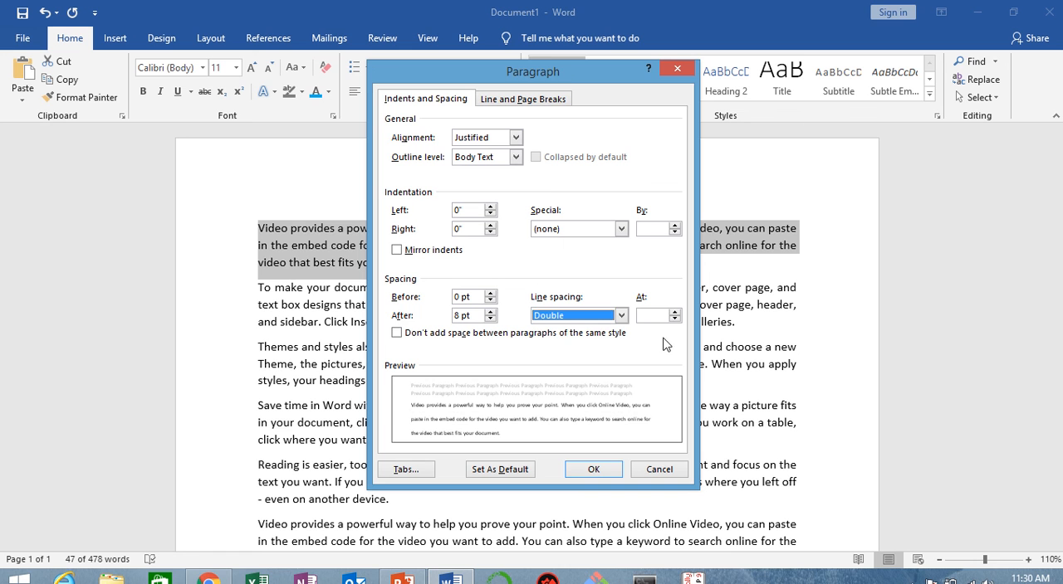
click(655, 317)
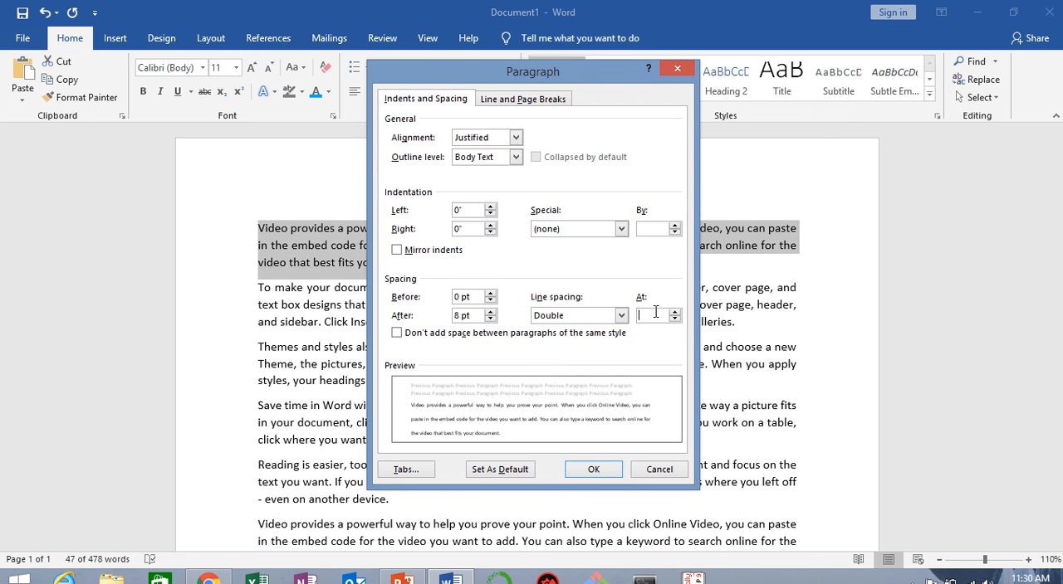
text(2)
click(621, 316)
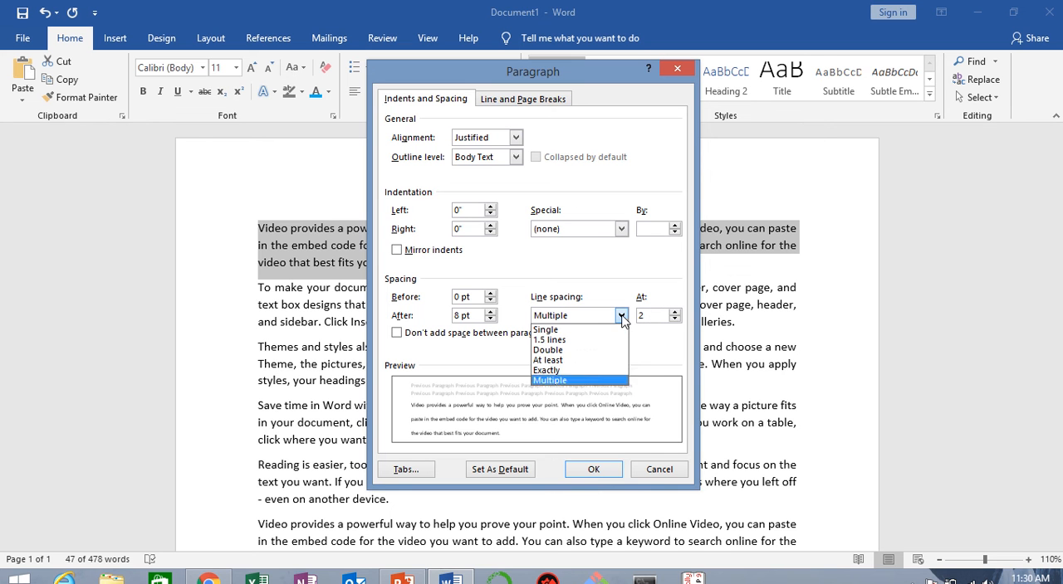
click(587, 381)
double_click(660, 315)
text(3)
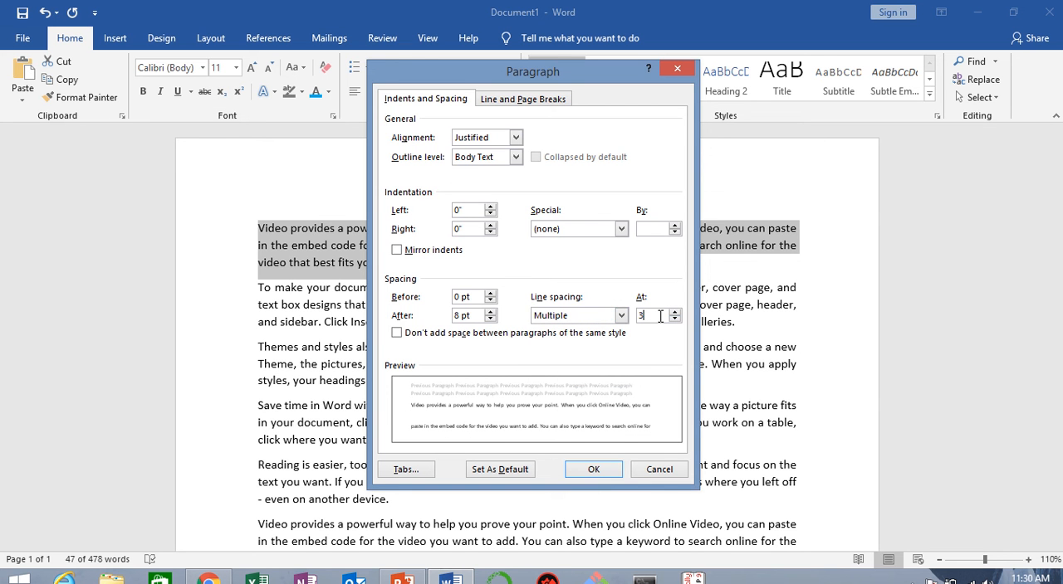
click(585, 469)
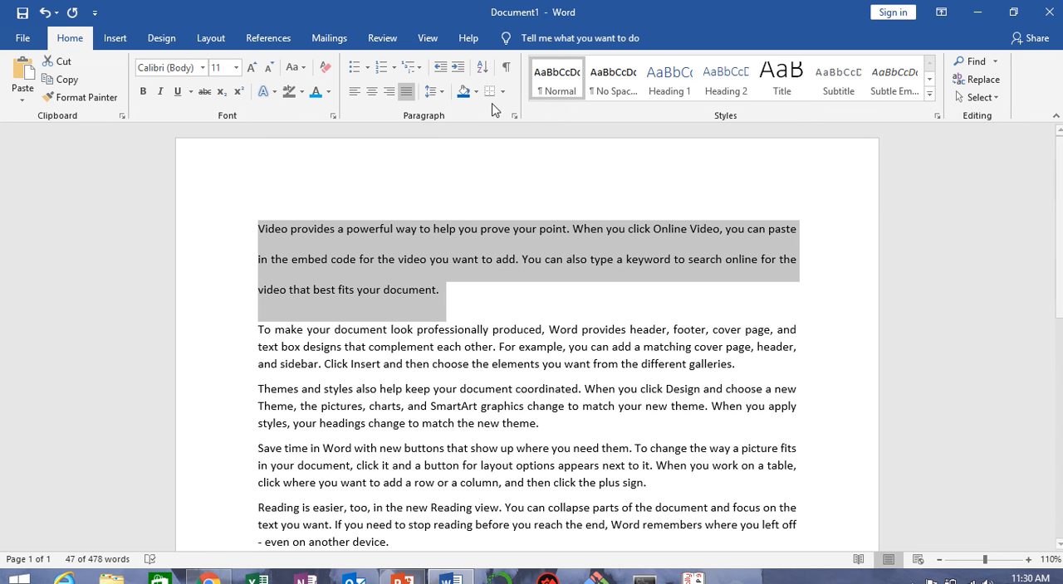
Step: Review the other line spacing choices for the first paragraph and apply Double spacing
click(430, 92)
click(465, 224)
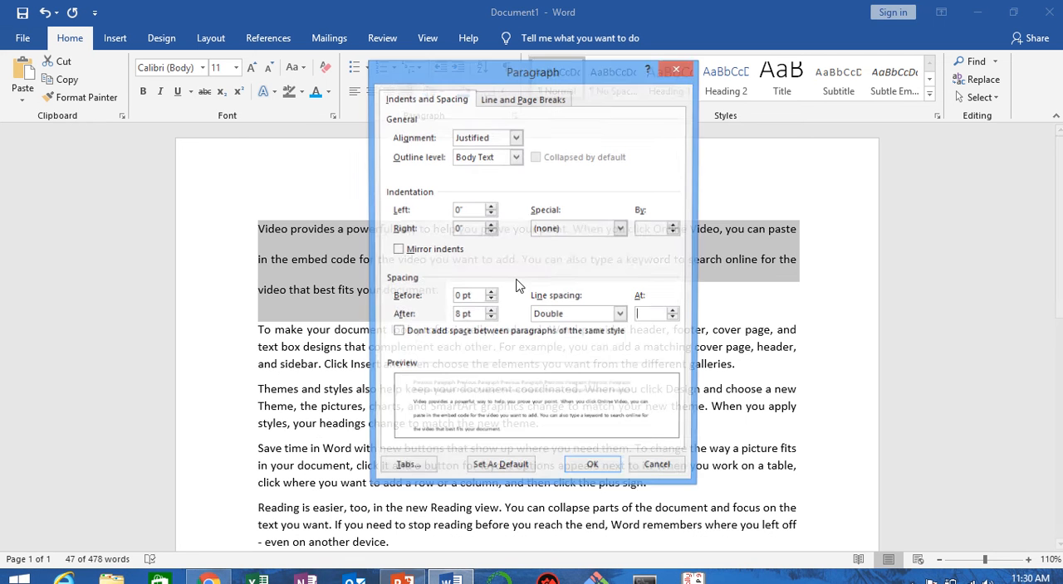
click(622, 315)
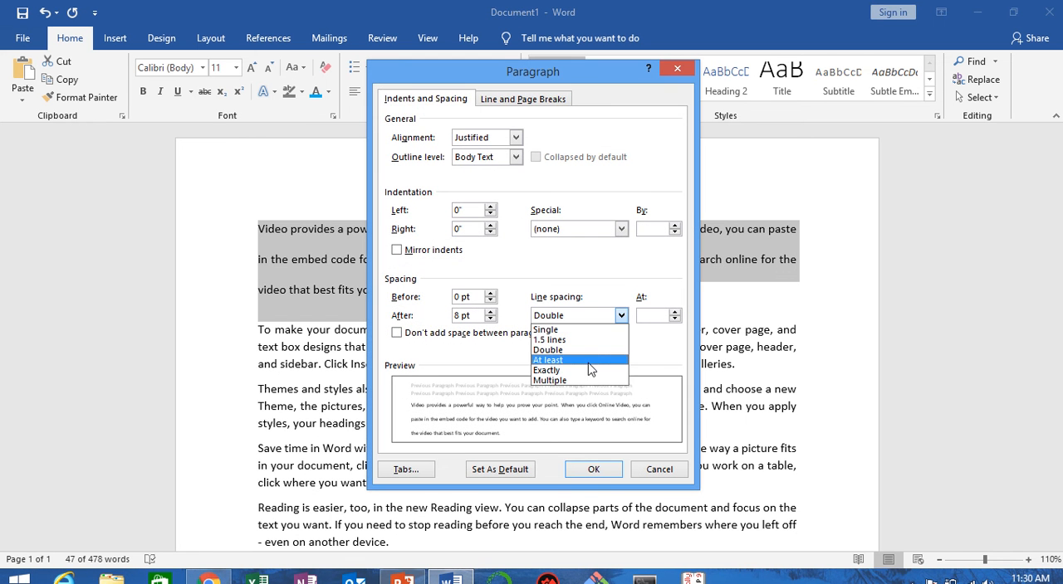
click(591, 363)
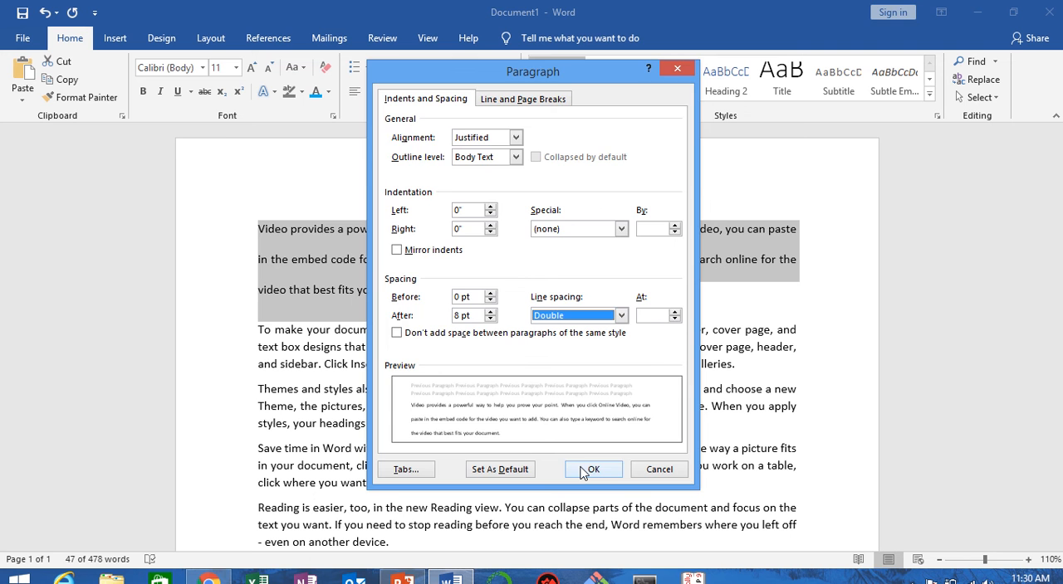
click(583, 469)
click(517, 316)
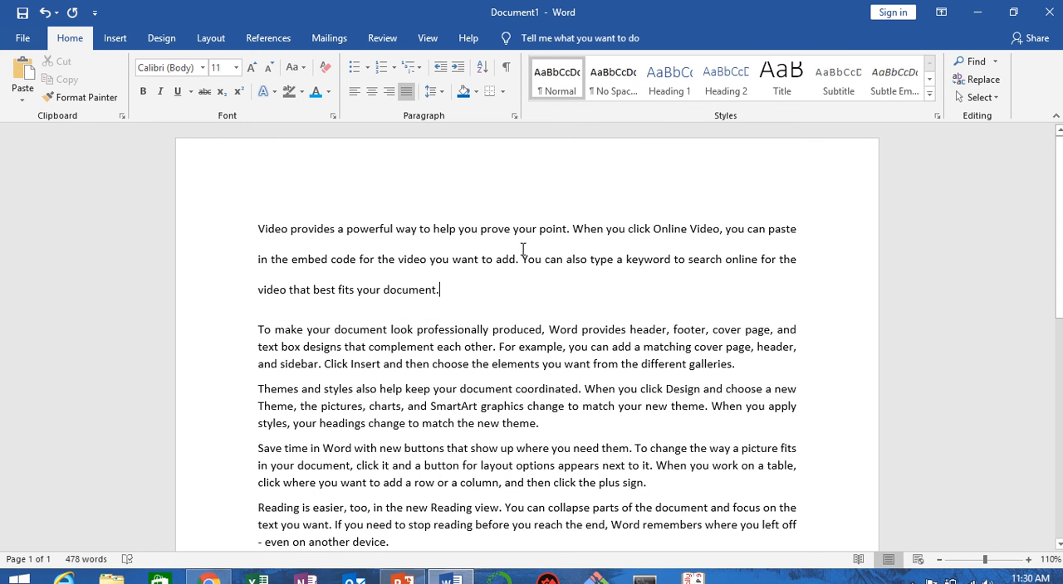
click(434, 93)
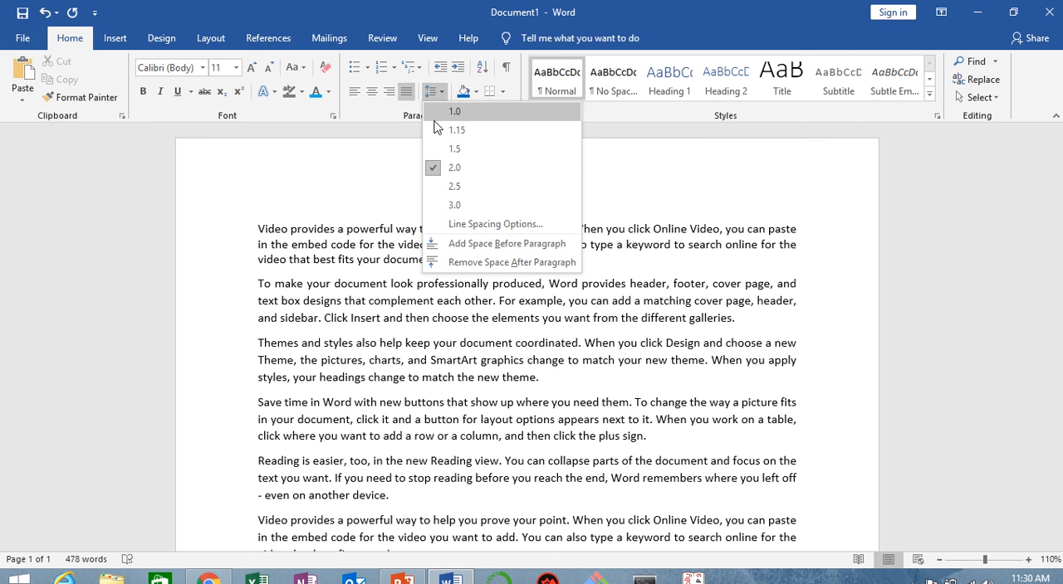
click(455, 224)
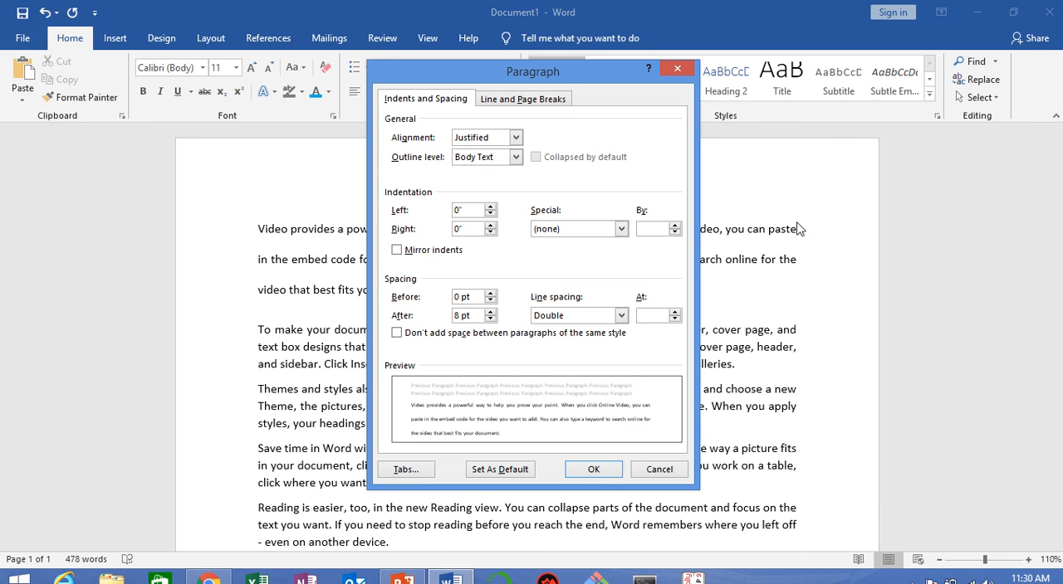
click(659, 470)
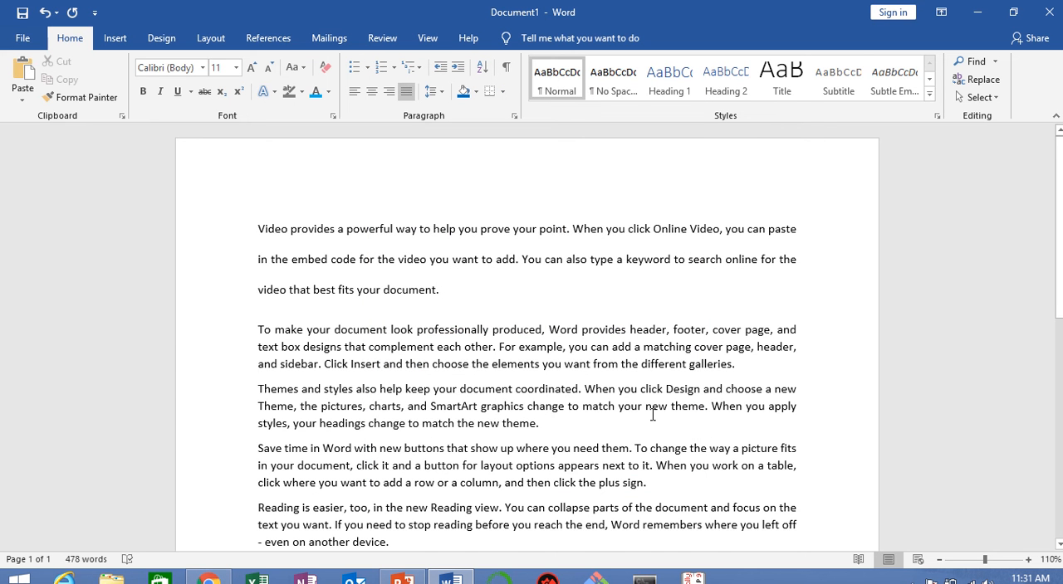
Step: Undo the line spacing changes on the first paragraph
key(ctrl+z)
key(ctrl+z)
Step: Set the spacing after the first paragraph to 18 pt
click(788, 217)
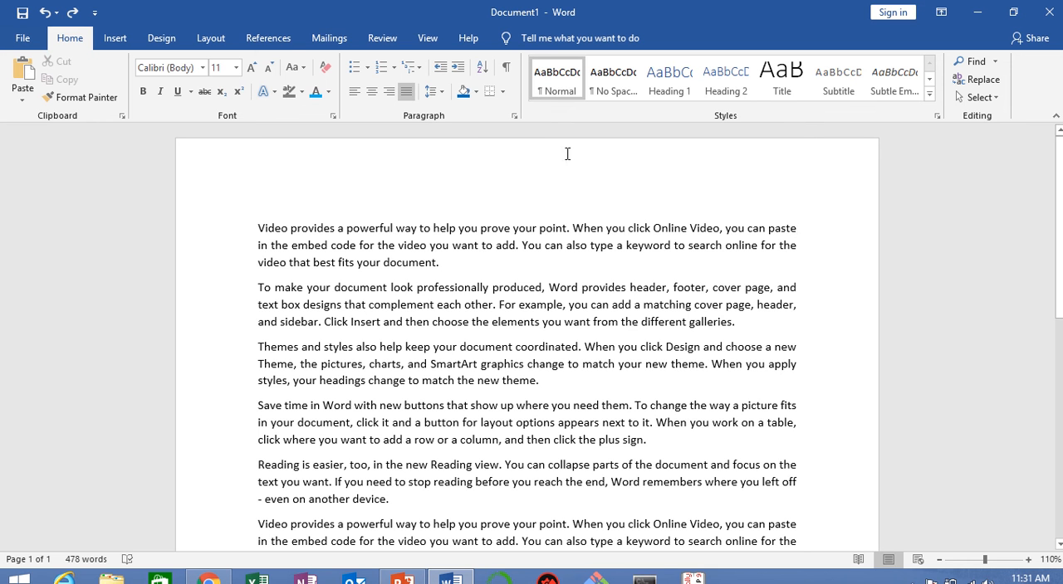
click(437, 93)
click(488, 226)
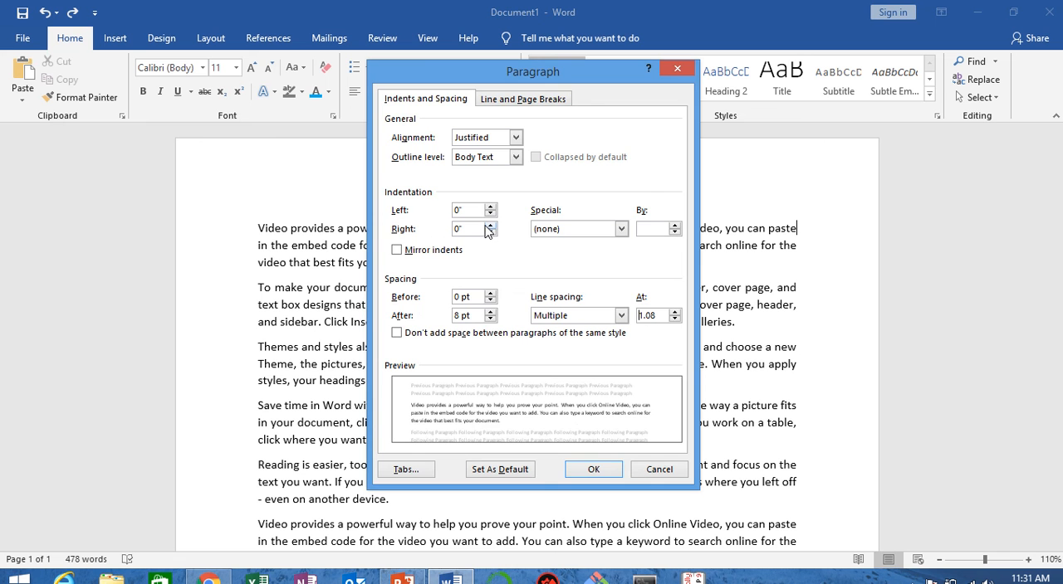
click(490, 312)
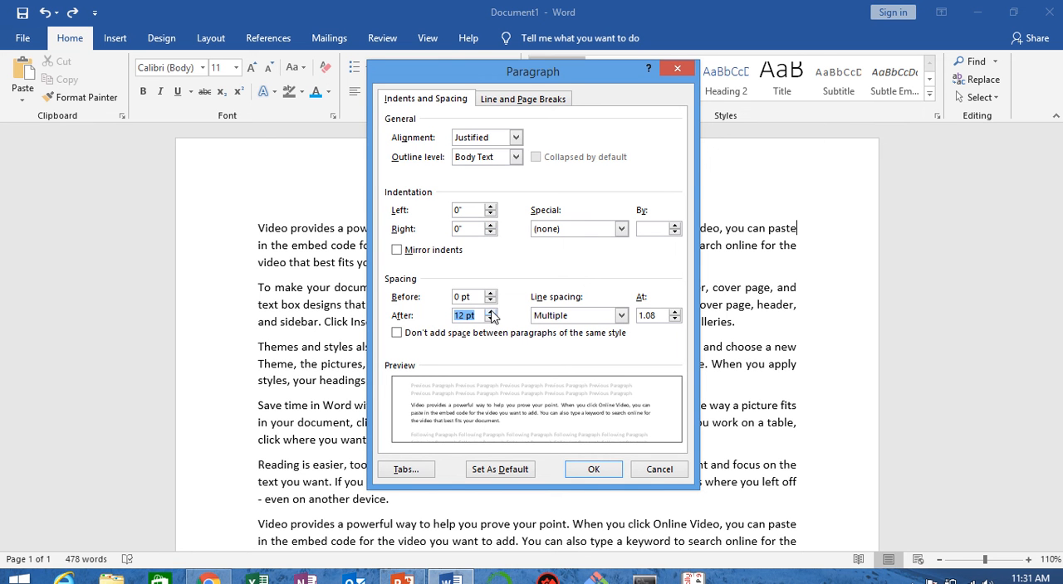
click(596, 470)
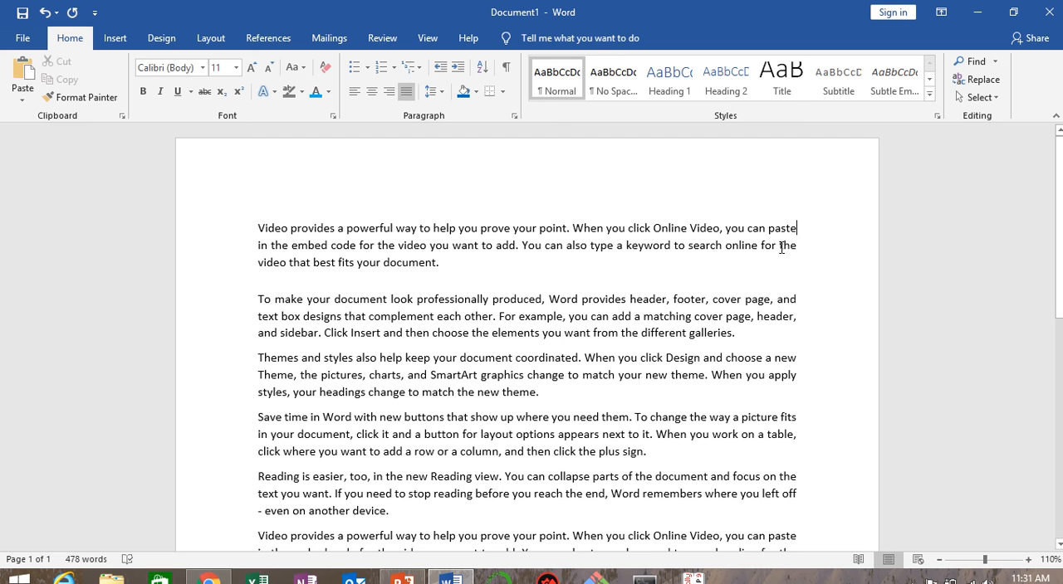
Step: Undo the change to the spacing after the first paragraph
key(ctrl+z)
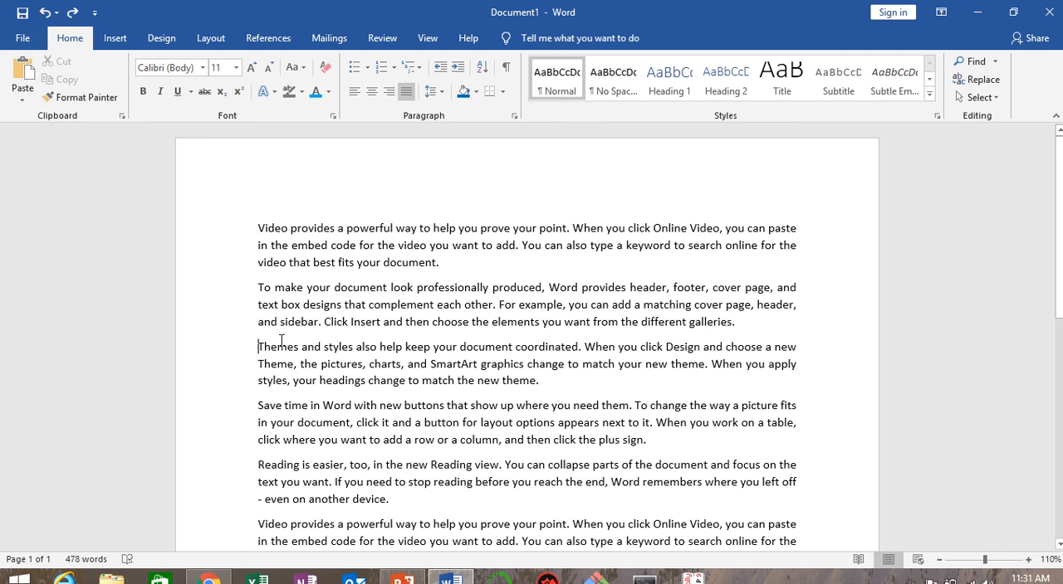
Step: Set the spacing before the third paragraph, "Themes and styles", to 24 pt, and undo that change
click(432, 93)
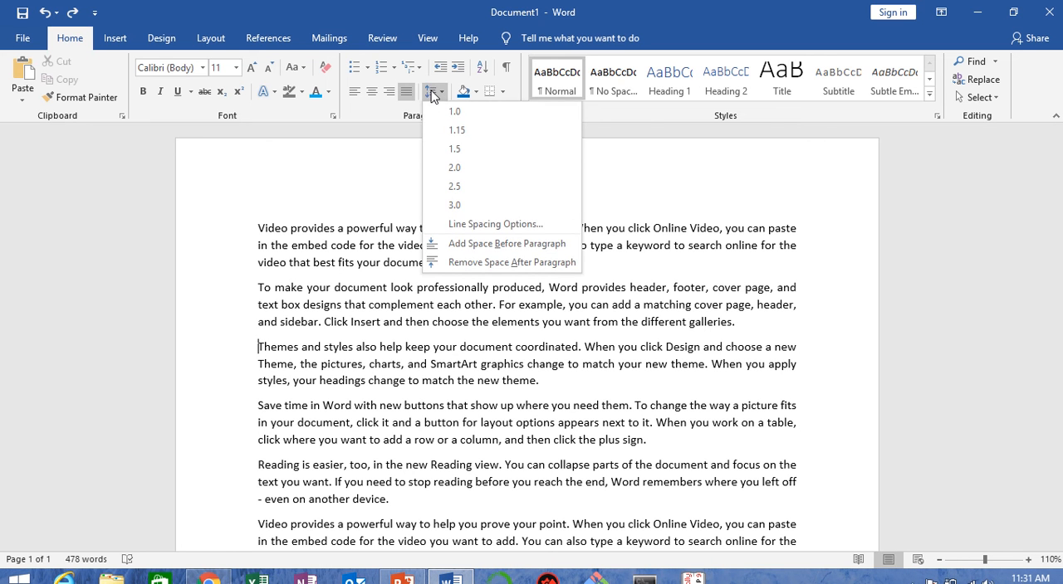
click(473, 225)
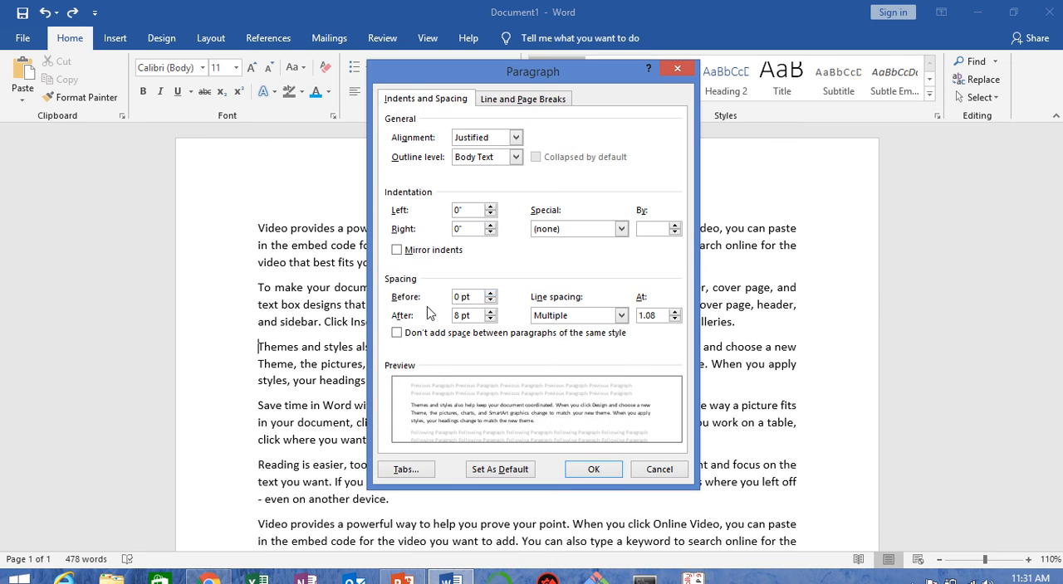
click(490, 293)
click(491, 293)
click(490, 293)
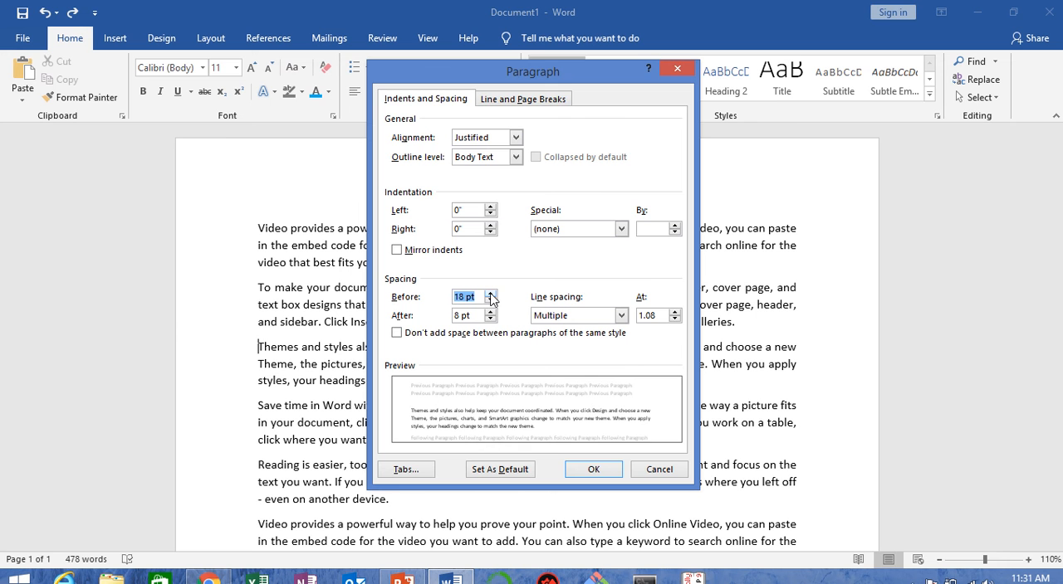
click(491, 294)
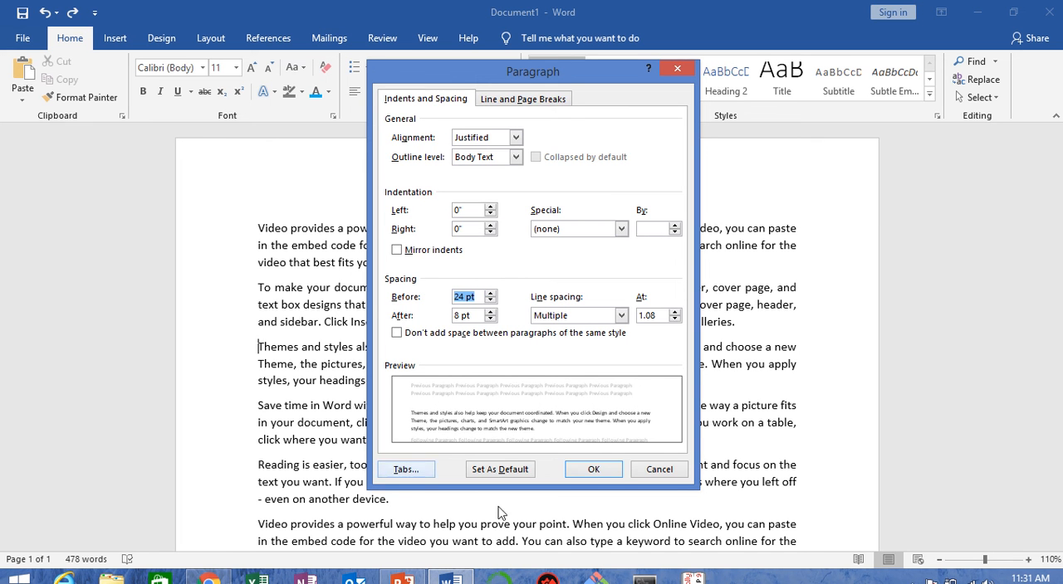
click(584, 470)
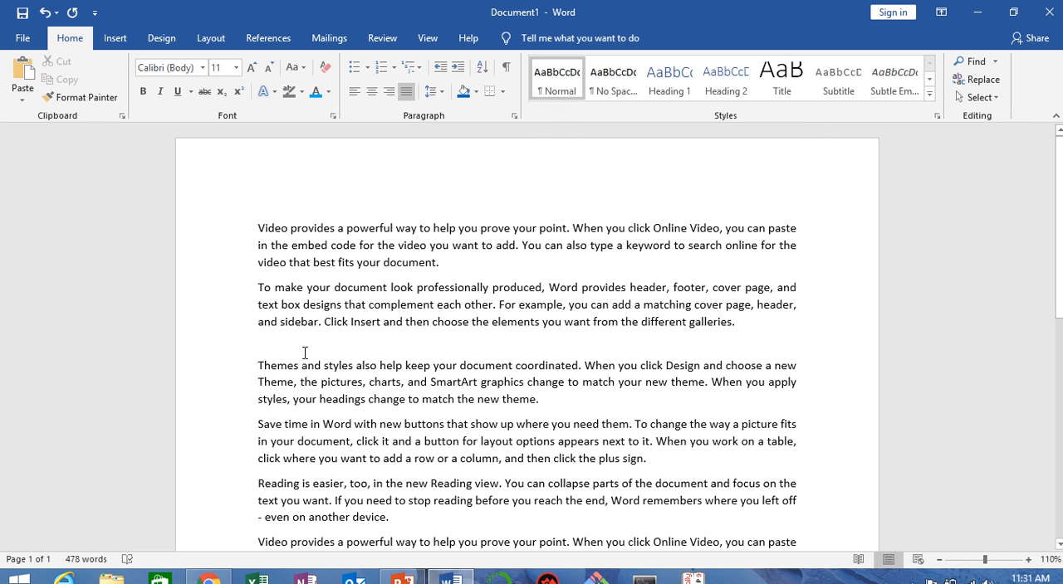
key(Delete)
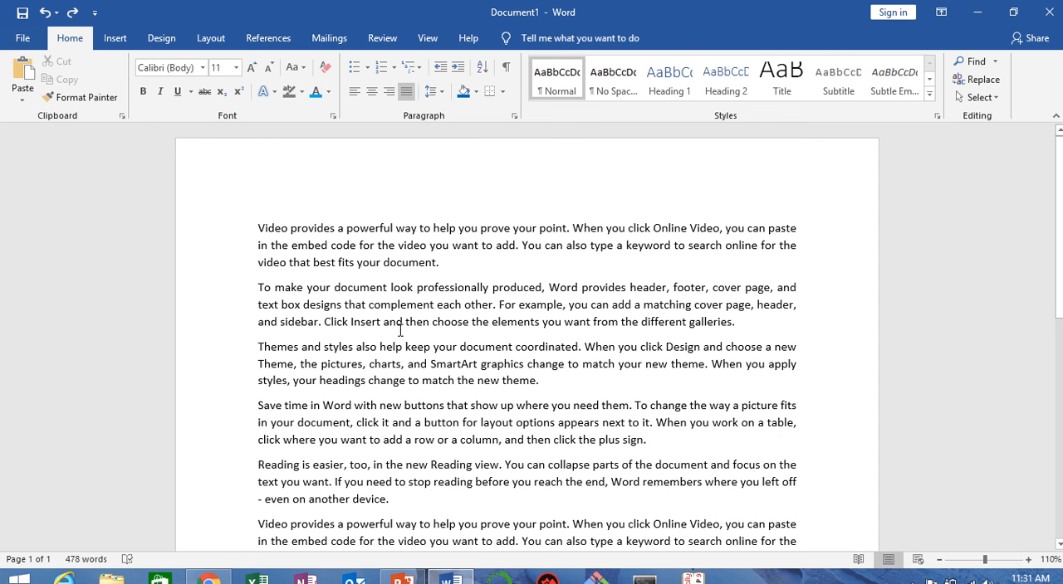
Step: Left-align all the text in the document
key(ctrl+a)
key(ctrl+l)
click(537, 352)
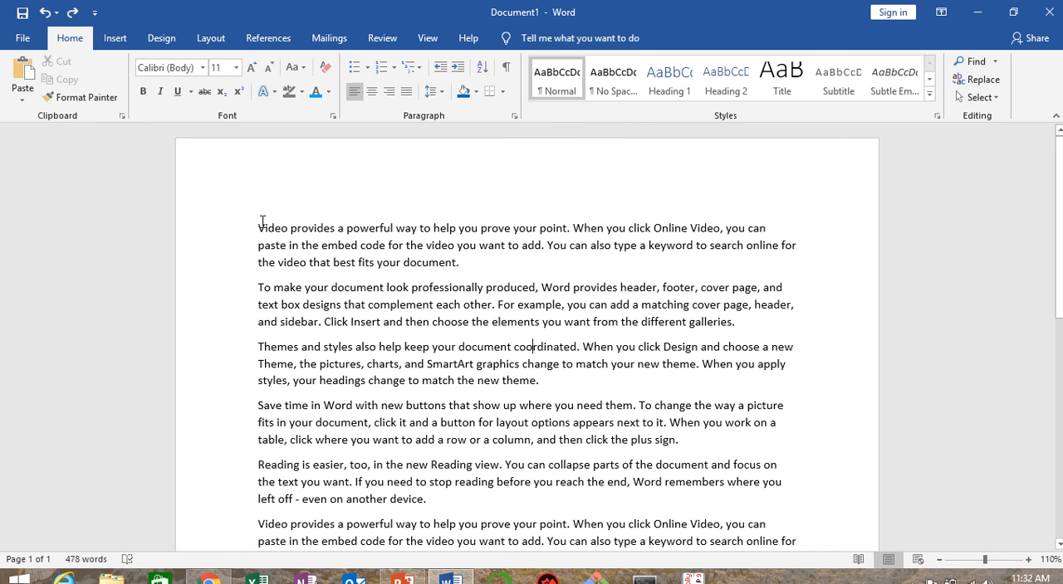
Step: Increase the first paragraph's indent by two levels, and decrease it back to the margin
drag(260, 227, 459, 262)
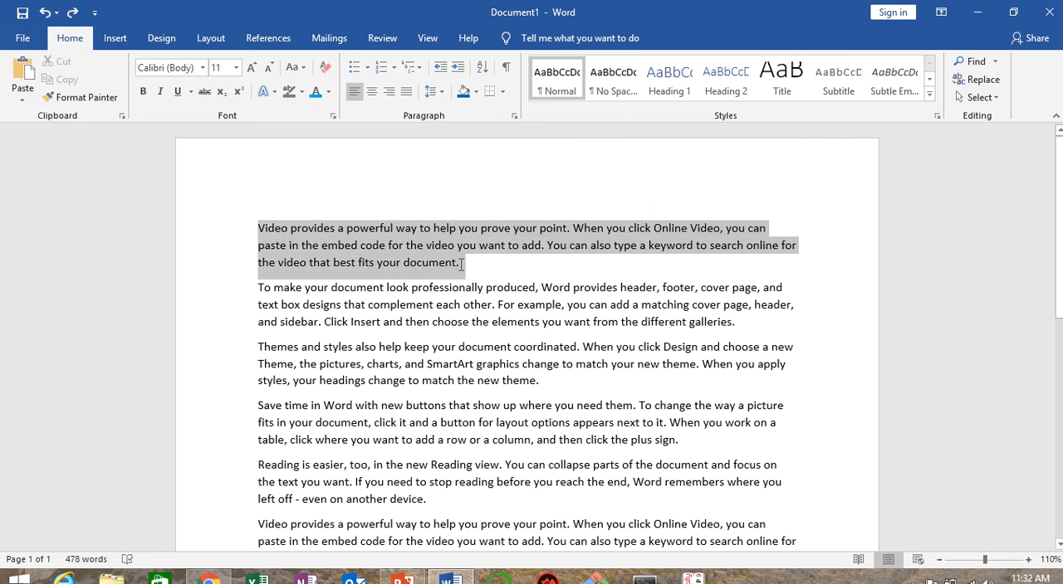
click(458, 70)
click(459, 70)
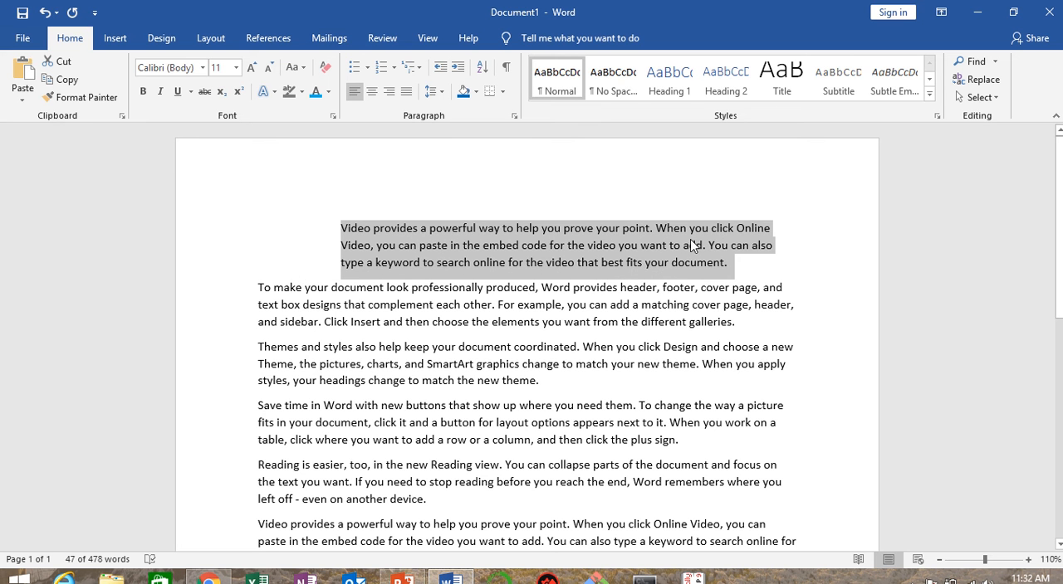
click(441, 68)
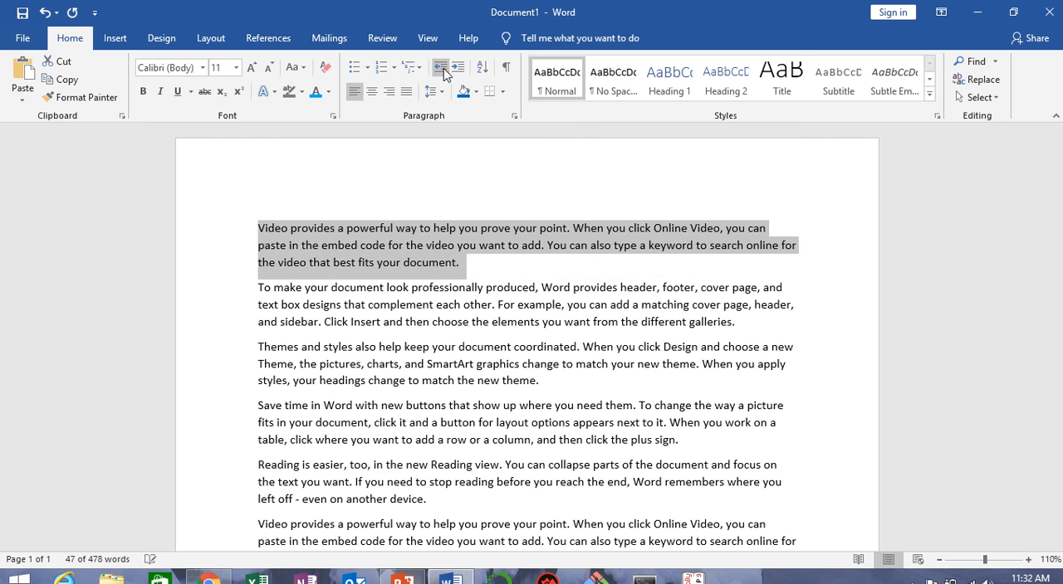
click(444, 73)
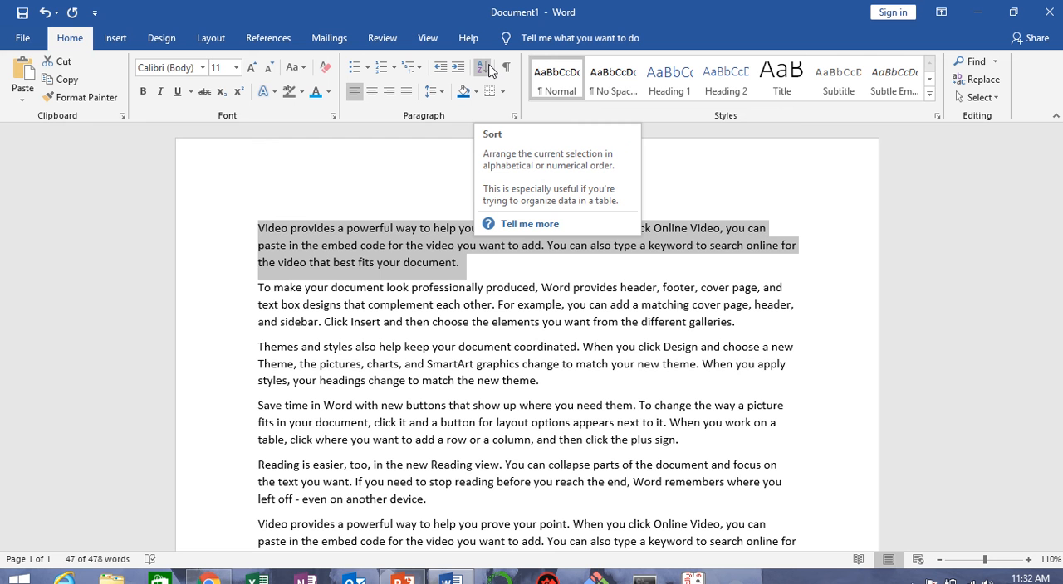
Step: Add the numbers 10, 20, 5, 80 and 70 on separate lines below the document's last paragraph
scroll(385, 348, down, 10)
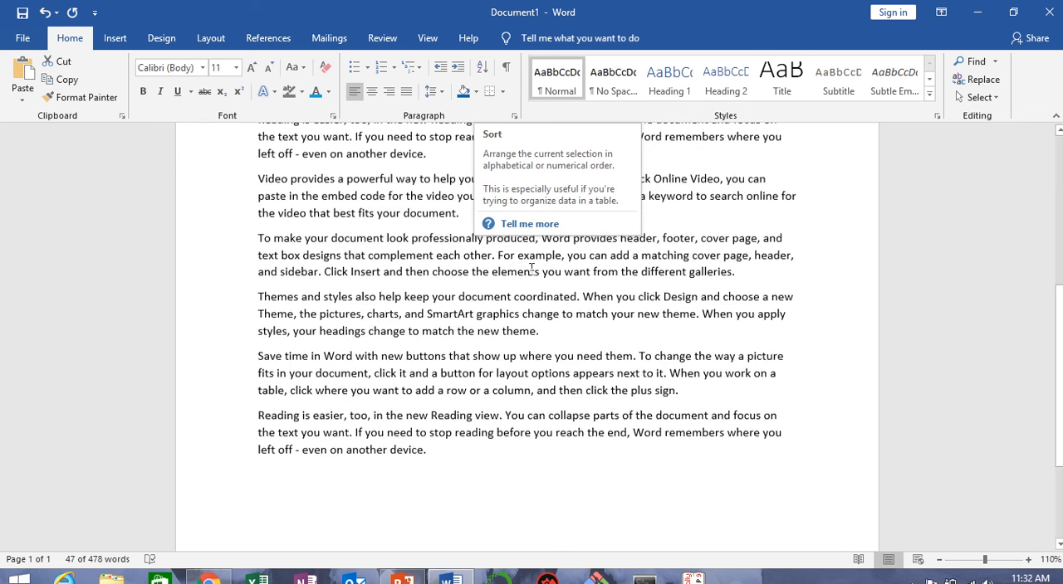
click(349, 331)
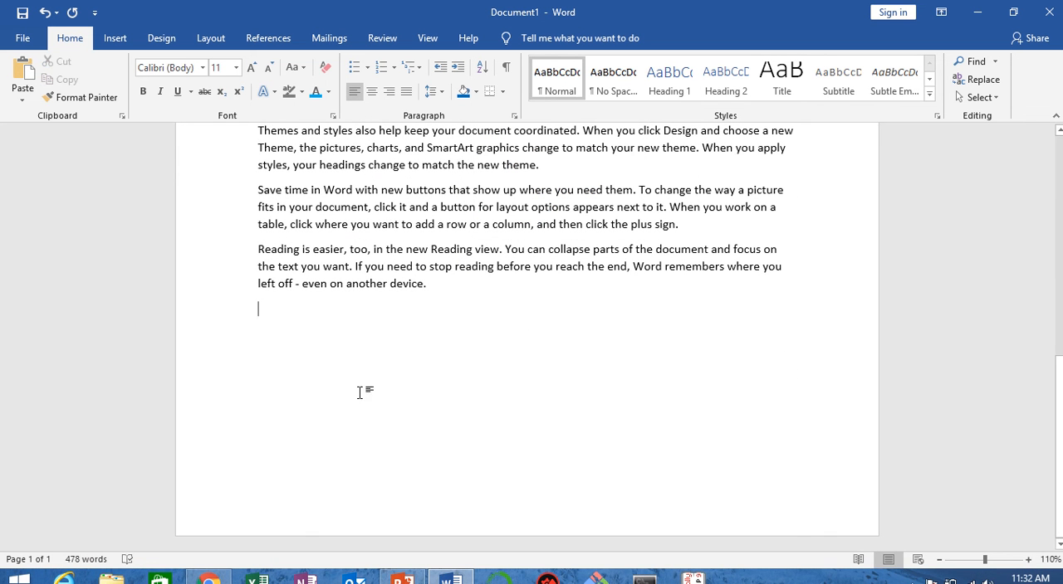
text(10 20)
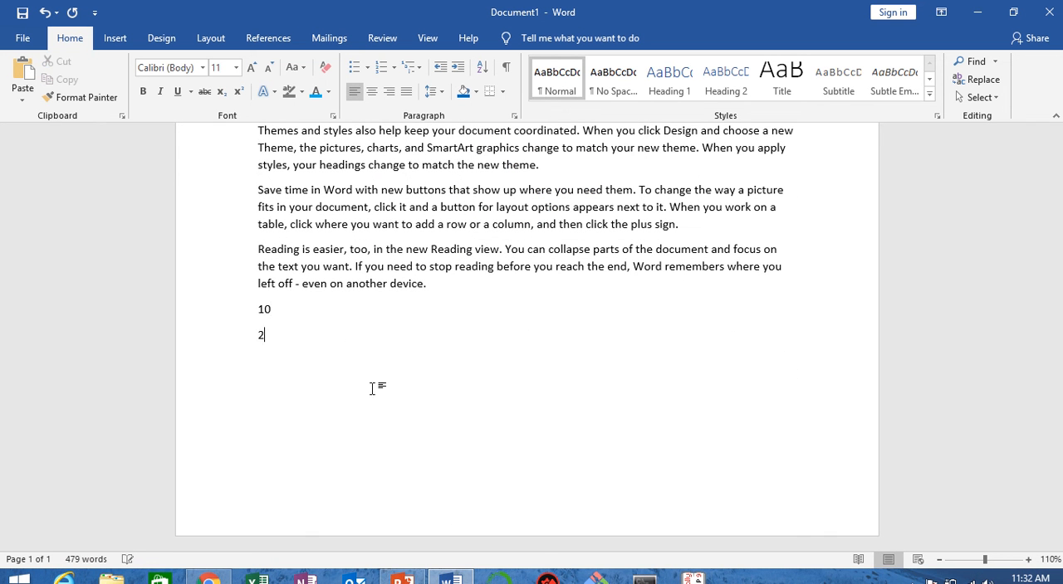
key(Return)
text(5\)
text(80)
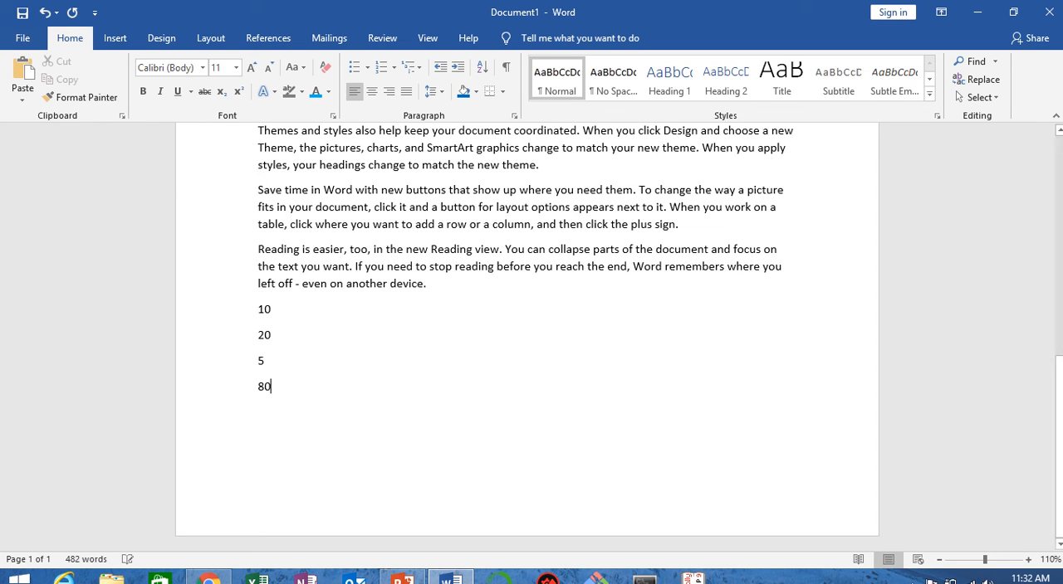
key(Return)
text(70)
key(Return)
Step: Sort the five numbers at the document's end in descending order, and re-sort them in ascending order
drag(257, 310, 282, 408)
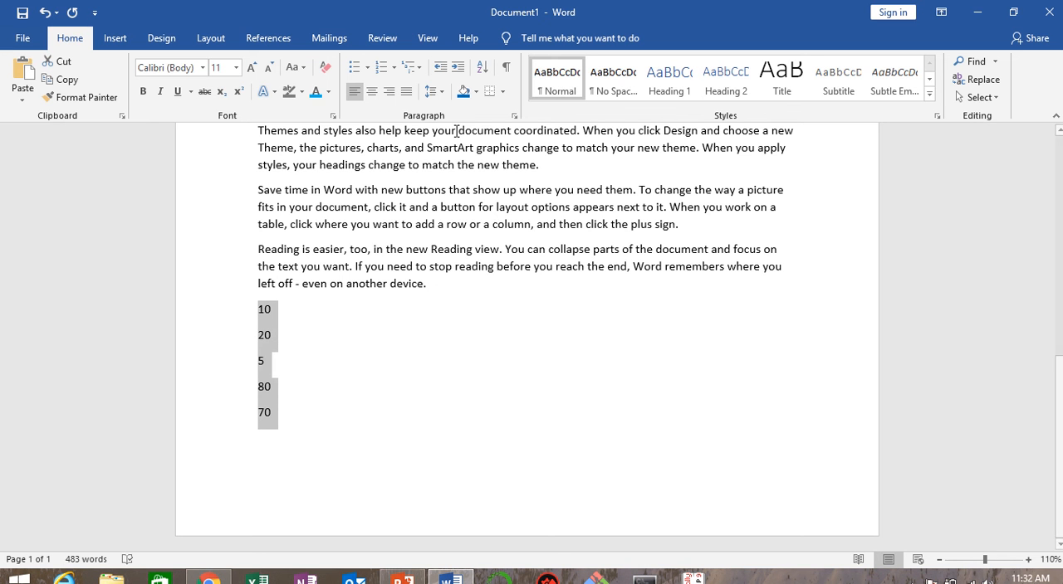
click(486, 67)
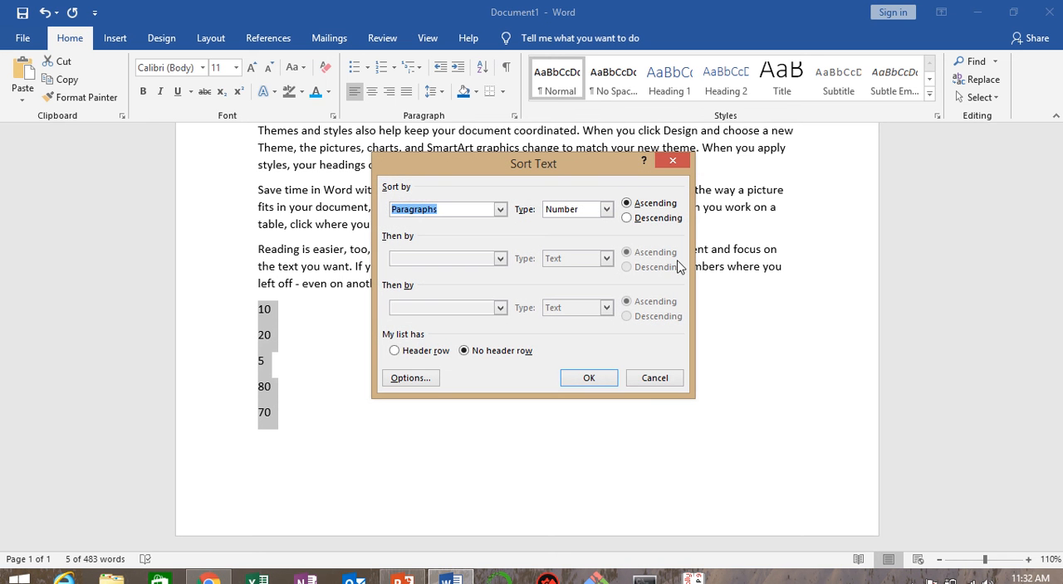
click(588, 380)
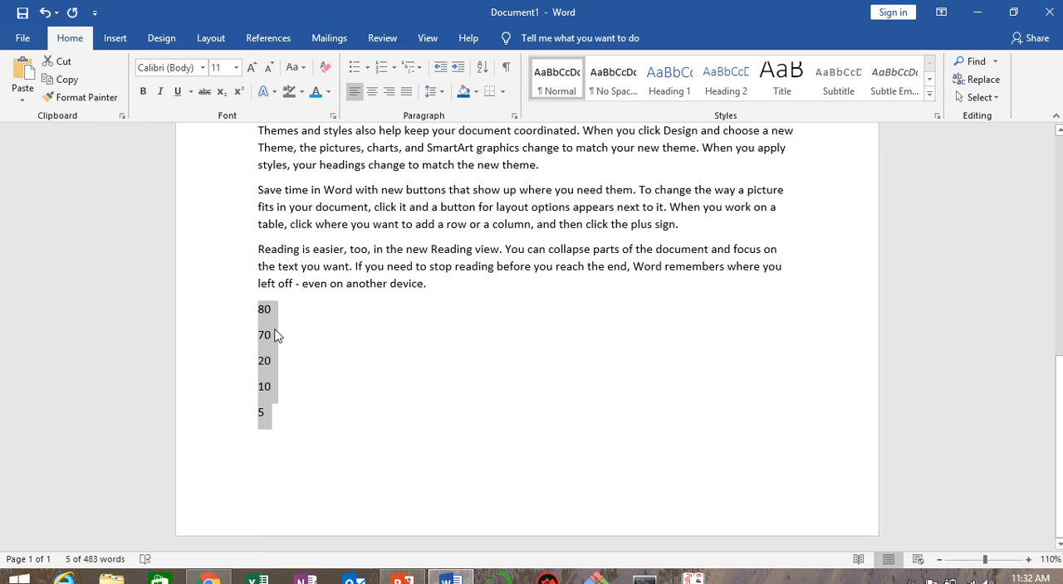
click(482, 66)
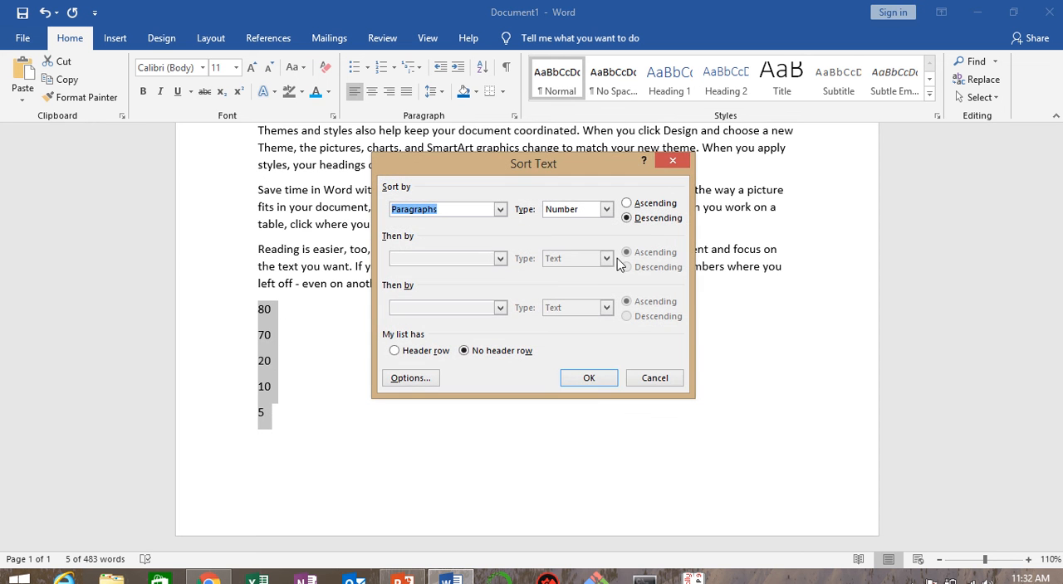
click(646, 207)
click(607, 377)
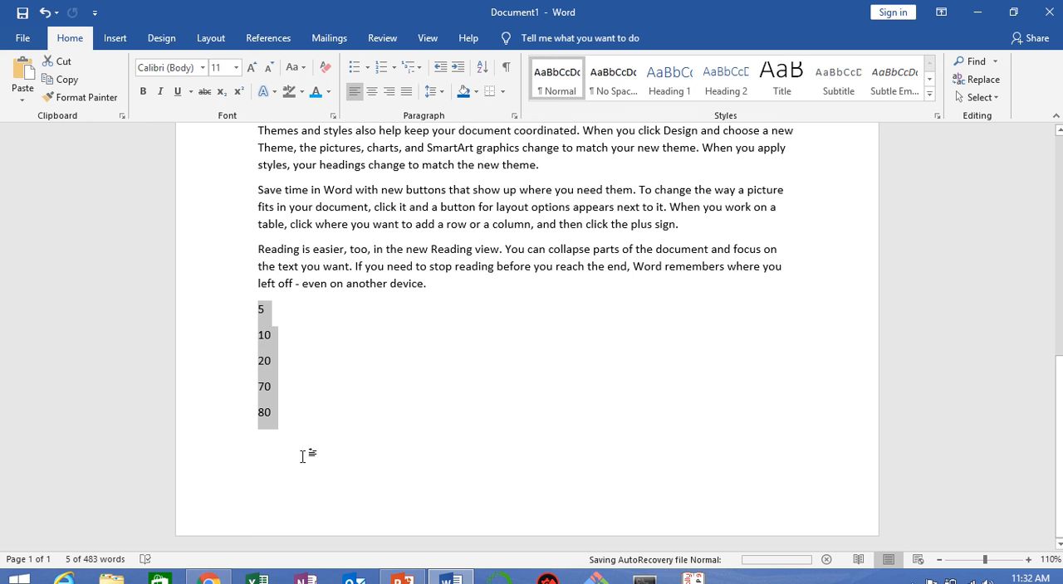
click(542, 423)
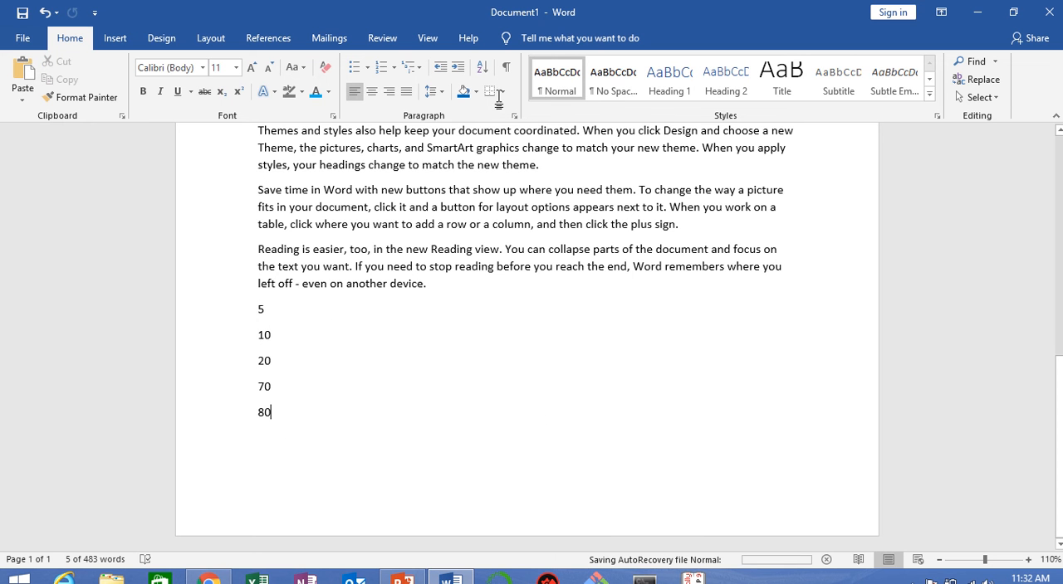
Step: Apply All Borders to the first paragraph, and remove the borders again with No Border
scroll(329, 272, up, 10)
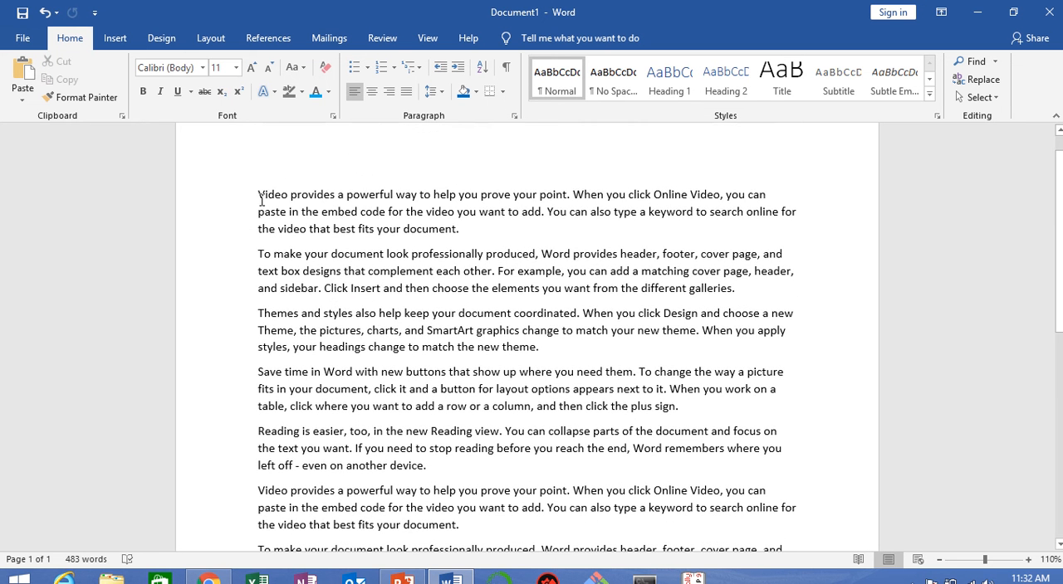
drag(264, 188, 465, 229)
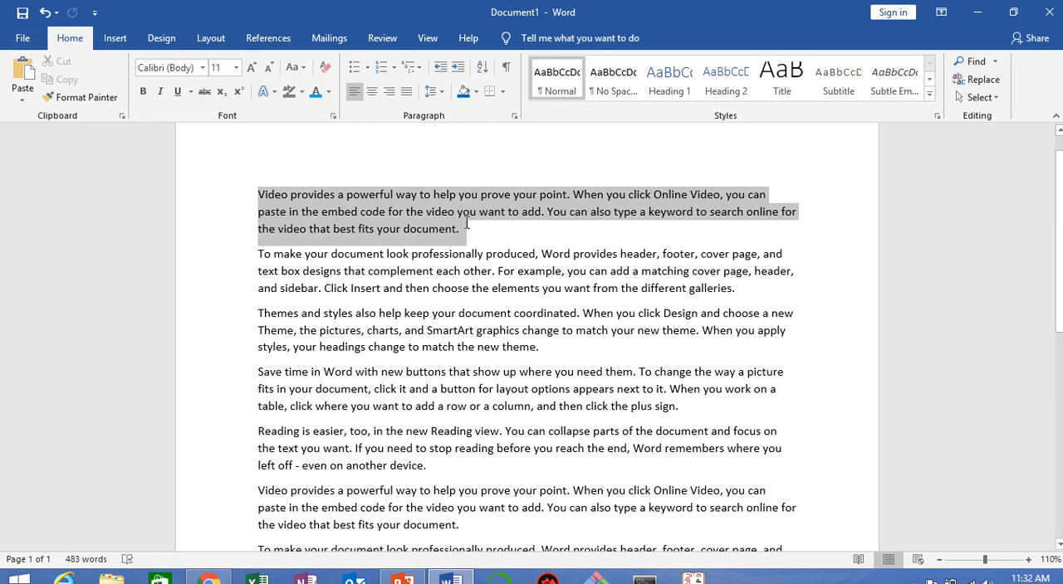
click(502, 93)
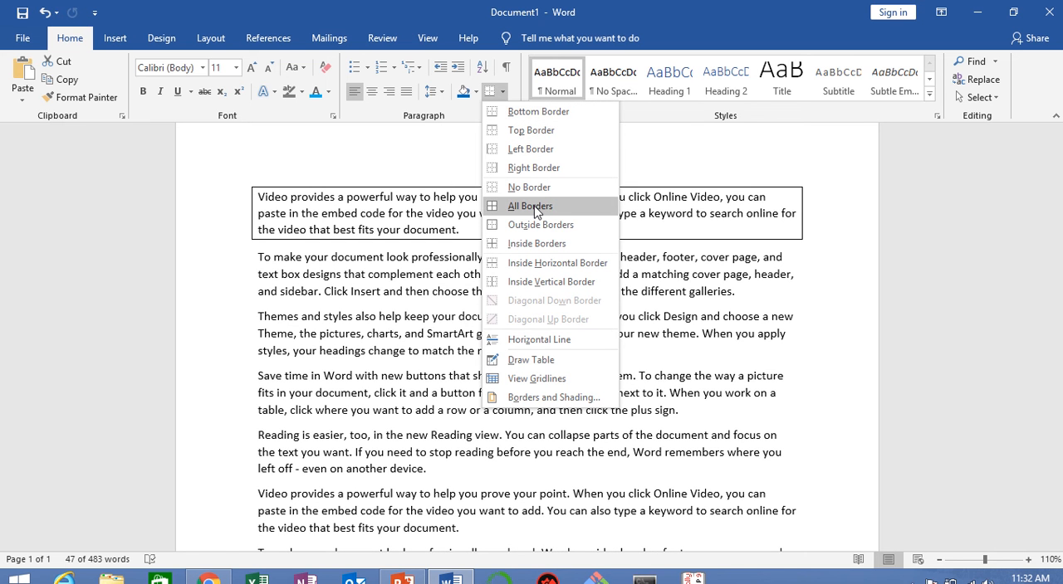
click(532, 207)
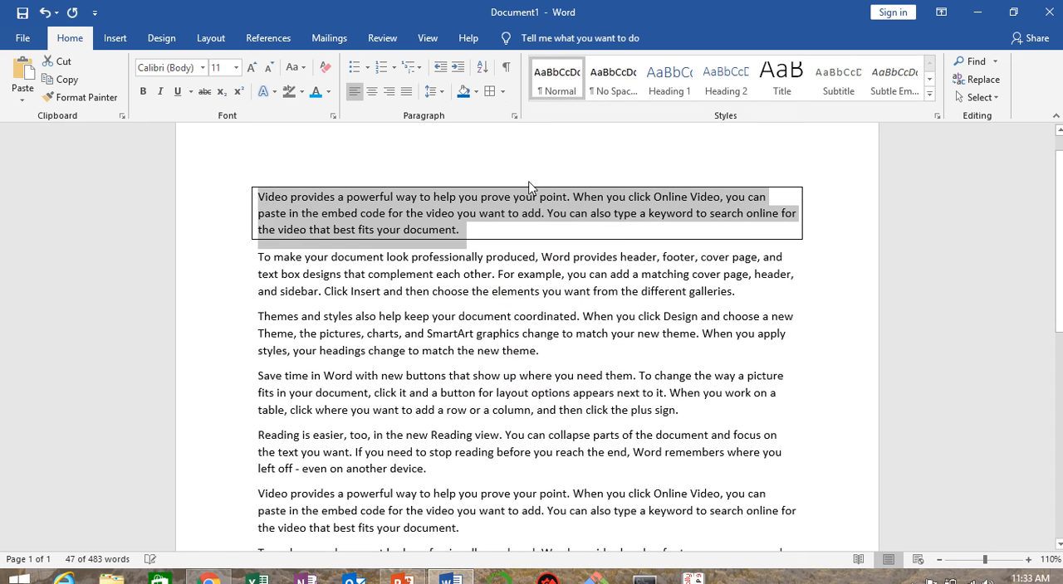
click(502, 91)
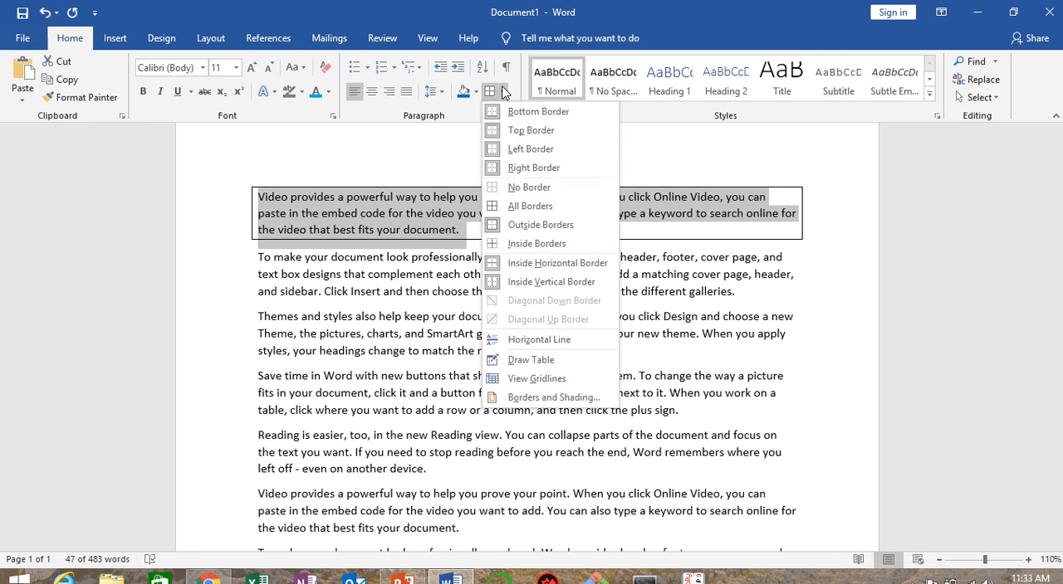
click(523, 188)
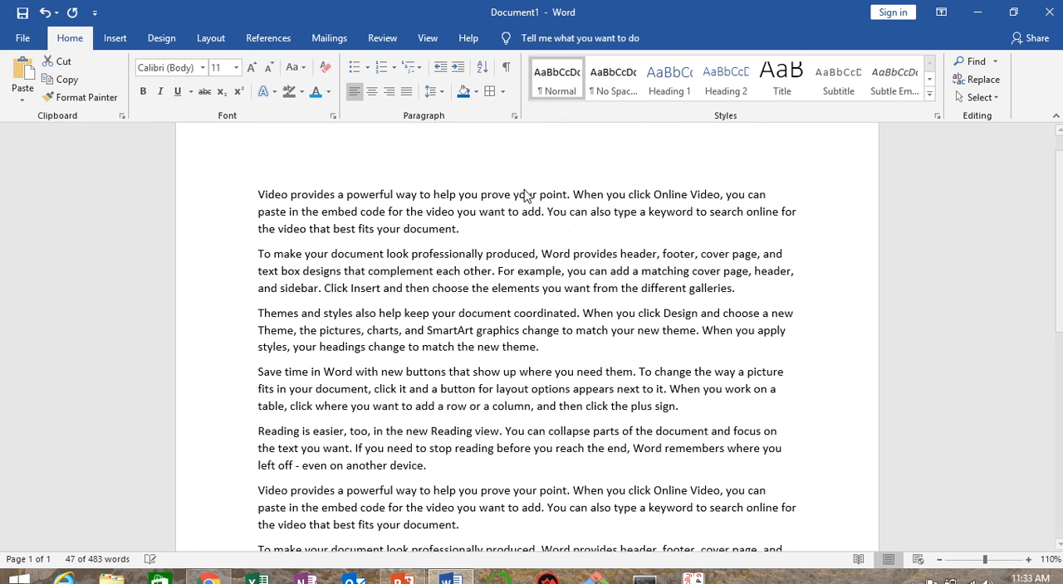
click(524, 196)
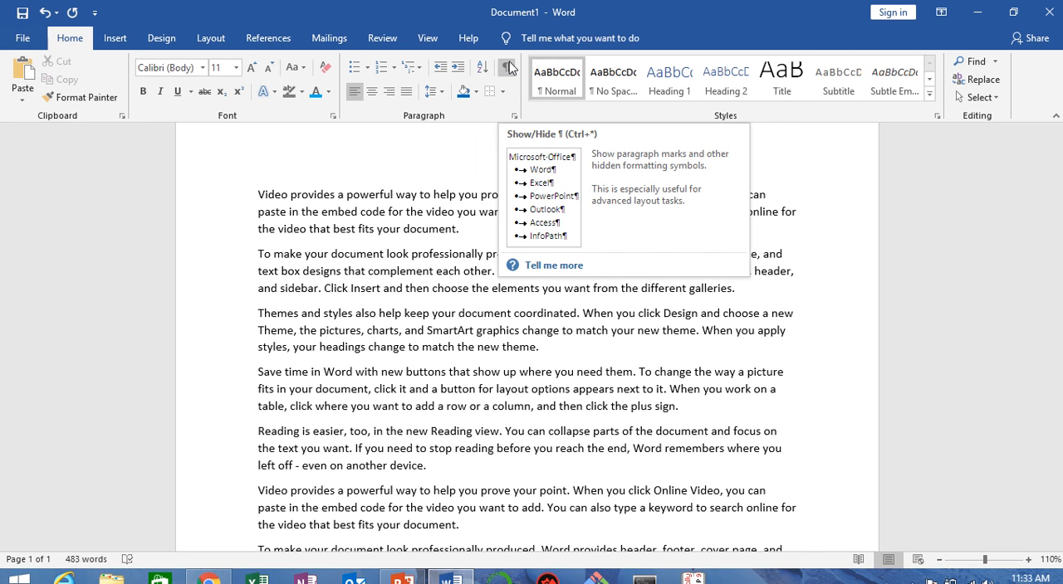
Step: Show the paragraph marks and hidden formatting symbols with the first three paragraphs selected, and hide the marks again
click(253, 201)
click(258, 204)
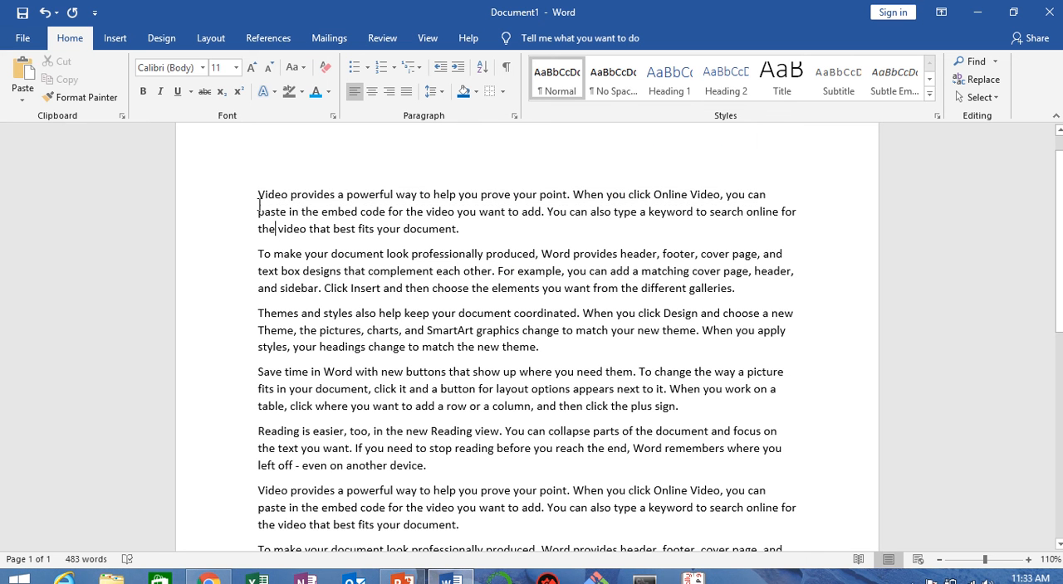
shift+click(569, 356)
click(506, 69)
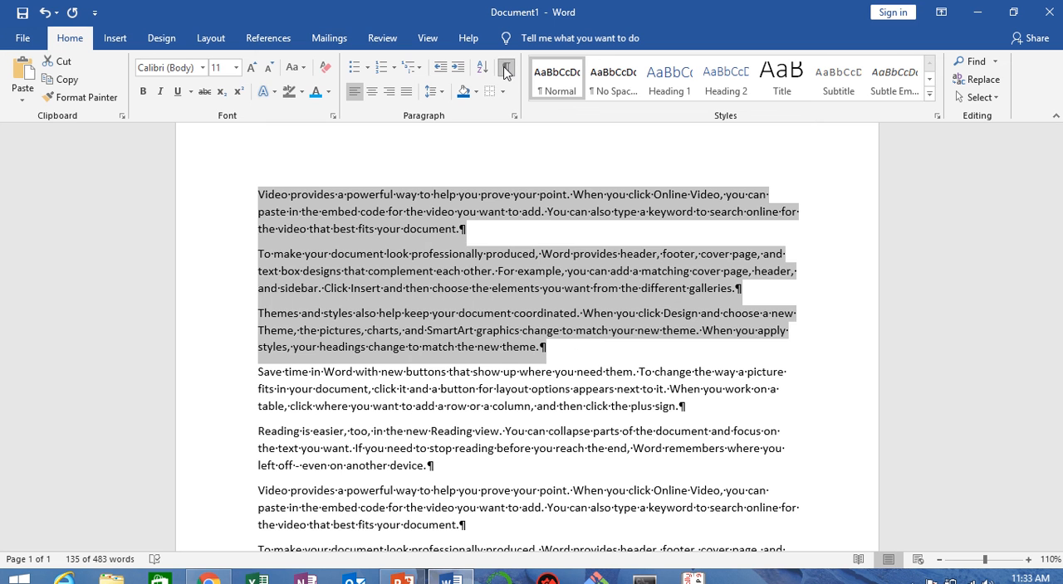
click(535, 241)
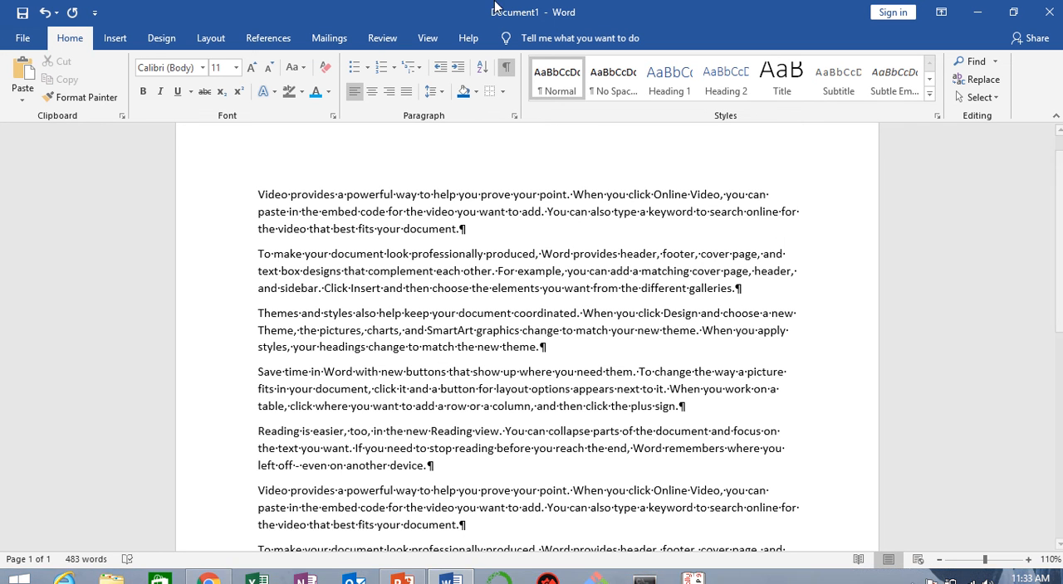
mouse_move(423, 53)
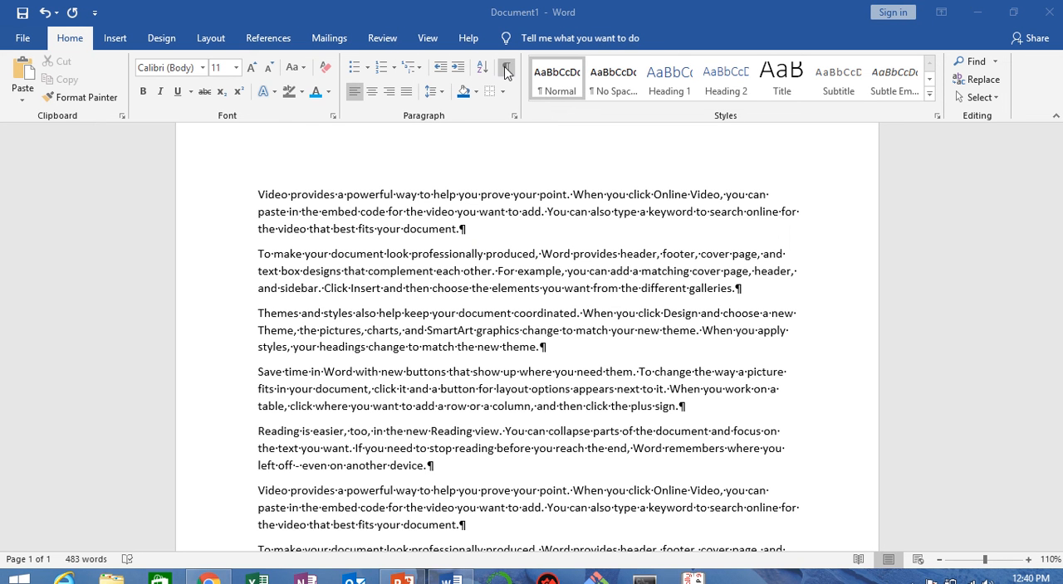
click(511, 236)
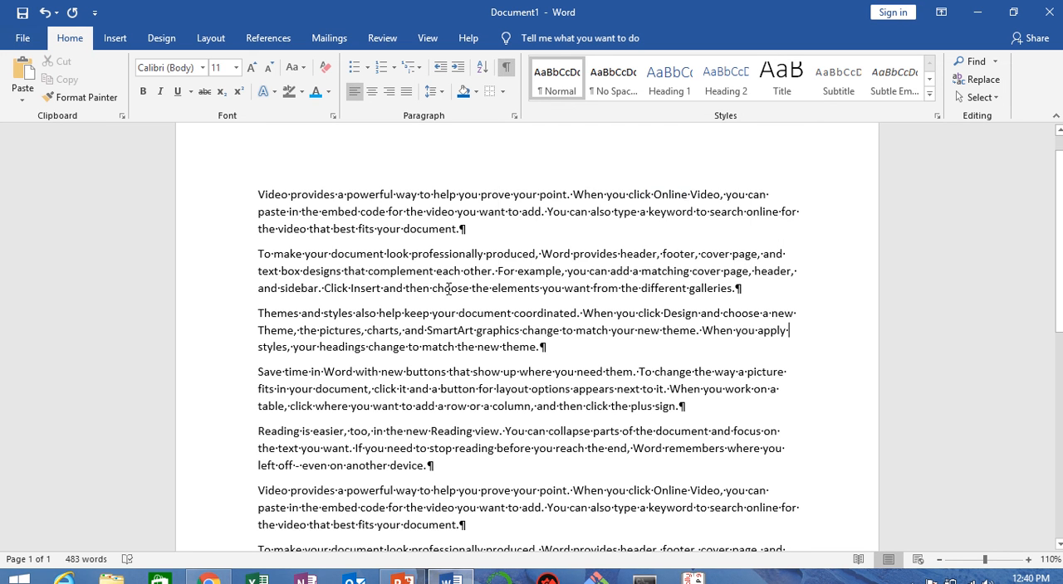
click(507, 73)
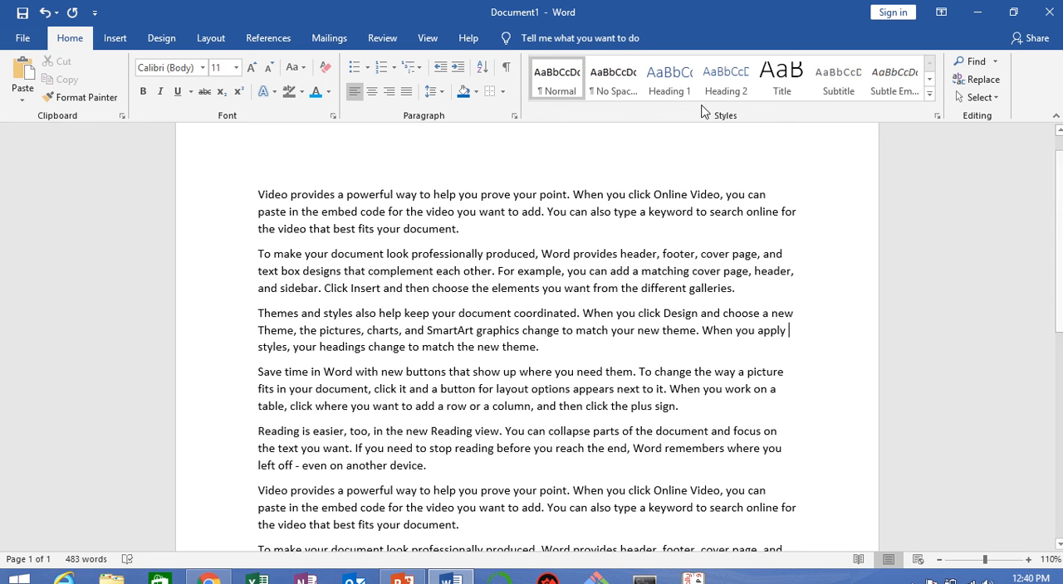
Step: Add the line "Introduction" above the document's first paragraph
double_click(260, 191)
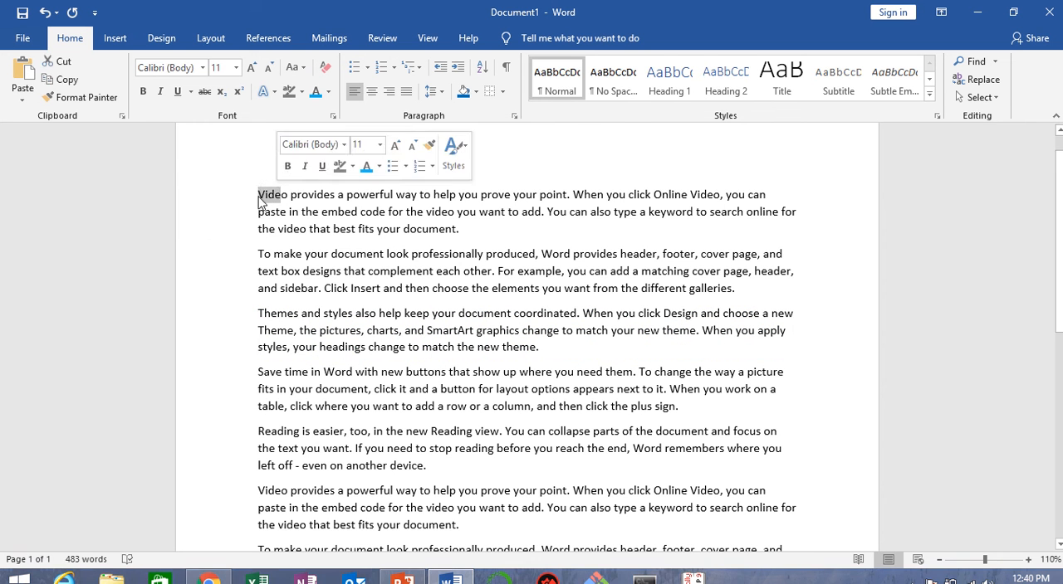
click(261, 198)
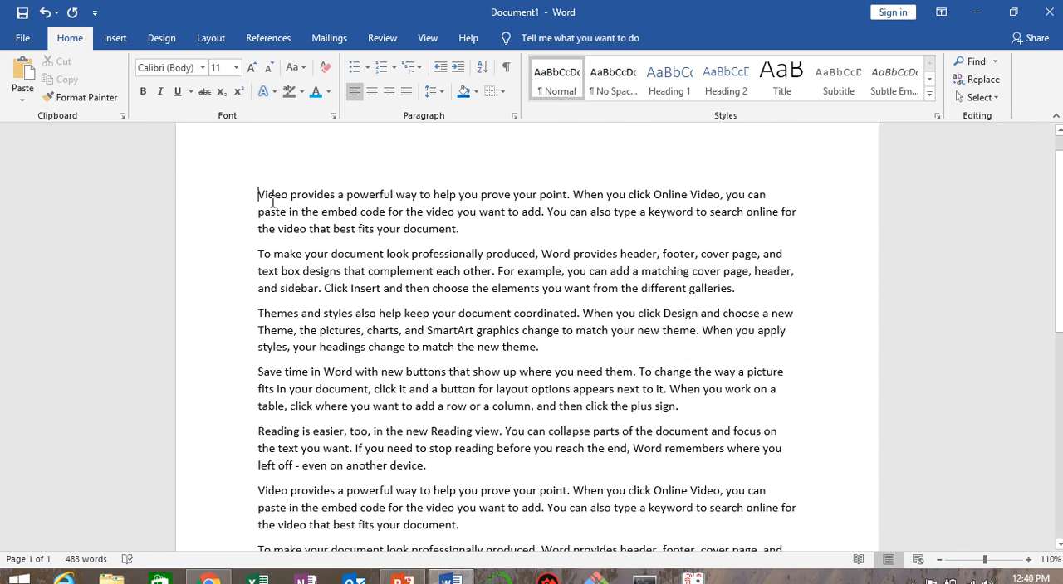
key(Return)
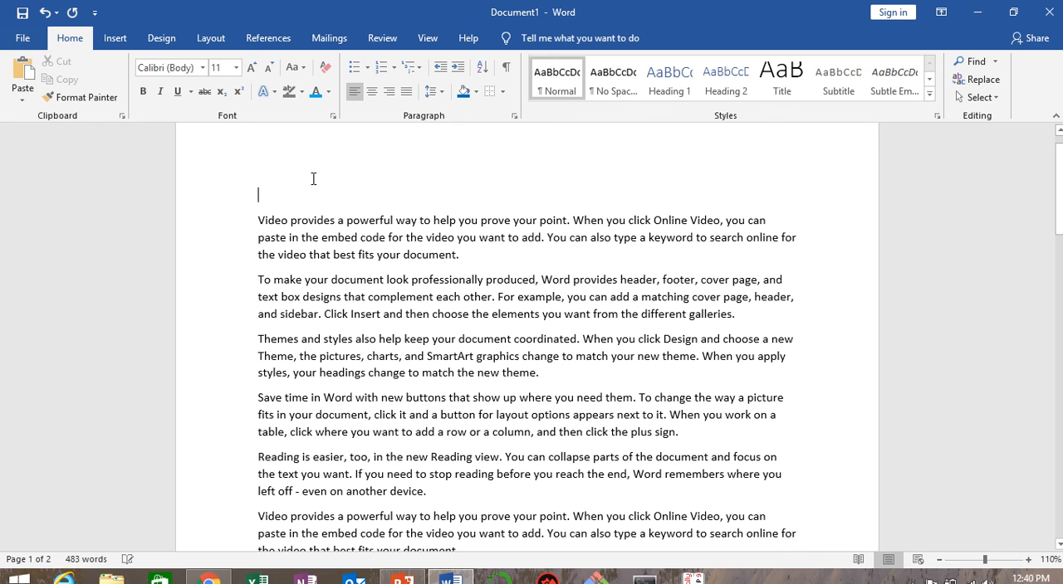
text(Int)
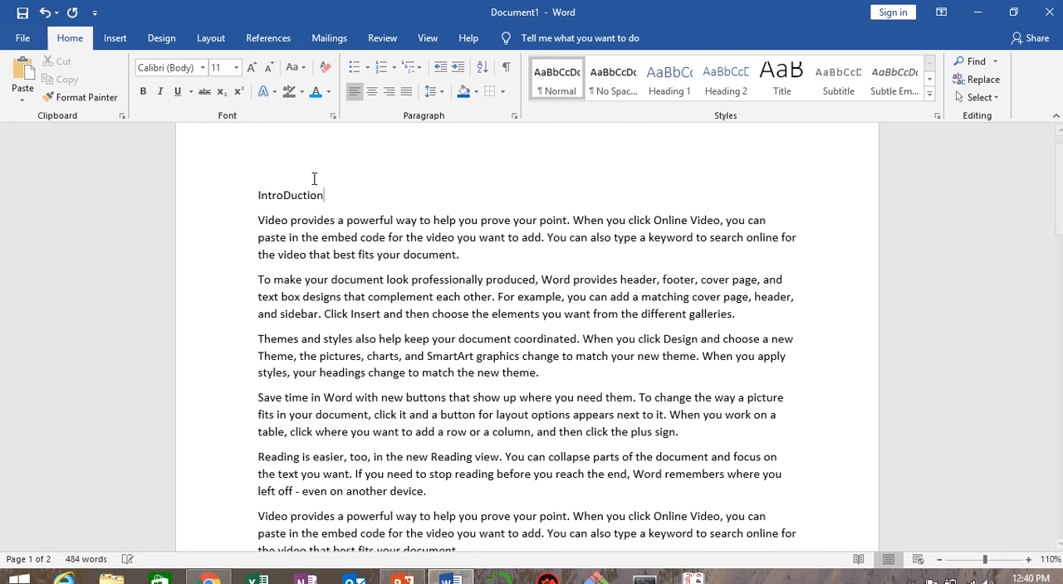
text(roDuction)
key(BackSpace)
key(BackSpace)
key(BackSpace)
key(BackSpace)
key(BackSpace)
key(BackSpace)
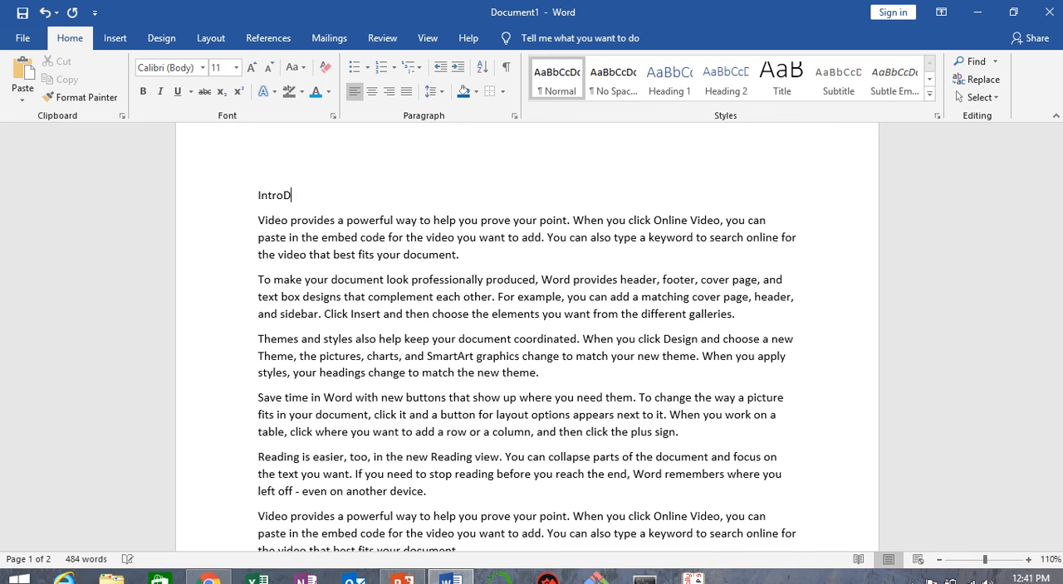
key(BackSpace)
text(duction)
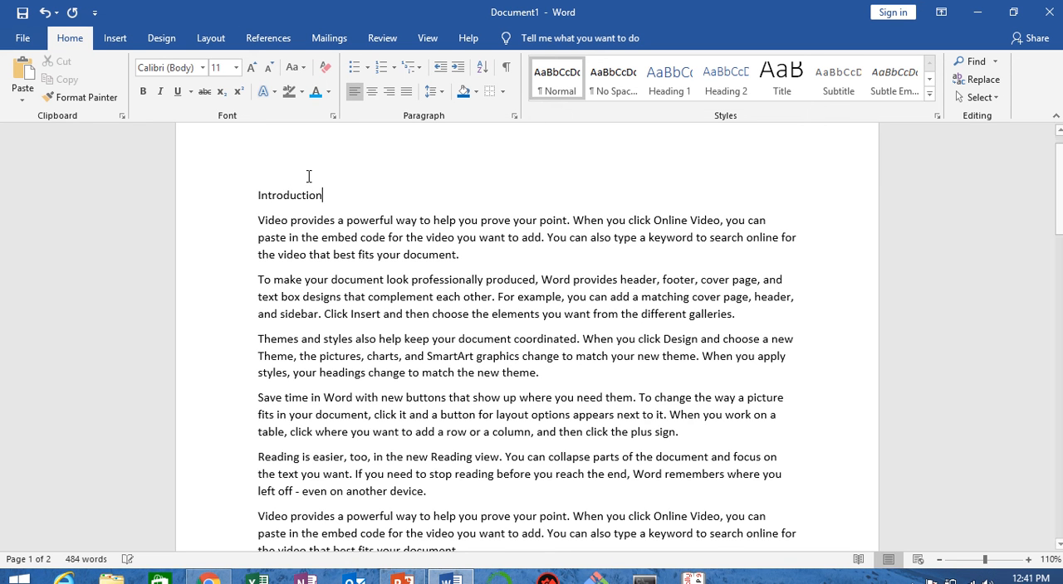
Step: Apply the Heading 1 style to the "Introduction" line and Heading 2 to the paragraph directly below it
drag(257, 195, 349, 201)
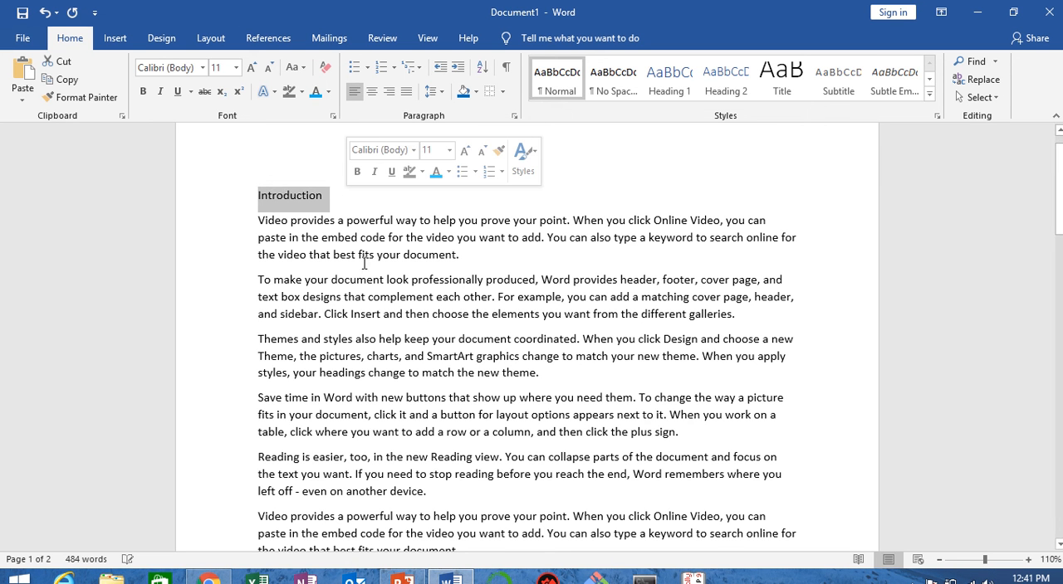
click(665, 89)
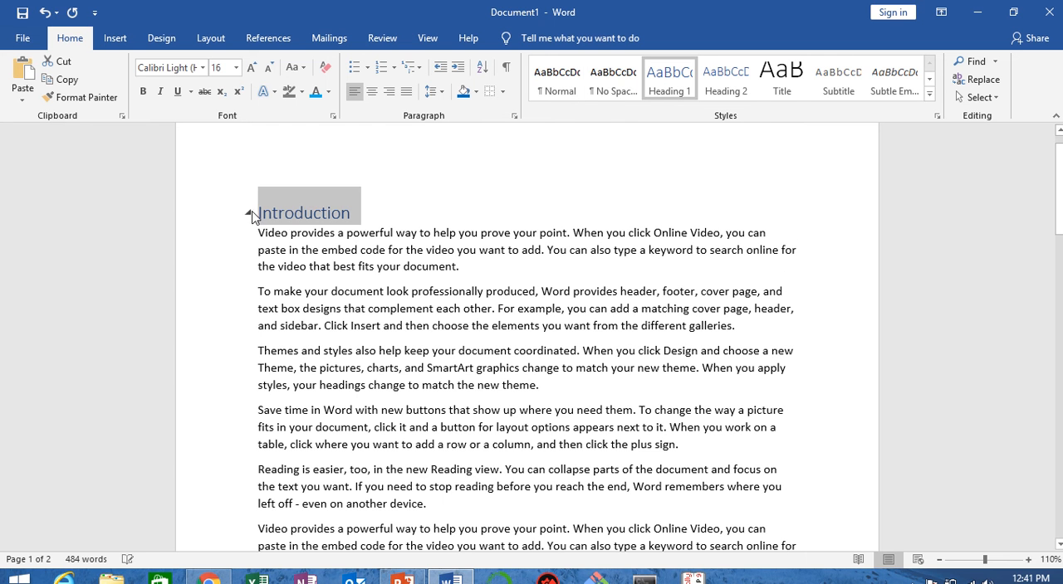
drag(258, 234, 474, 264)
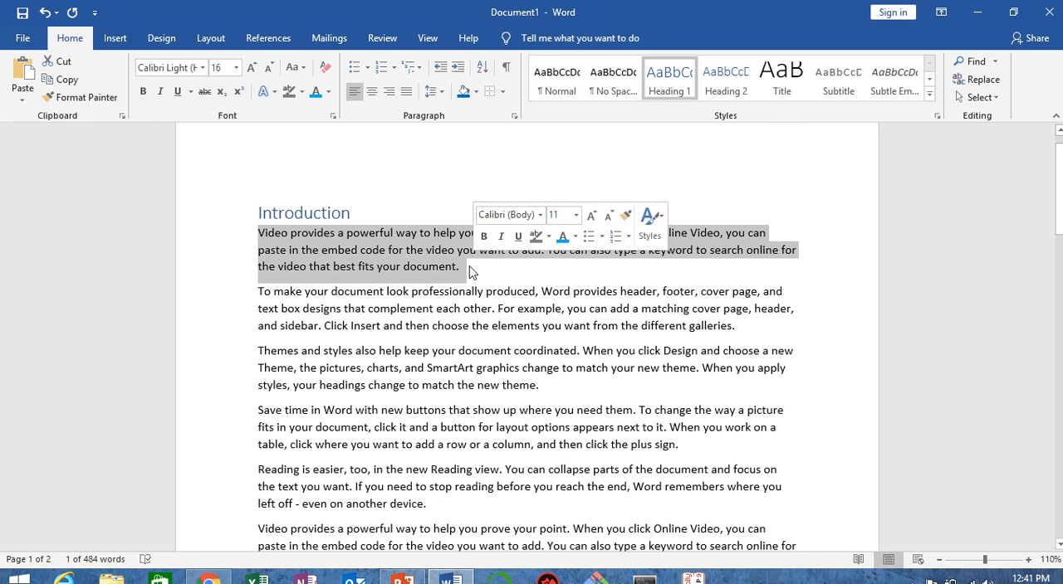
click(739, 86)
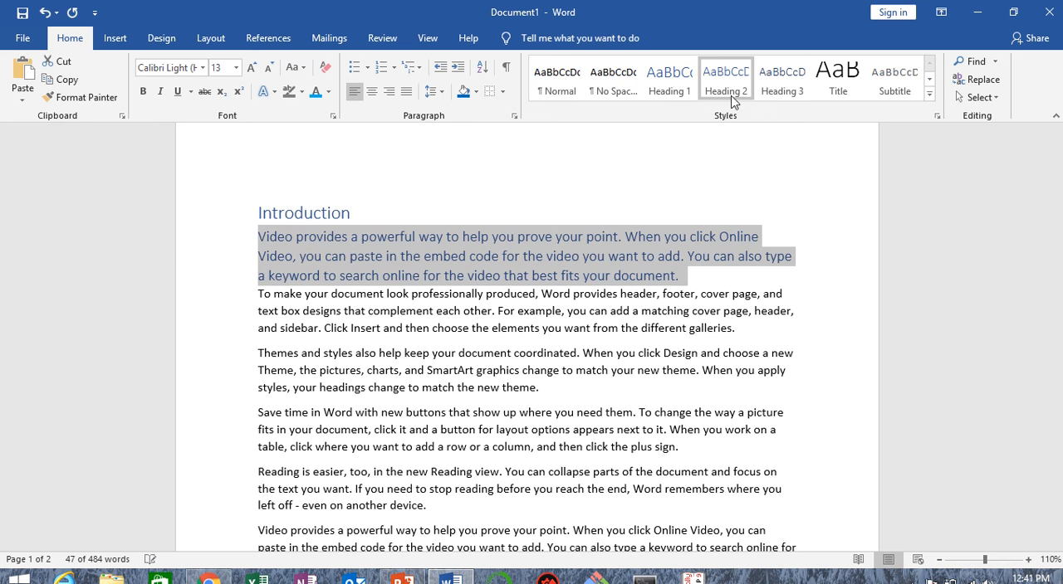
click(562, 209)
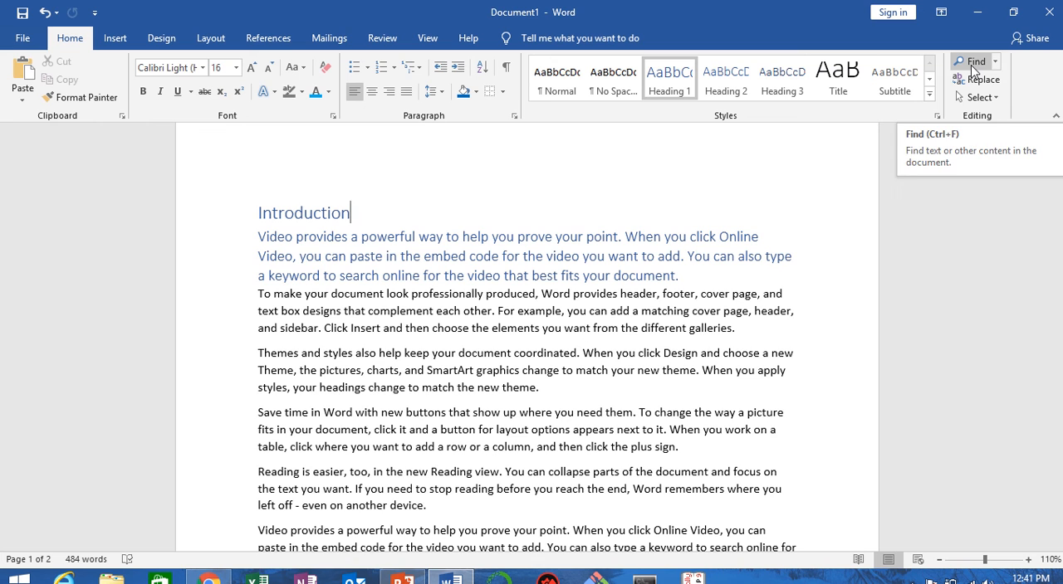
Step: Search the document for the word "design", and close the search
scroll(545, 383, down, 5)
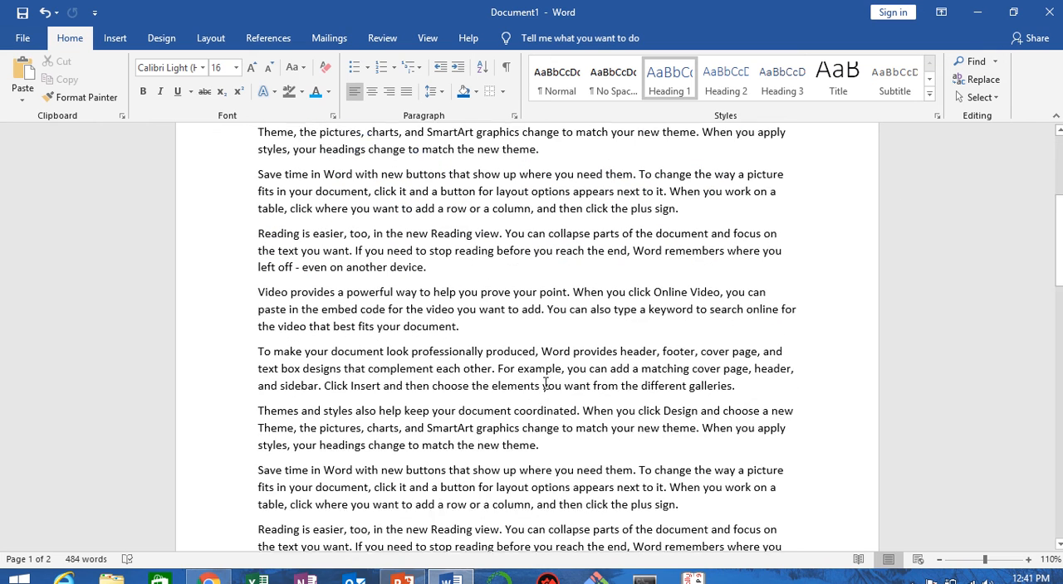
scroll(545, 383, down, 1)
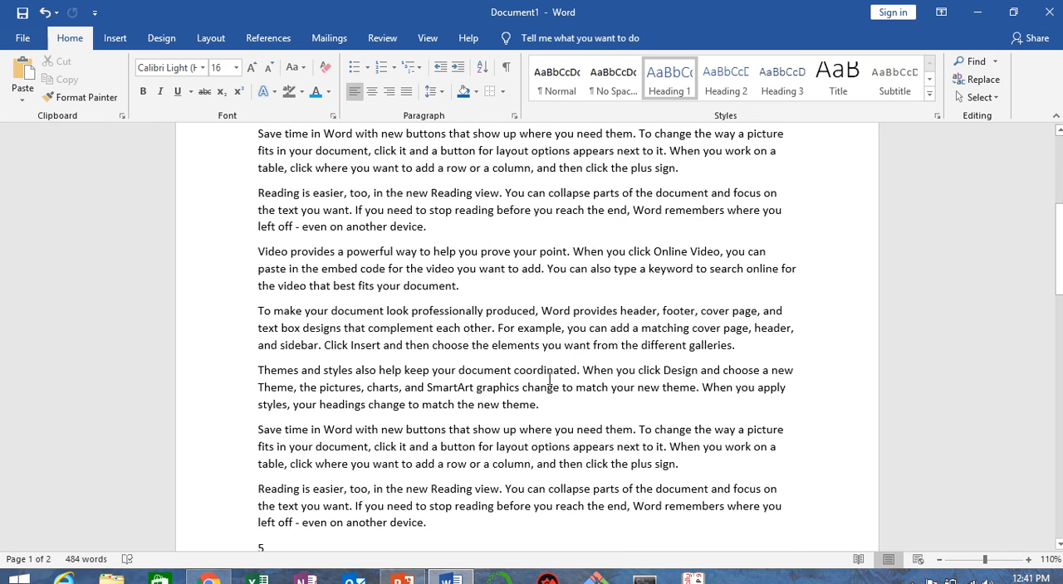
scroll(930, 148, up, 4)
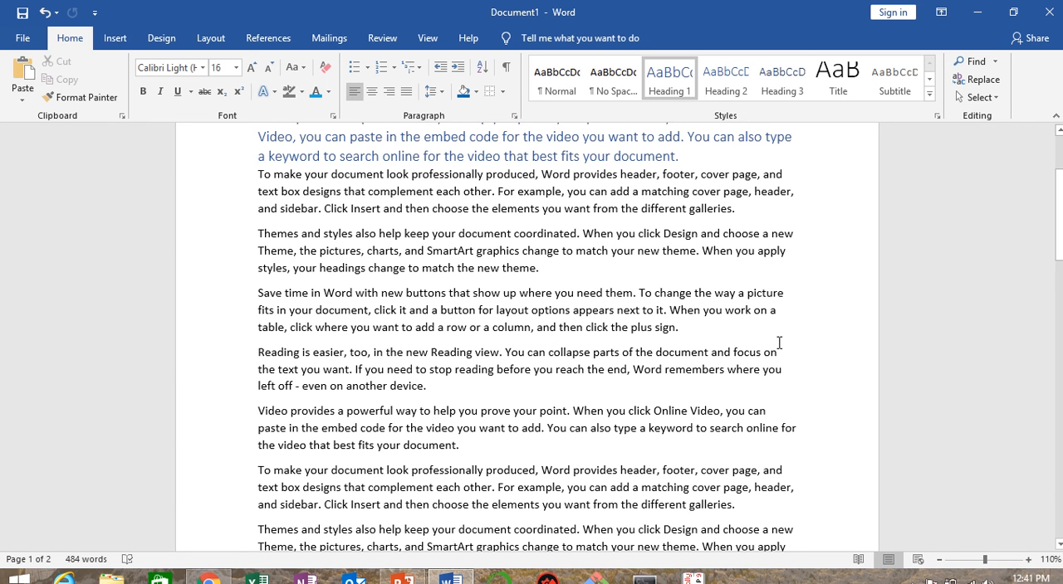
click(975, 63)
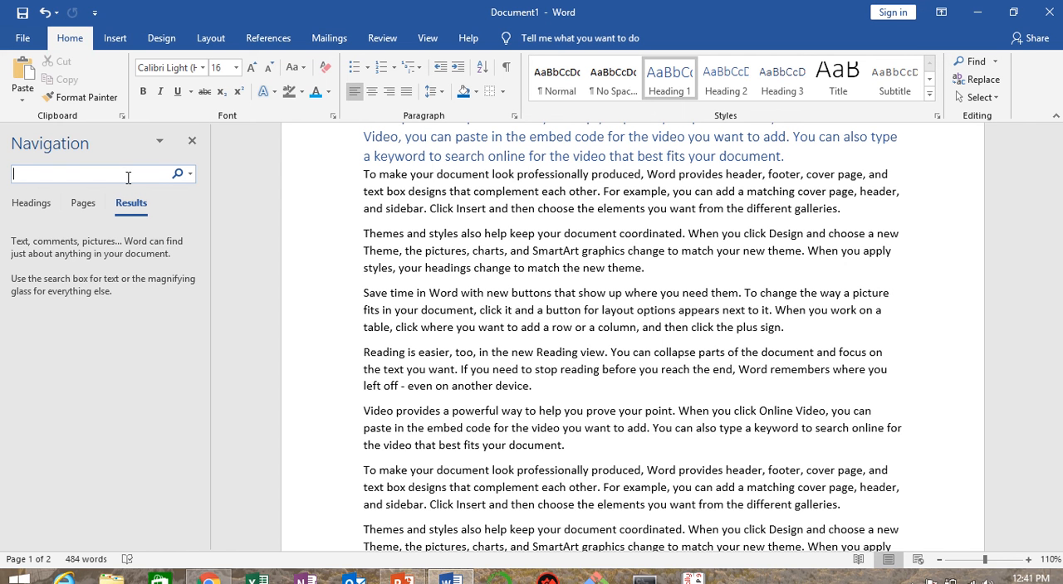
text(d)
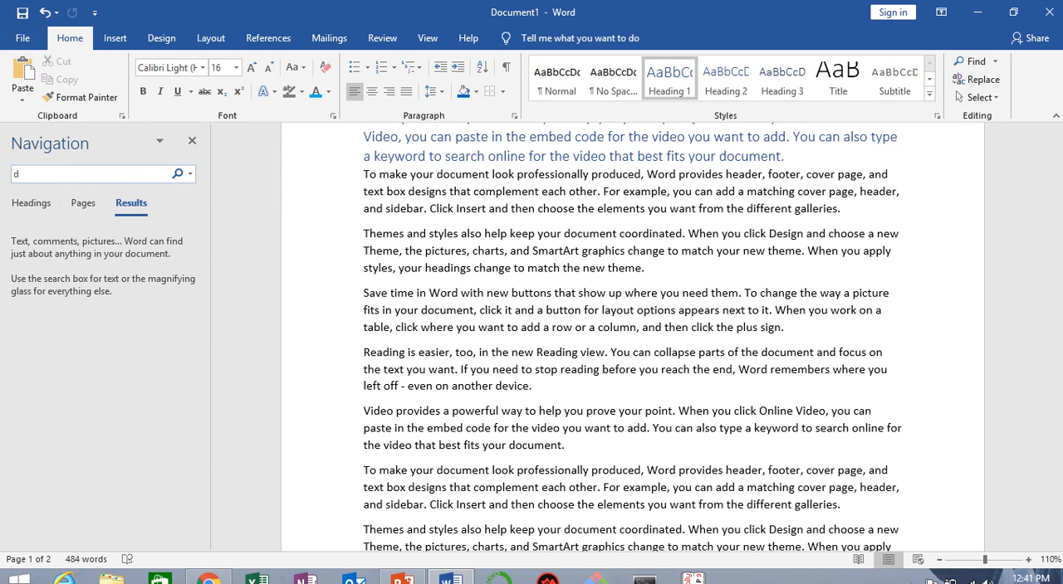
text(e)
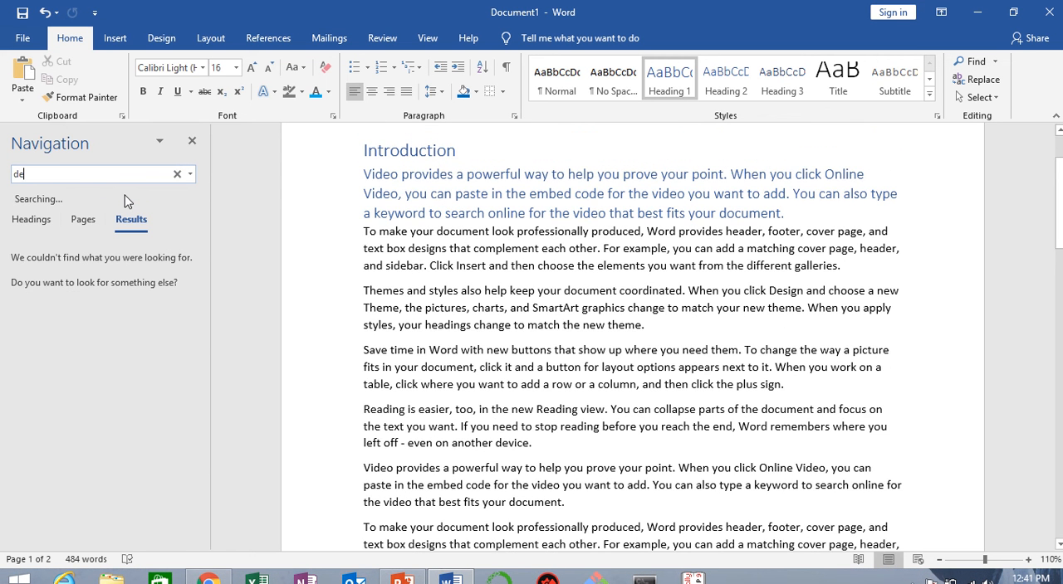
text(sign)
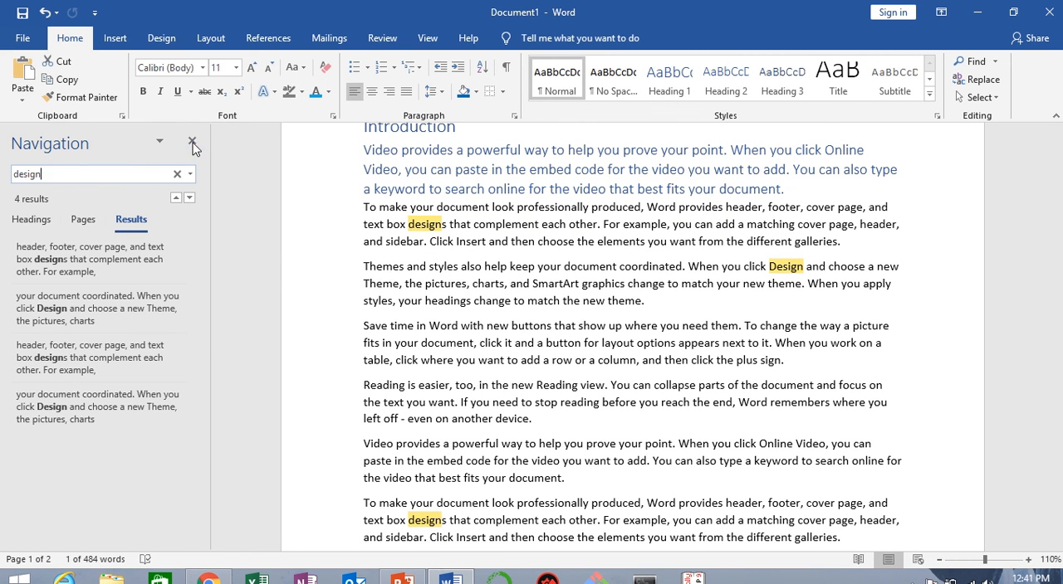
key(Escape)
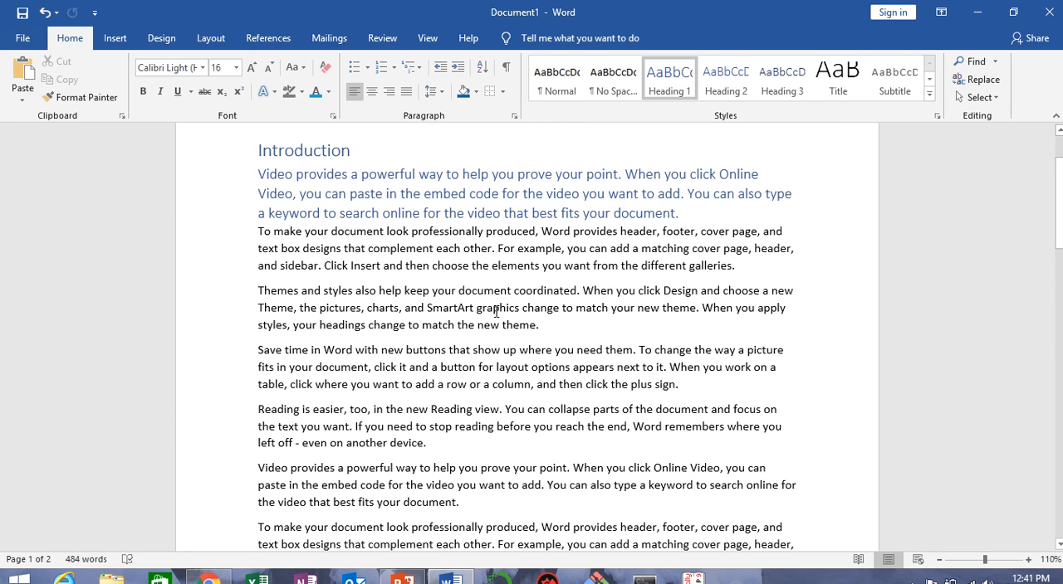
Step: Replace all occurrences of "design" with "modern", and check the replaced word in both "Themes and styles" paragraphs by selecting it
click(977, 79)
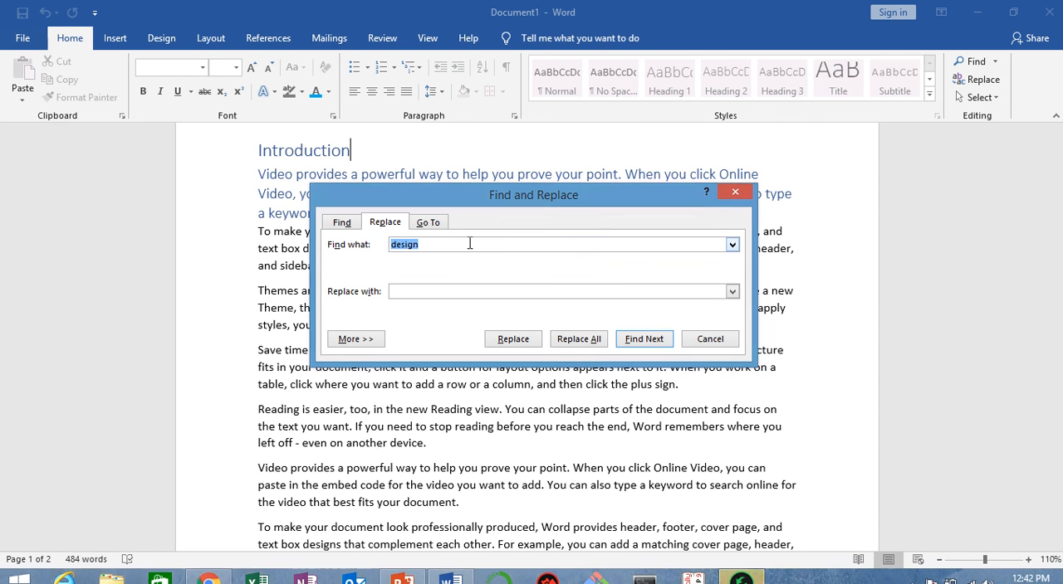
click(435, 289)
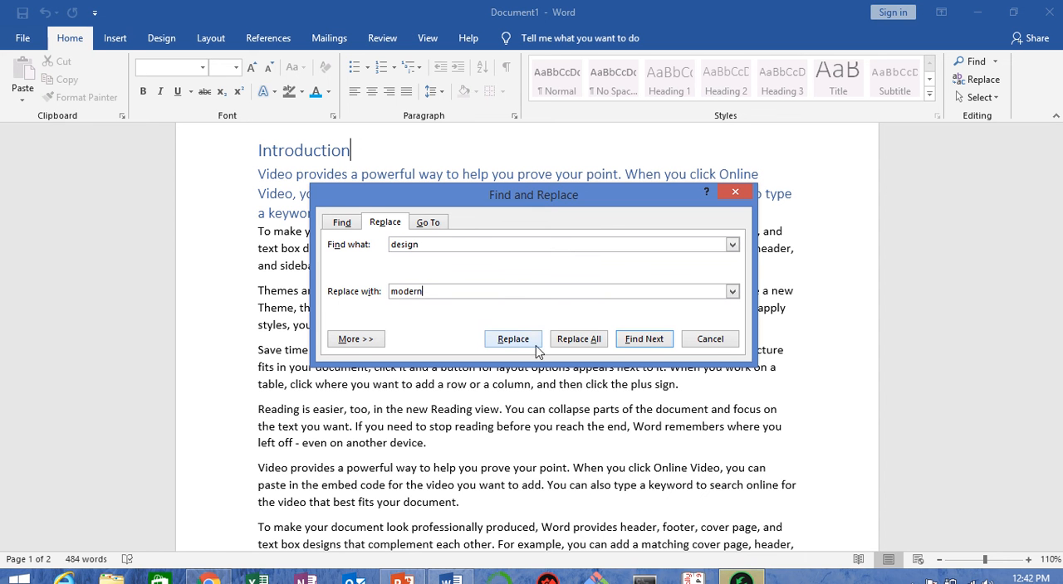
drag(569, 199, 699, 188)
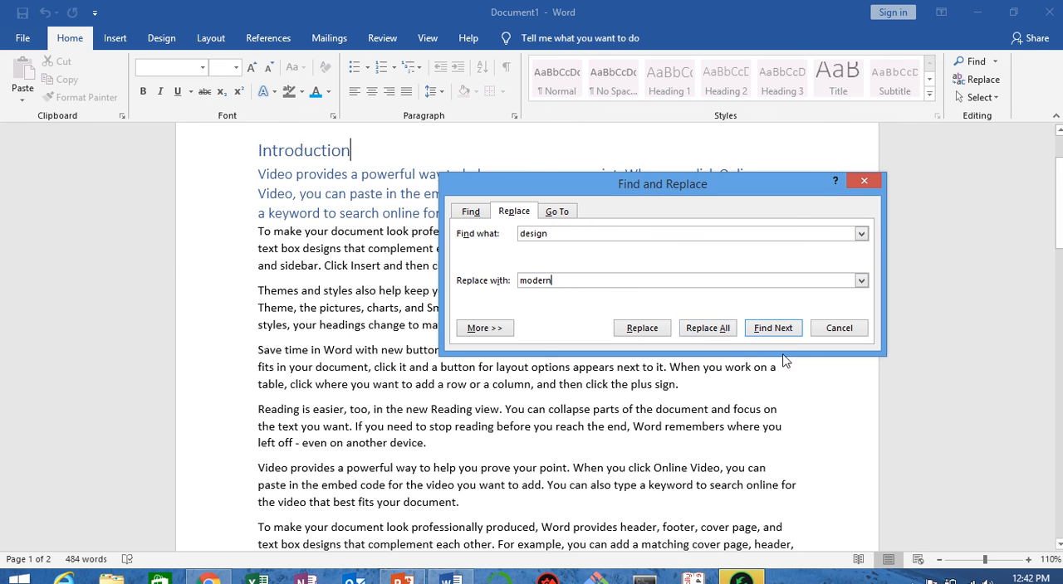
click(716, 329)
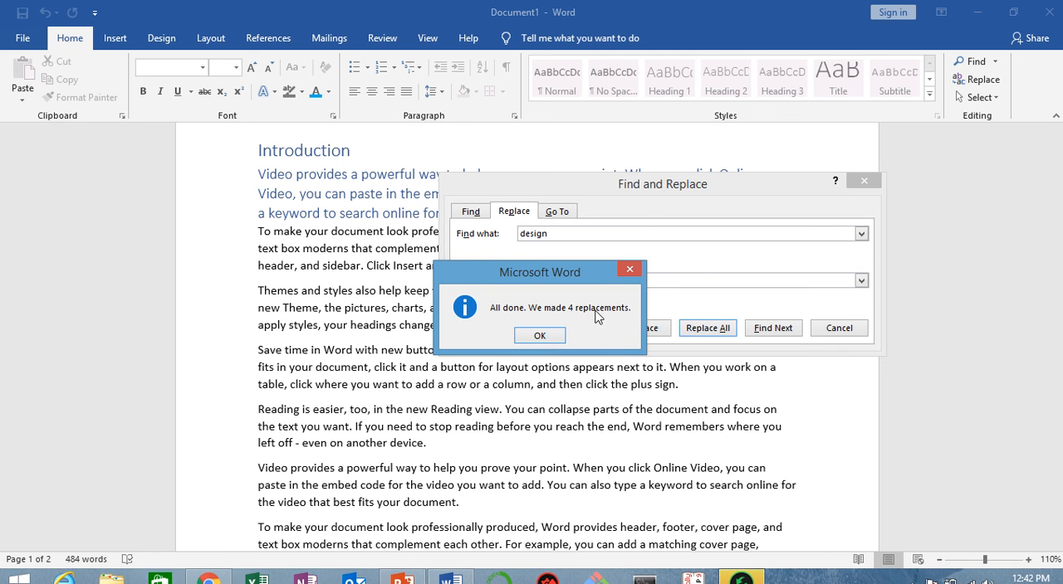
click(539, 336)
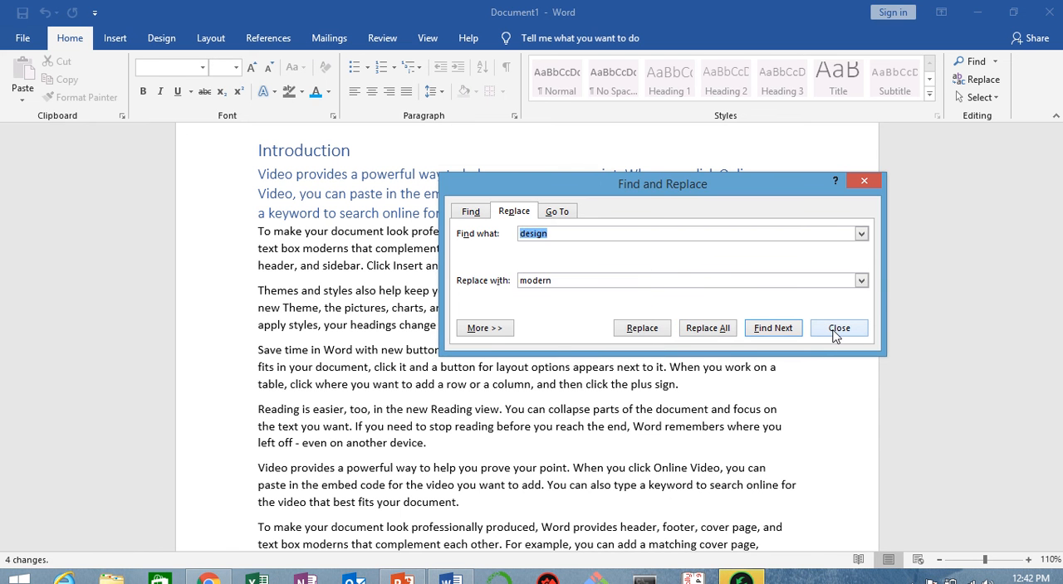
click(838, 329)
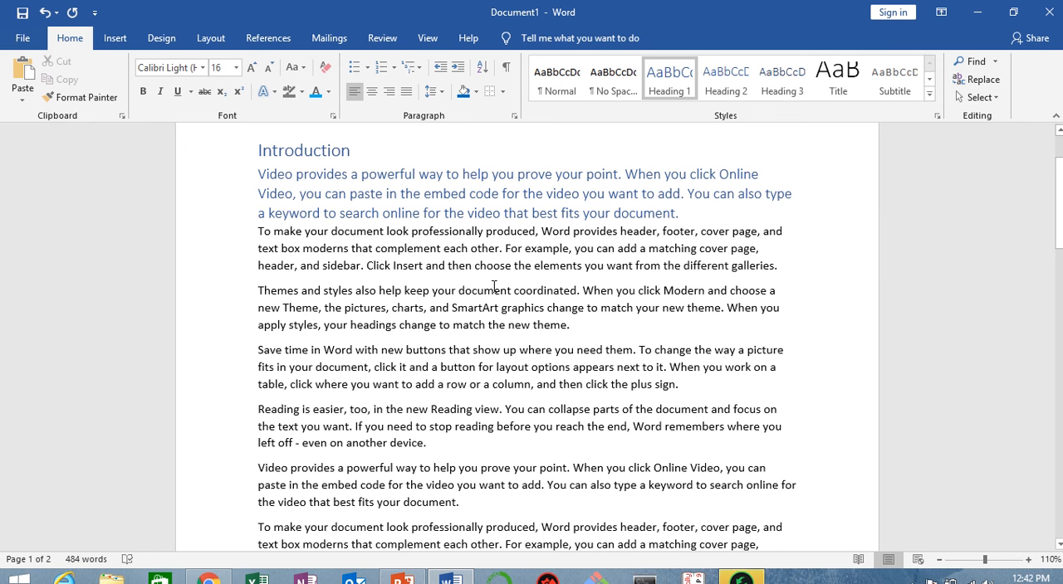
scroll(494, 286, down, 1)
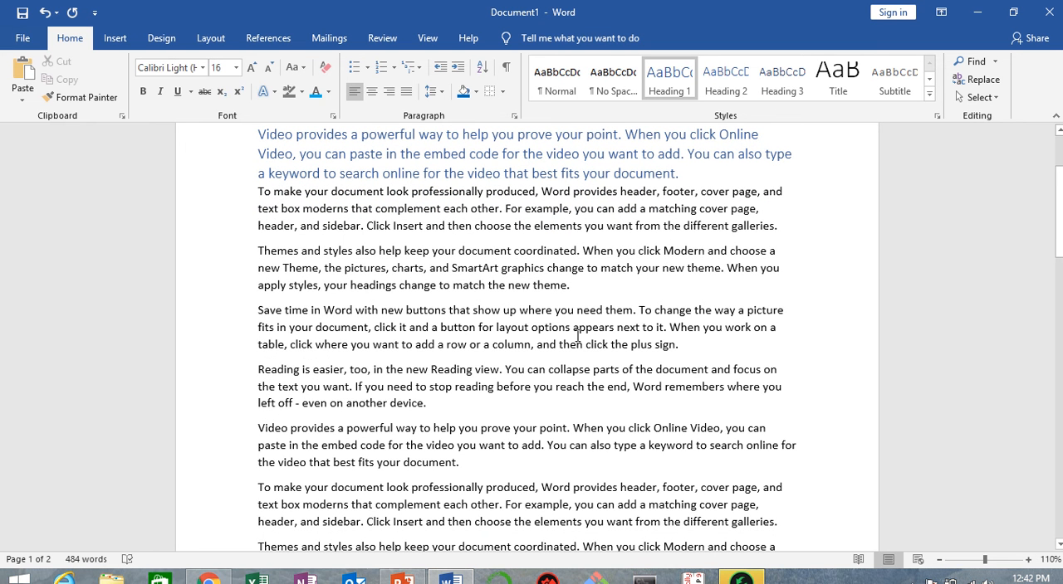
drag(665, 250, 708, 249)
scroll(722, 380, down, 3)
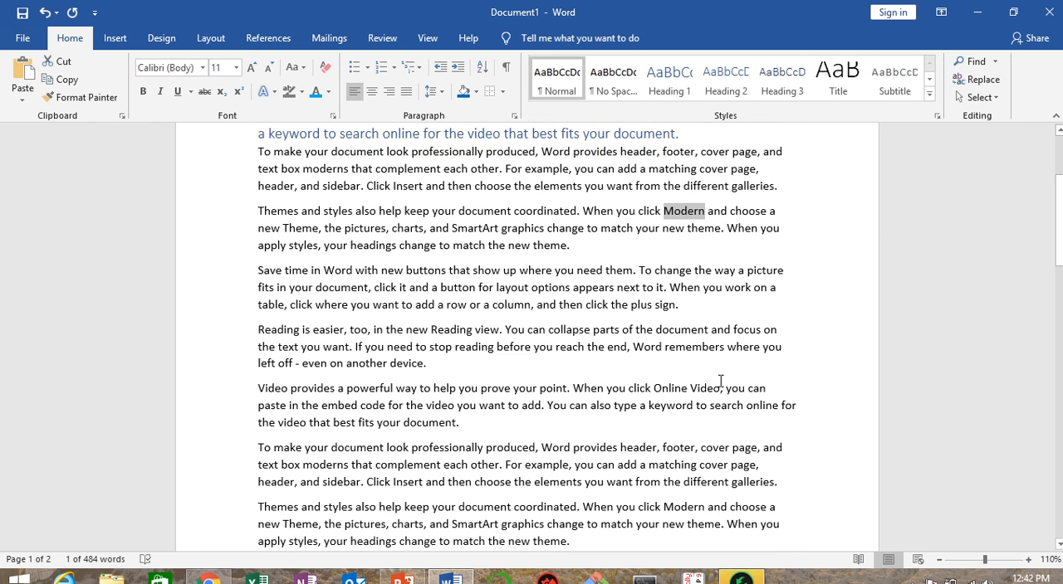
scroll(721, 380, down, 1)
drag(664, 427, 704, 425)
Step: Select the document's entire text twice, clearing the selection each time
click(978, 97)
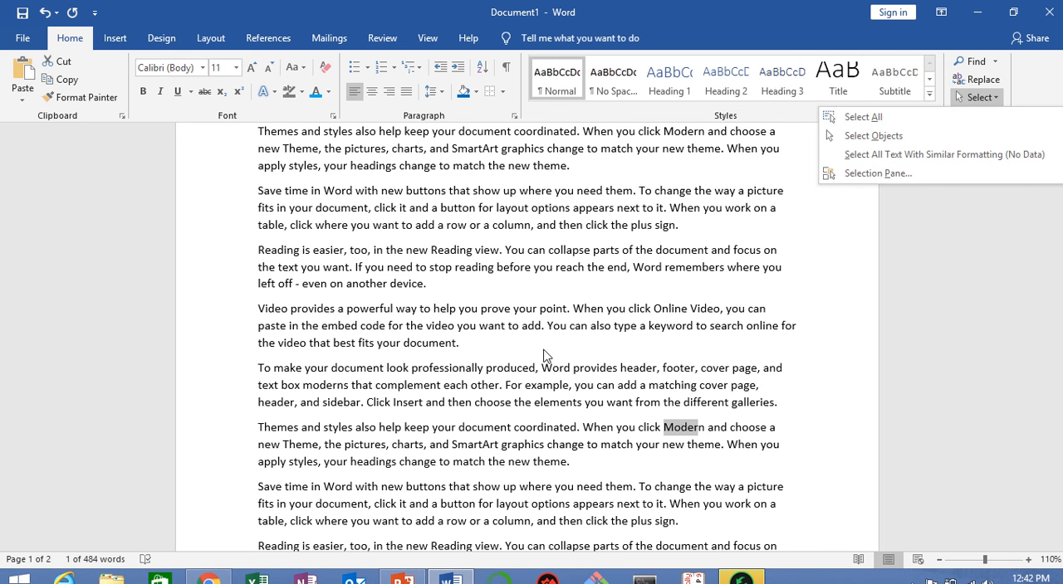
click(870, 116)
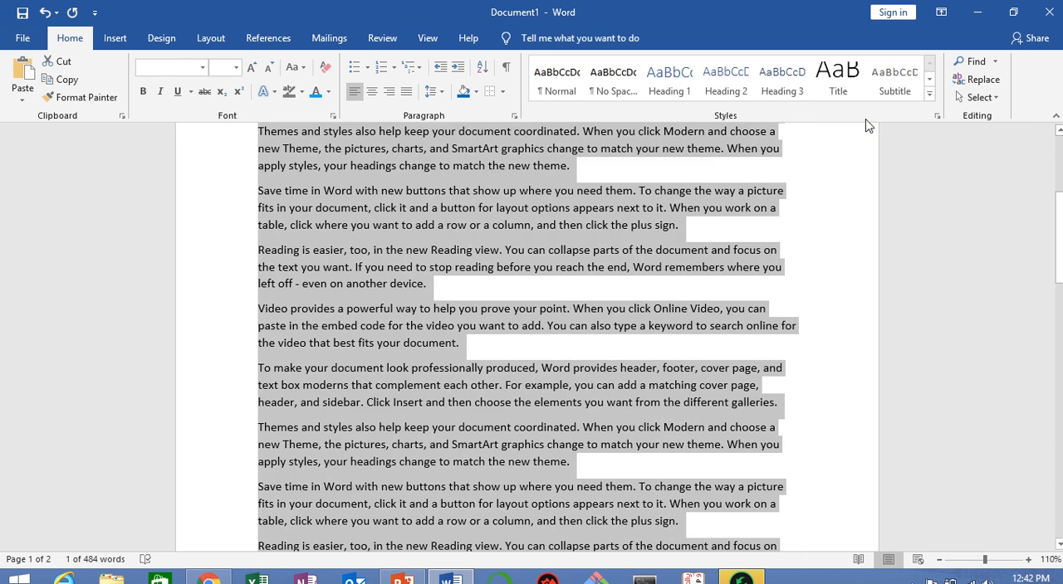
click(522, 265)
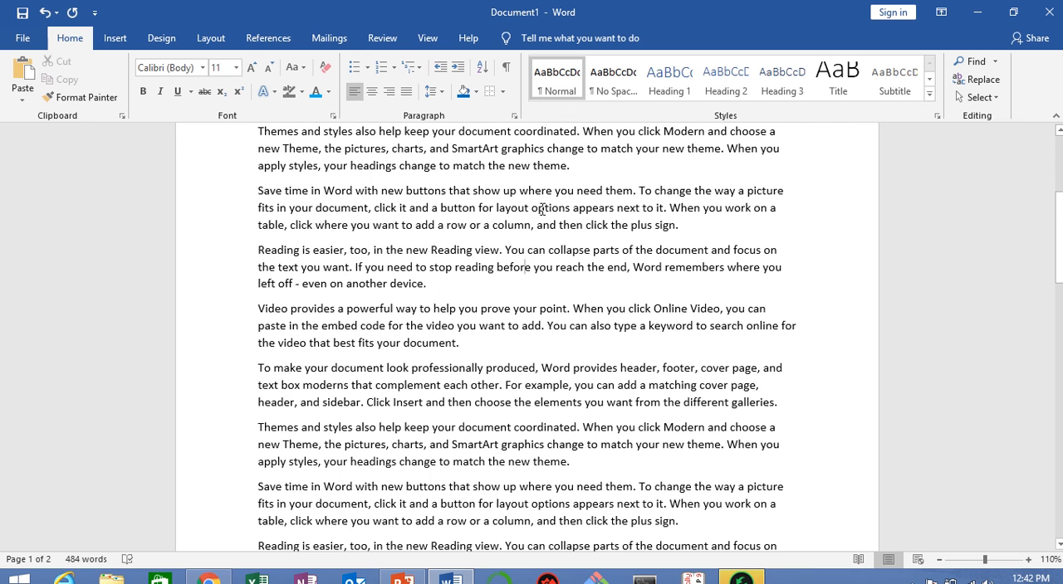
key(ctrl+a)
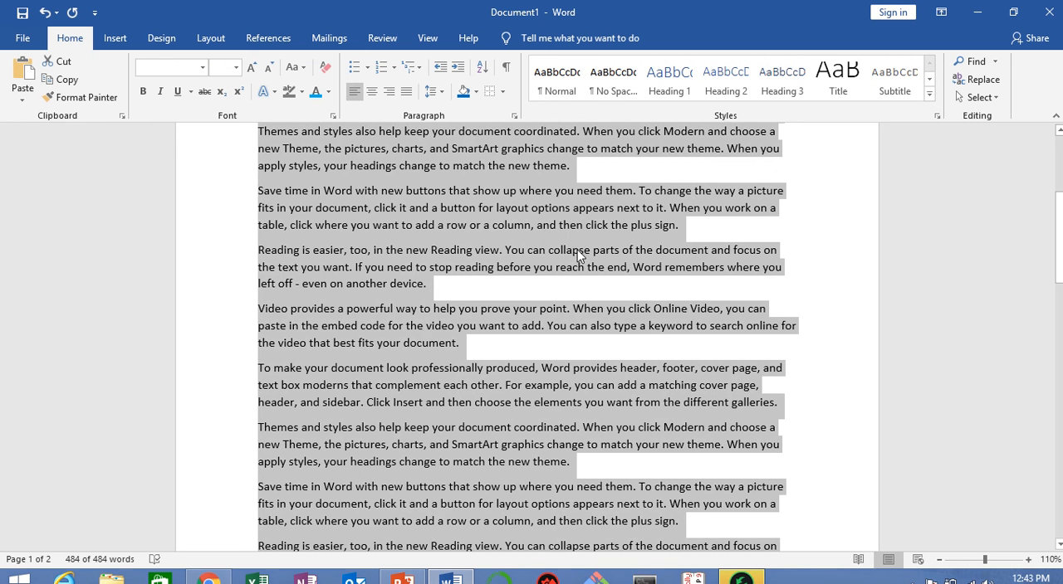
mouse_move(628, 7)
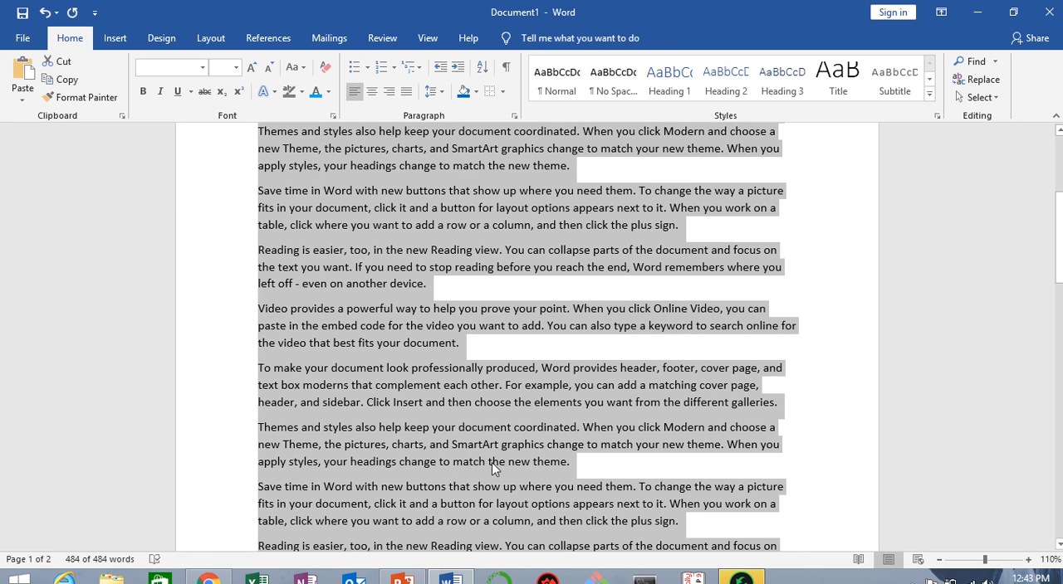
click(455, 406)
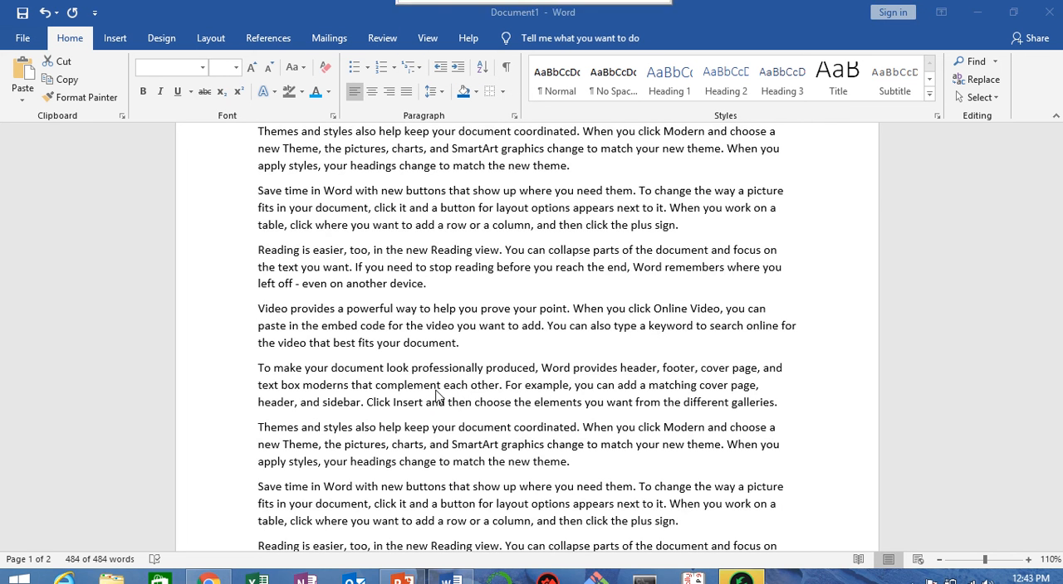